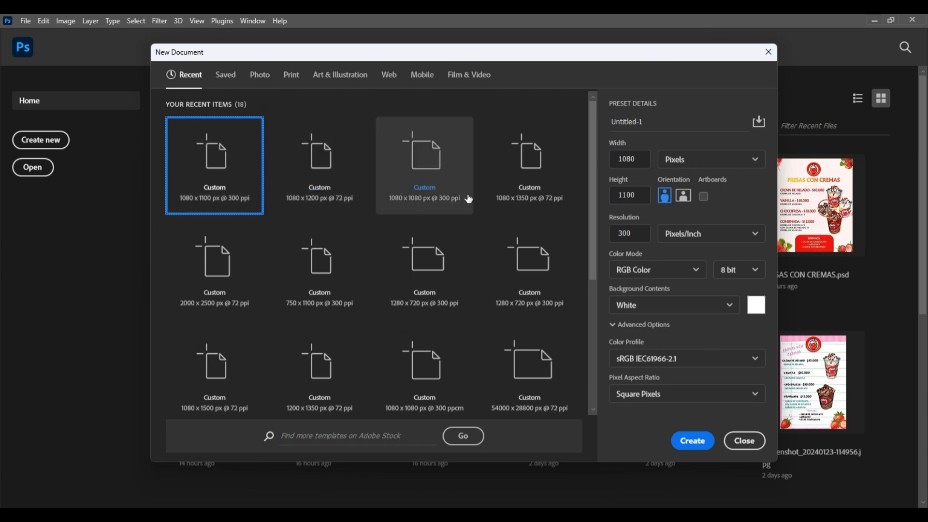
Look through the recent custom document sizes offered for the new document
scroll(528, 342, "down", 3)
scroll(221, 363, "up", 3)
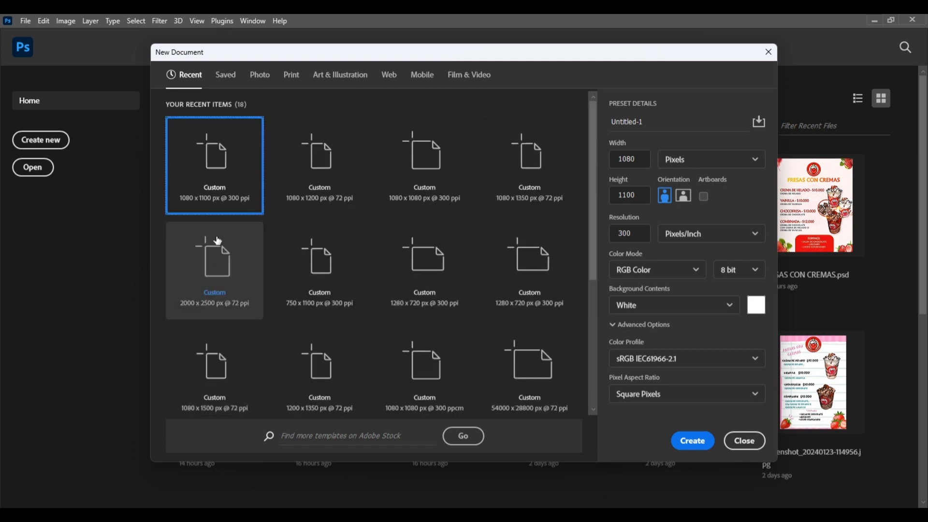
scroll(547, 315, "down", 3)
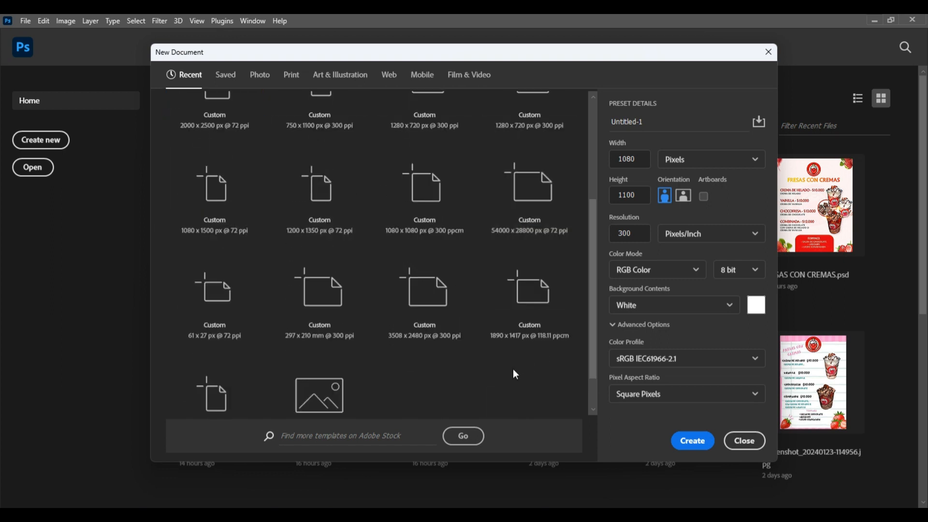
scroll(232, 389, "up", 3)
scroll(516, 350, "down", 3)
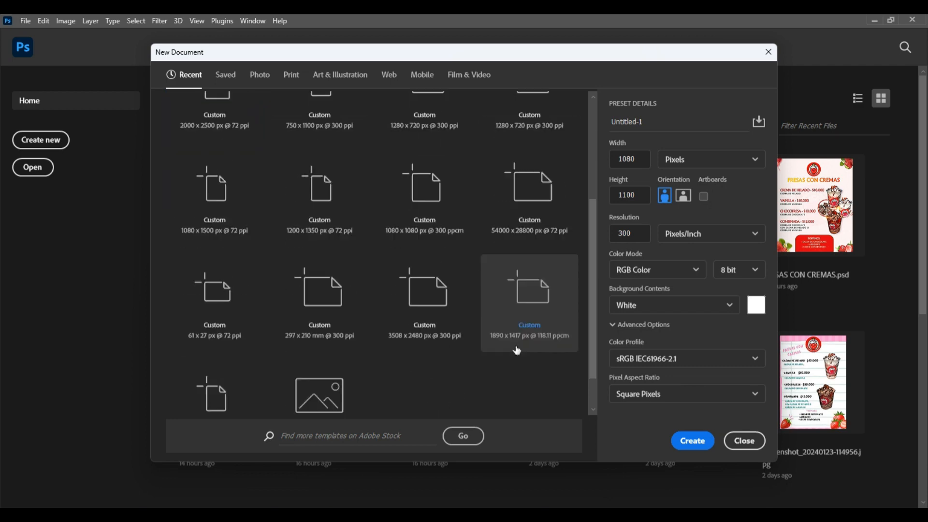
scroll(217, 348, "up", 3)
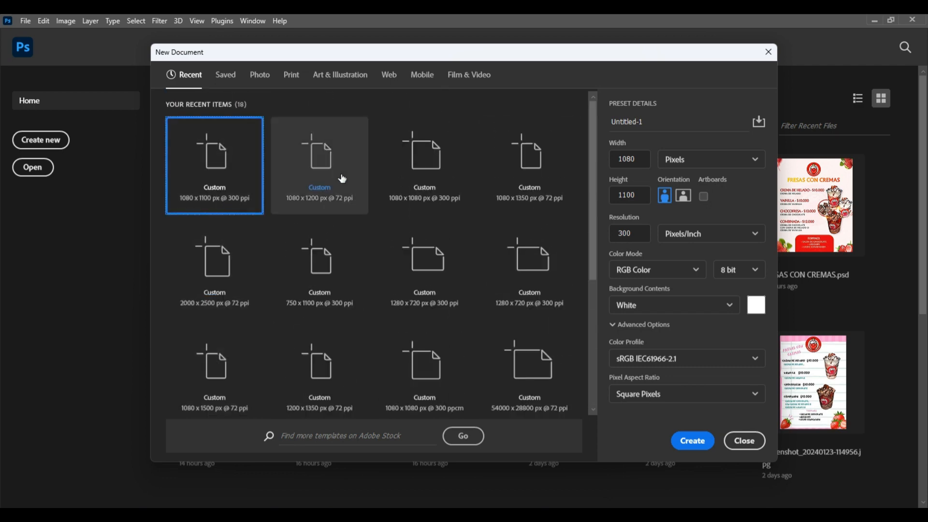
scroll(531, 309, "down", 5)
scroll(213, 372, "up", 5)
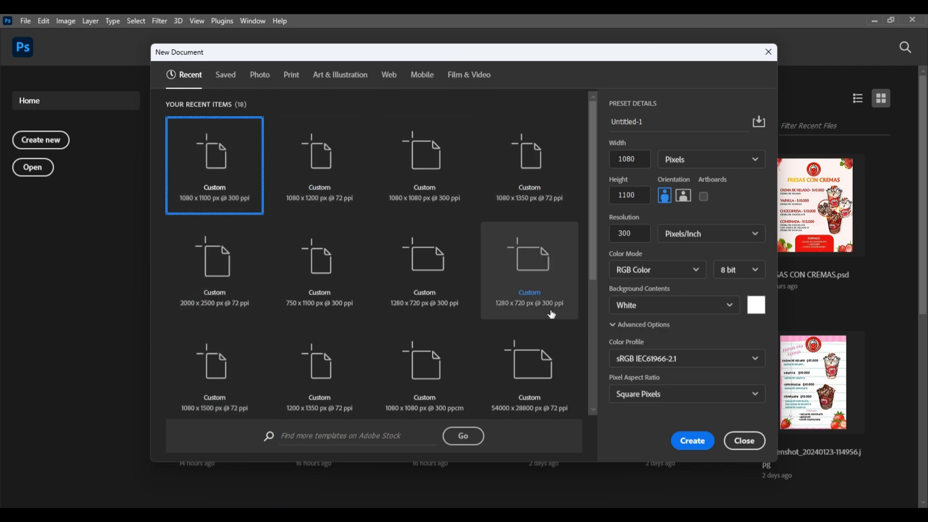
scroll(551, 319, "down", 5)
scroll(270, 348, "up", 5)
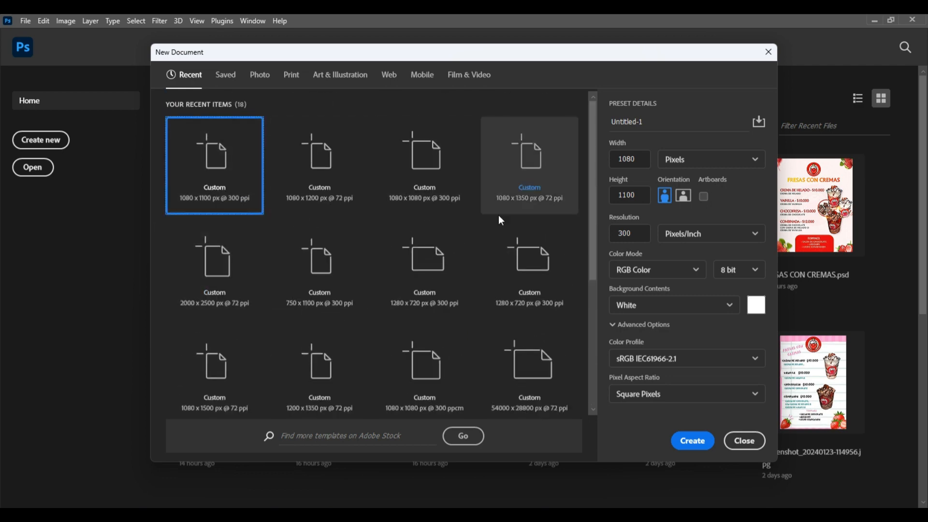
scroll(519, 367, "down", 5)
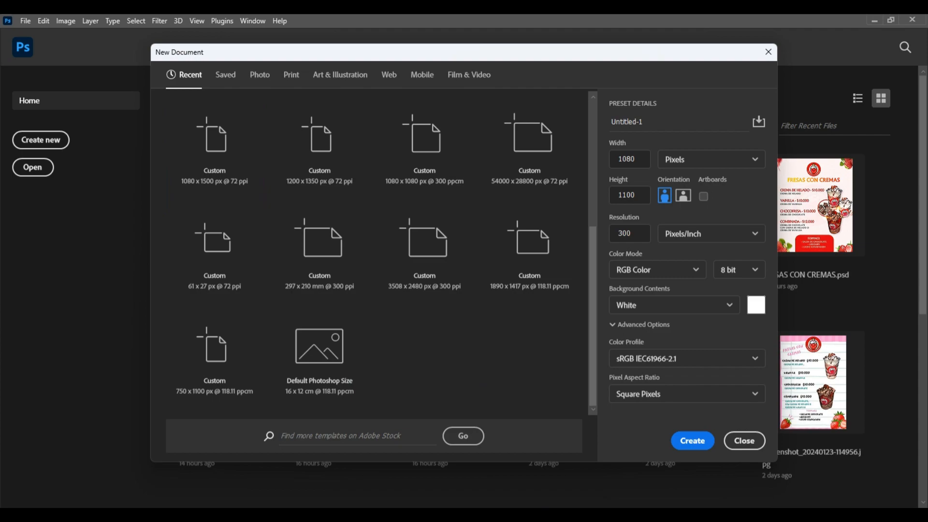
Switch to the Photos viewer and examine the POWER-BI.jpg reference flyer up close and in full screen
left_click(519, 516)
scroll(539, 312, "up", 3)
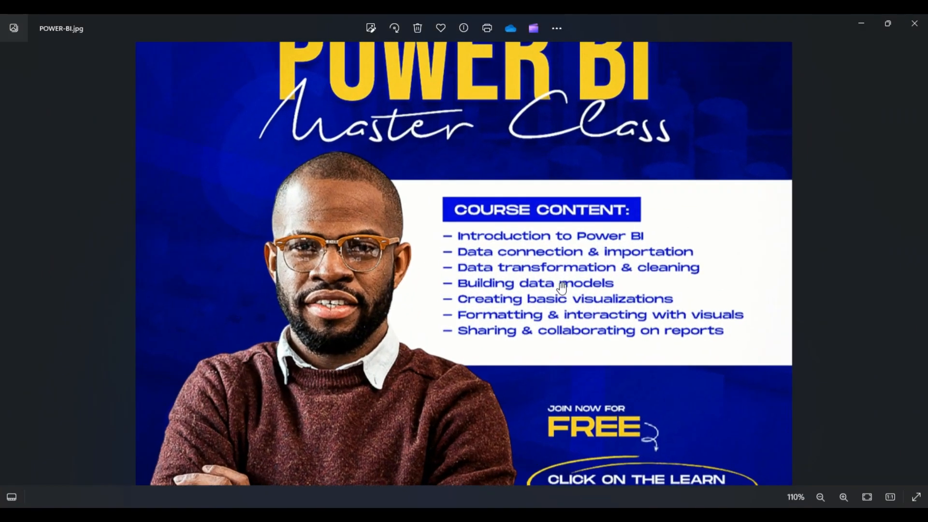
scroll(562, 288, "up", 3)
scroll(377, 319, "down", 8)
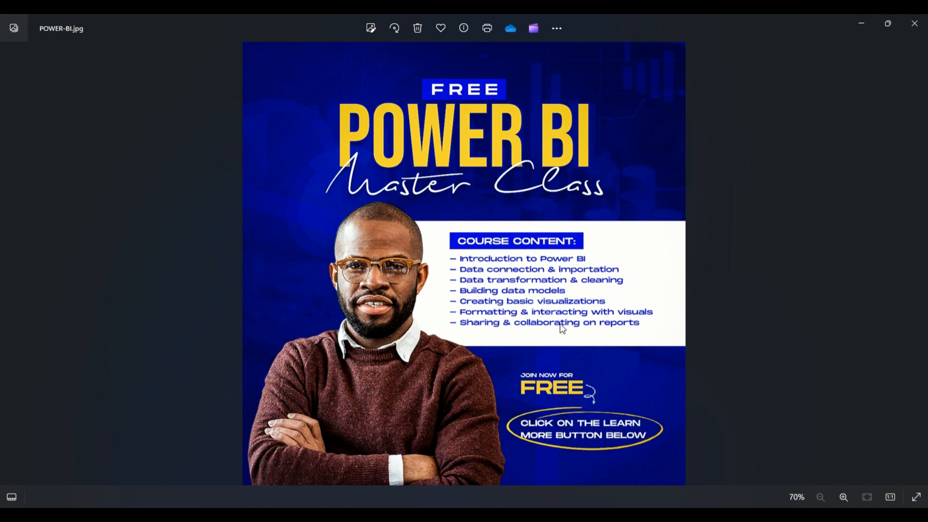
left_click(917, 497)
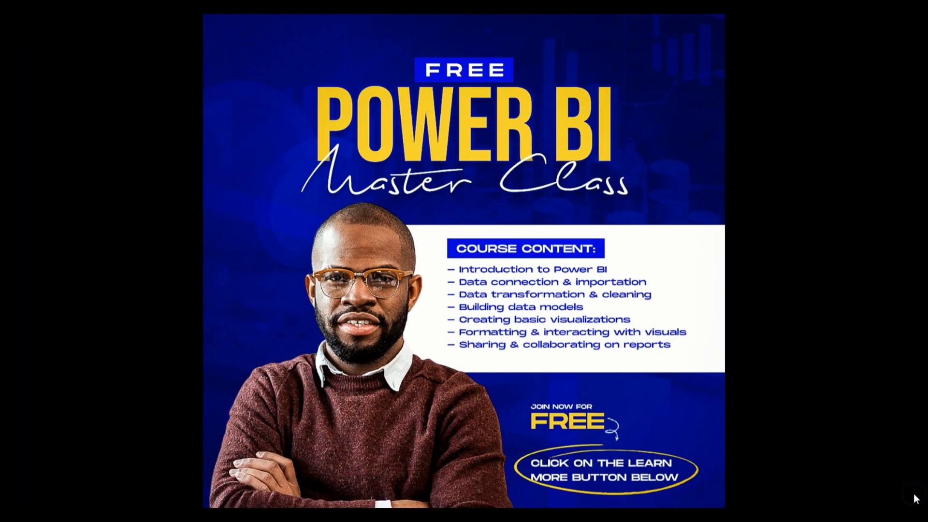
scroll(829, 410, "up", 4)
scroll(831, 410, "down", 5)
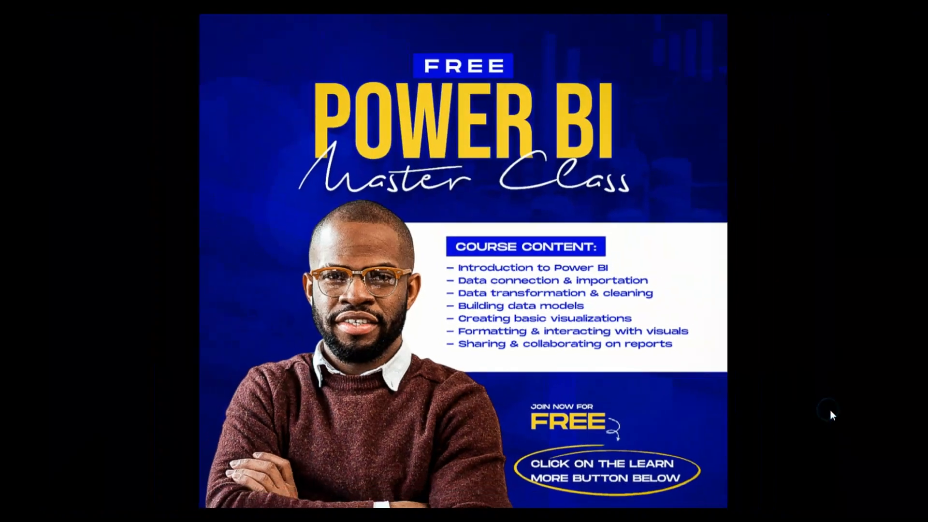
key("Escape")
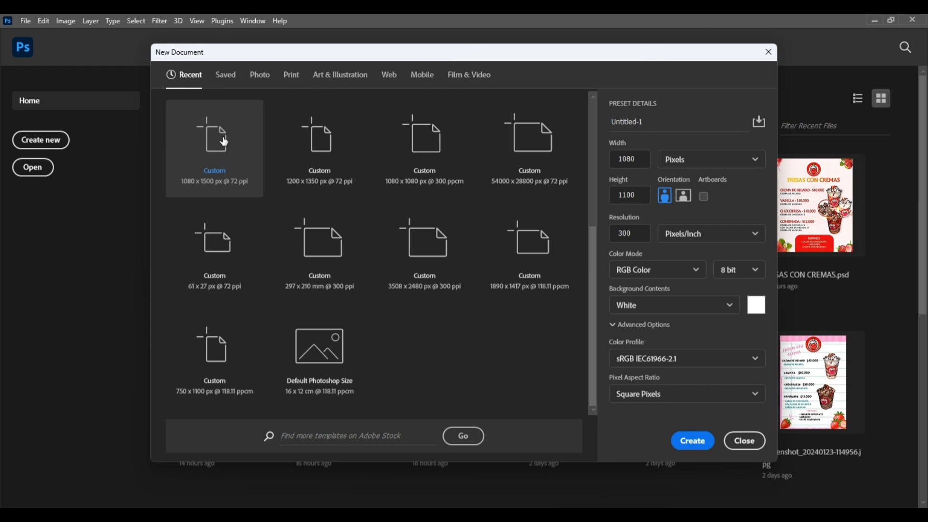
Create a new document from the recent 1080 x 1100 px preset at 300 ppi
left_click(224, 141)
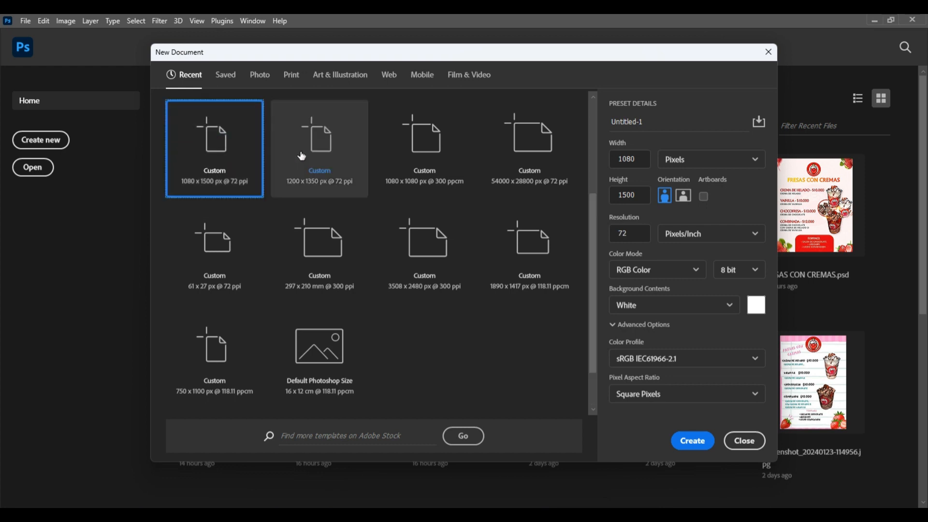
scroll(305, 159, "up", 3)
left_click(206, 198)
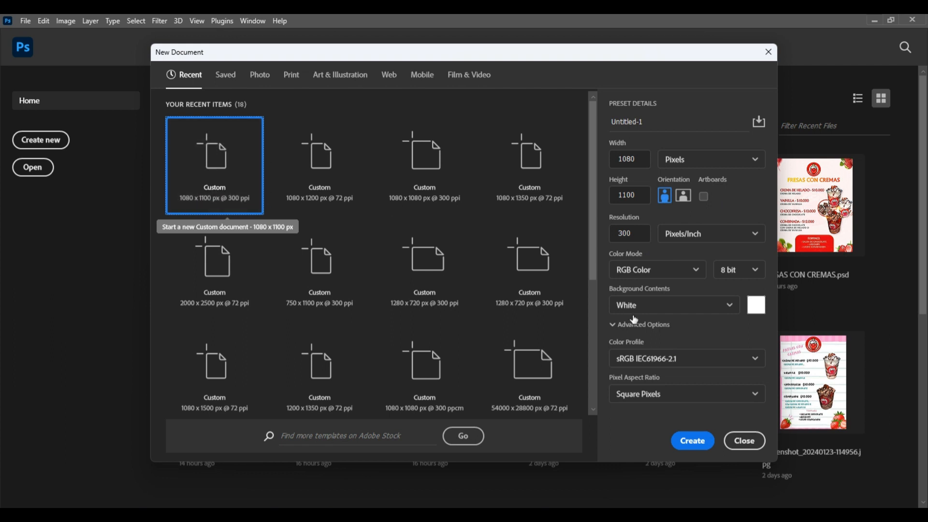
left_click(692, 442)
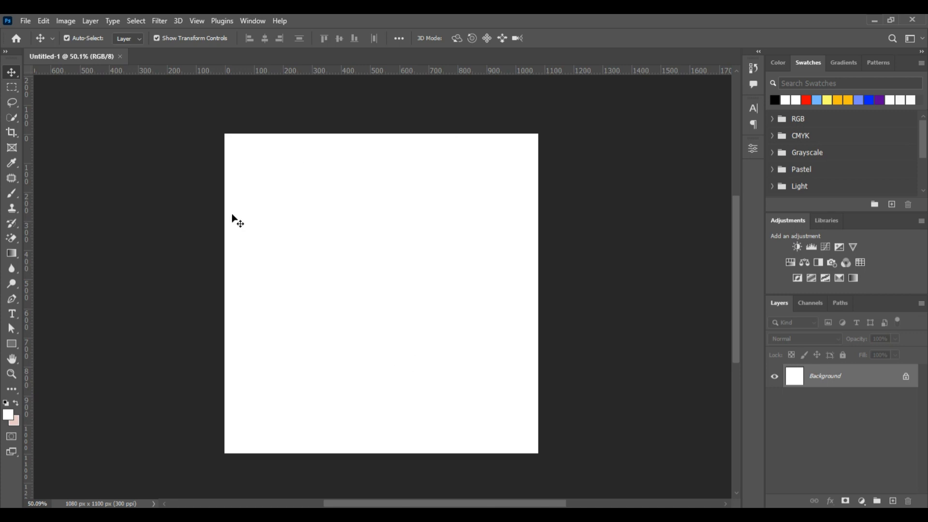
scroll(372, 163, "down", 1)
scroll(419, 236, "up", 2)
scroll(400, 161, "down", 2)
scroll(402, 87, "up", 2)
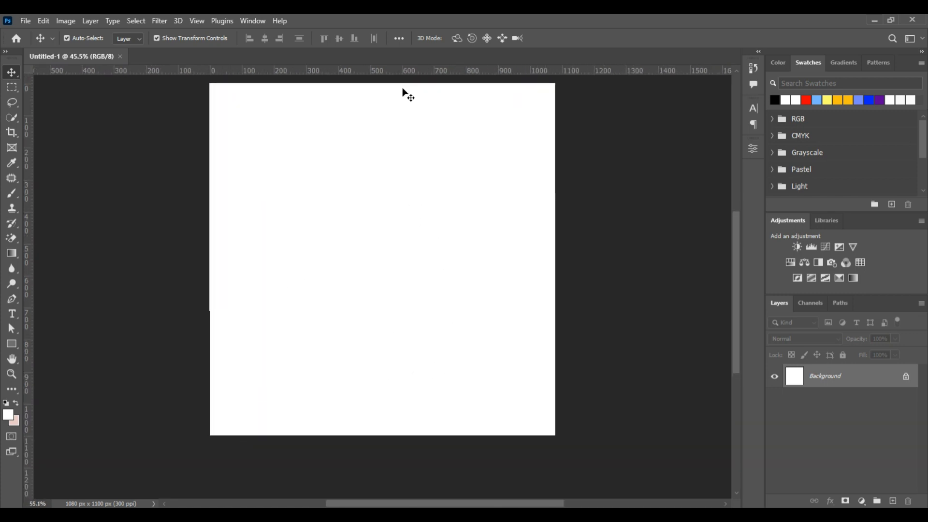
scroll(404, 233, "down", 2)
scroll(404, 234, "up", 1)
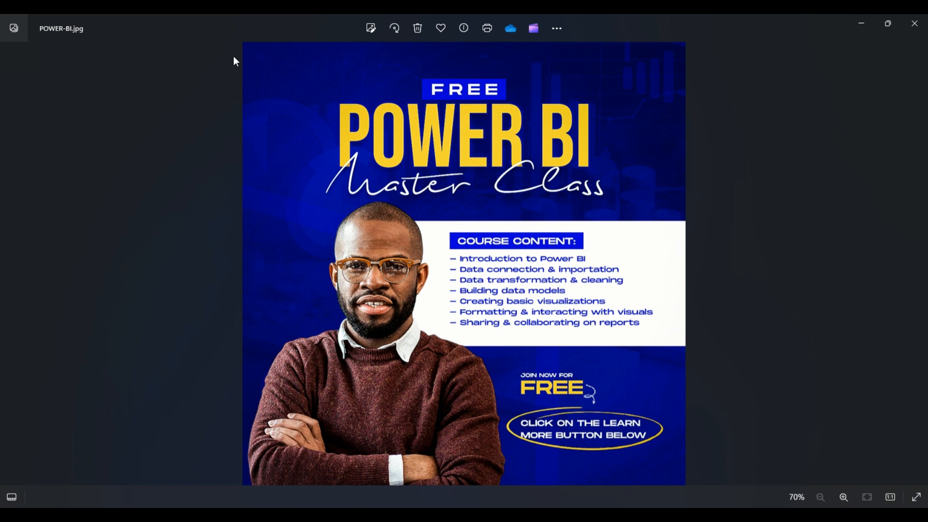
Return to Photoshop from the reference flyer and add a Solid Color fill layer in dark navy 000848
left_click(864, 30)
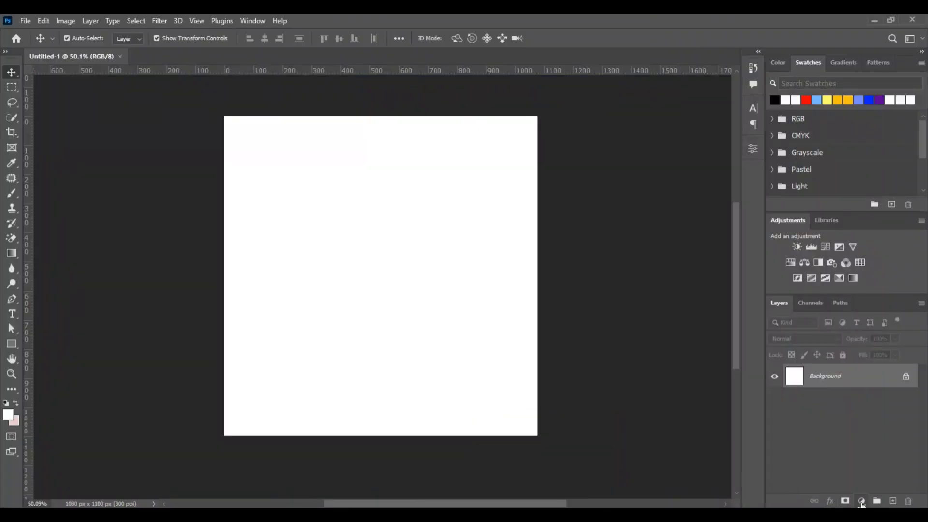
left_click(862, 501)
left_click(863, 505)
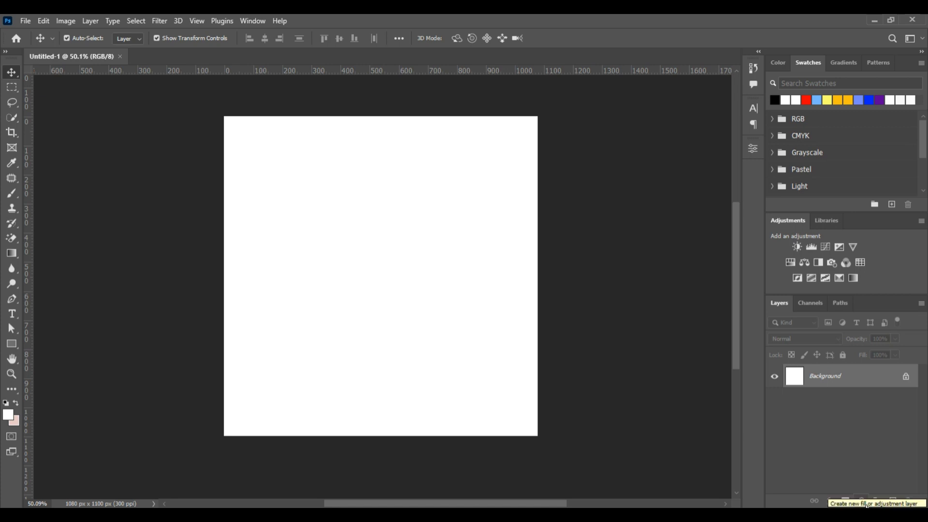
left_click(866, 505)
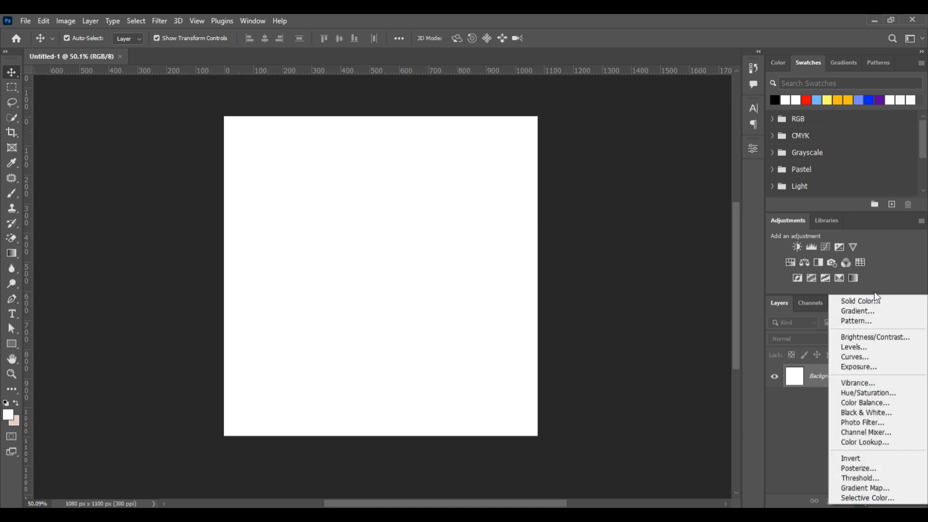
left_click(854, 302)
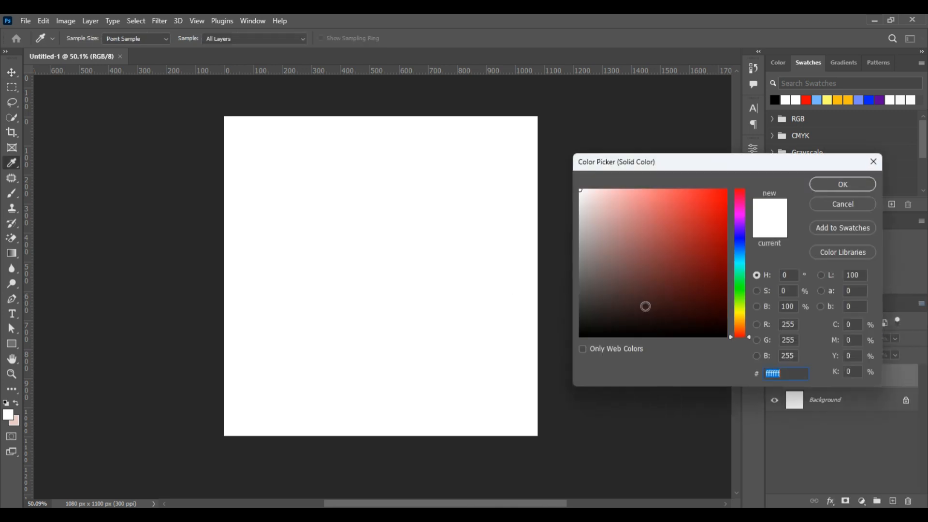
left_click(743, 242)
left_click_drag(702, 240, 736, 296)
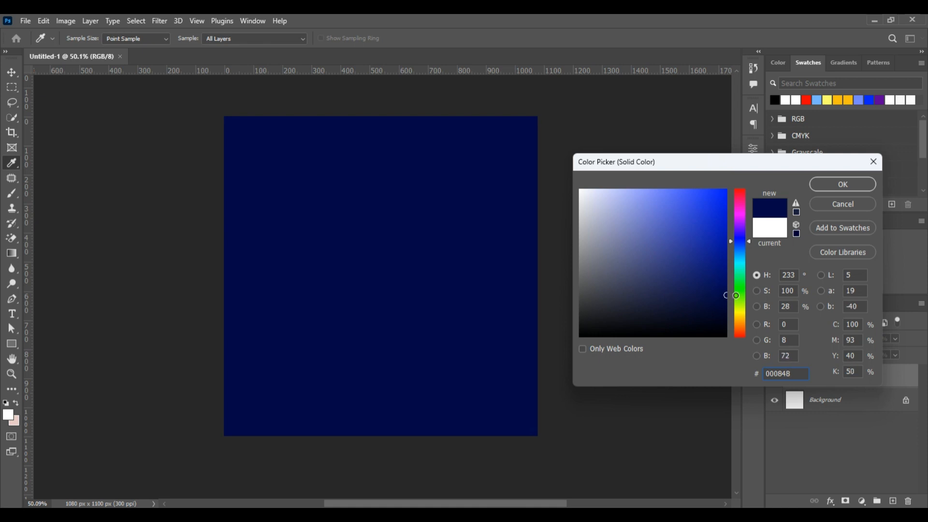
left_click(845, 187)
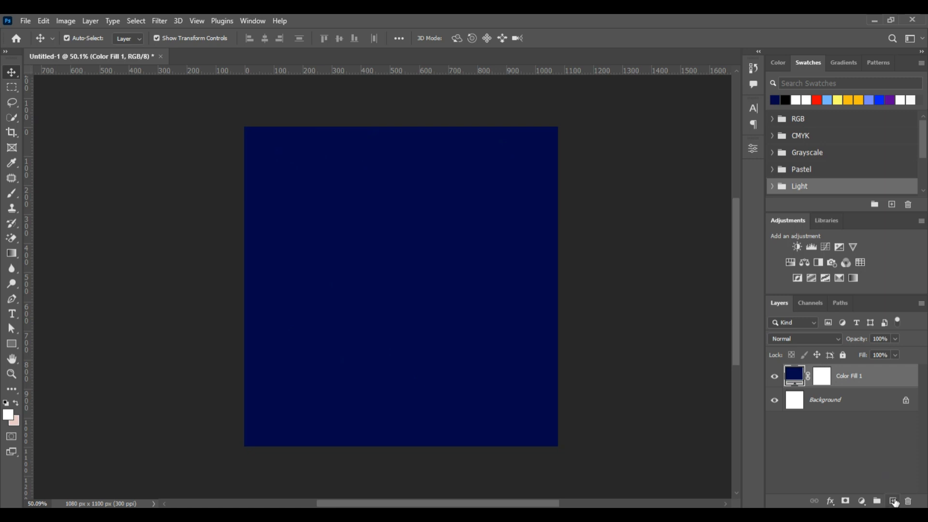
Add an empty layer above the navy fill and set the foreground colour for the Brush to bright blue 0072ff
left_click(893, 501)
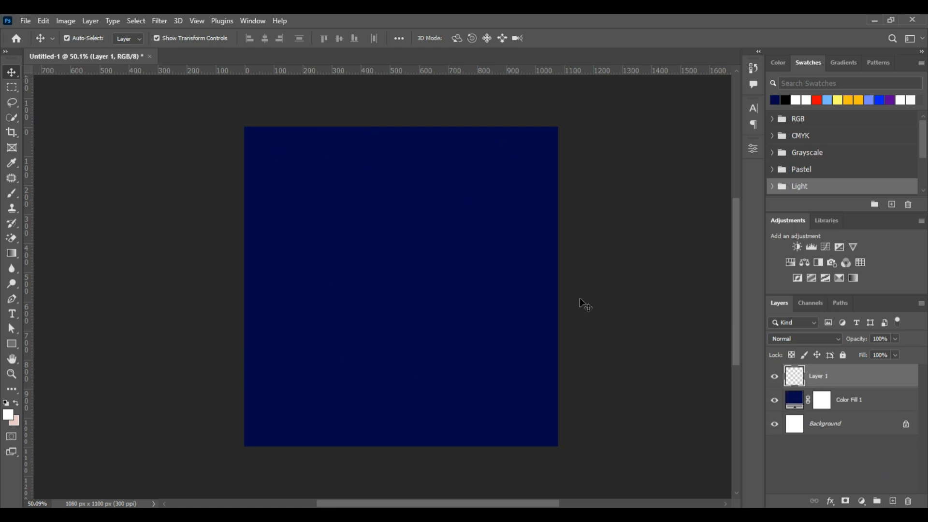
left_click(12, 193)
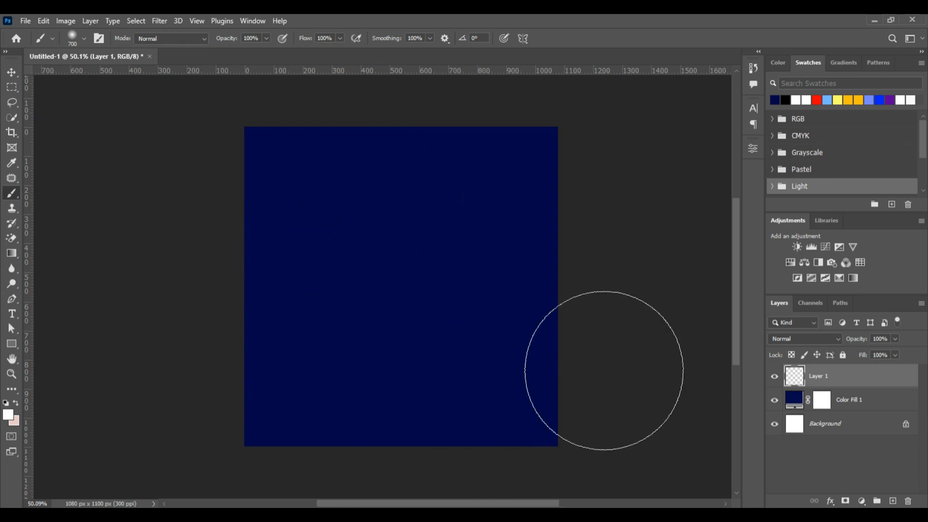
left_click(8, 415)
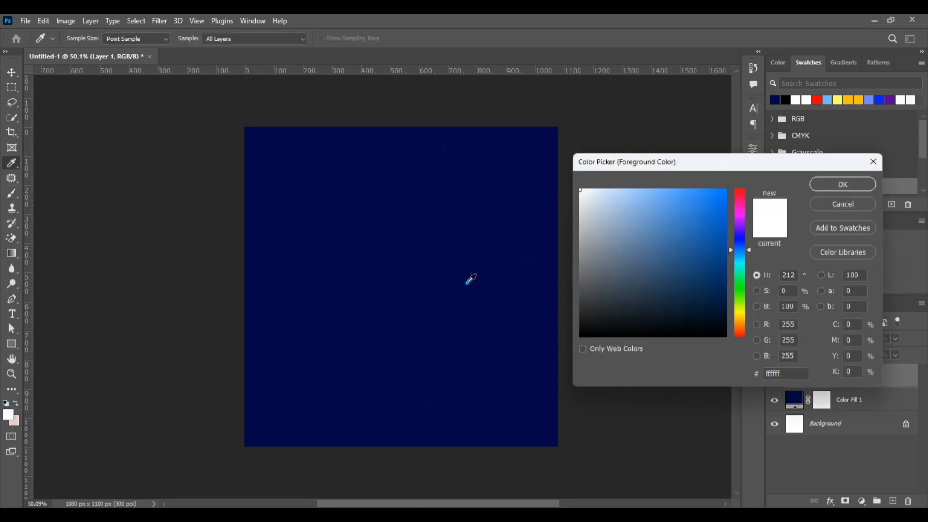
left_click(471, 279)
left_click_drag(725, 298, 727, 268)
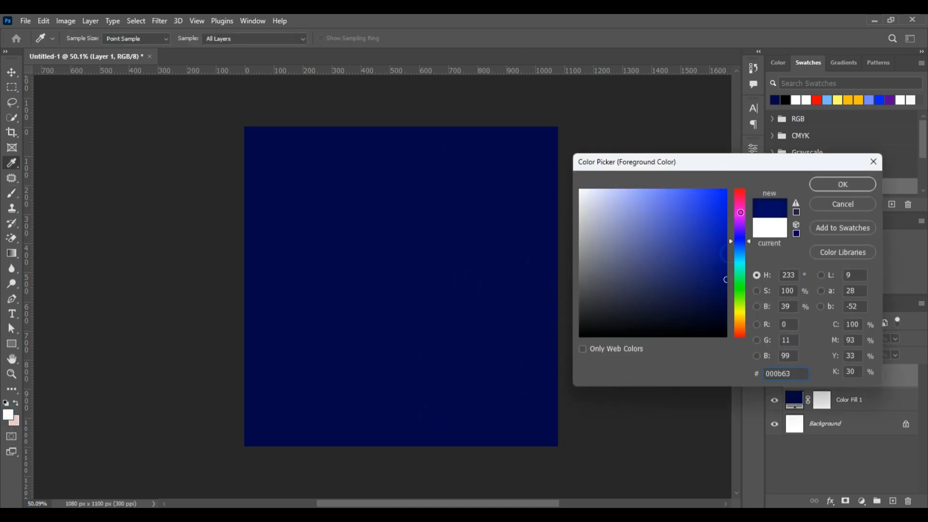
left_click_drag(740, 211, 742, 159)
left_click(528, 265)
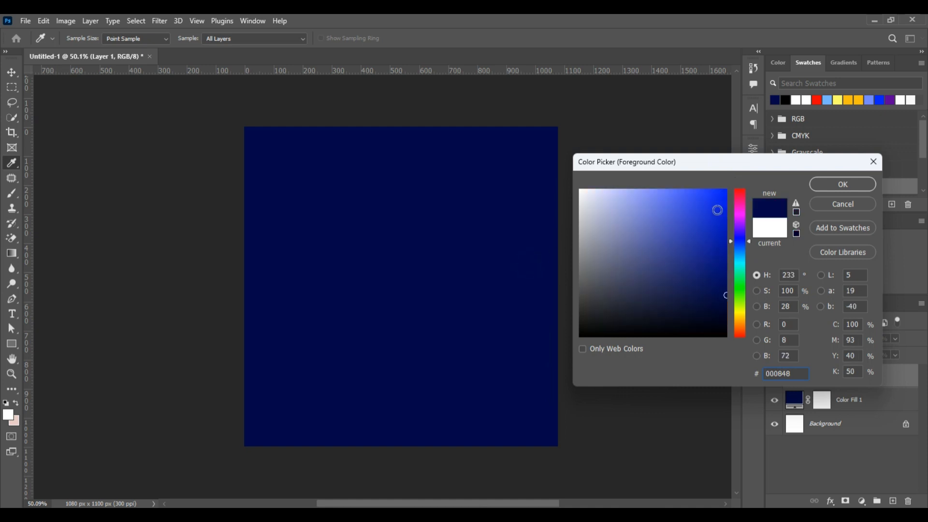
left_click_drag(717, 209, 741, 172)
left_click_drag(750, 247, 754, 255)
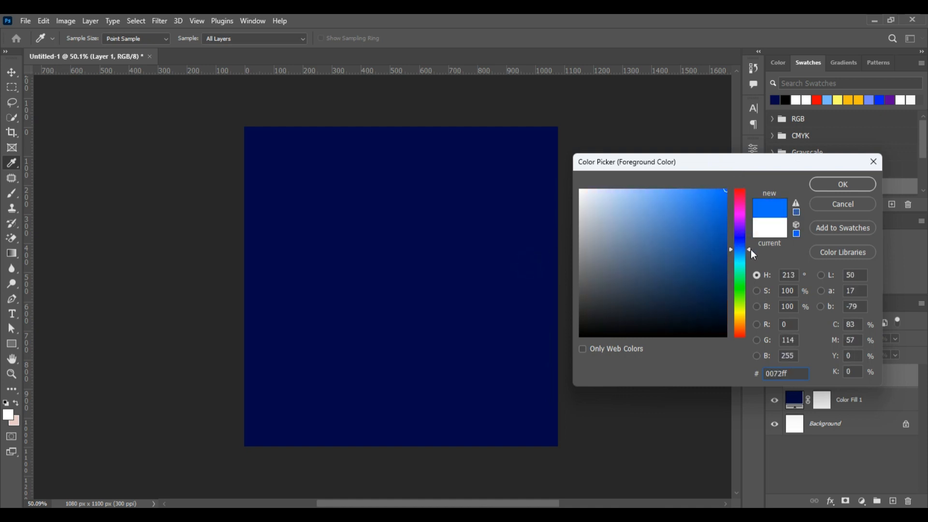
left_click(835, 189)
Enlarge the soft brush to 1000 px and paint one blue glow in the canvas's upper-left corner and one in its lower-right corner
key("b")
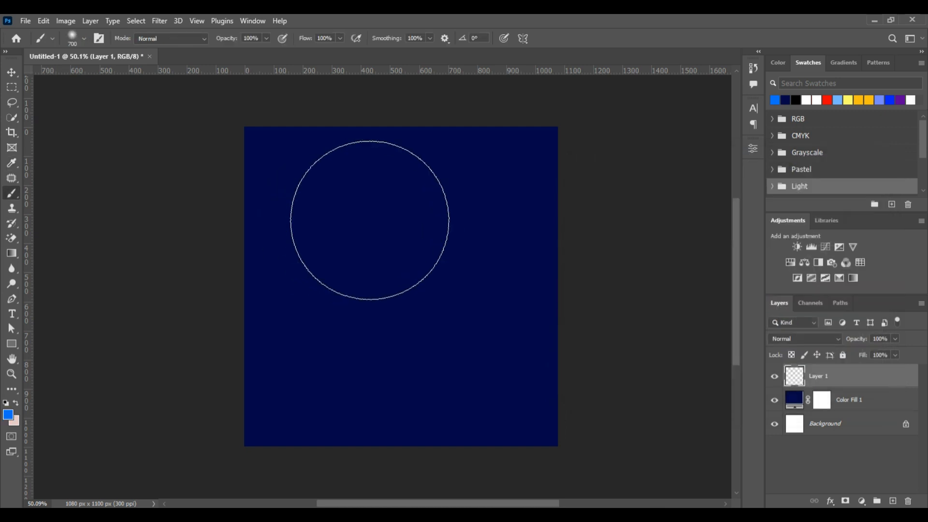
key("bracketright")
key("bracketright")
key("bracketright")
key("bracketright")
key("bracketright")
key("bracketright")
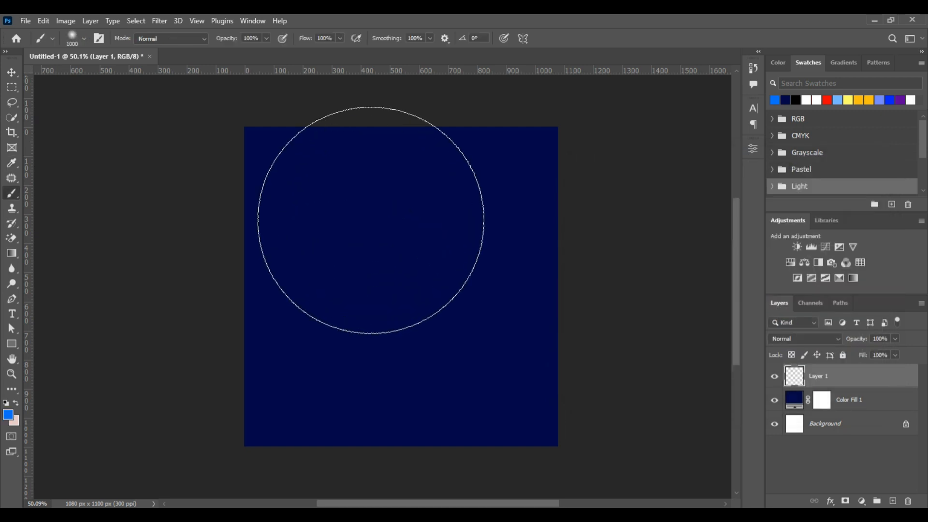
left_click(257, 165)
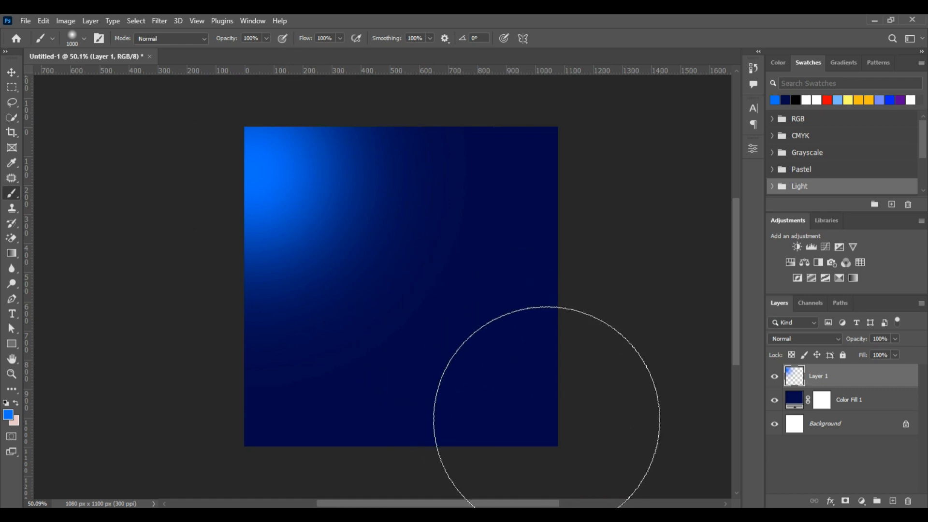
left_click(539, 416)
key("v")
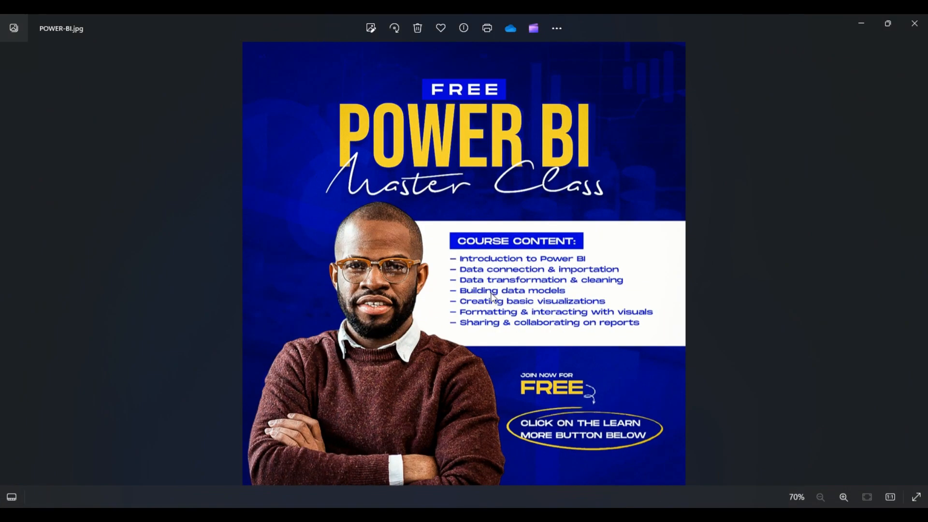
Return to Photoshop from the reference flyer, reduce the glow layer's fill to 36% and compare the background with the flyer
left_click(867, 26)
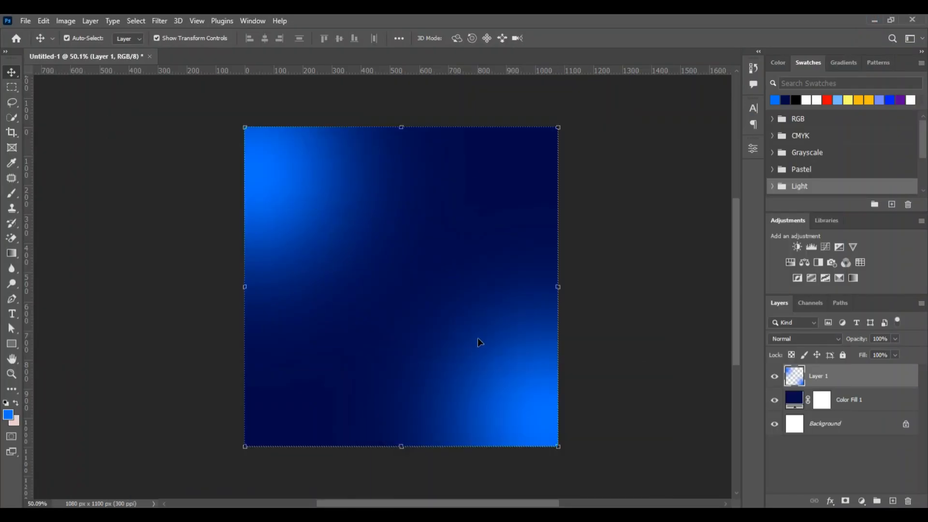
left_click(895, 354)
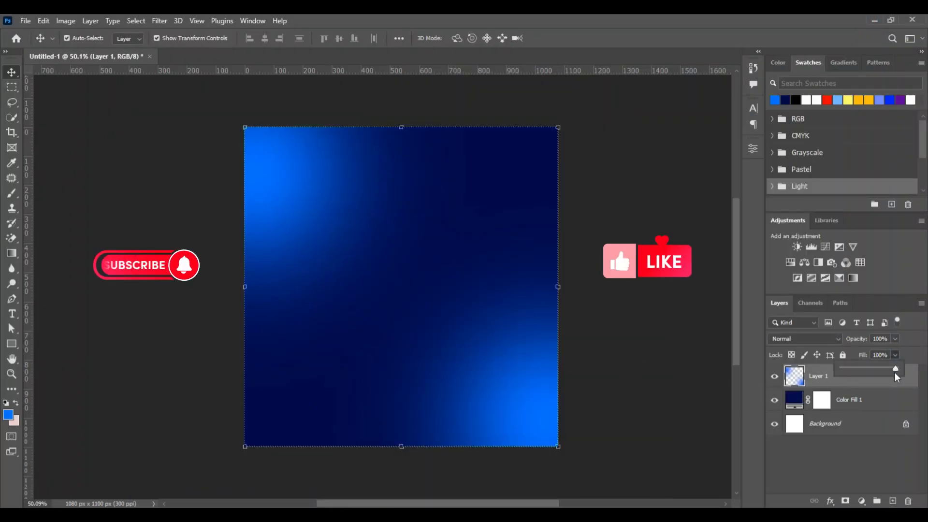
left_click_drag(886, 370, 879, 369)
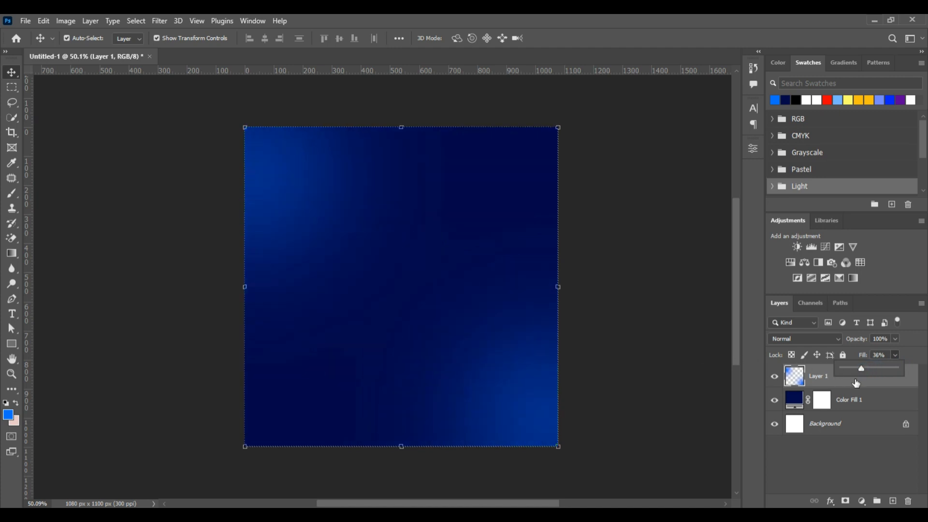
left_click(604, 310)
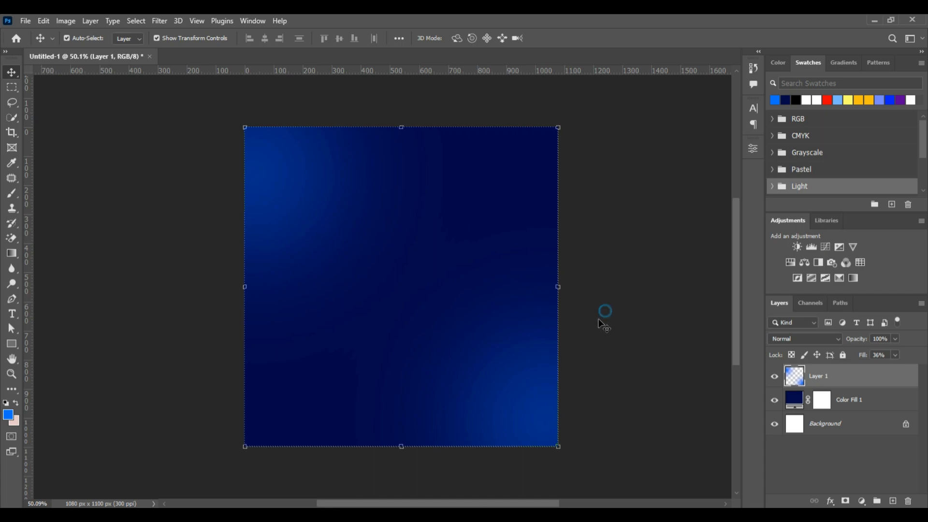
left_click(599, 318)
scroll(344, 285, "down", 1)
scroll(360, 293, "up", 2)
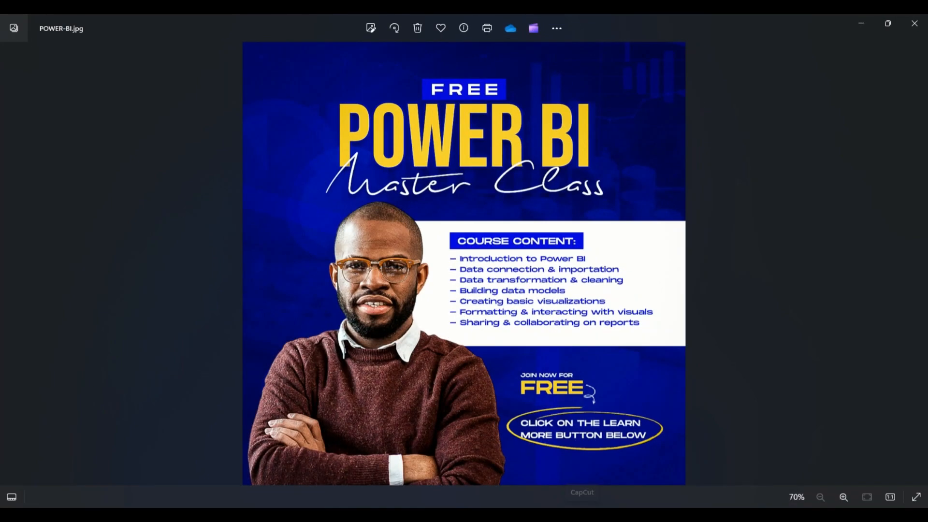
key("alt+Tab")
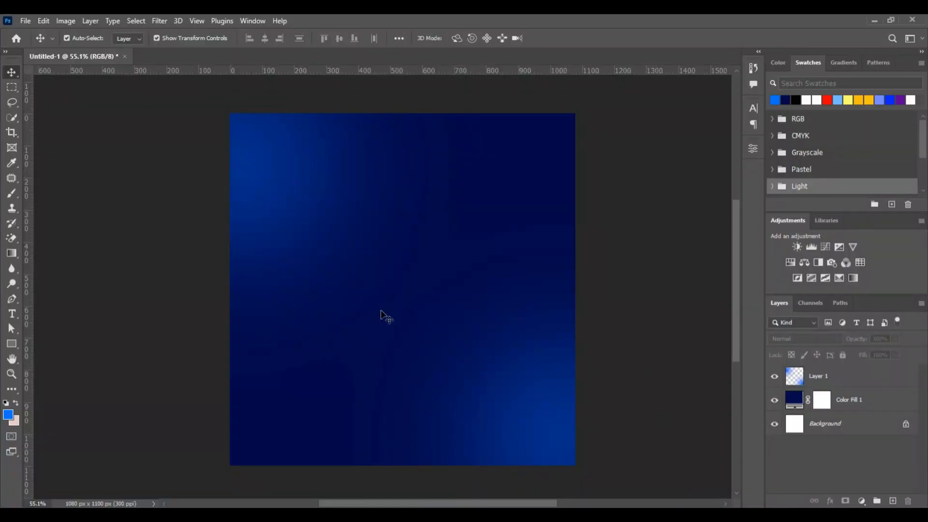
Place the image pexels-anni-roenkae-2832456 from the BACKGROUNDS folder as an embedded layer directly above the navy colour fill
left_click(820, 377)
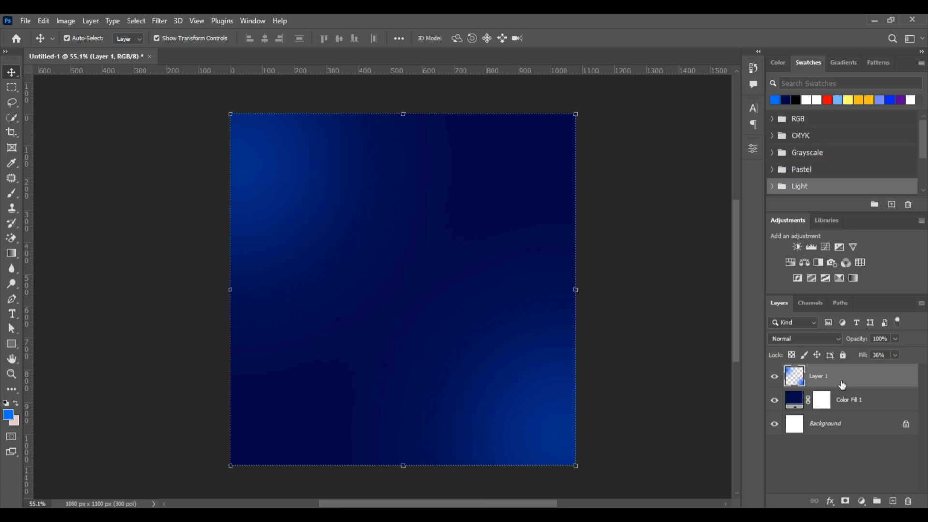
left_click(851, 400)
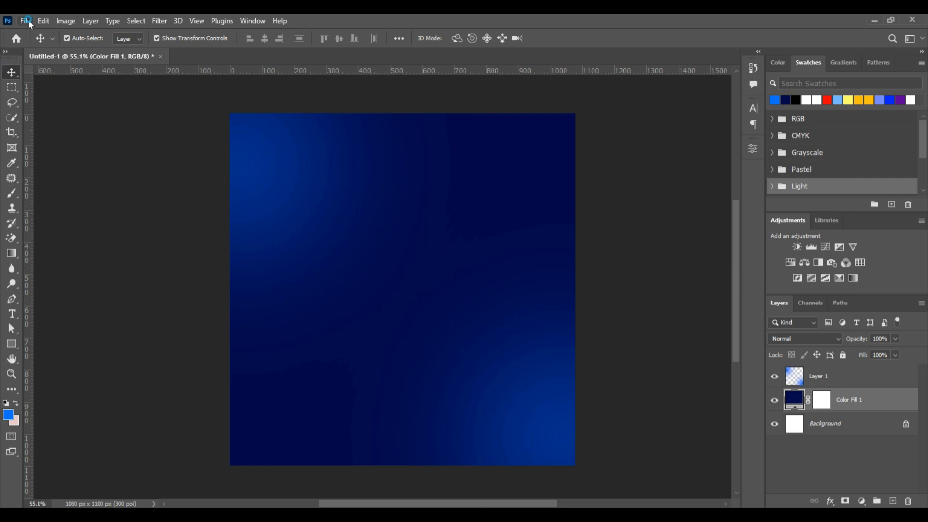
left_click(27, 21)
left_click(60, 239)
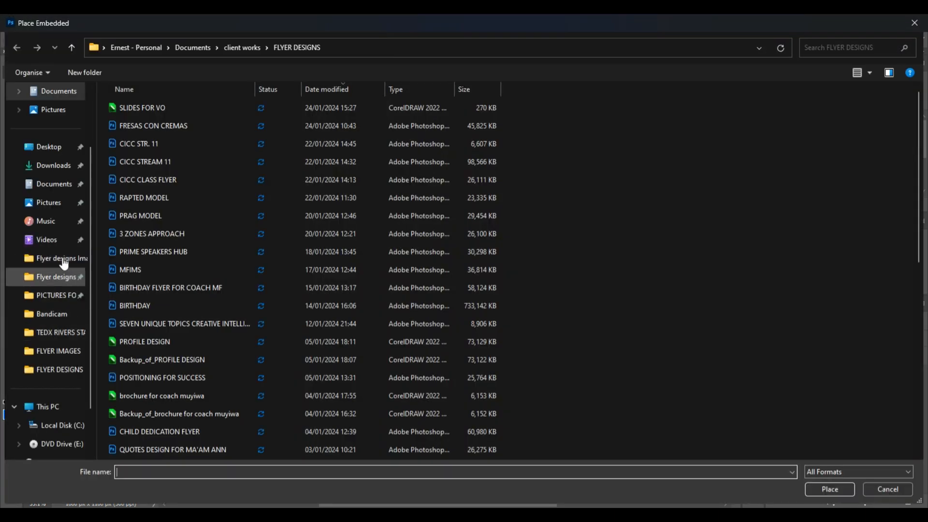
left_click(48, 258)
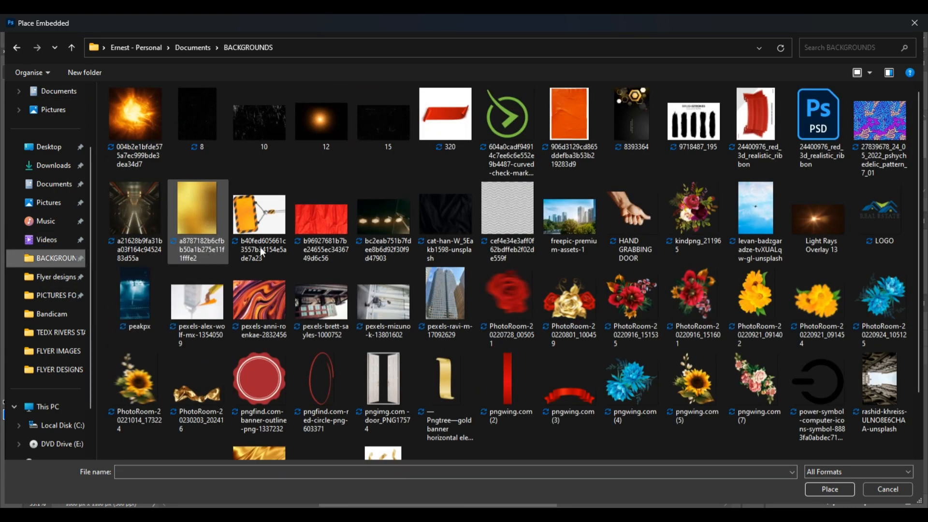
scroll(747, 253, "down", 2)
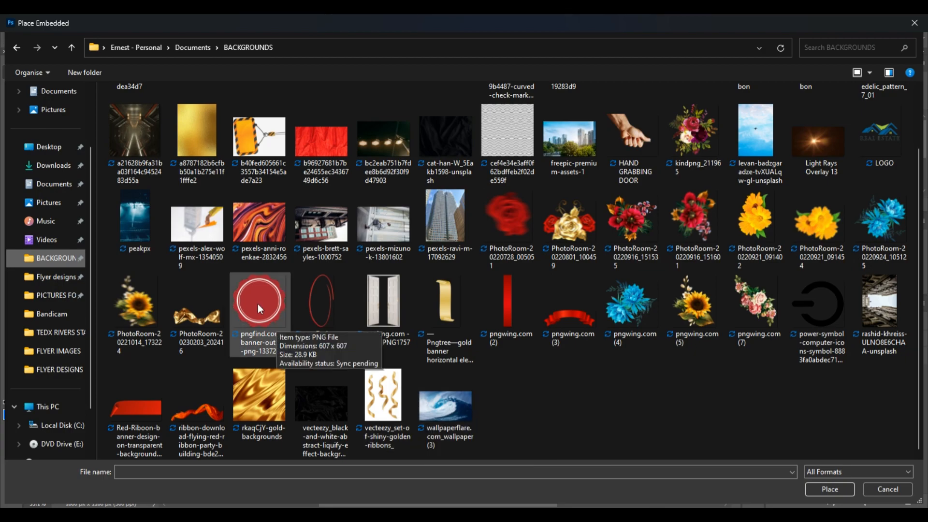
scroll(259, 304, "up", 1)
key("Escape")
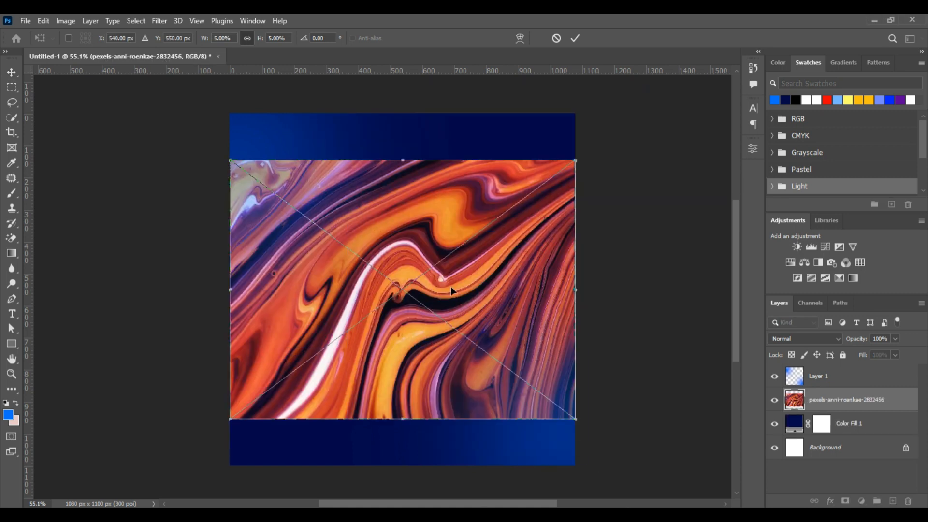
Scale the placed marbled image proportionally to about 7.35% so it covers the whole canvas, and commit the transform
left_click_drag(405, 160, 411, 133)
left_click_drag(416, 97, 417, 94)
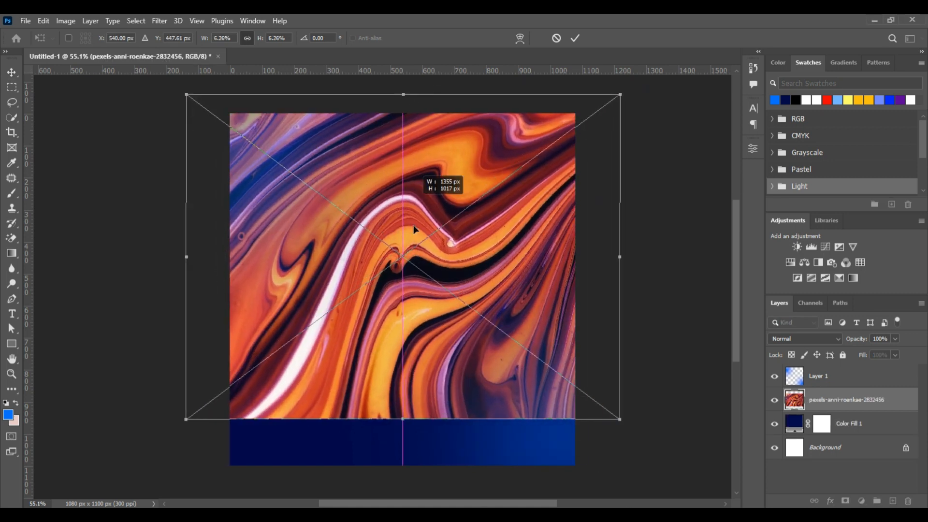
left_click_drag(404, 420, 410, 479)
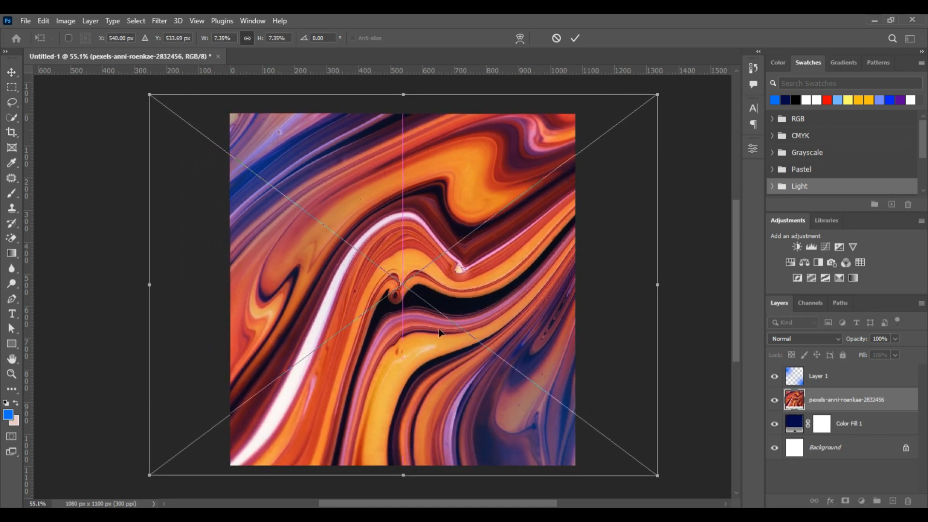
left_click(575, 38)
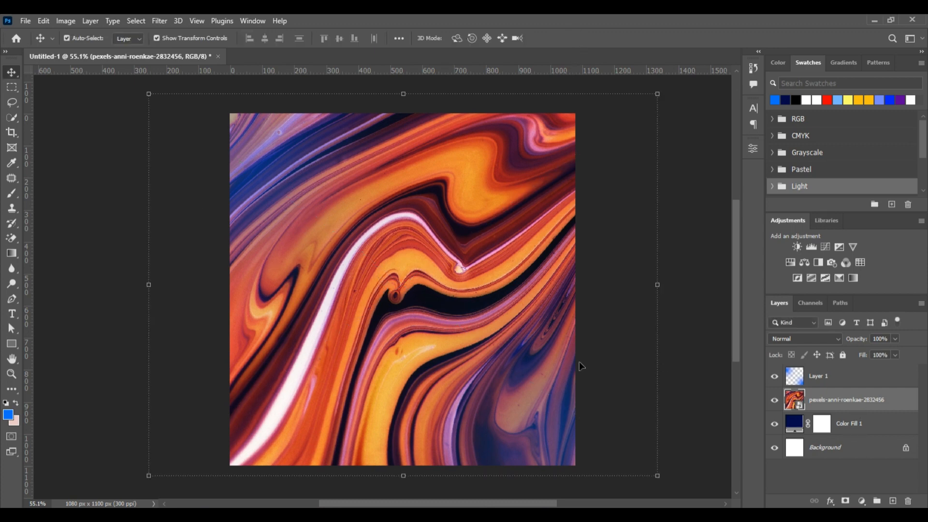
Rasterize the marbled image layer and desaturate it to greyscale
right_click(851, 404)
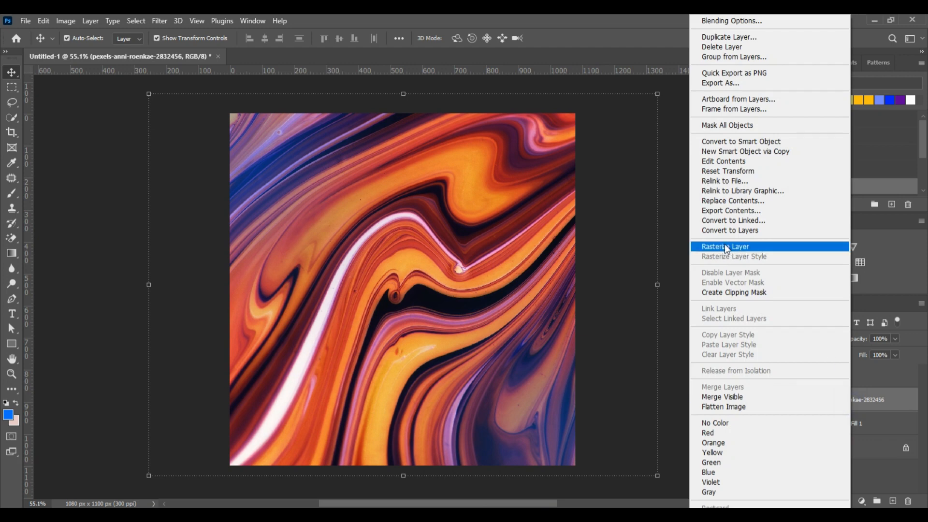
left_click(748, 247)
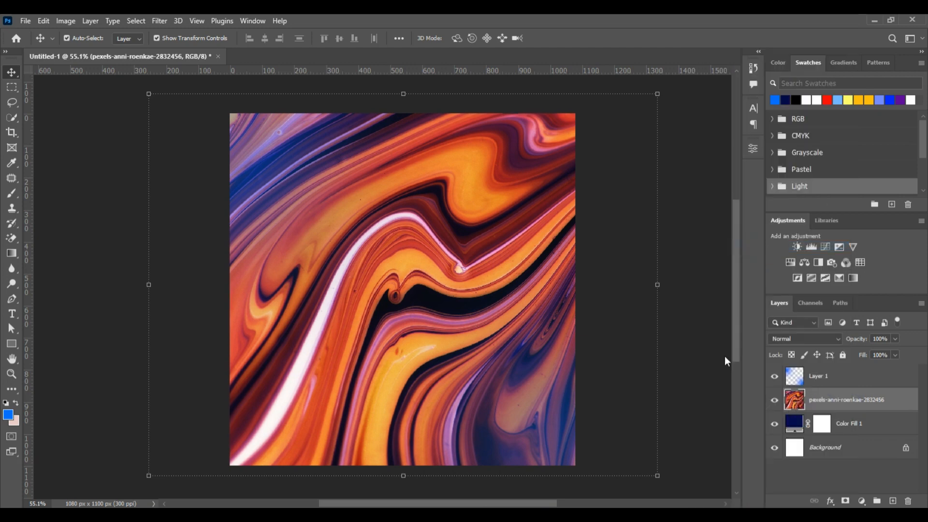
left_click(63, 23)
mouse_move(95, 52)
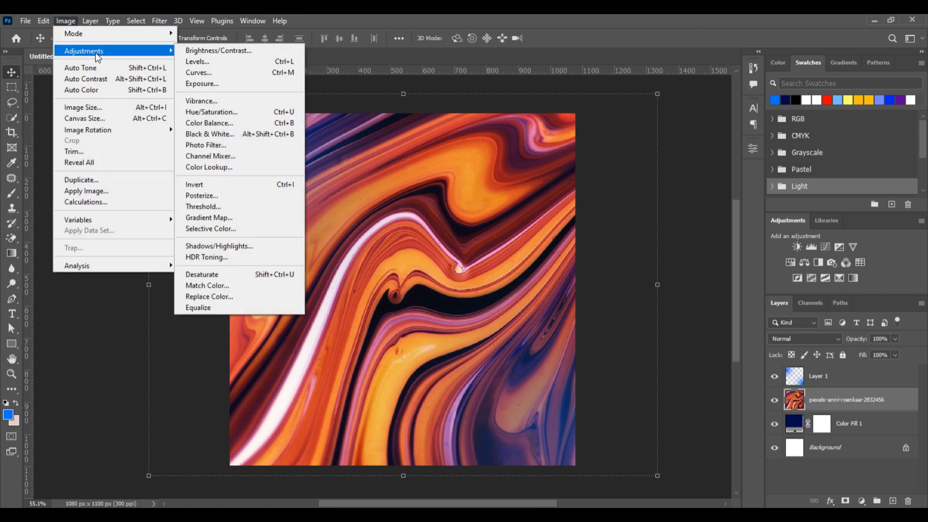
left_click(196, 273)
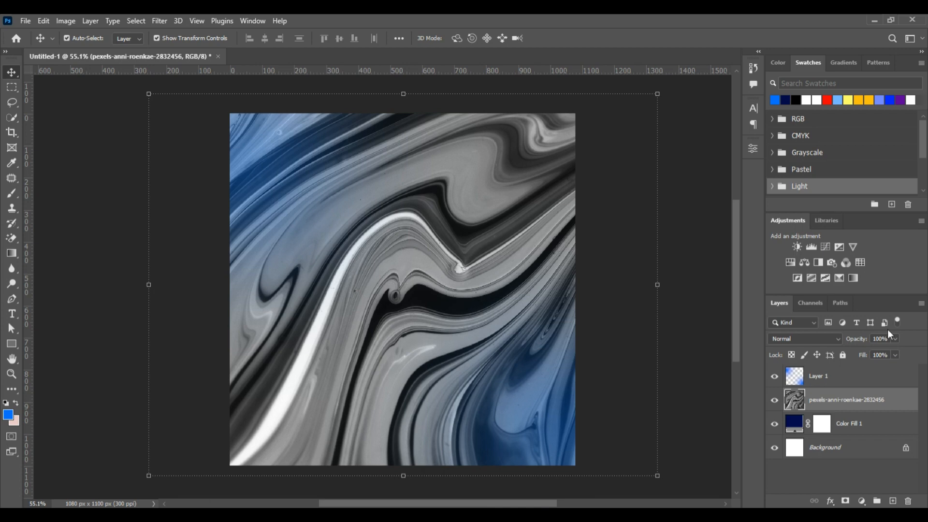
Convert the grey marbled layer to a smart object and set its blend mode to Soft Light
right_click(834, 400)
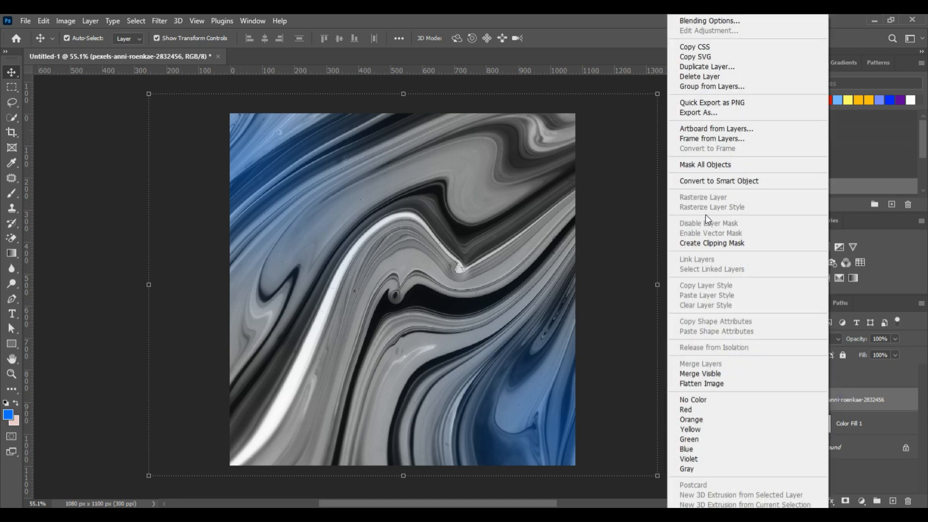
left_click(694, 183)
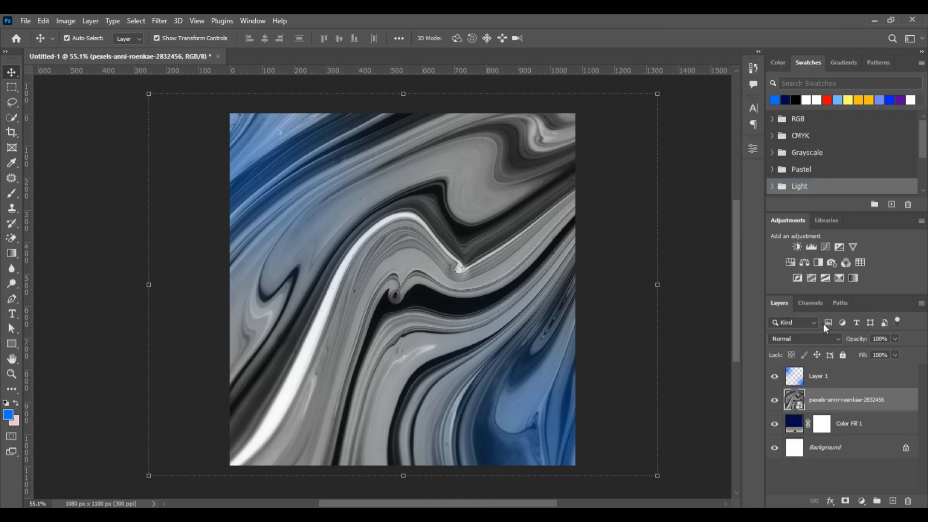
left_click(816, 341)
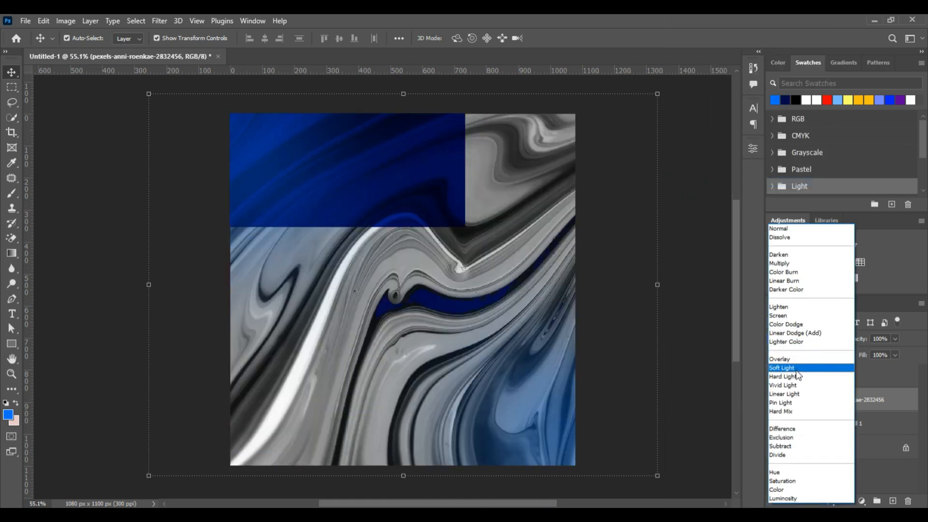
left_click(791, 368)
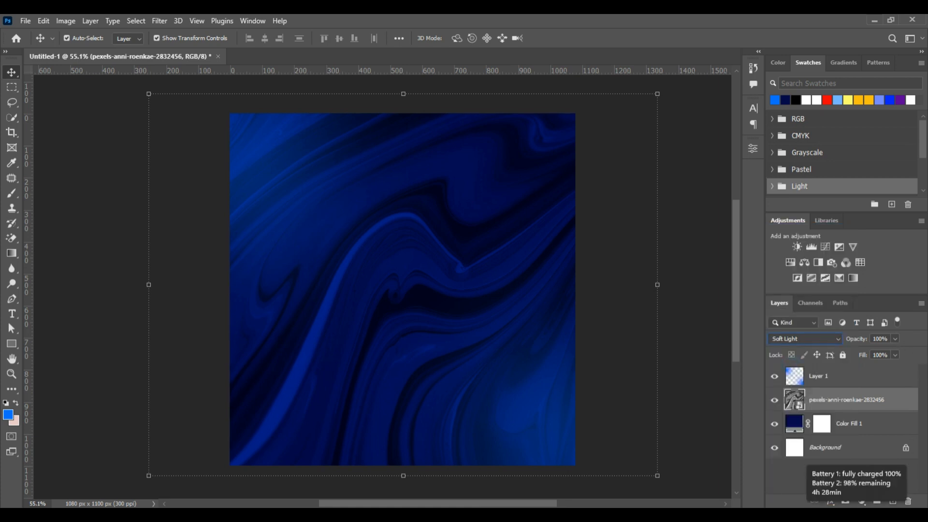
Lower the marbled texture layer's opacity to 24%
left_click(858, 514)
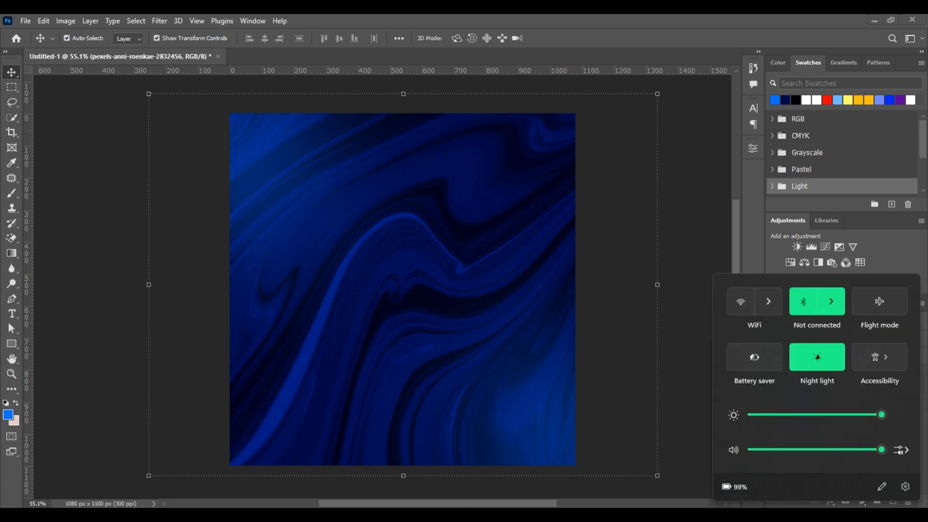
left_click(706, 234)
left_click(896, 339)
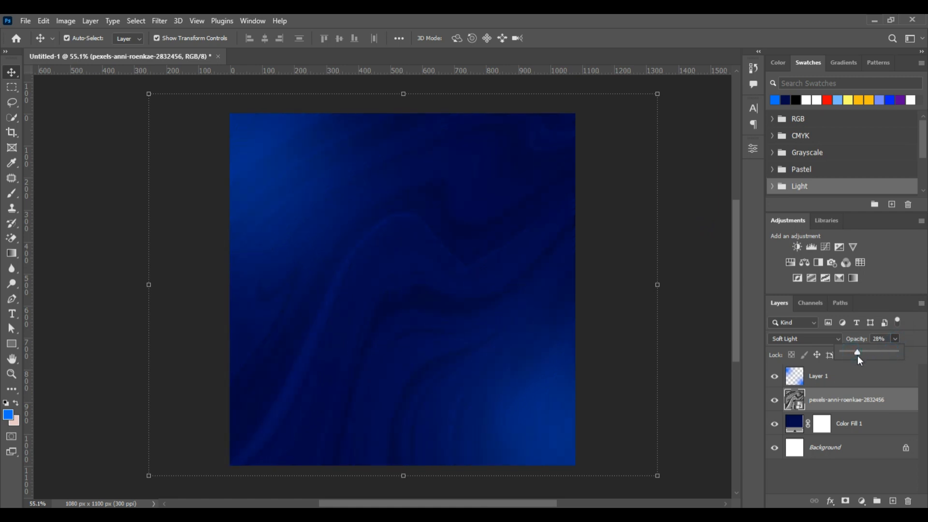
left_click_drag(856, 352, 855, 352)
left_click(697, 249)
scroll(400, 323, "down", 2)
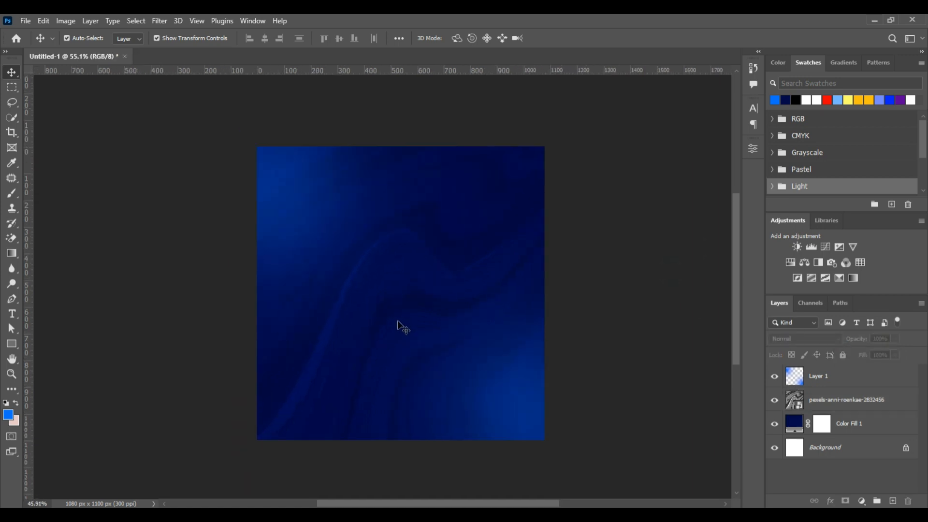
scroll(400, 326, "up", 1)
Place the wave image wallpaperflare.com_wallpaper (3) from the BACKGROUNDS folder as an embedded layer above the marbled texture layer
left_click(866, 408)
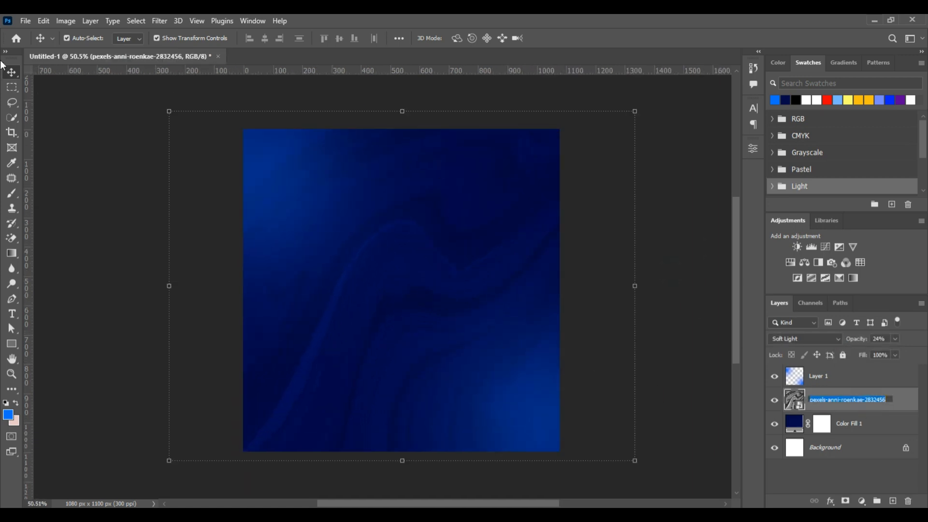
left_click(23, 19)
left_click(46, 241)
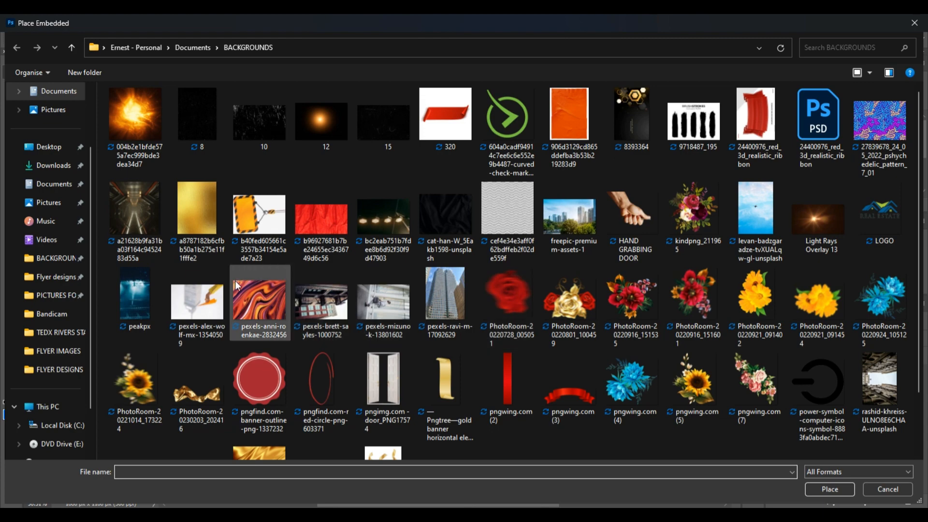
scroll(345, 271, "down", 2)
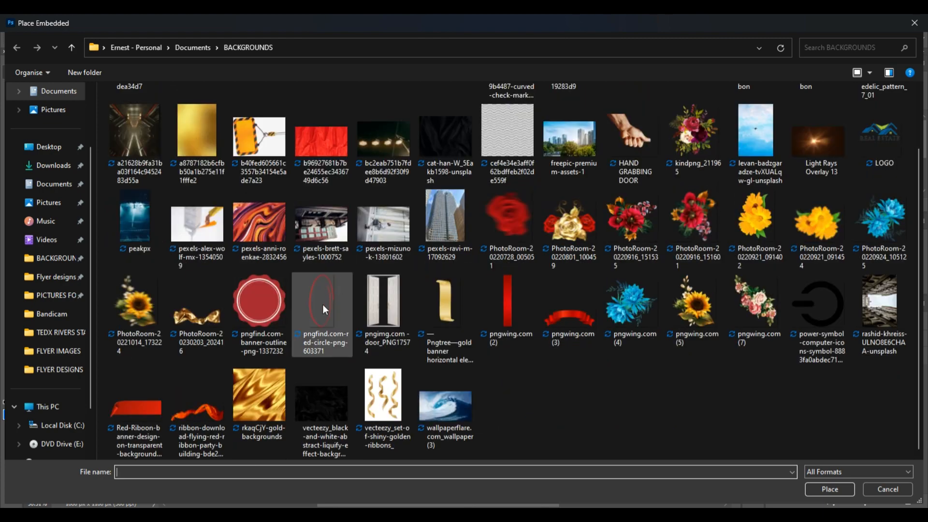
left_click(460, 408)
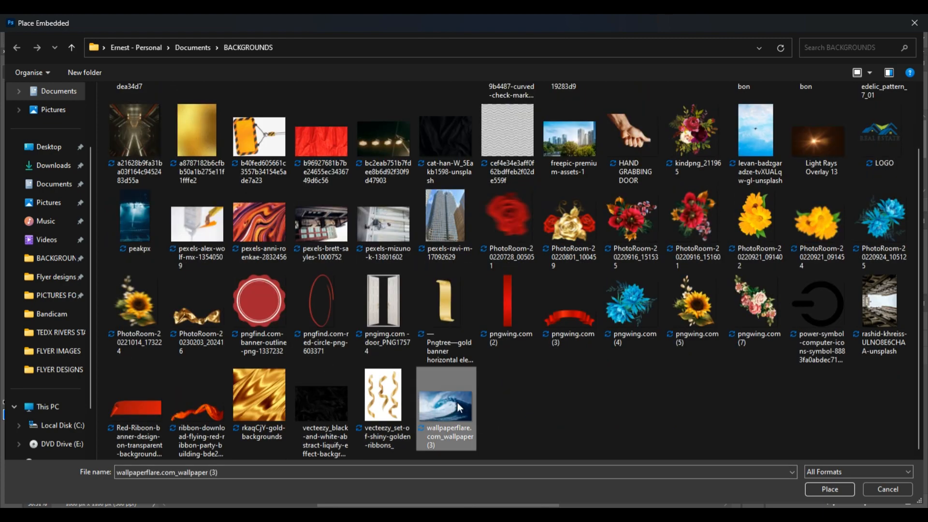
left_click(852, 491)
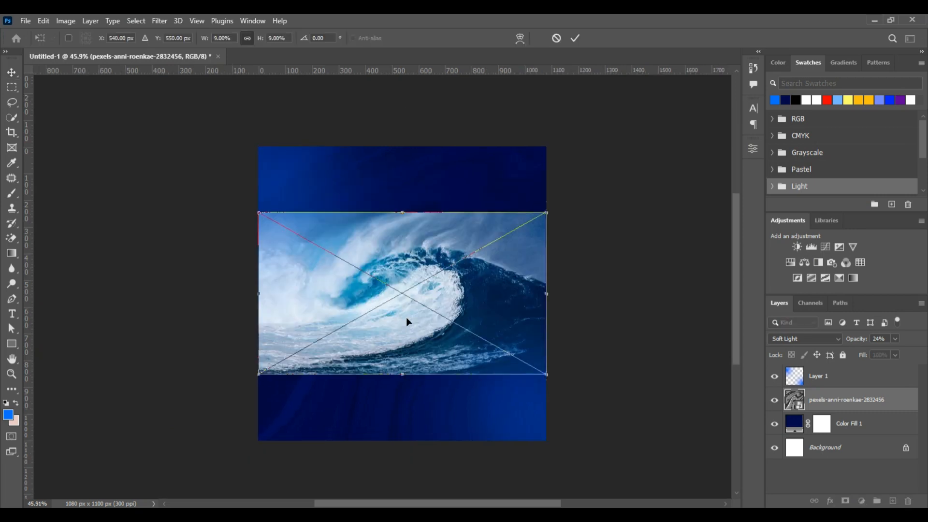
Enlarge the wave image proportionally without rotation until it covers the whole canvas, and commit the transform
left_click_drag(404, 216, 397, 162)
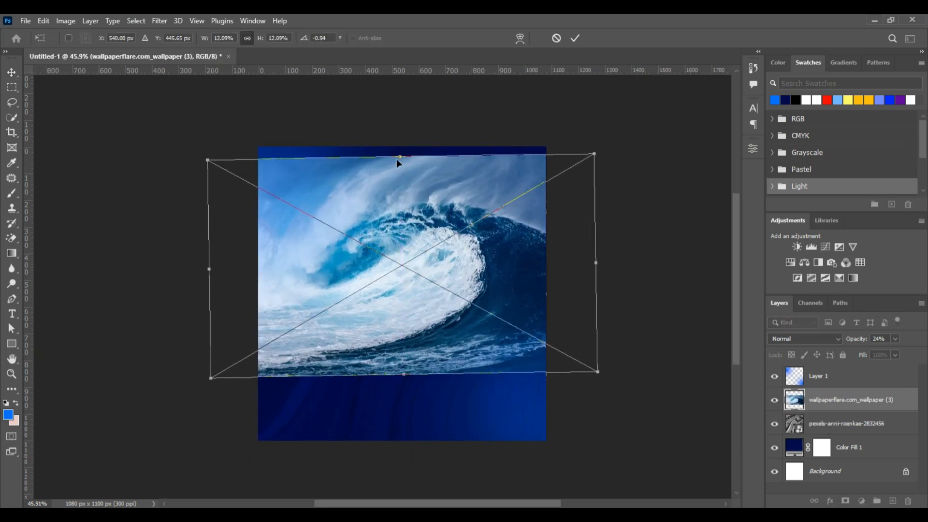
left_click_drag(525, 119, 528, 121)
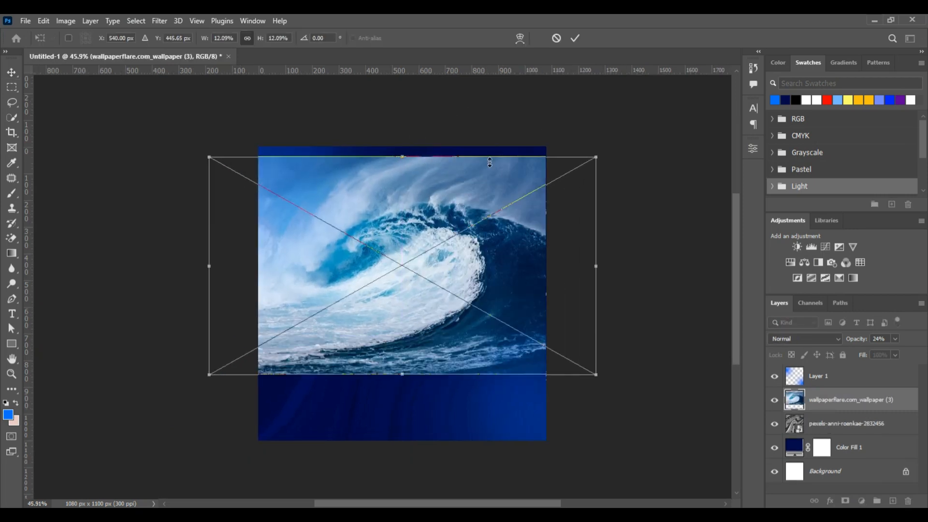
left_click_drag(399, 154, 401, 122)
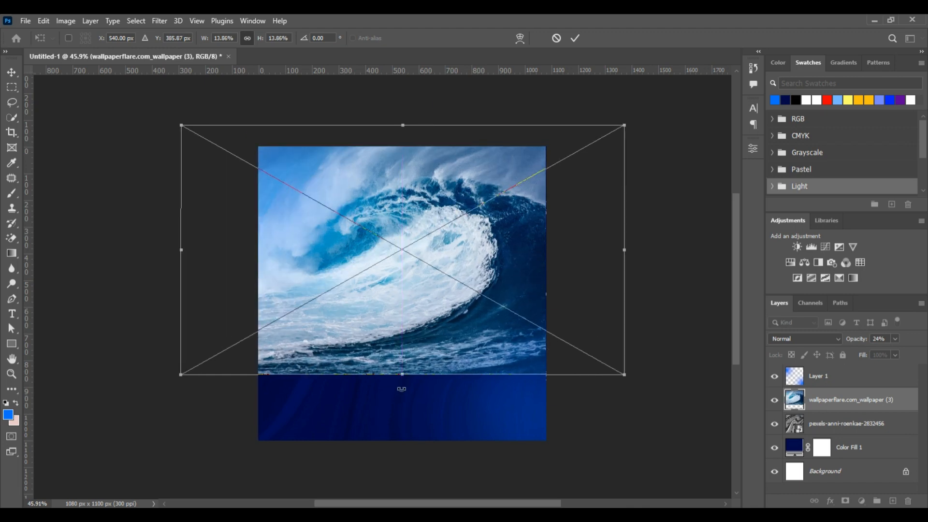
left_click_drag(407, 396, 528, 377)
left_click(576, 38)
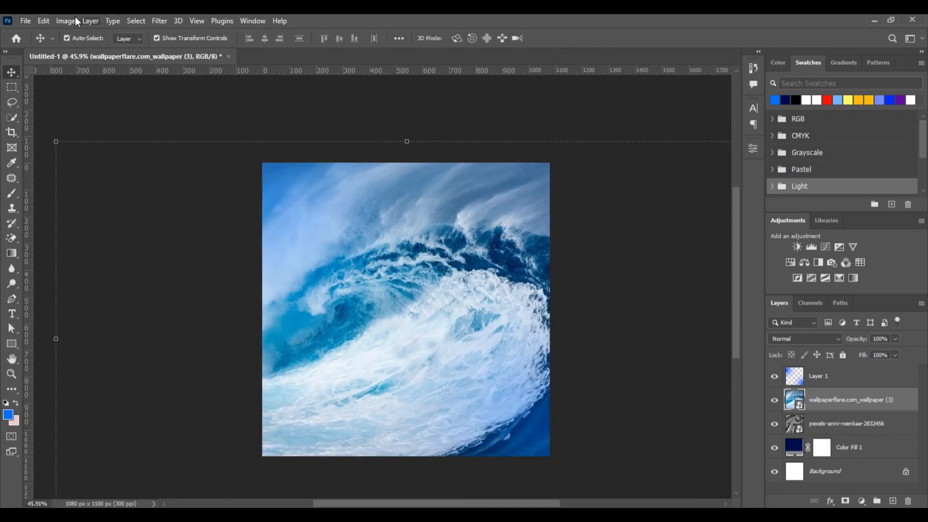
Rasterize the wave image layer and desaturate it to greyscale
left_click(65, 21)
left_click(415, 328)
right_click(855, 401)
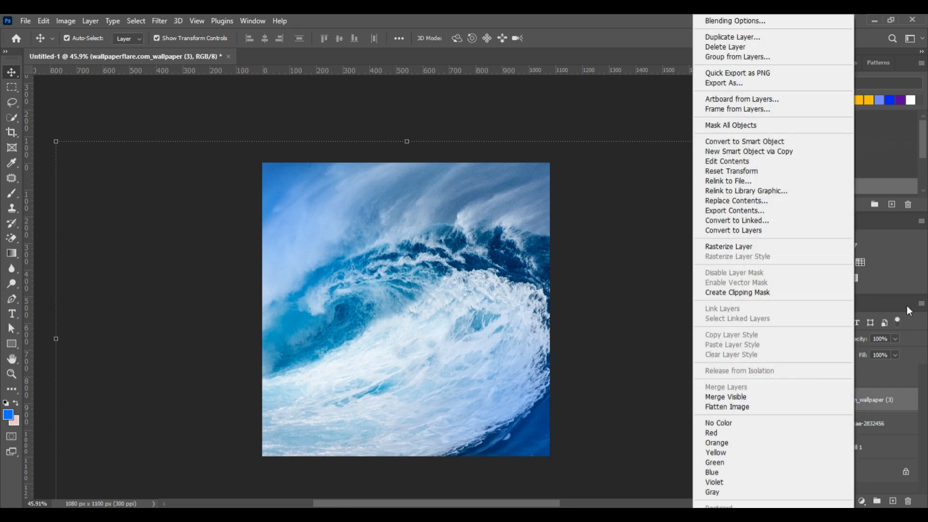
left_click(887, 406)
right_click(832, 401)
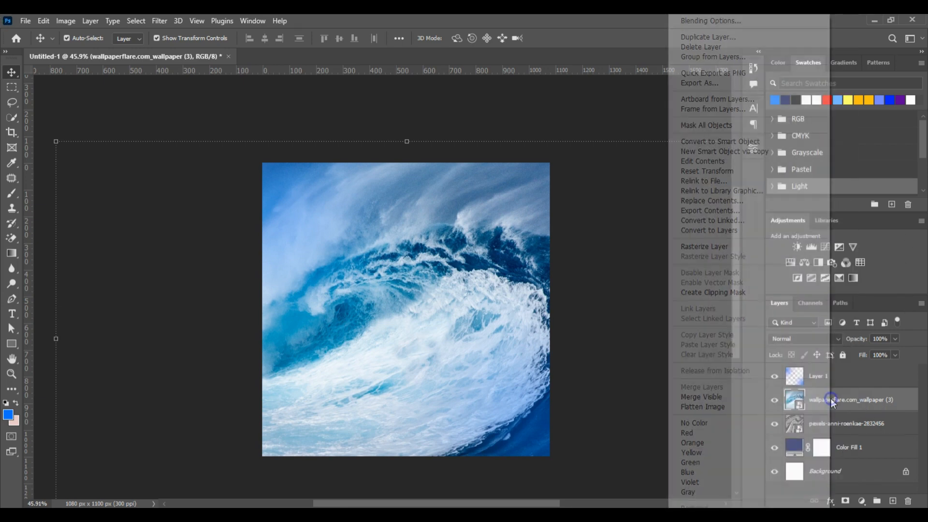
left_click(718, 247)
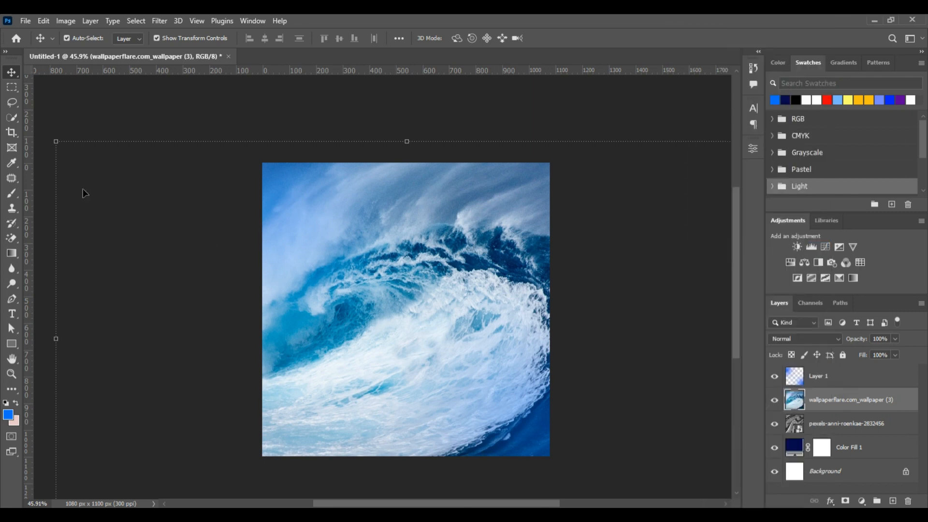
left_click(66, 21)
mouse_move(111, 51)
left_click(243, 275)
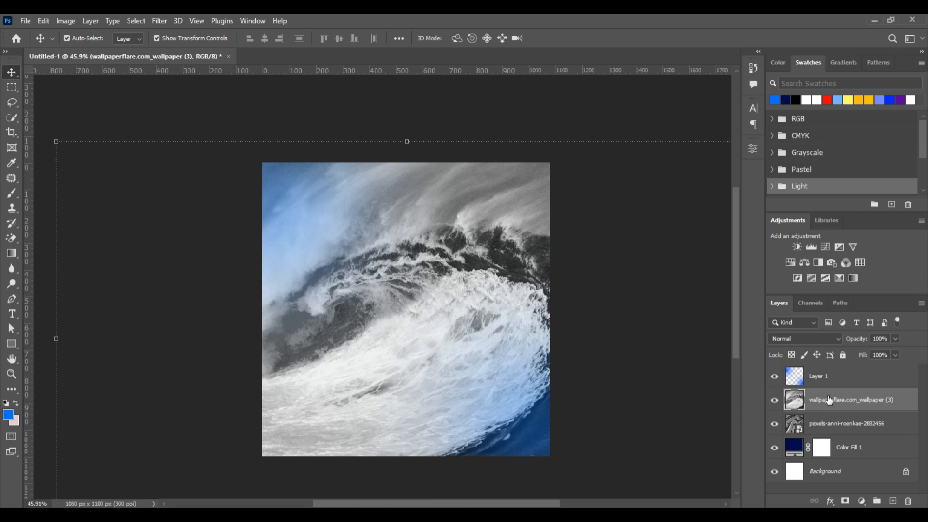
Set the desaturated wave layer's blend mode to Soft Light and lower its opacity to 32%
left_click(828, 338)
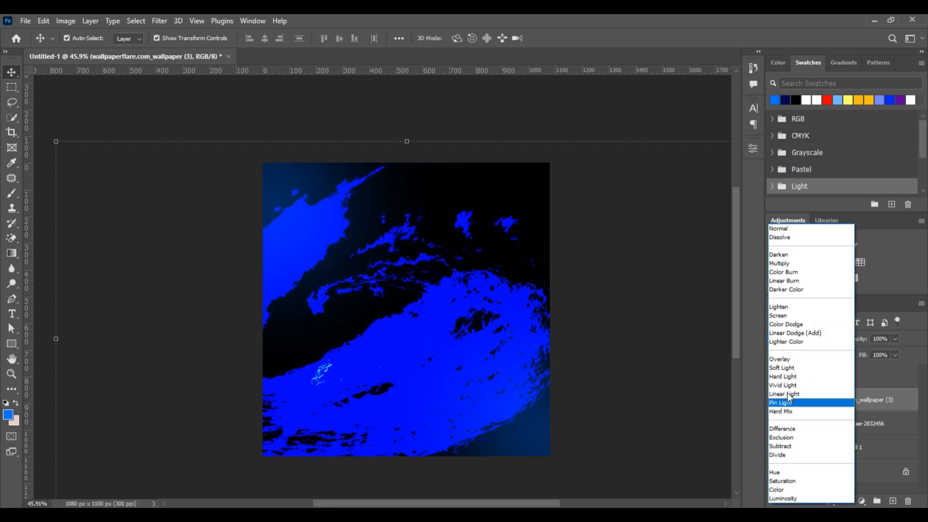
left_click(785, 368)
left_click(896, 338)
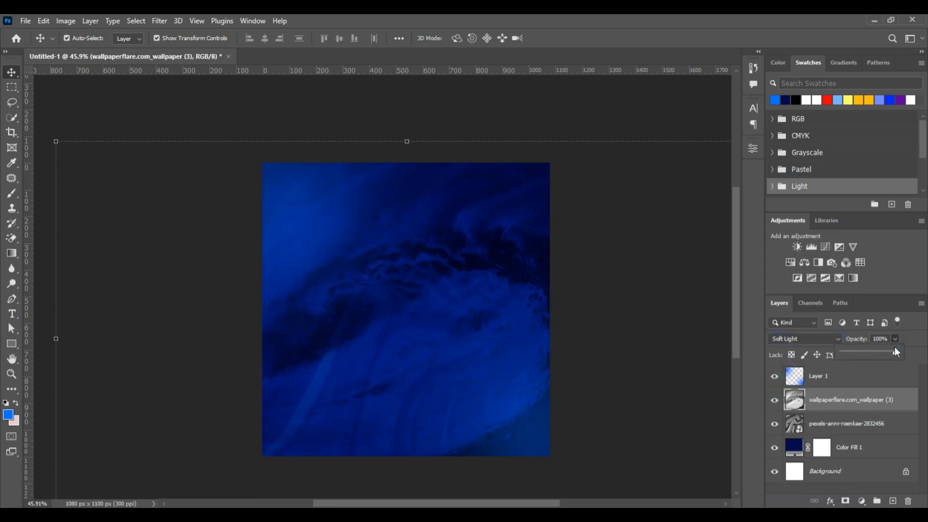
left_click_drag(899, 350, 869, 348)
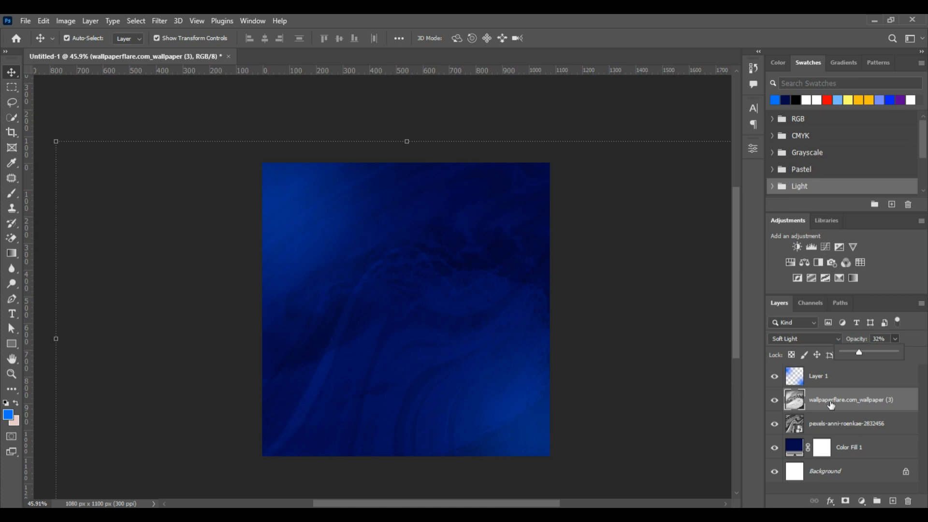
left_click(471, 131)
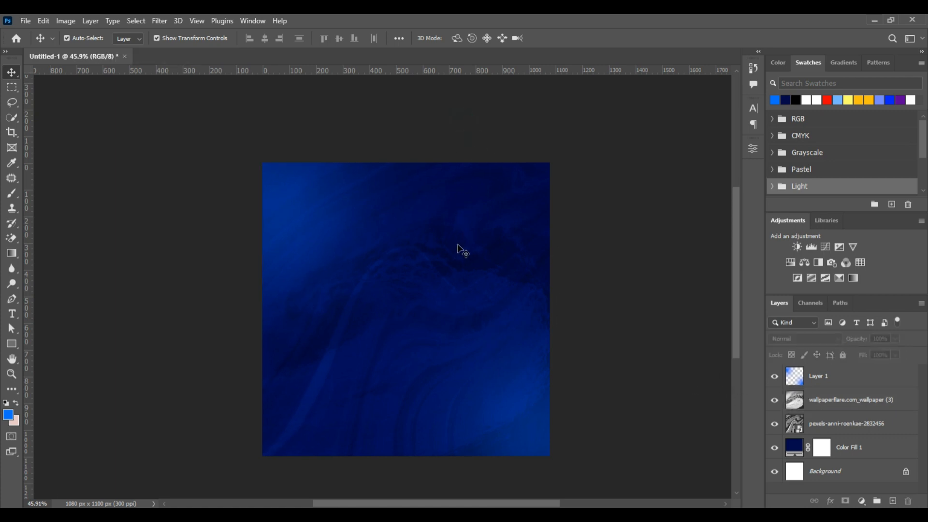
Place the 3D chart image images (10) as an embedded layer directly above the wave layer
left_click(820, 409)
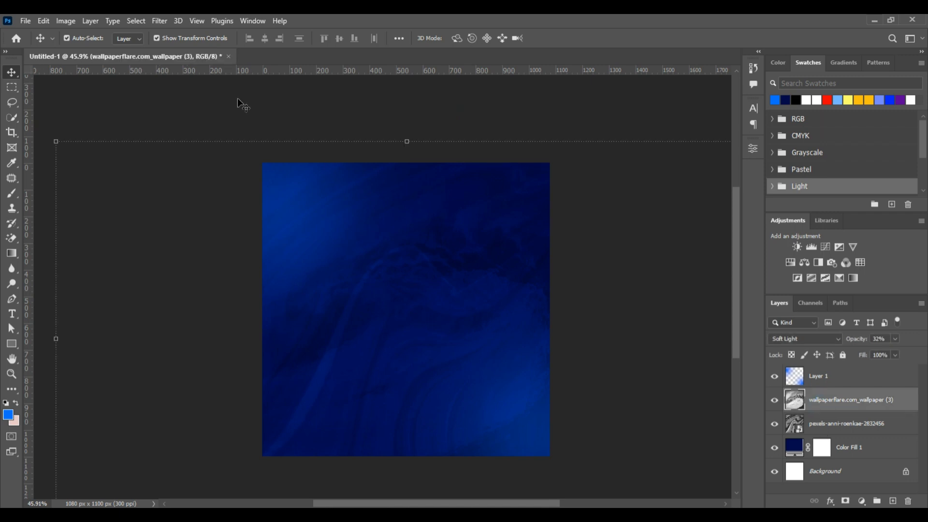
left_click(25, 21)
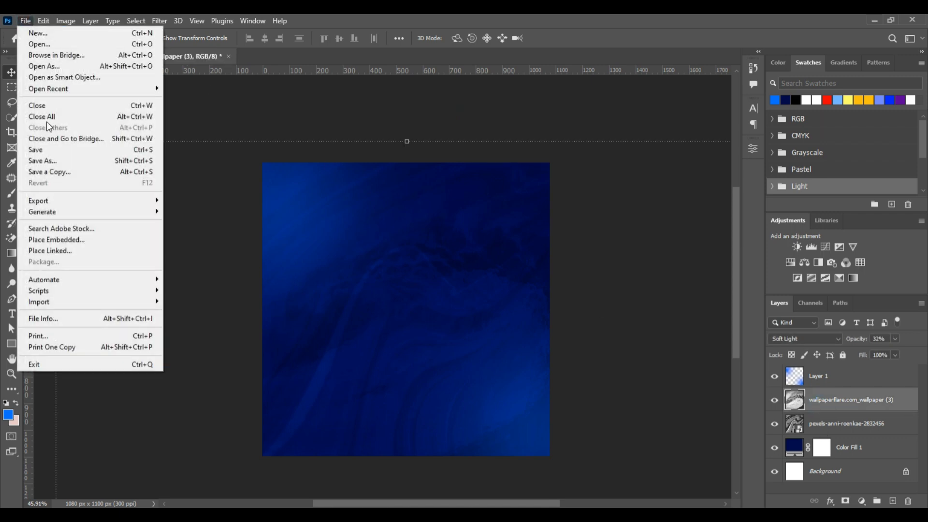
left_click(64, 241)
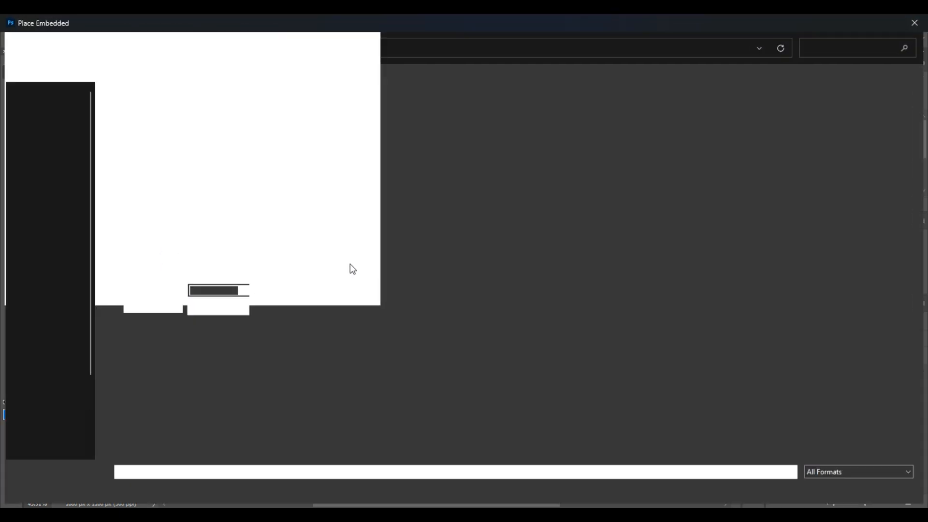
scroll(452, 228, "down", 2)
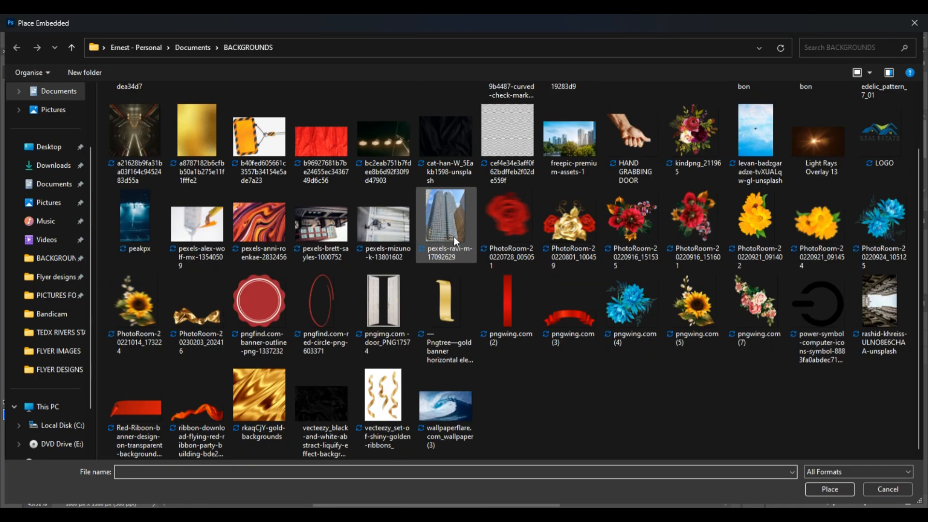
scroll(454, 237, "up", 2)
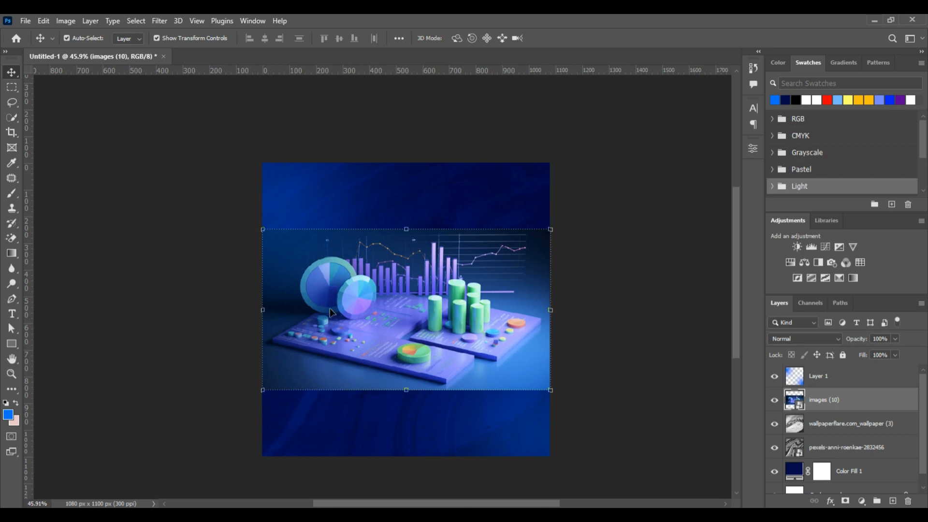
Check the POWER-BI.jpg reference in Photos, and scale the chart image proportionally to about 66% in Photoshop so it covers the canvas
mouse_move(643, 505)
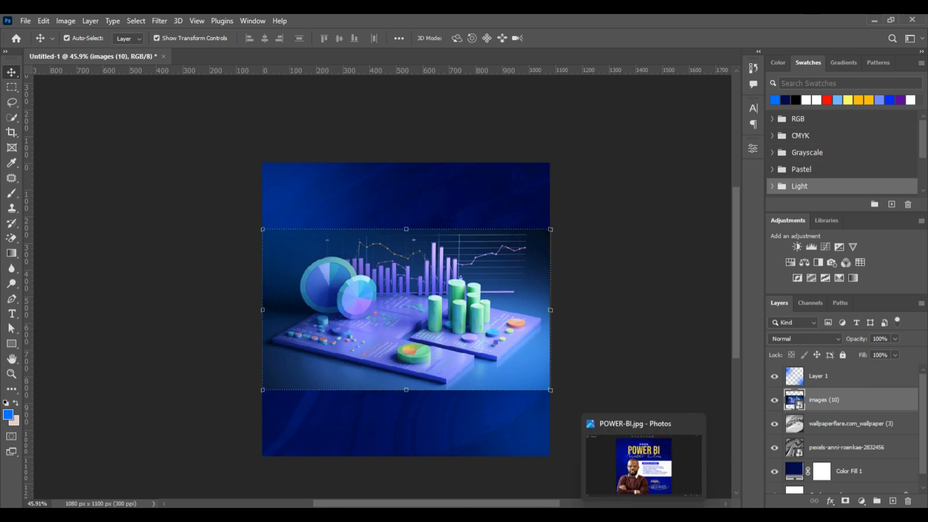
left_click(612, 445)
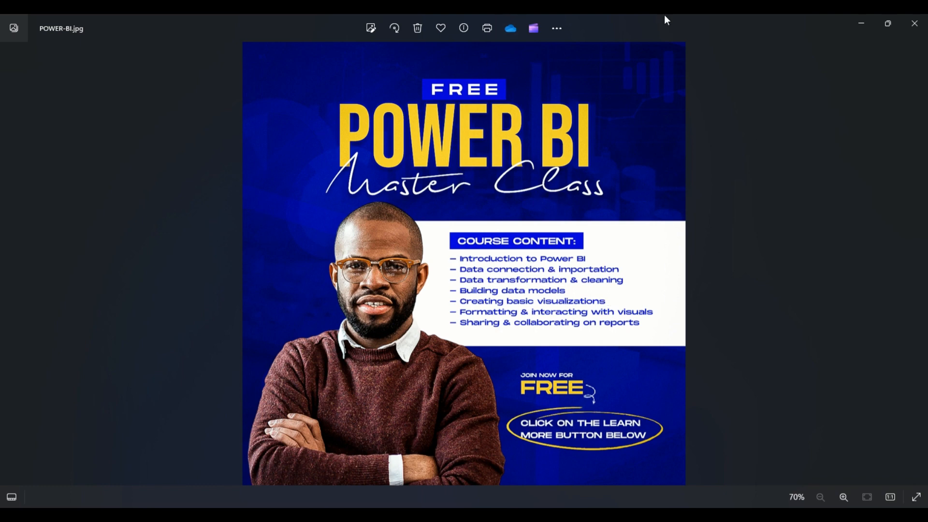
left_click(863, 25)
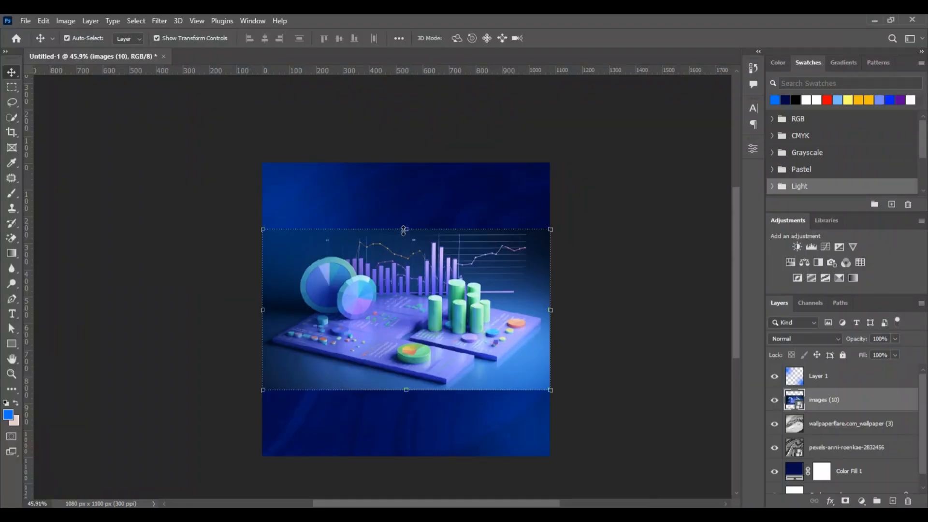
left_click_drag(410, 229, 407, 146)
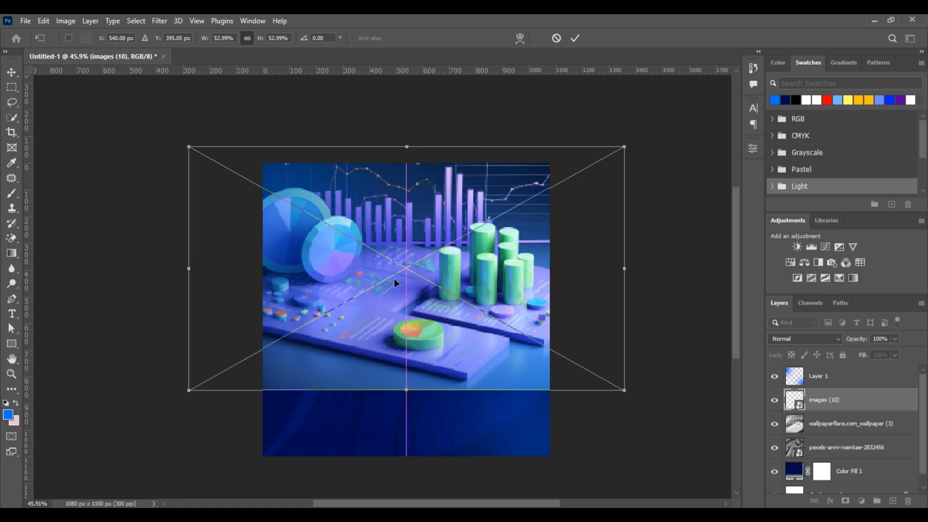
left_click_drag(414, 390, 409, 464)
left_click_drag(416, 414, 417, 428)
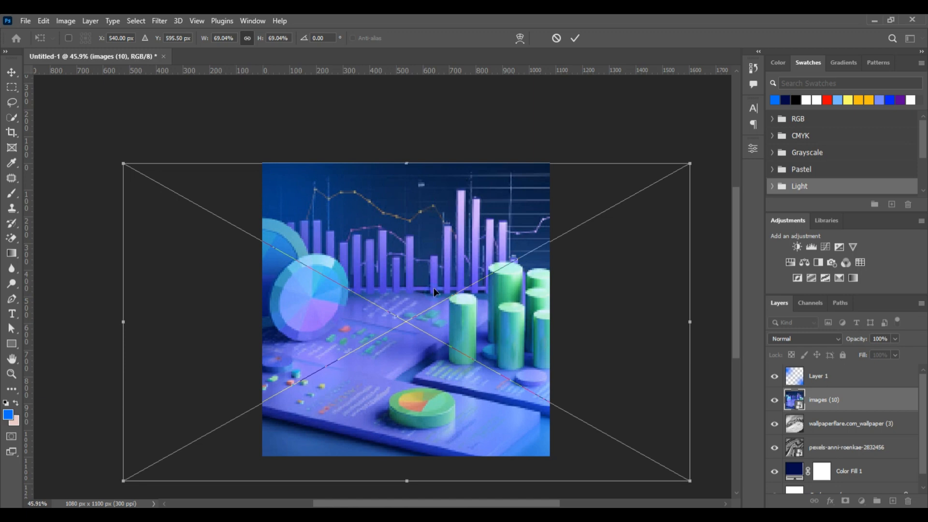
left_click_drag(434, 288, 449, 270)
left_click_drag(687, 476, 677, 468)
left_click_drag(466, 402, 491, 407)
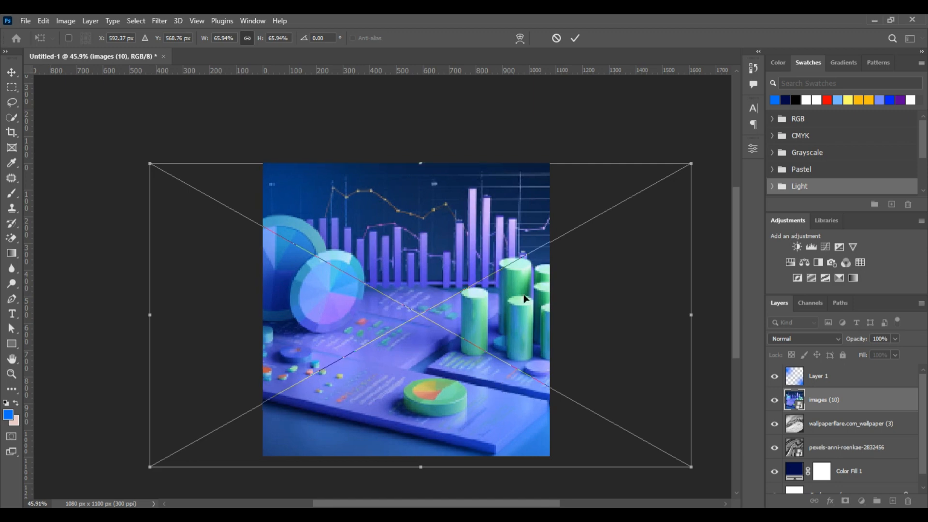
left_click(575, 38)
Rasterize the images (10) chart layer and desaturate it
scroll(432, 255, "down", 1)
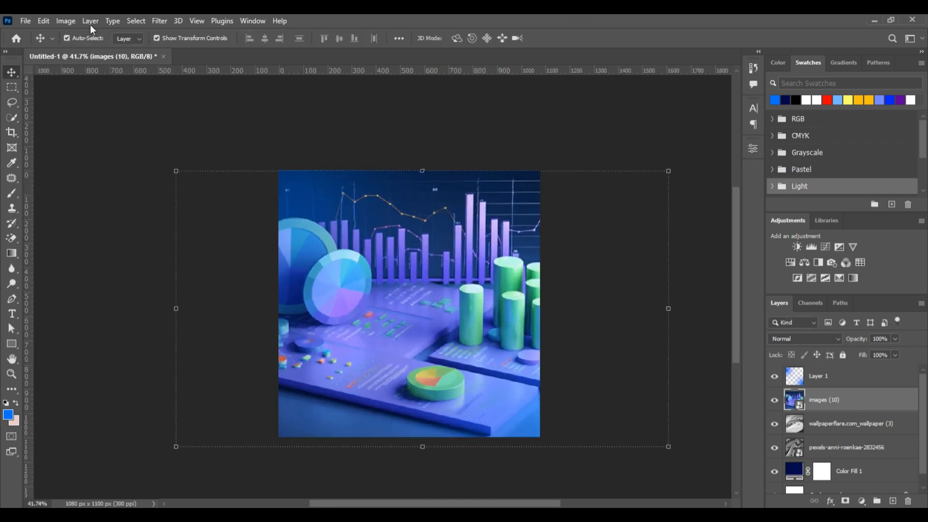
left_click(66, 21)
mouse_move(103, 50)
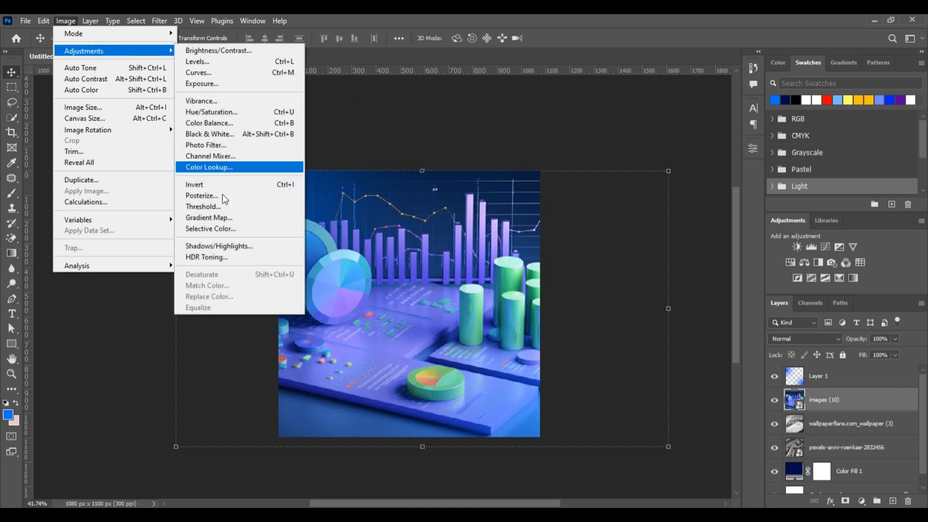
left_click(240, 230)
right_click(834, 401)
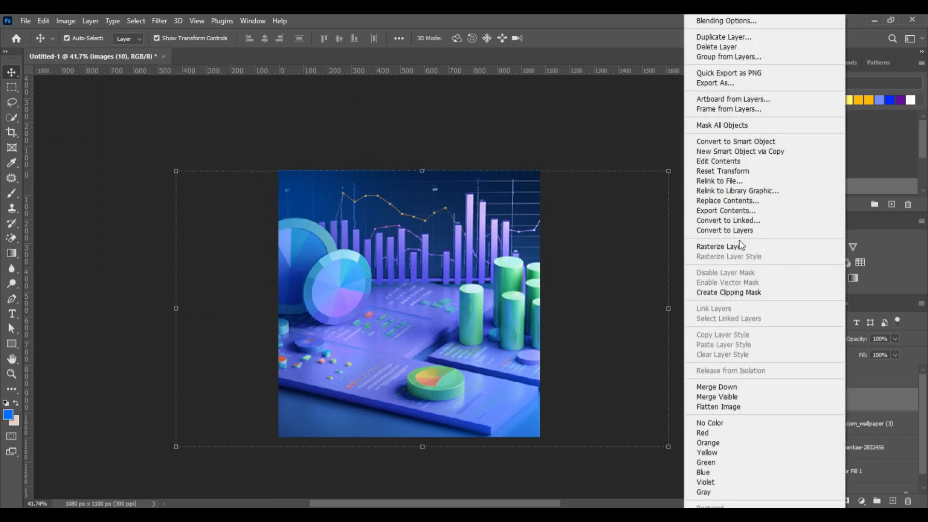
left_click(739, 244)
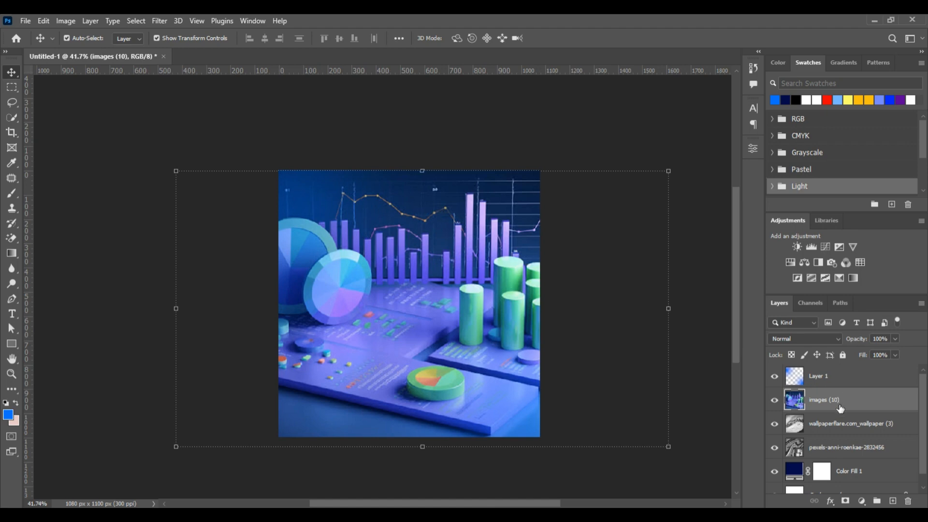
left_click(72, 17)
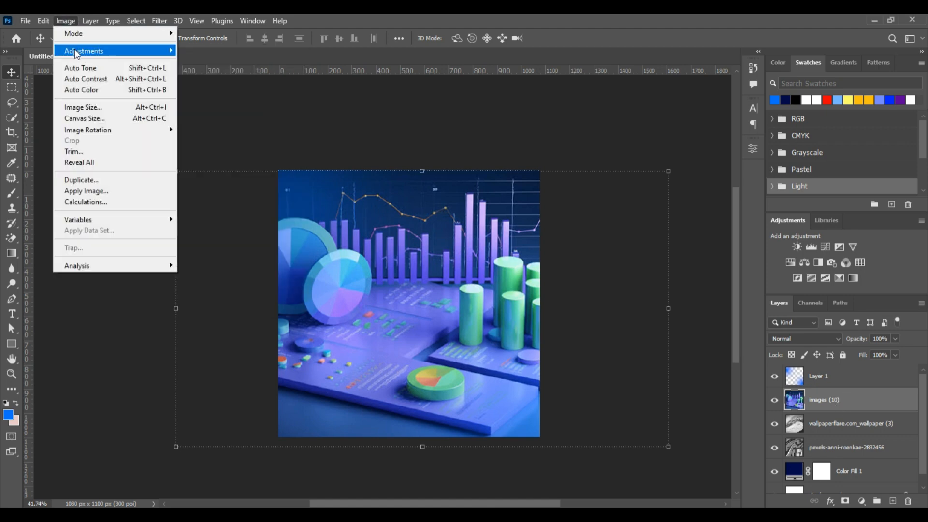
mouse_move(87, 51)
left_click(201, 275)
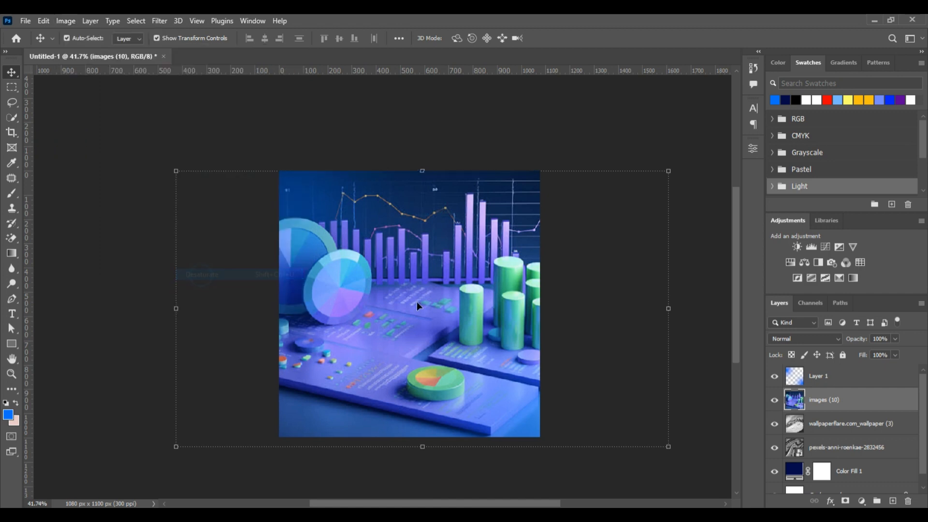
Set the chart layer's blend mode to Soft Light and lower its opacity to 33%
left_click(770, 339)
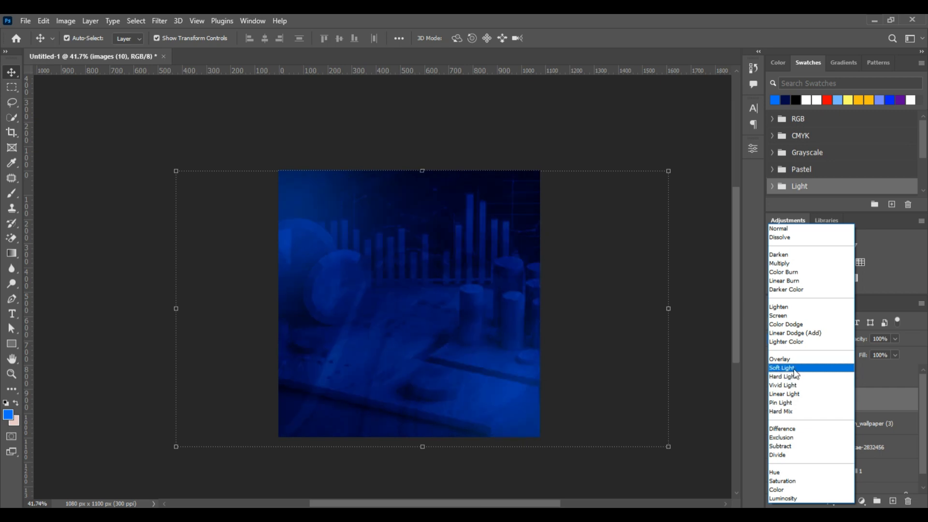
left_click(790, 372)
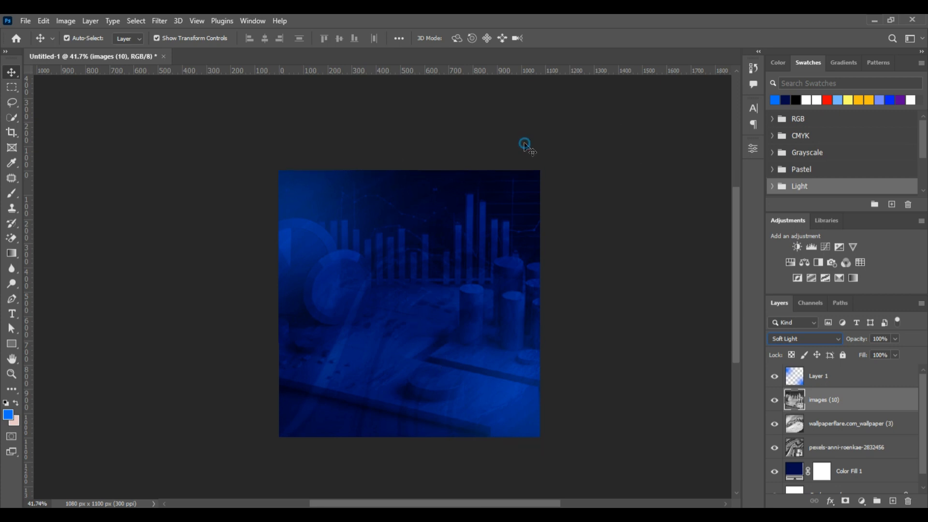
left_click(526, 145)
scroll(488, 364, "up", 1)
left_click(832, 406)
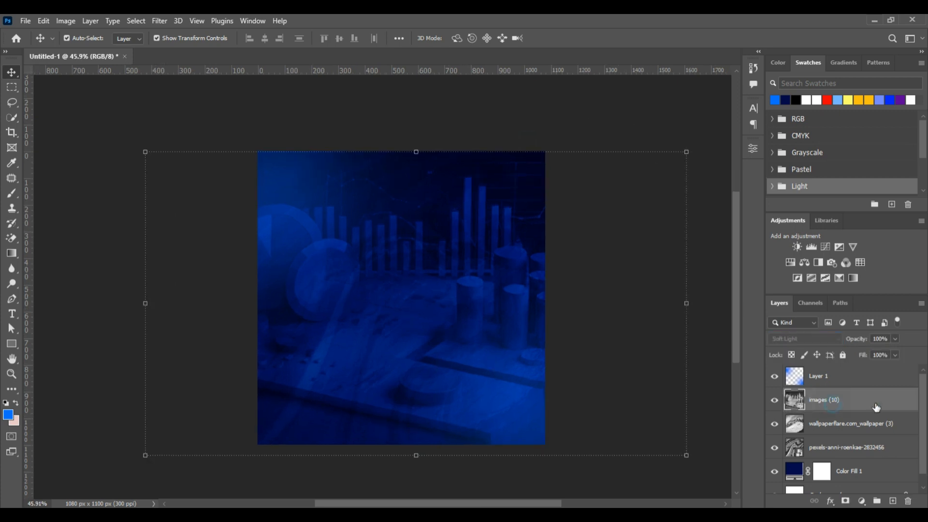
left_click(894, 339)
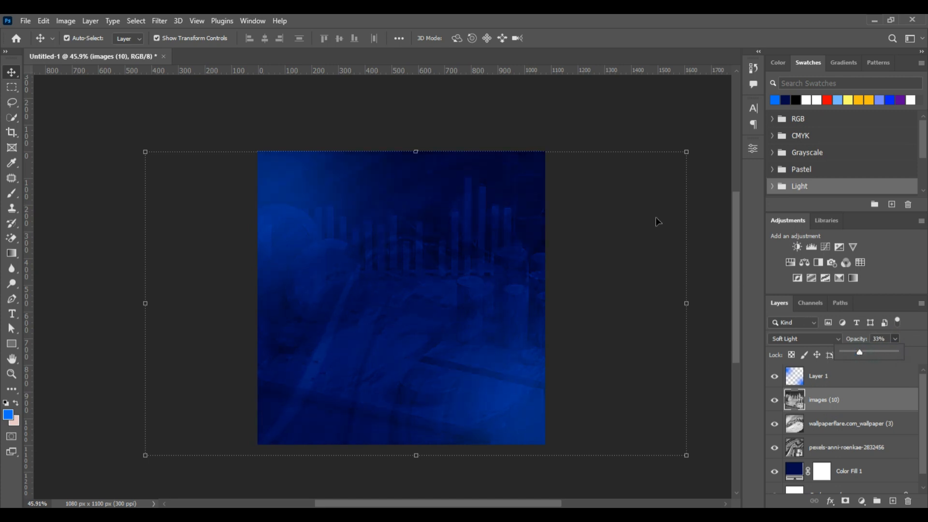
left_click(564, 118)
left_click(565, 118)
scroll(411, 235, "down", 1)
scroll(320, 265, "up", 1)
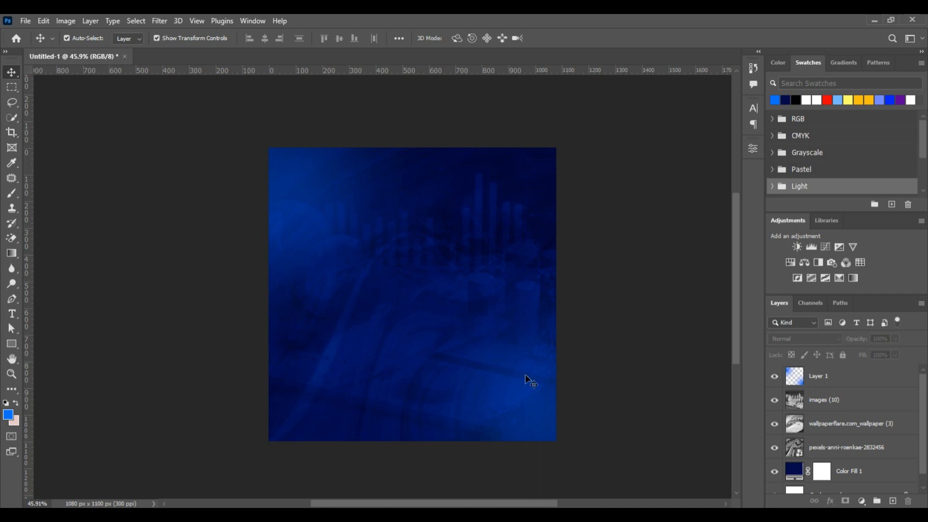
Group Layer 1, the three image layers and Color Fill 1 into a group named BACKGROUND
left_click(870, 405)
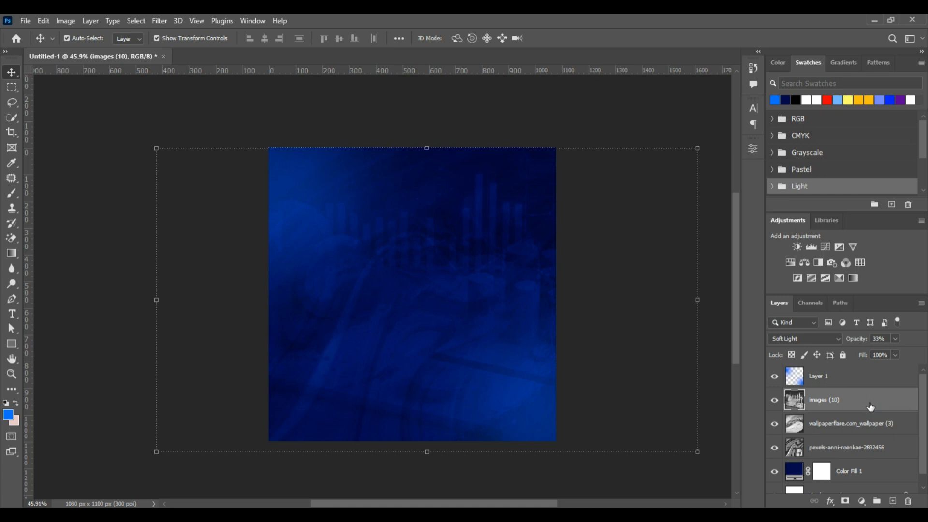
left_click(883, 471, "shift")
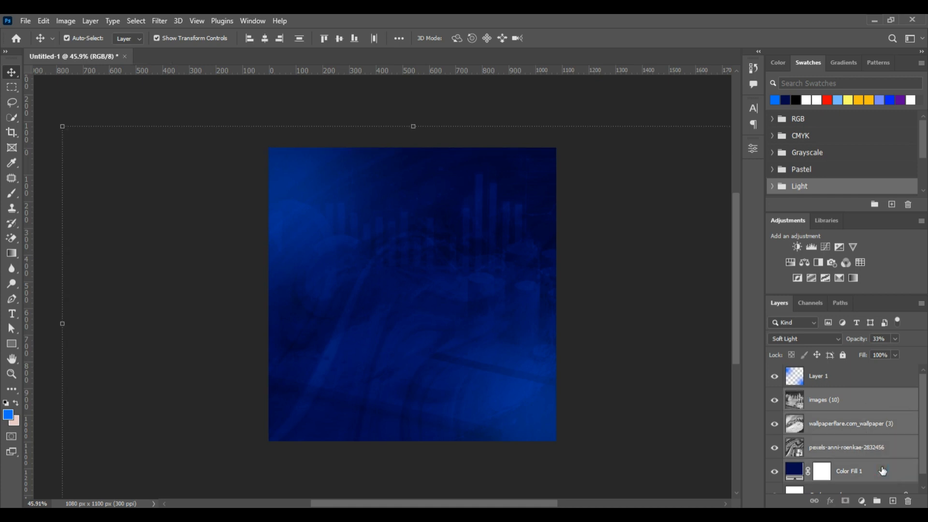
left_click(877, 501)
mouse_move(833, 385)
left_mouse_down()
mouse_move(839, 394)
mouse_move(825, 400)
left_mouse_up()
double_click(815, 373)
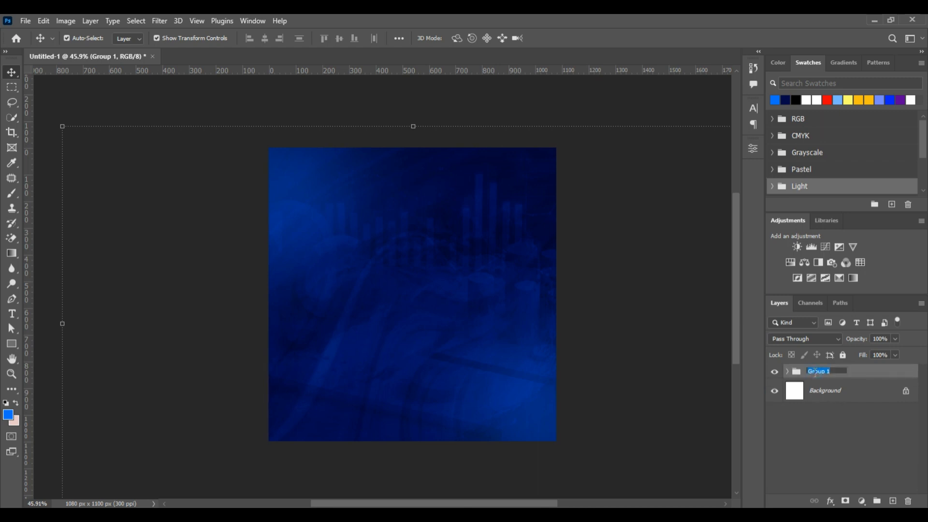
type("BACKGROUND")
key("Return")
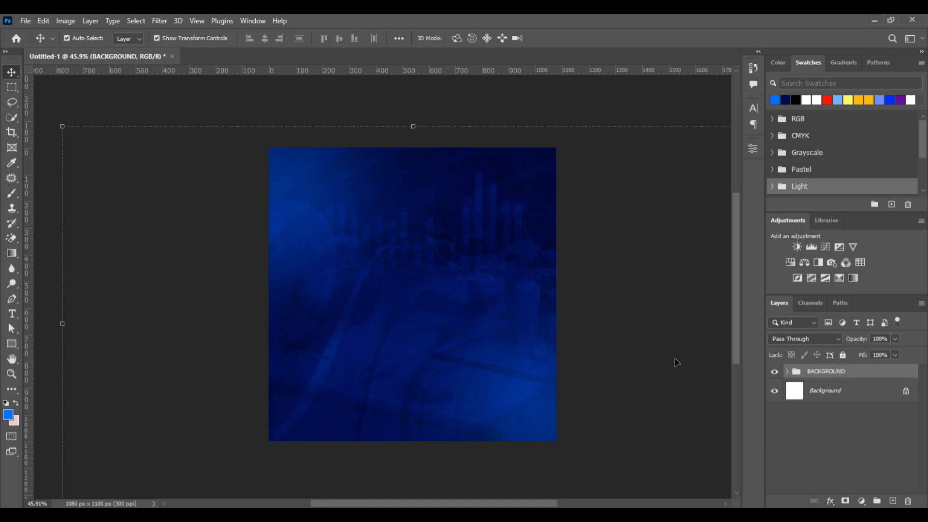
Lock the BACKGROUND group completely and deselect it
left_click(843, 356)
left_click(614, 207)
scroll(456, 272, "down", 2)
scroll(467, 287, "up", 3)
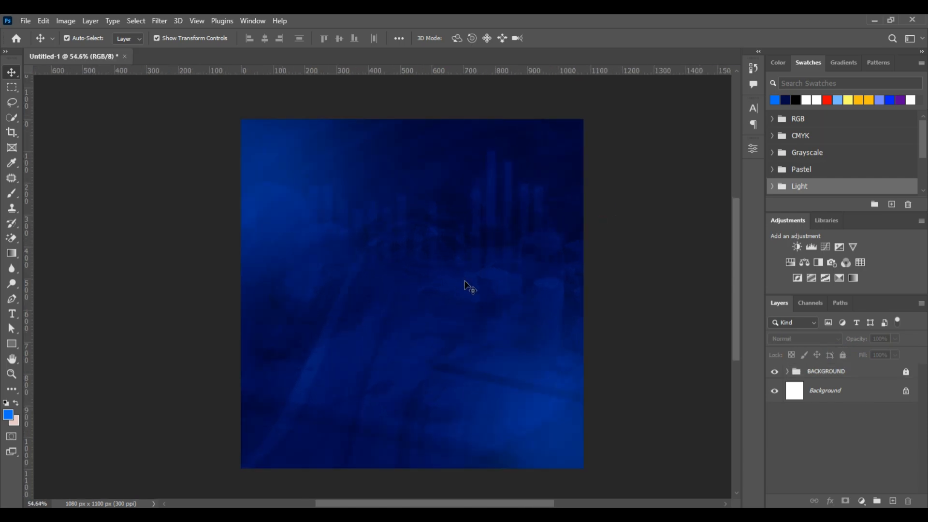
Place the PhotoRoom-20231229_173354 cutout of the man on the canvas and shift it toward the canvas's left half
key("alt+Tab")
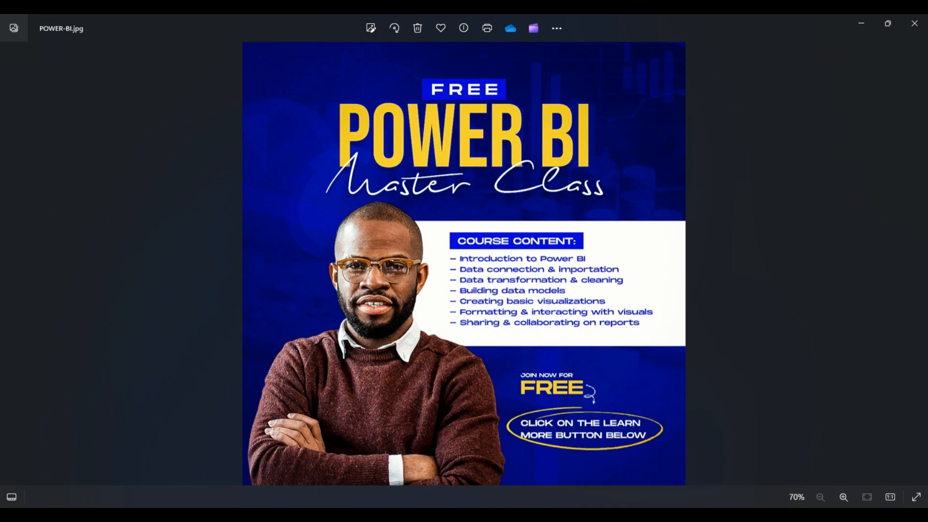
key("alt+Tab")
left_click_drag(555, 334, 556, 335)
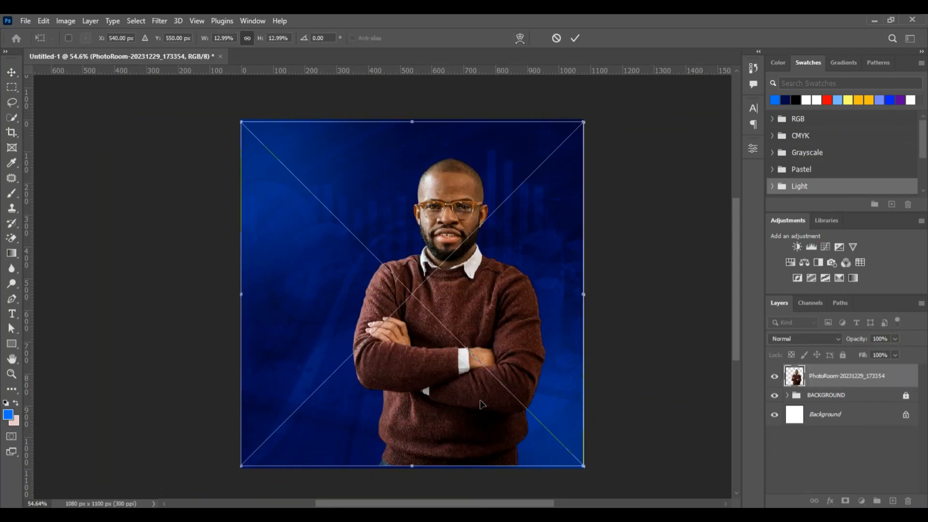
left_click_drag(487, 365, 419, 367)
Enlarge the man's cutout to about 15.09% and move it to the canvas's lower-left area, following the POWER-BI.jpg reference
left_click(674, 515)
left_click(674, 514)
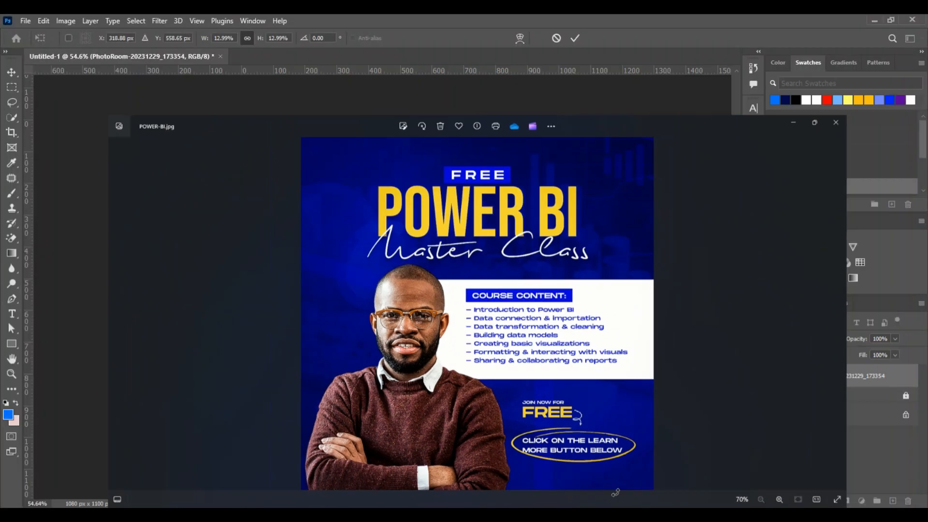
scroll(431, 302, "down", 1)
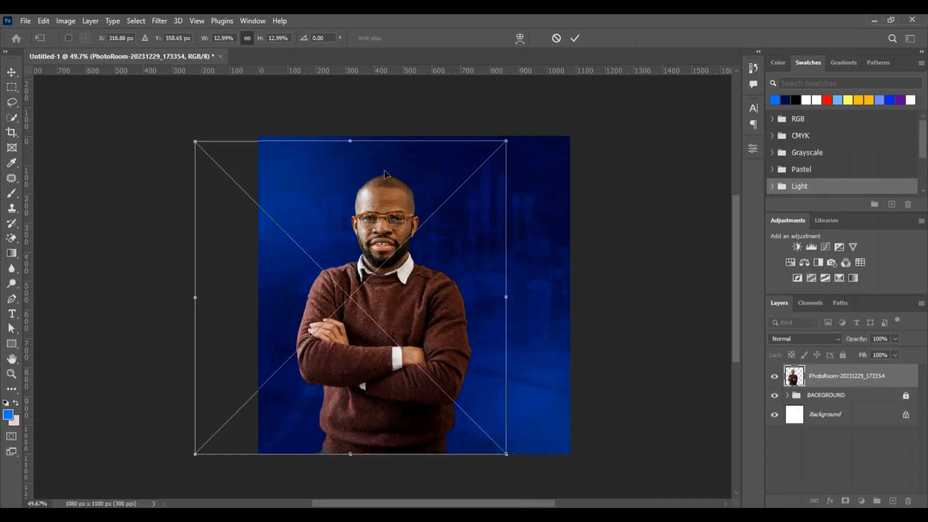
left_click_drag(354, 454, 352, 499)
left_click_drag(394, 327, 353, 379)
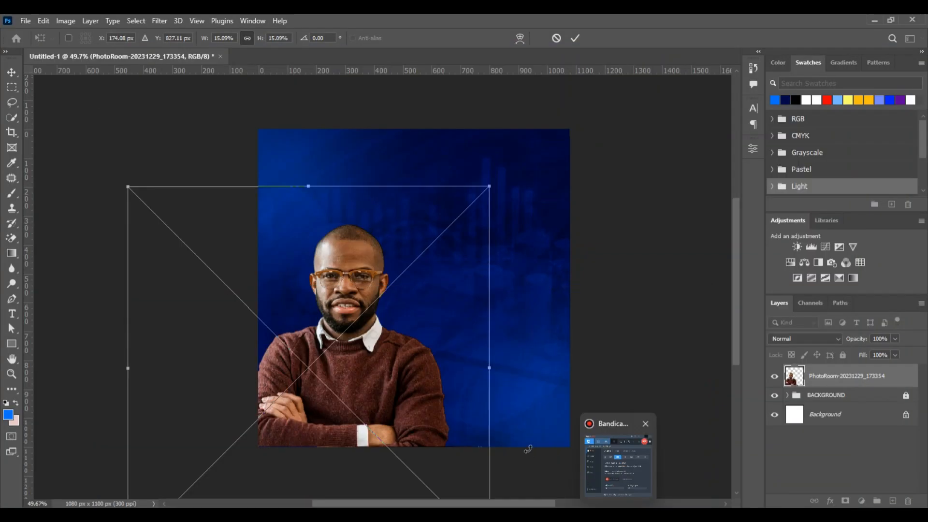
Scale the man's cutout to about 14.90% and reposition it at about X 220 px, Y 839 px
left_click_drag(361, 372, 382, 374)
left_click_drag(510, 368, 504, 369)
left_click_drag(433, 390, 431, 384)
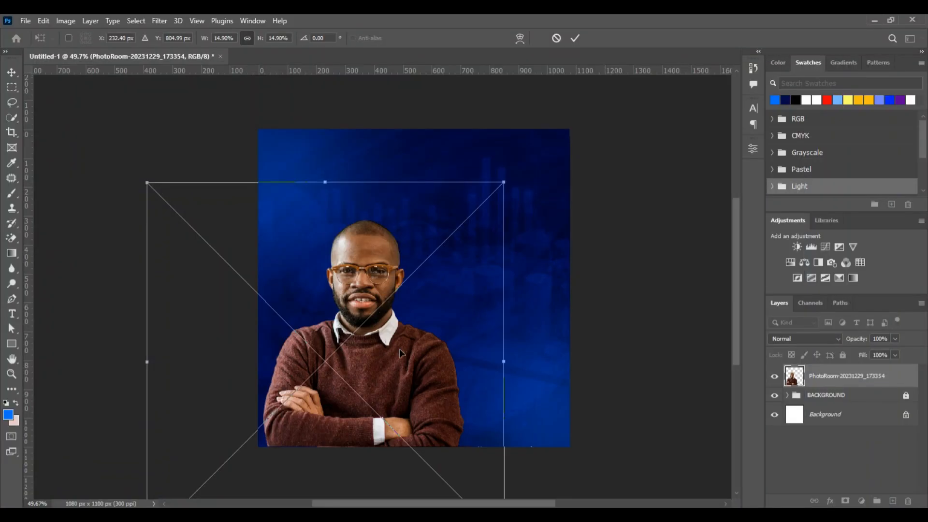
left_click_drag(384, 348, 380, 356)
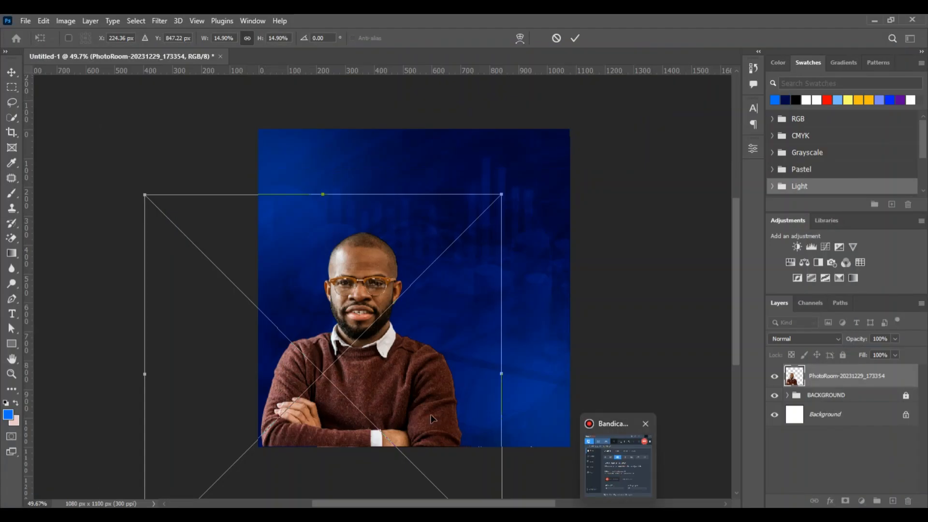
left_click_drag(408, 407, 408, 405)
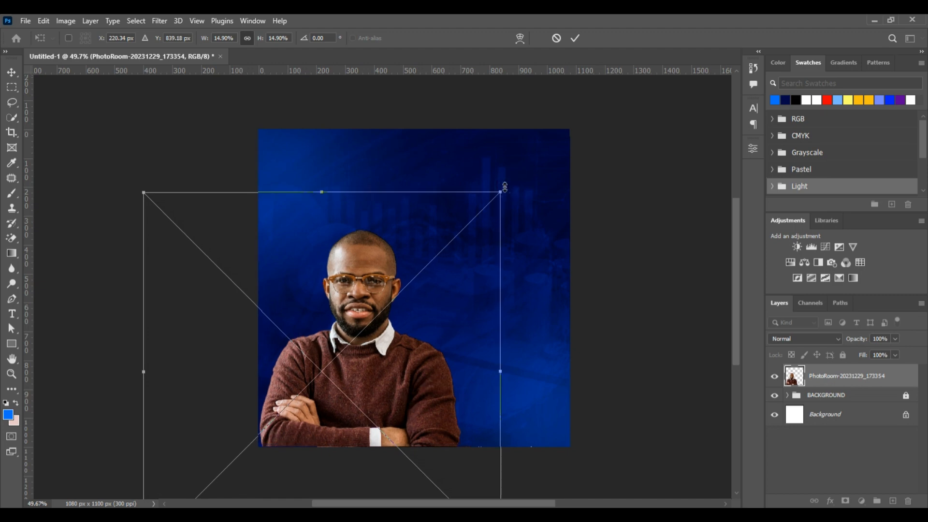
Scale the man's cutout to about 14.15%, position it at about X 190 px, Y 828 px, and commit the placement
left_click_drag(505, 187, 450, 298)
left_click_drag(318, 300, 408, 217)
left_click_drag(282, 243, 282, 376)
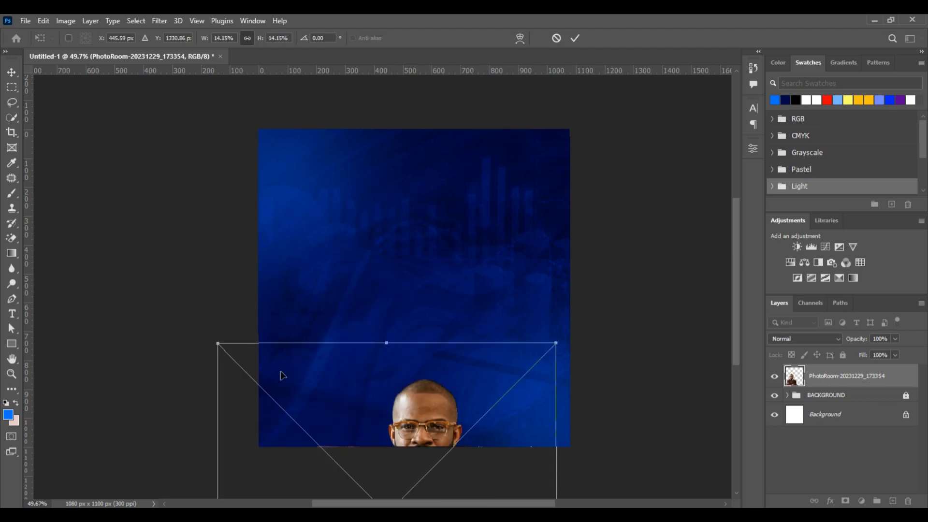
key("ctrl+z")
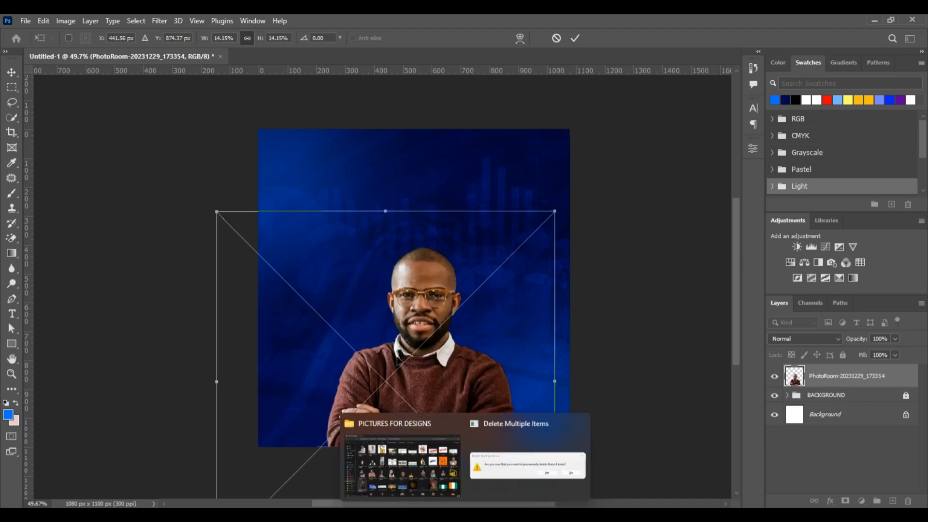
left_click_drag(422, 369, 350, 355)
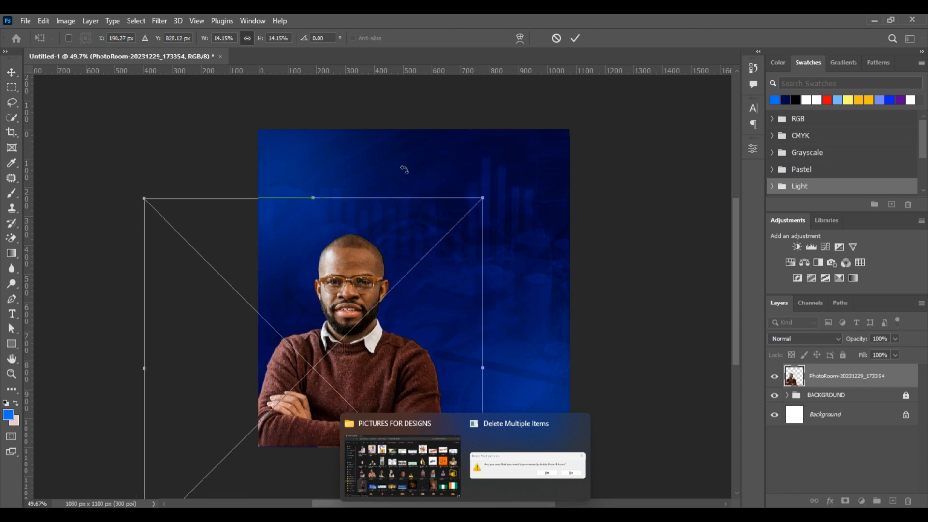
left_click(572, 39)
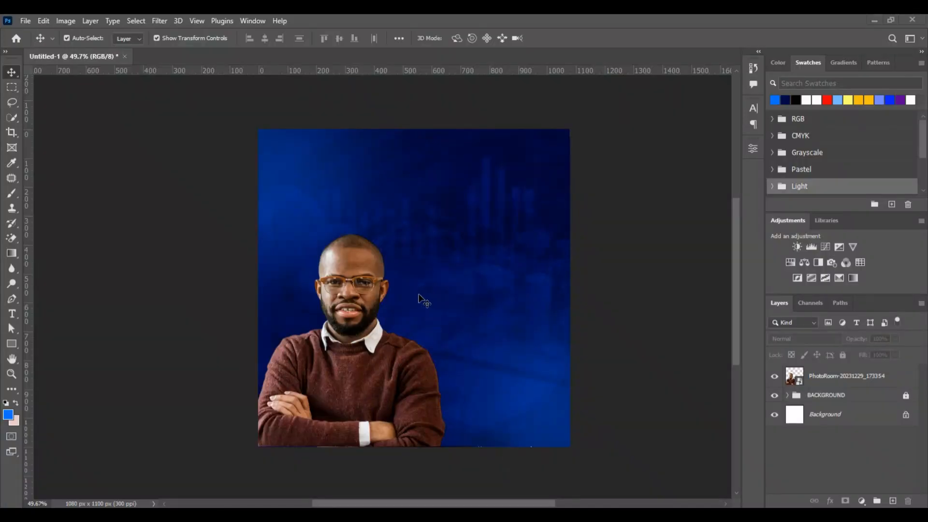
Nudge the man's layer to the right until its left edge lines up with the canvas edge, and deselect it
left_click(360, 372)
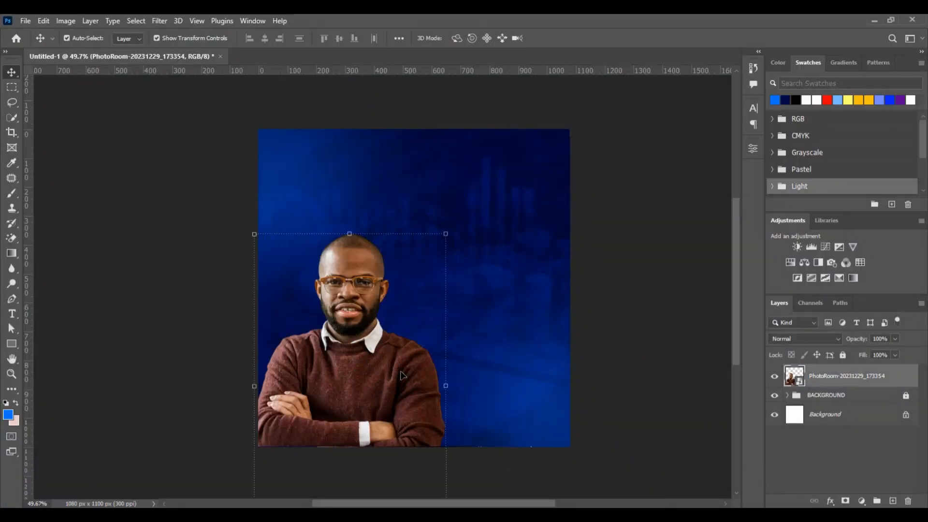
key("Right")
key("Right")
key("Right")
key("Right")
key("Right")
key("Right")
key("Right")
key("Right")
key("Right")
key("Right")
key("Right")
key("Right")
key("Right")
key("Right")
key("Right")
key("Right")
key("Right")
key("Right")
key("Right")
key("Right")
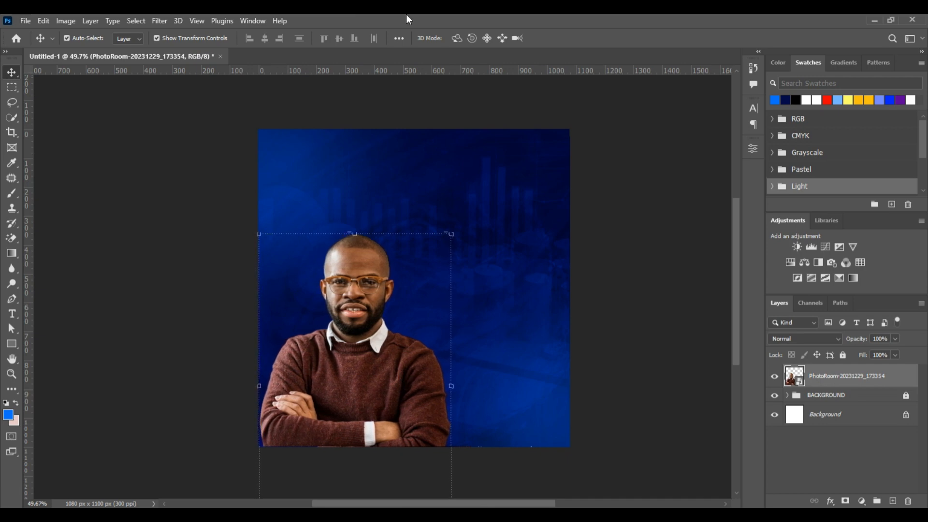
left_click(223, 202)
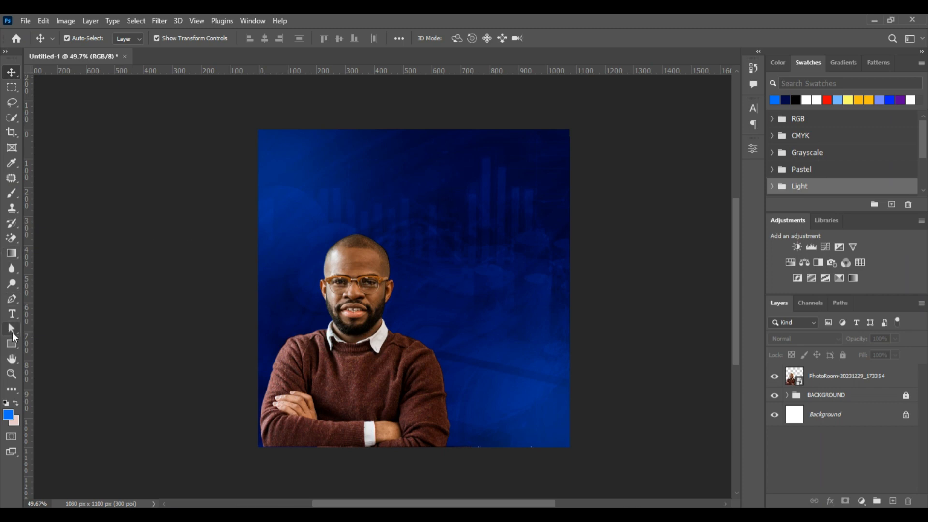
Start a Bebas Neue text line above the man's head with the font size set to 18 pt
left_click(11, 314)
left_click(371, 175)
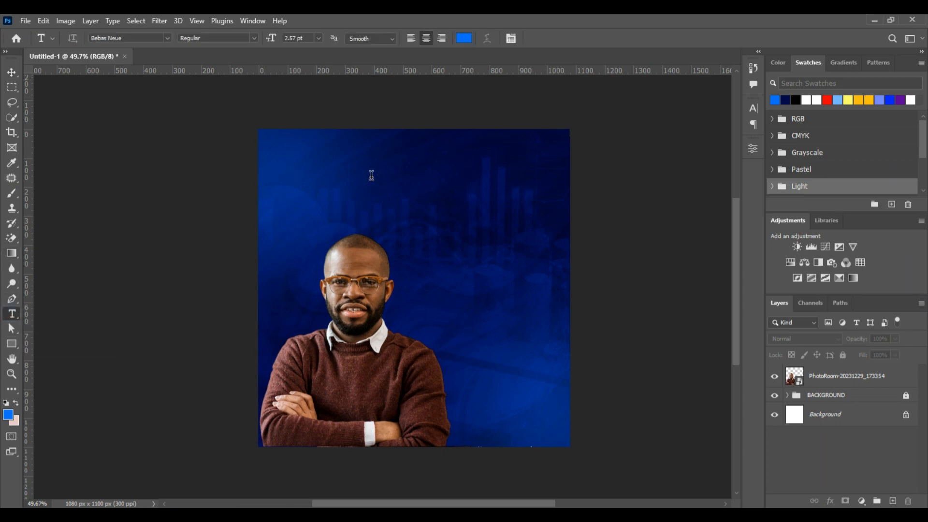
left_click(372, 175)
left_click(319, 38)
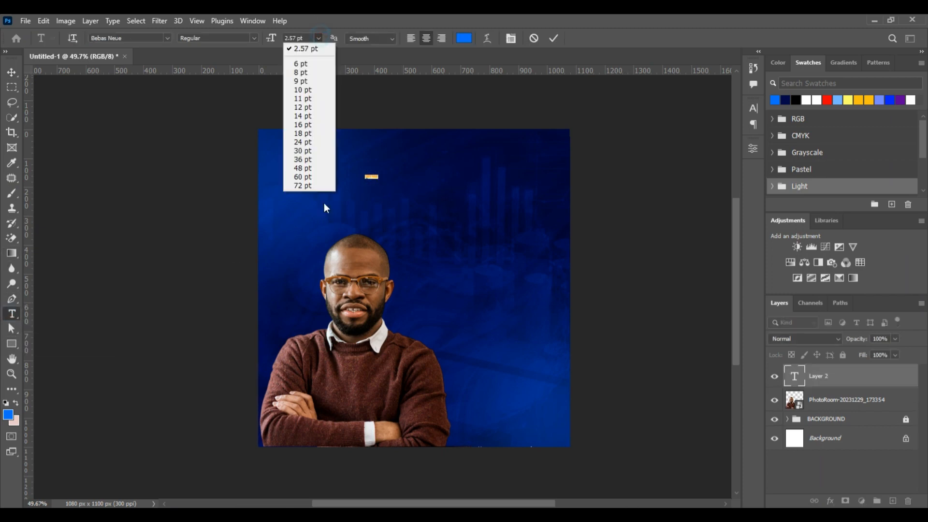
left_click(310, 133)
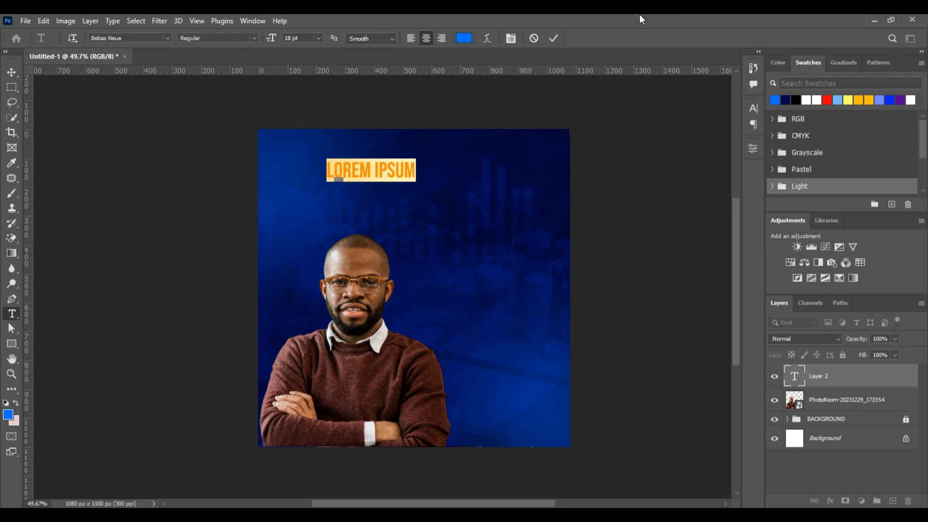
Set the text colour to white (#ffffff) and enter FREE as the text
left_click(463, 38)
left_click_drag(613, 213, 556, 168)
left_click(556, 168)
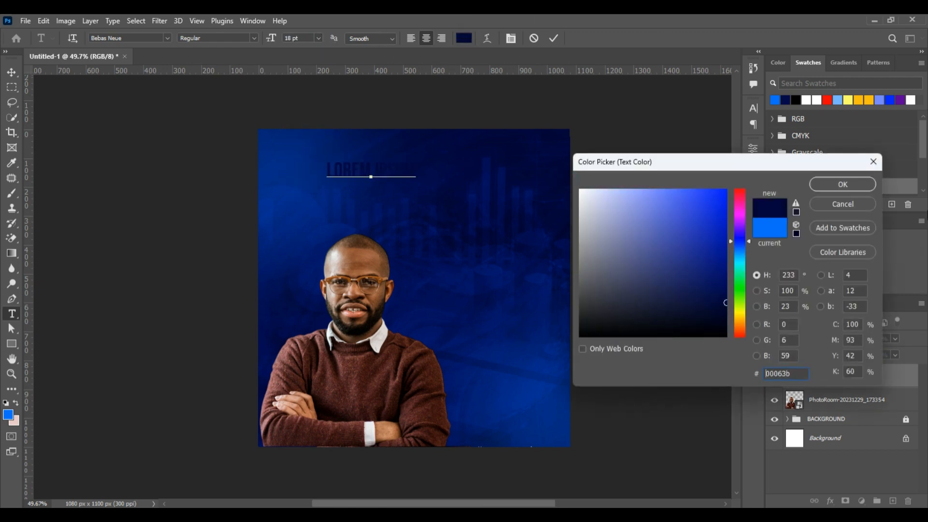
left_click_drag(629, 213, 576, 159)
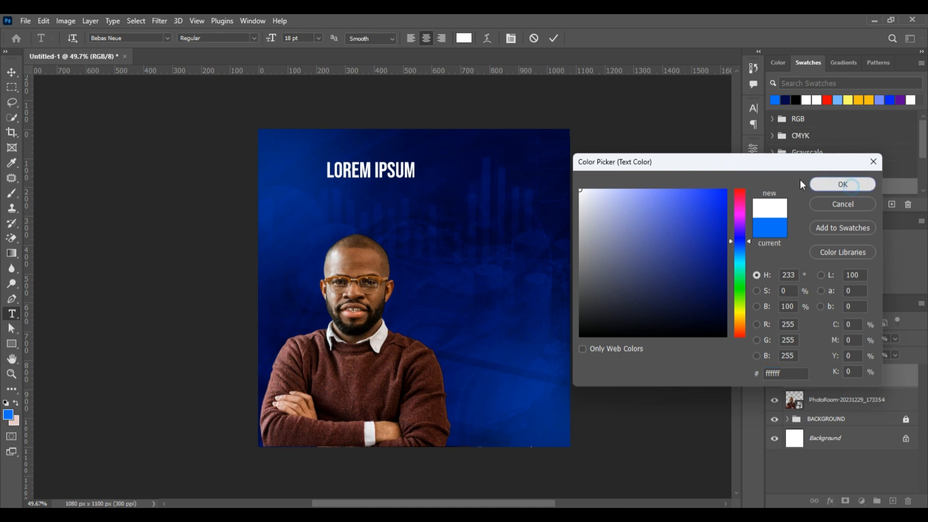
left_click(842, 184)
type("FREE")
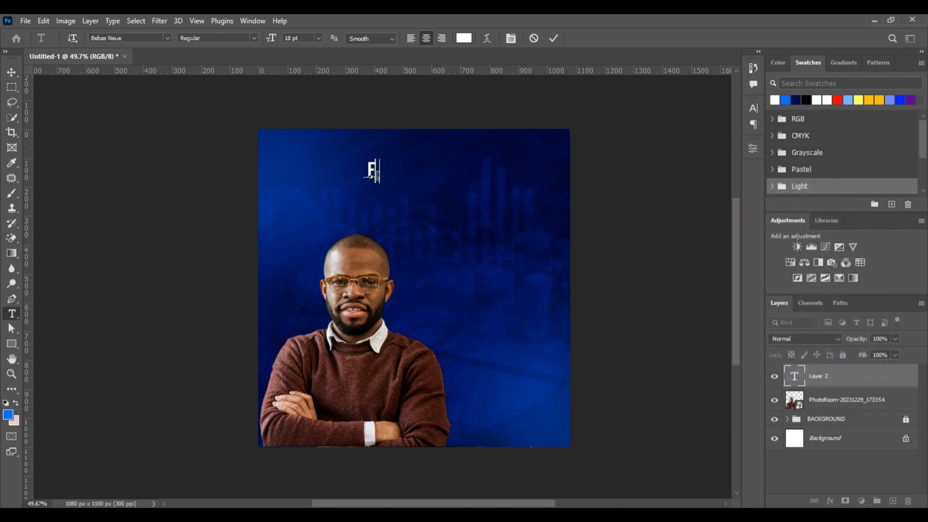
left_click(554, 38)
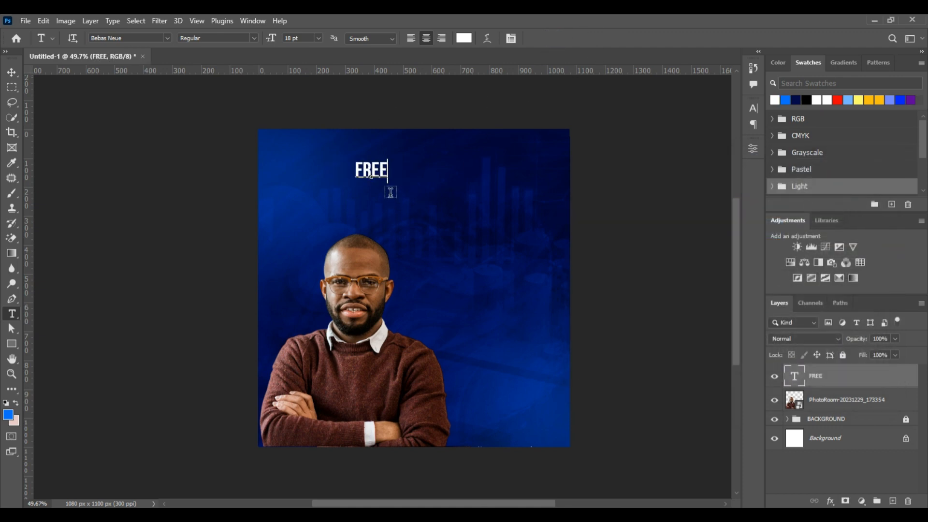
Scale the FREE text to about 209% and move it to about X 497 px, Y 179 px
left_click(11, 72)
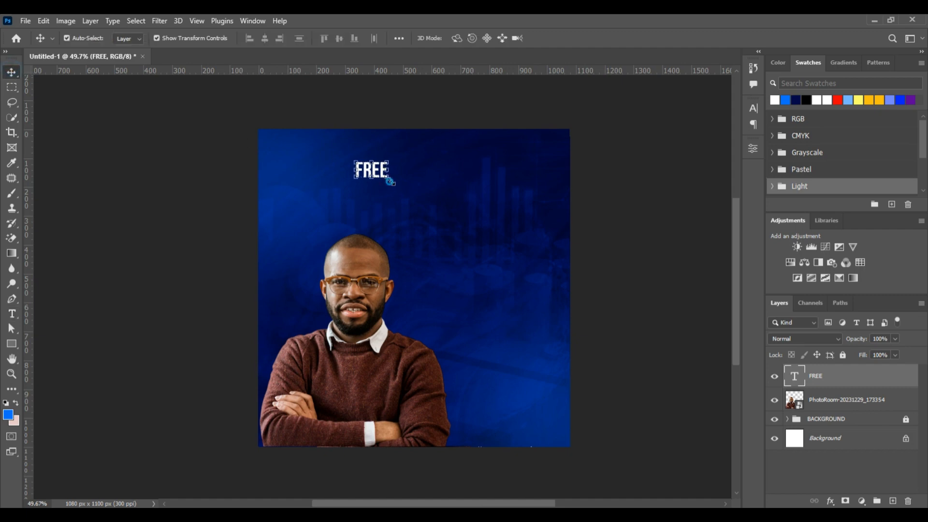
left_click_drag(388, 179, 417, 181)
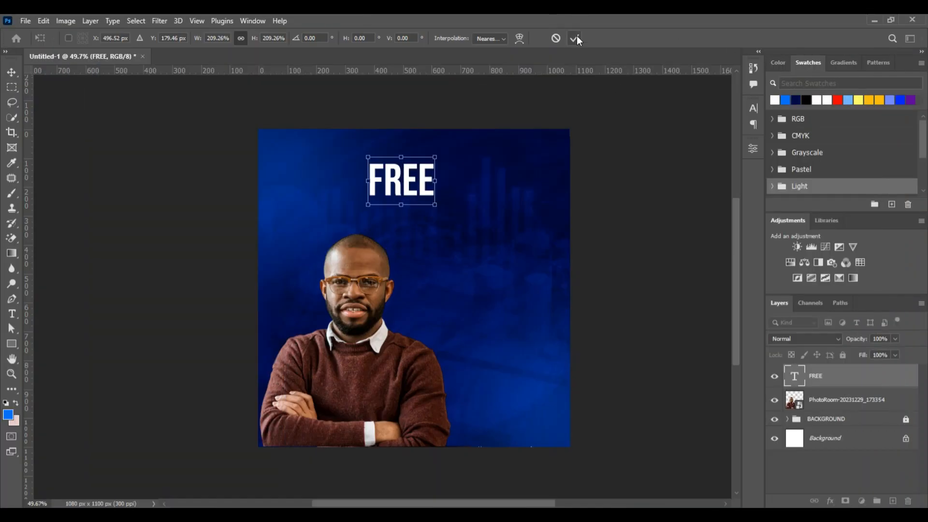
left_click(575, 39)
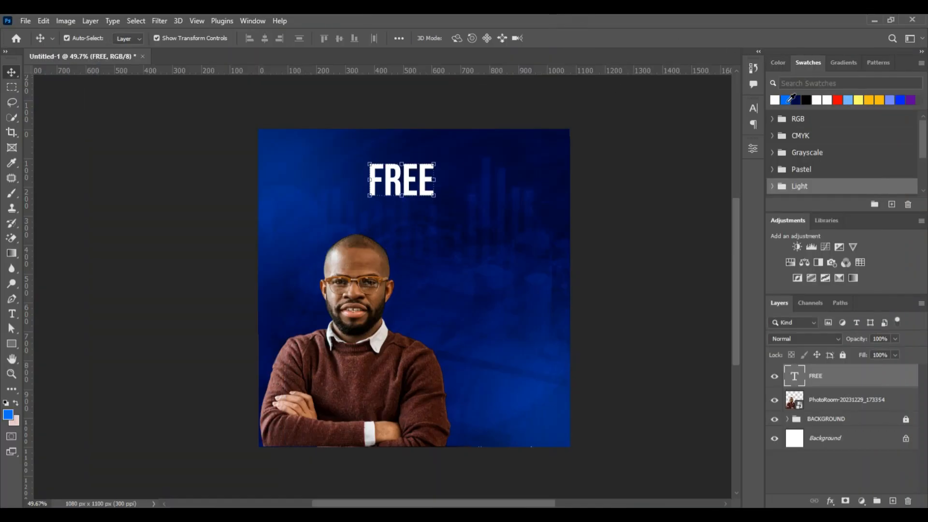
Change the FREE text's font to Monument Extended Regular
left_click(753, 107)
left_click(677, 124)
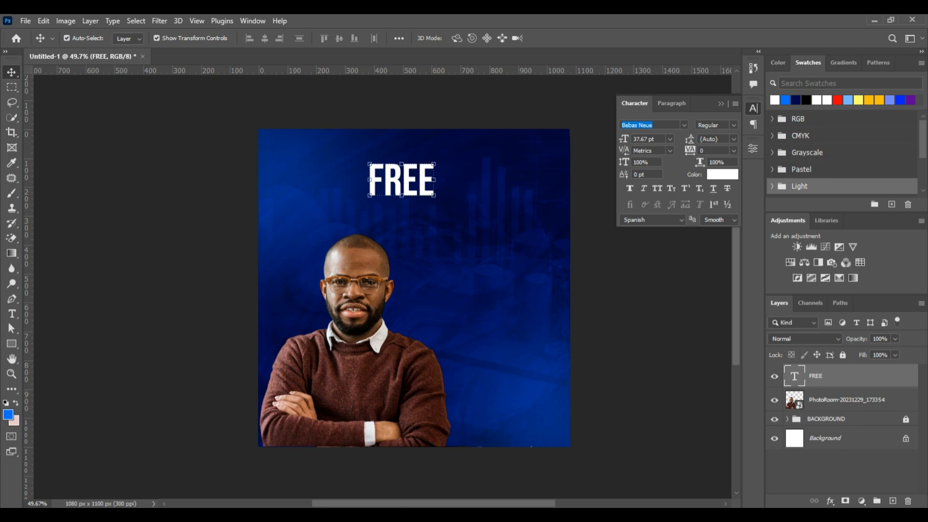
type("MONU")
key("Down")
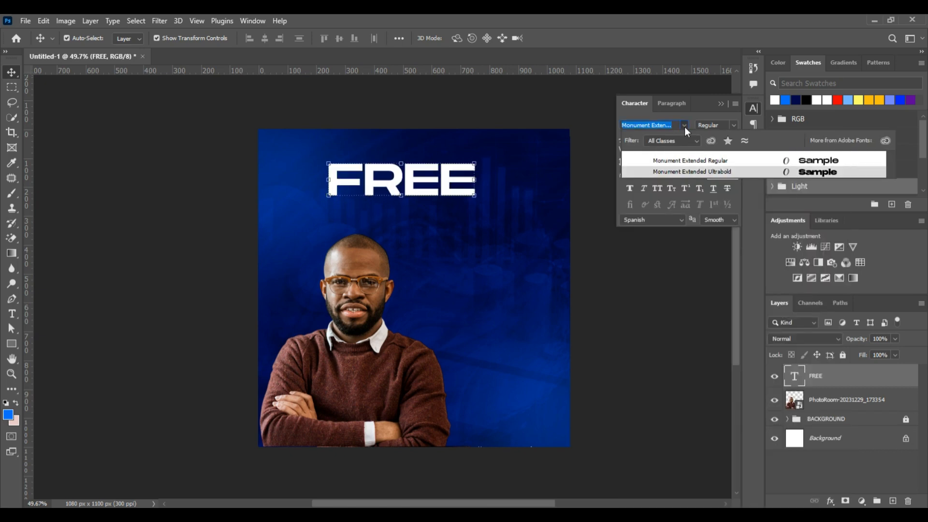
left_click(696, 161)
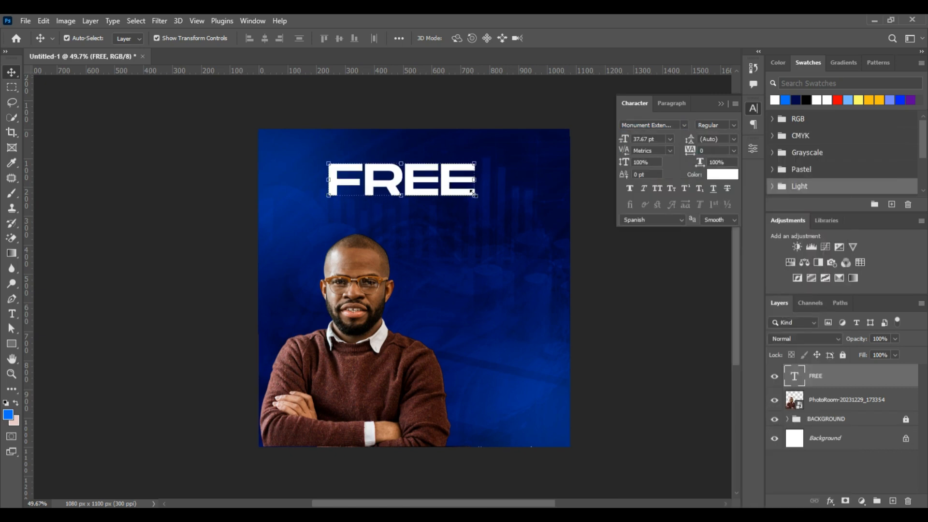
Shrink the FREE text to about 11.56 pt and centre it horizontally relative to the canvas
left_click_drag(473, 192, 431, 170)
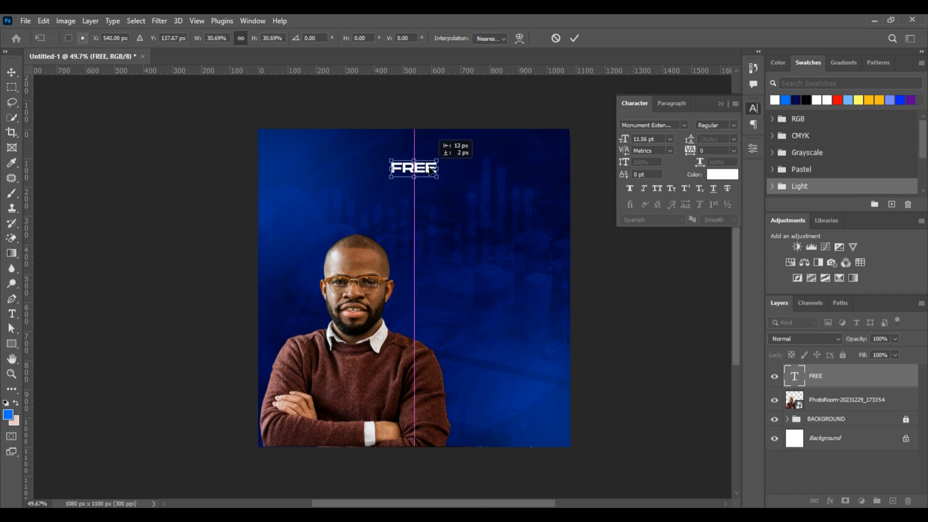
left_click(574, 38)
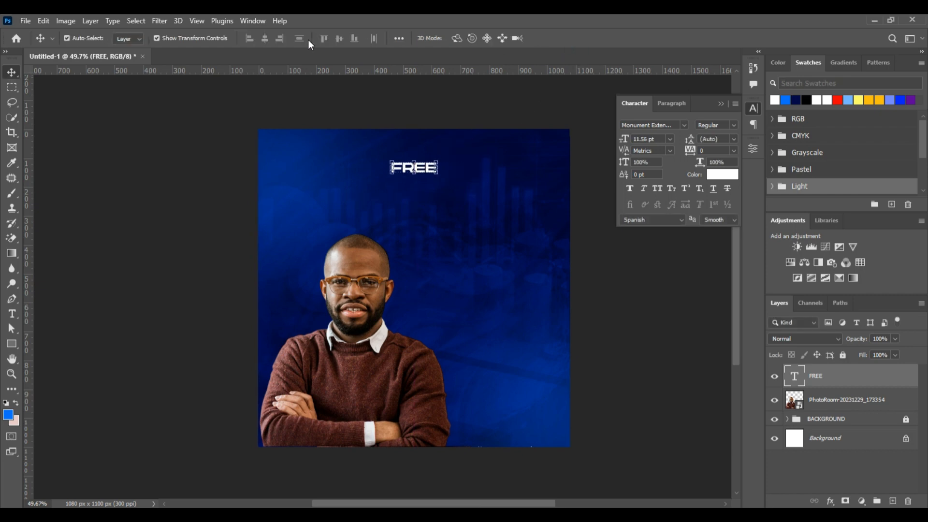
left_click(398, 38)
left_click(432, 162)
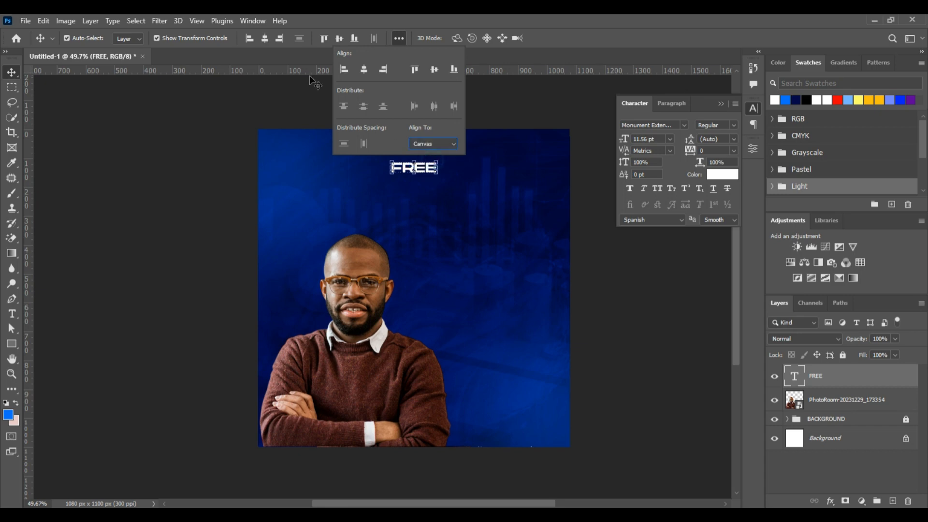
left_click(265, 39)
left_click(370, 95)
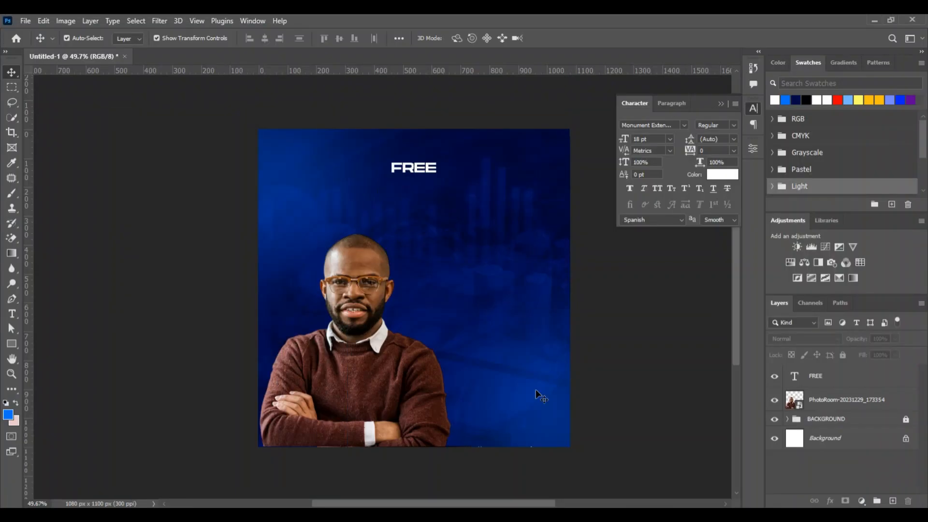
Nudge the FREE text slightly downward and deselect it
left_click(414, 167)
key("Down")
key("Down")
key("Down")
key("Down")
key("Down")
key("Down")
key("Down")
key("Down")
key("Down")
key("Down")
key("Down")
key("Down")
key("Down")
key("Down")
key("Down")
key("Down")
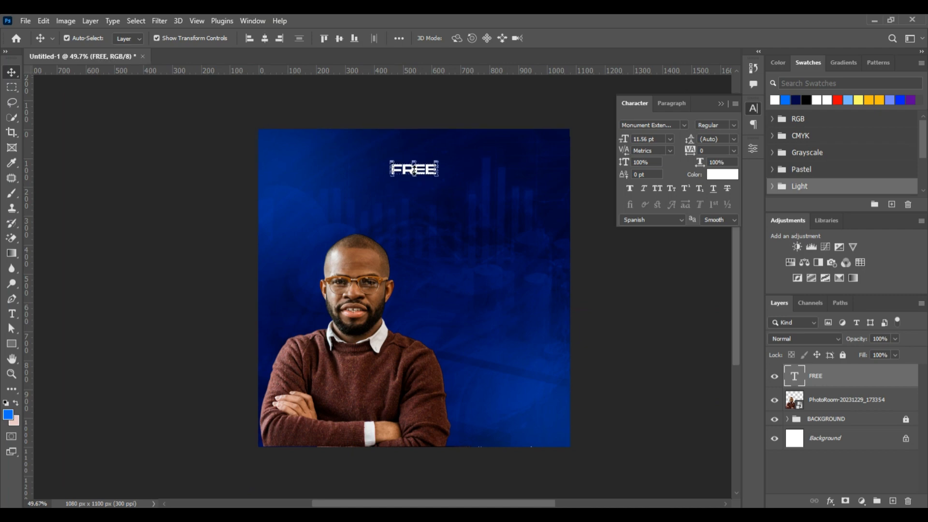
left_click(424, 119)
Draw a filled rectangle about 228 x 65 px over the FREE text
scroll(423, 162, "up", 1)
scroll(421, 160, "up", 2)
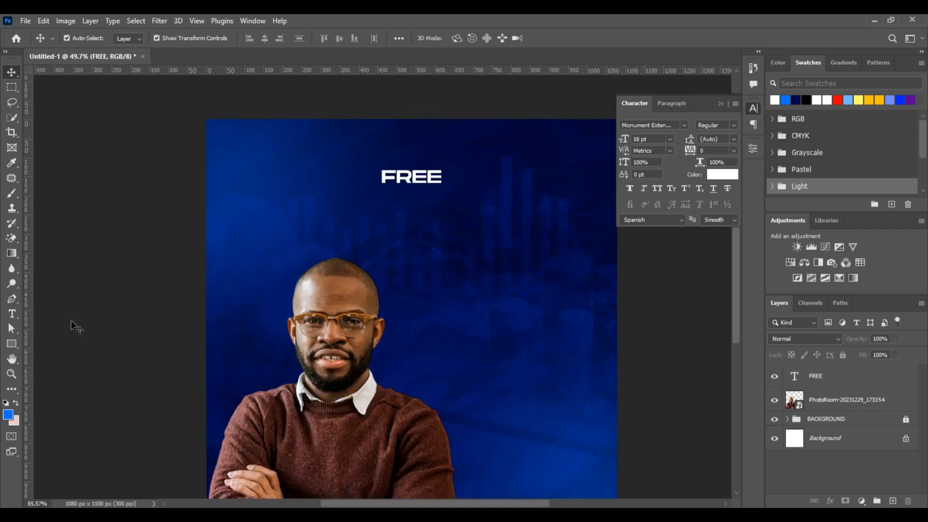
left_click_drag(7, 344, 37, 343)
left_click_drag(368, 165, 455, 189)
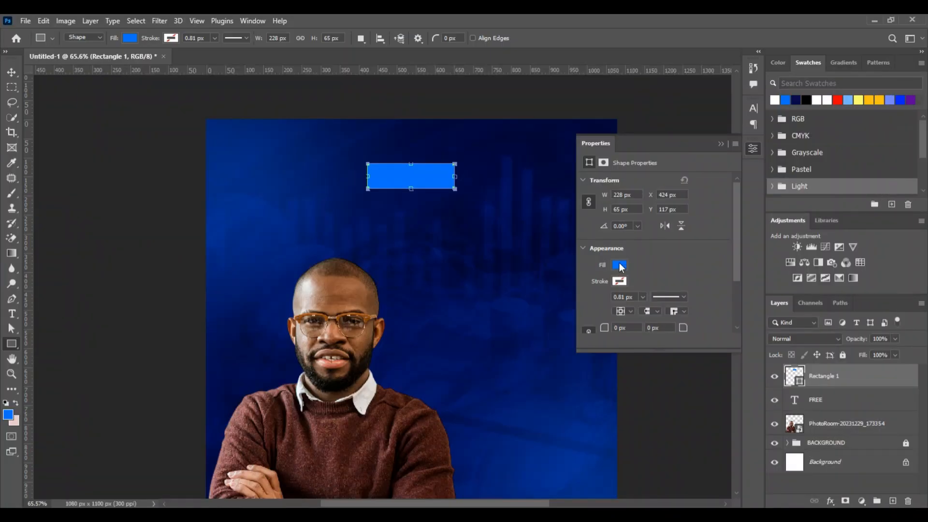
Change the rectangle's fill to a custom bright, saturated blue using the colour picker
left_click(620, 266)
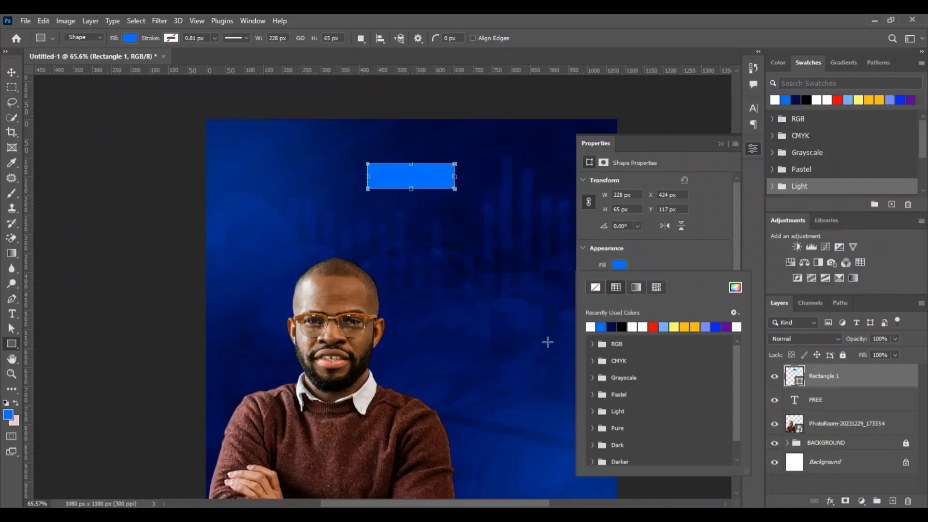
left_click(613, 326)
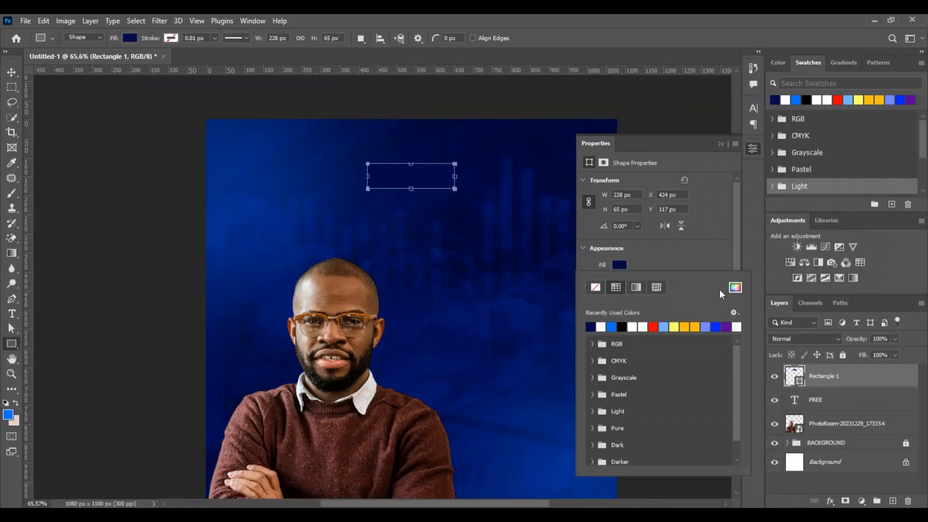
left_click(735, 288)
left_click_drag(709, 239, 733, 174)
left_click(821, 183)
left_click(720, 144)
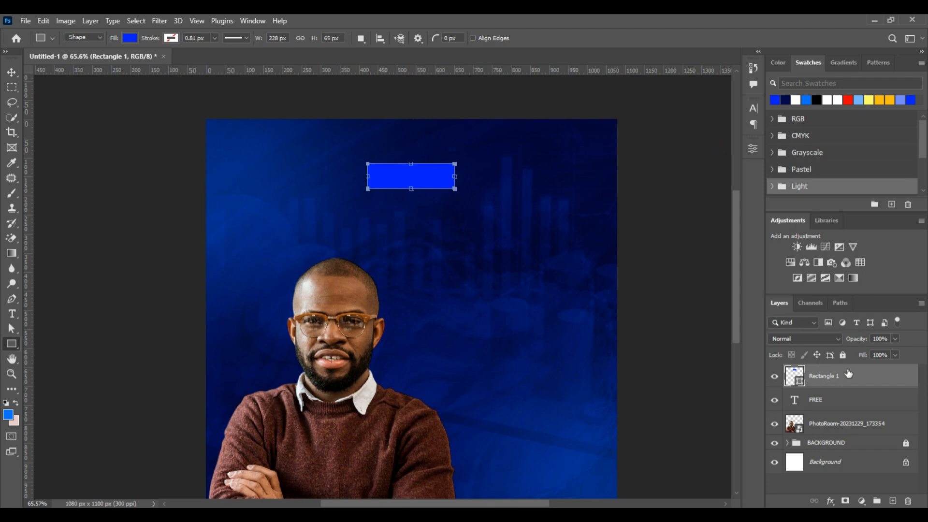
Move the rectangle's layer beneath the FREE text layer and deselect it
left_click_drag(845, 376, 849, 409)
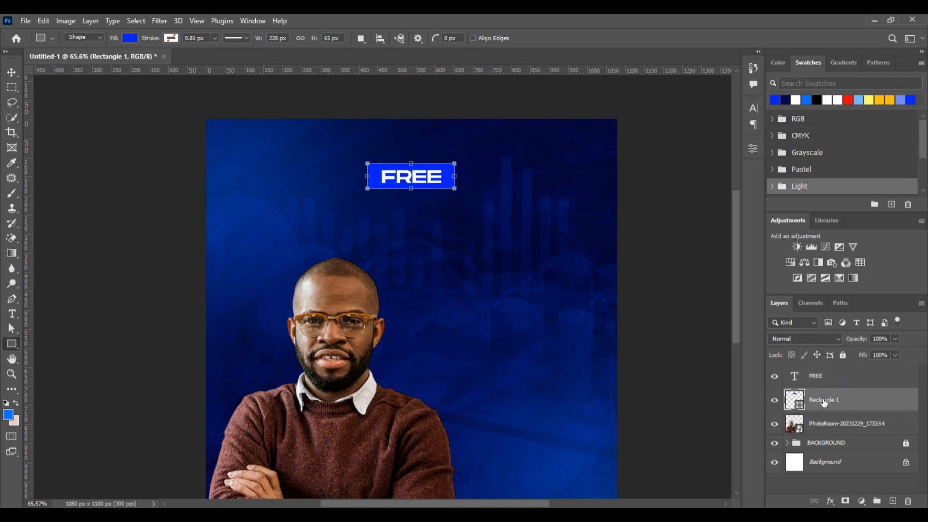
left_click(11, 72)
left_click(73, 118)
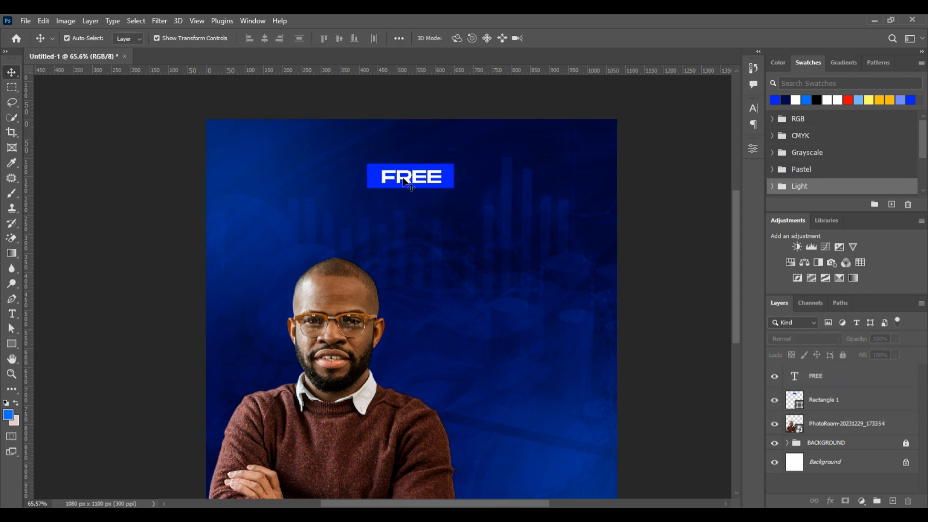
Select the FREE text and its rectangle and centre them on each other horizontally and vertically
scroll(391, 189, "up", 3)
left_click(371, 173)
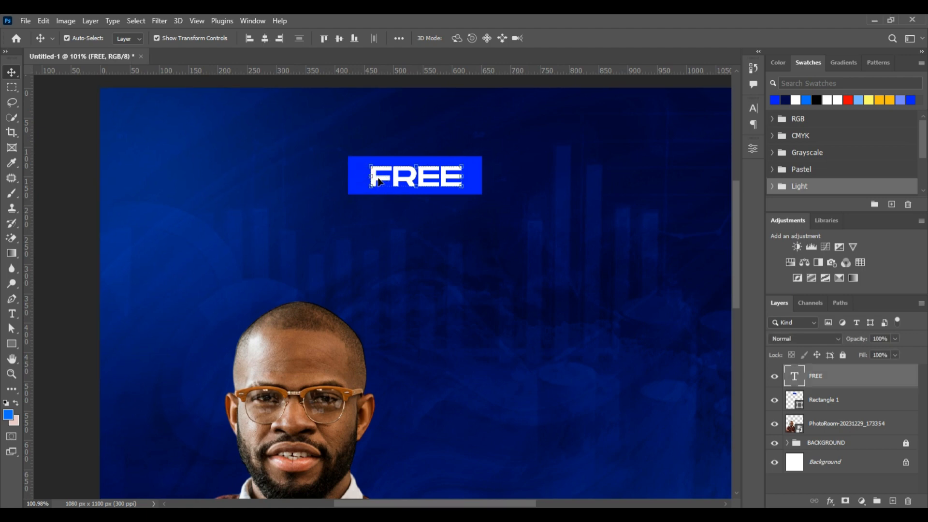
left_click(353, 162, "shift")
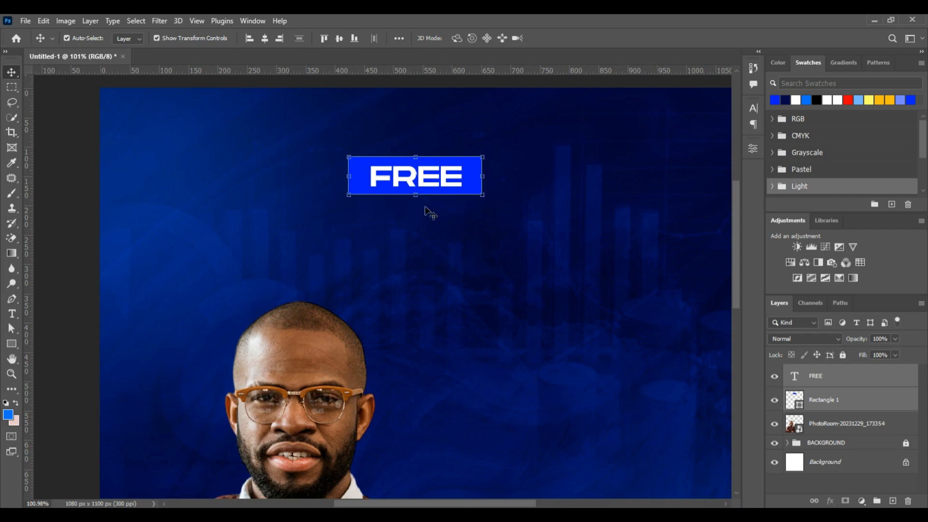
left_click(402, 42)
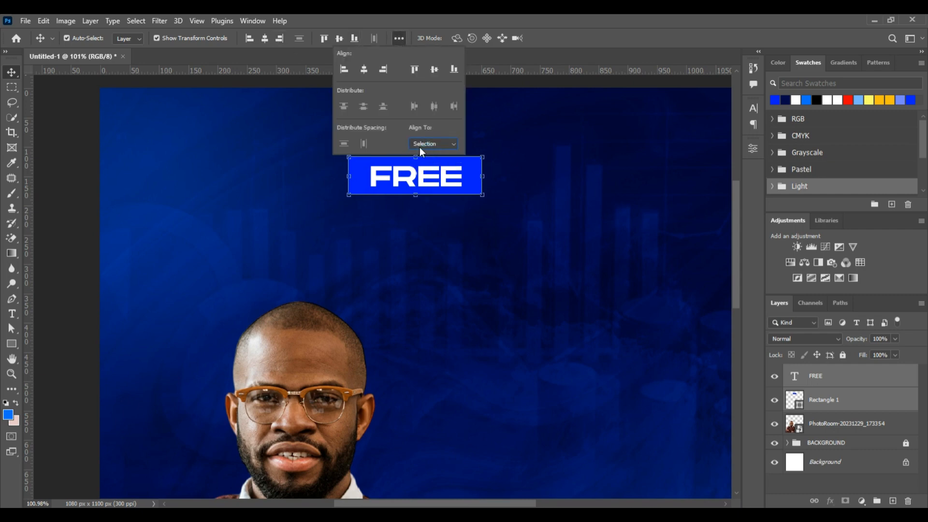
left_click(265, 38)
left_click(339, 38)
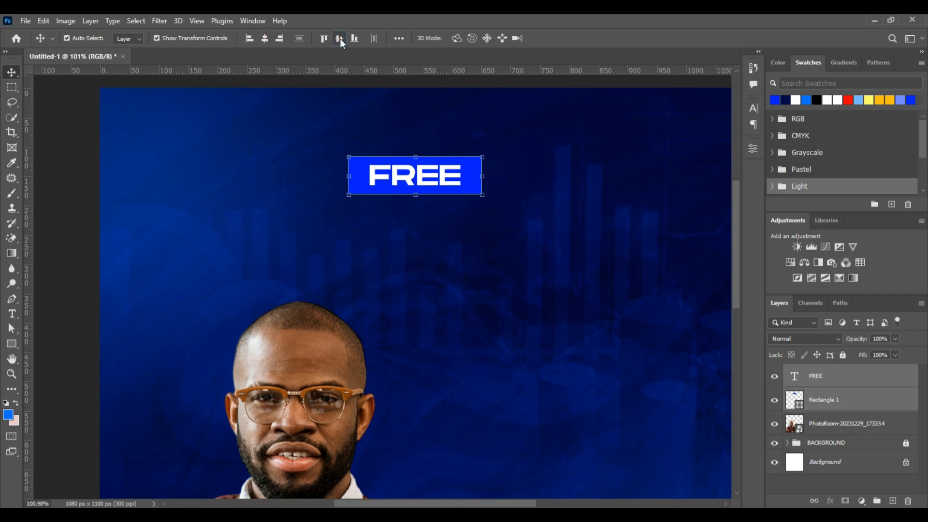
Set alignment to Canvas and centre the FREE text and rectangle horizontally on it, undoing the trial vertical centring
left_click(403, 39)
left_click(447, 144)
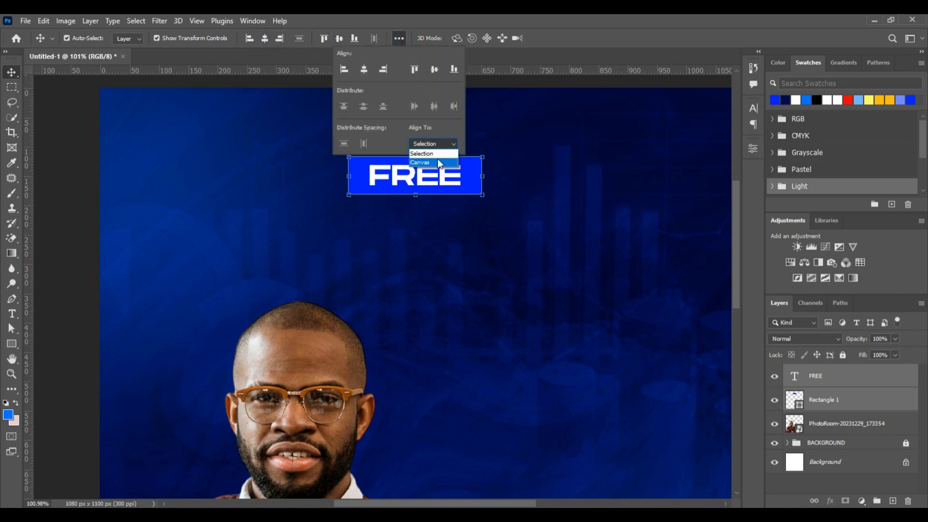
left_click(437, 159)
left_click(264, 39)
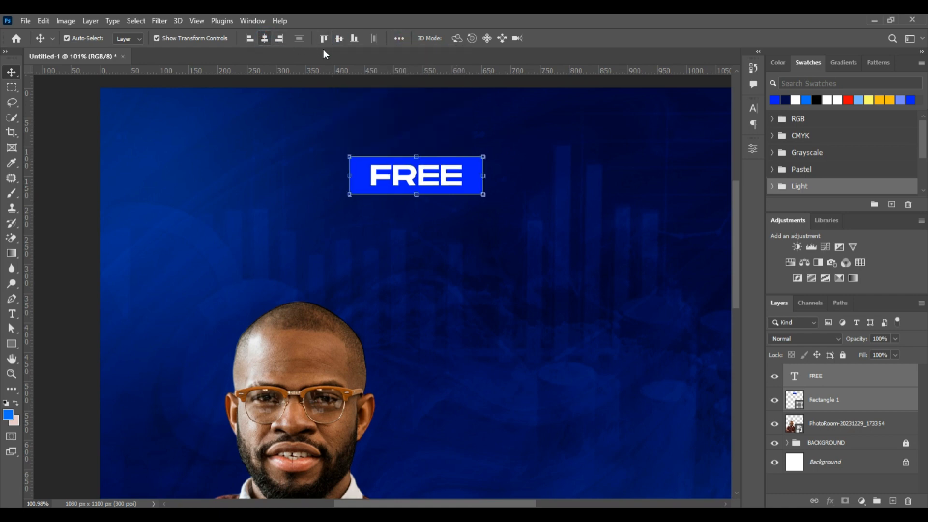
left_click(339, 39)
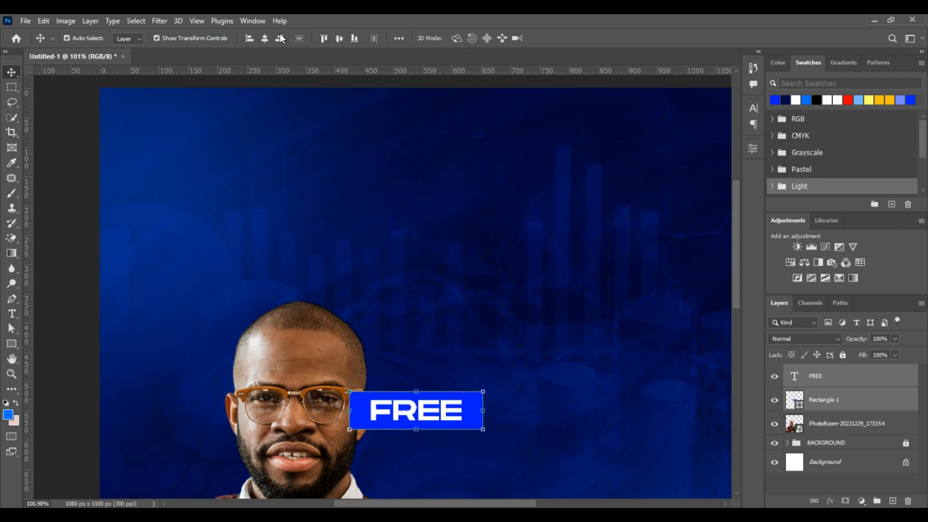
key("ctrl+z")
left_click(398, 39)
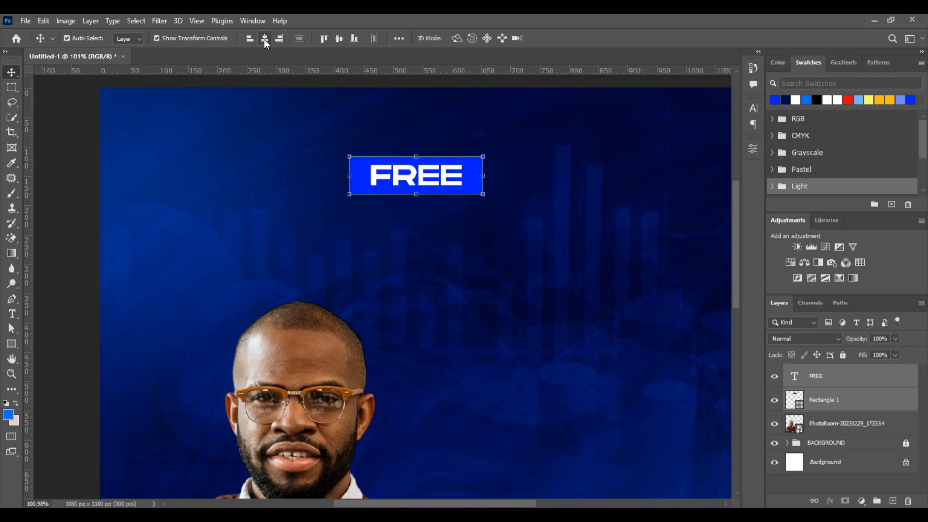
scroll(415, 129, "down", 3)
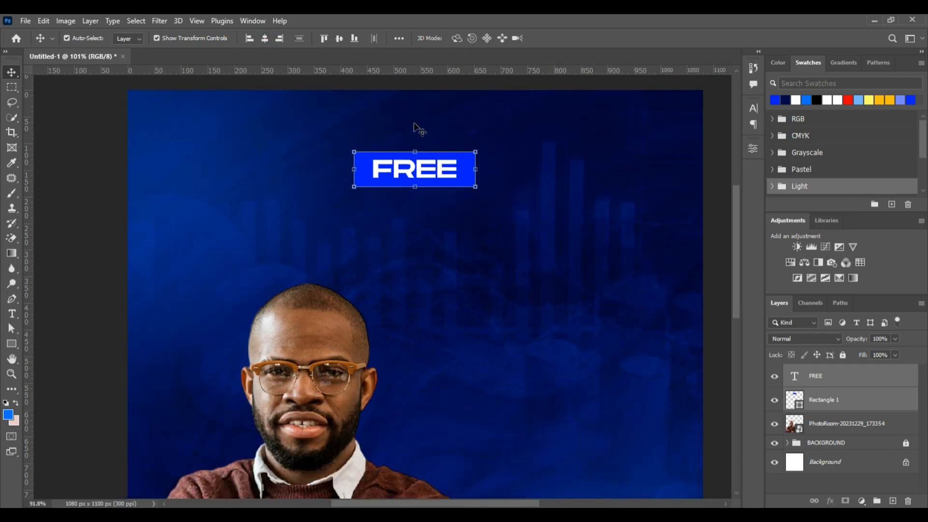
scroll(411, 167, "down", 3)
left_click(417, 166)
Check the reference flyer and add the text POWER BI at 18 pt below the FREE box
scroll(422, 154, "up", 2)
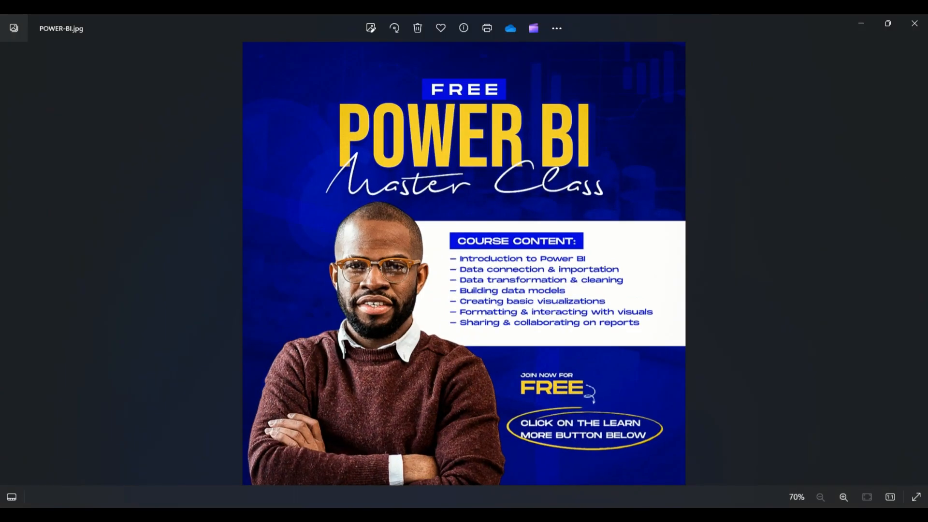
left_click(626, 515)
scroll(397, 162, "up", 3)
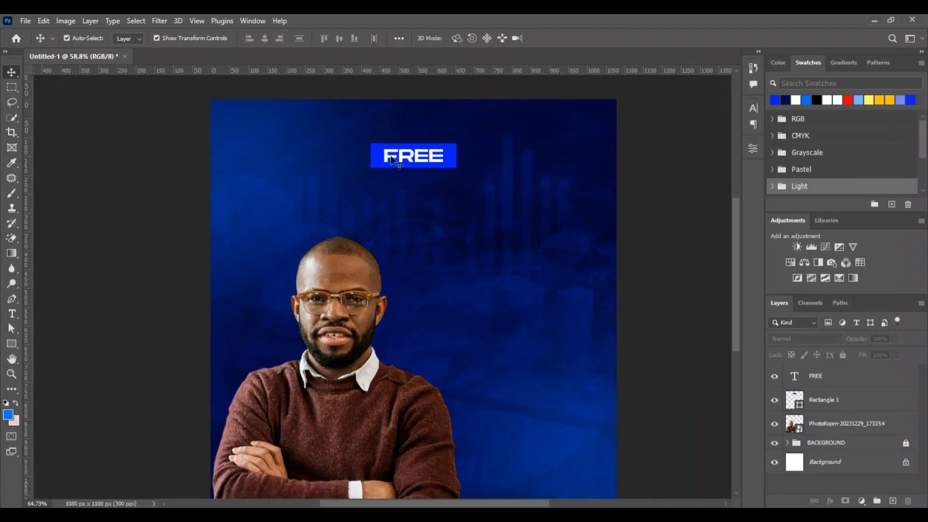
left_click(12, 315)
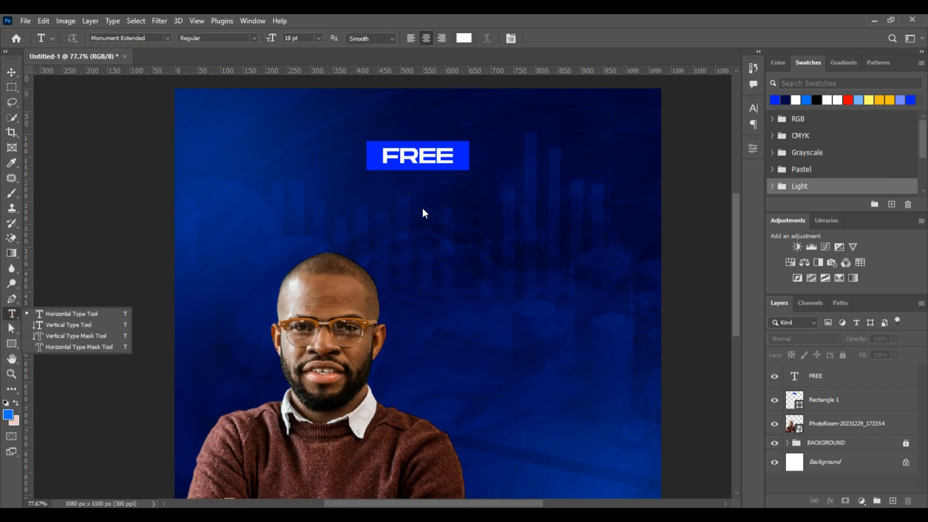
left_click(390, 216)
left_click(390, 215)
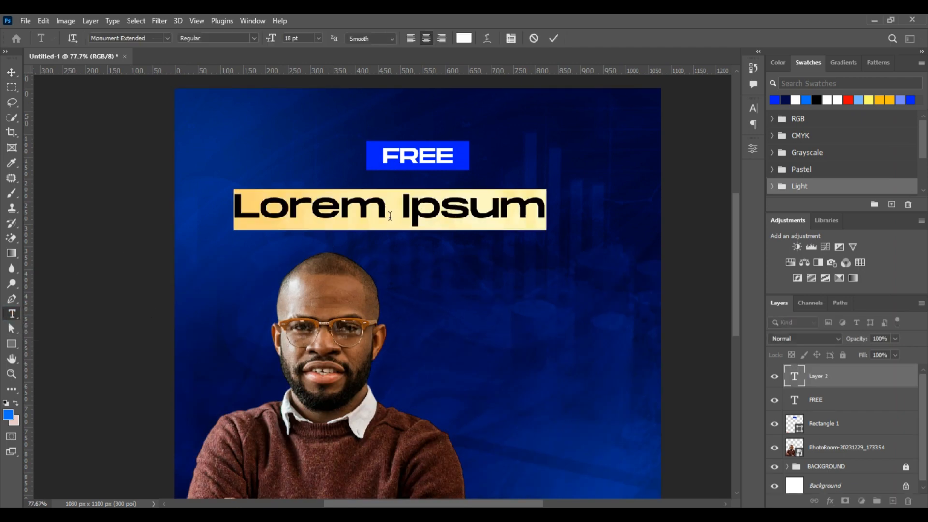
type("POWER")
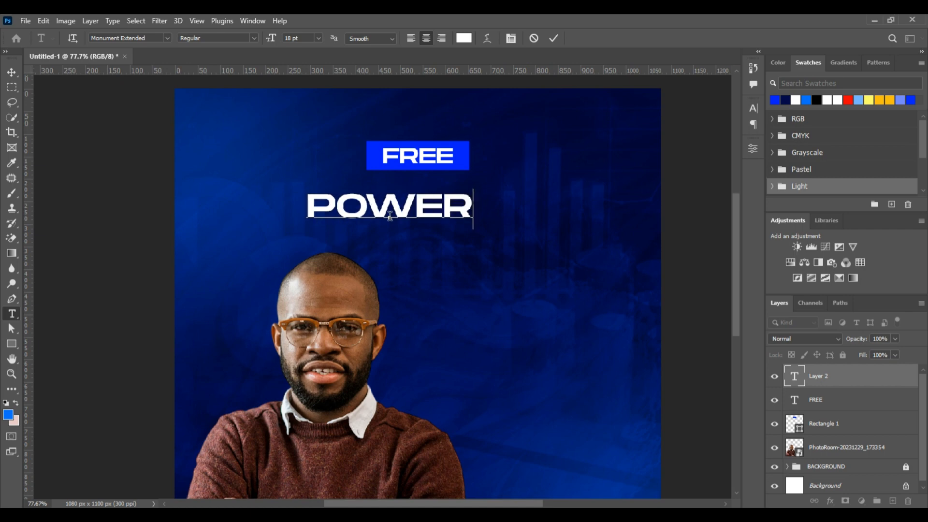
type(" BI")
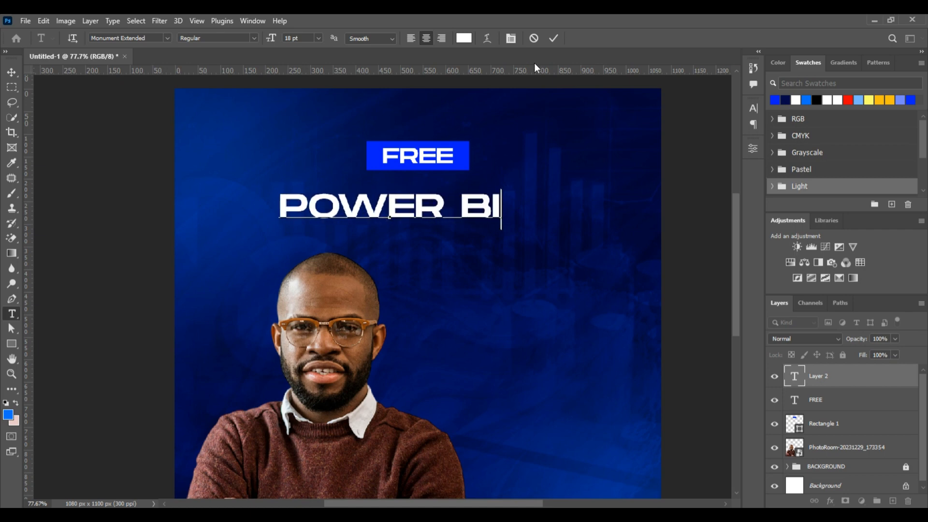
left_click(553, 39)
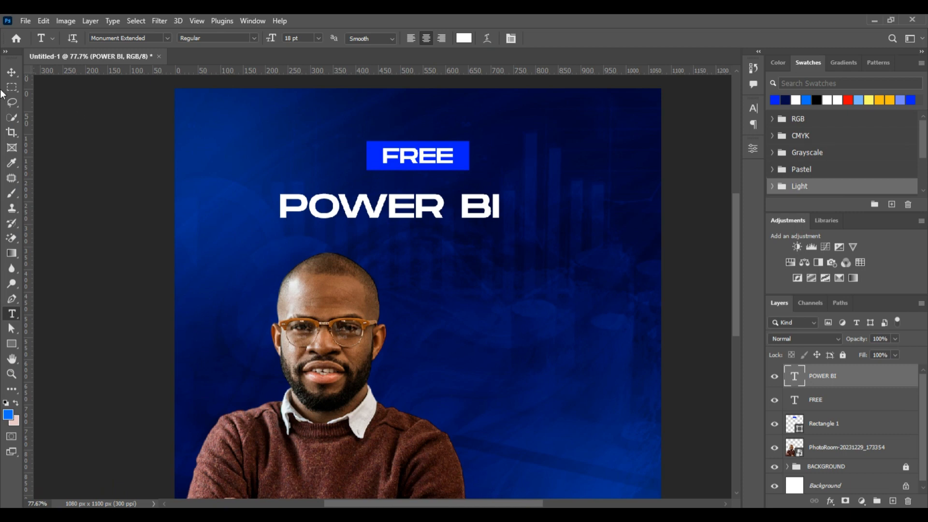
Change the POWER BI text's font to Bebas Neue Regular
left_click(12, 72)
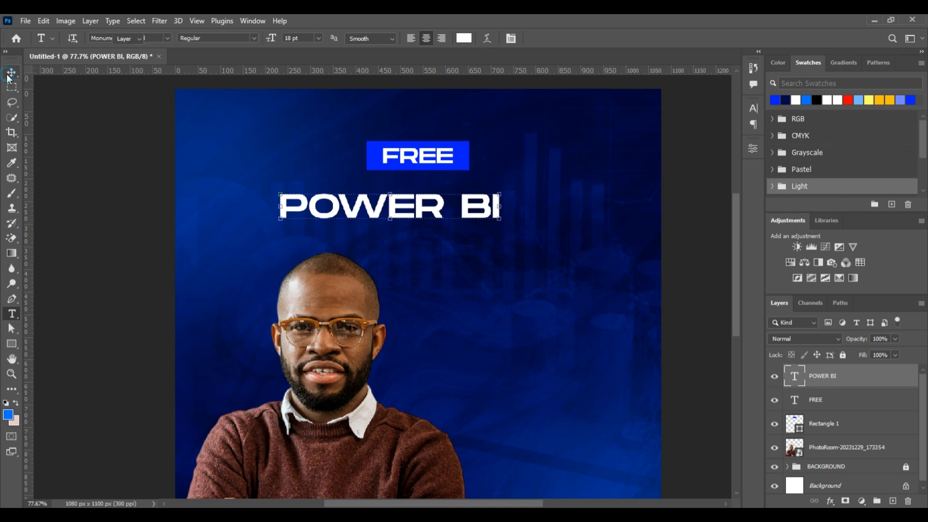
left_click(753, 108)
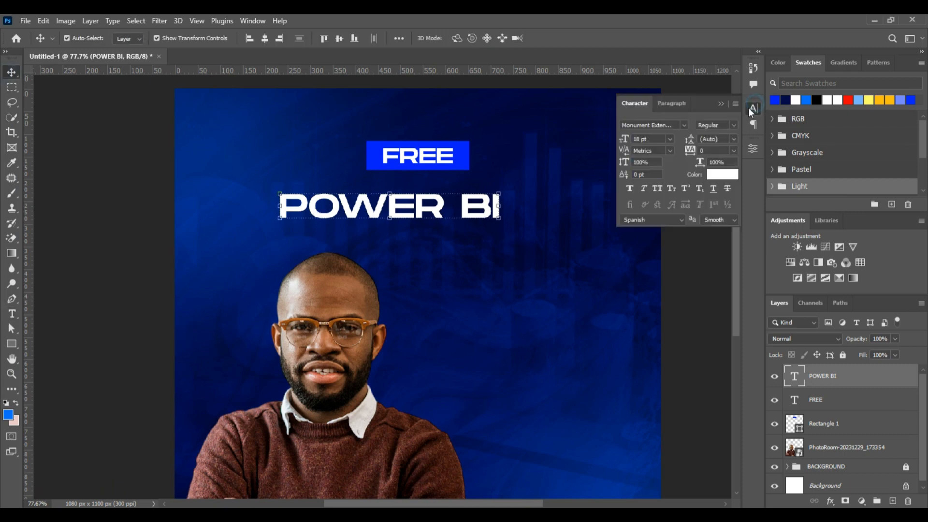
left_click(676, 124)
type("BEBAS")
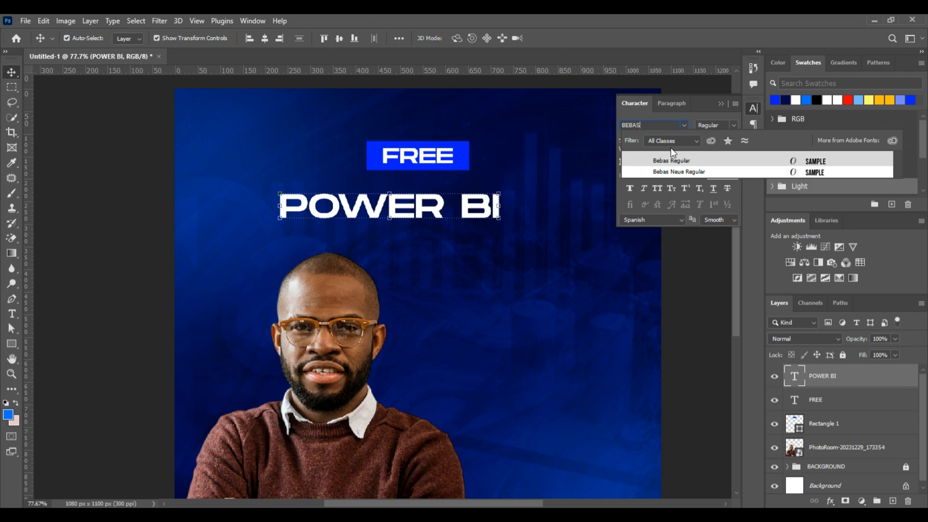
left_click(683, 173)
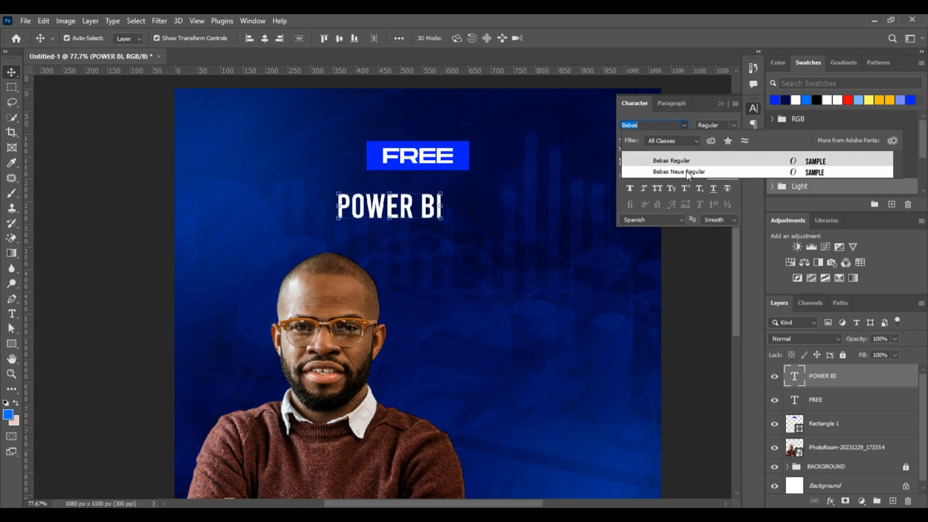
left_click(688, 172)
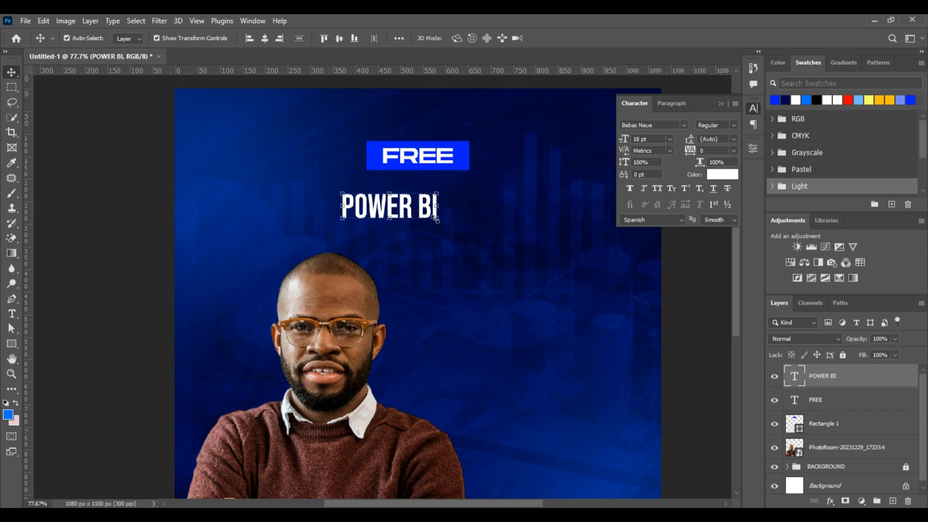
Enlarge the POWER BI text proportionally to about 33.61 pt
left_click_drag(436, 219, 499, 264)
left_click(573, 38)
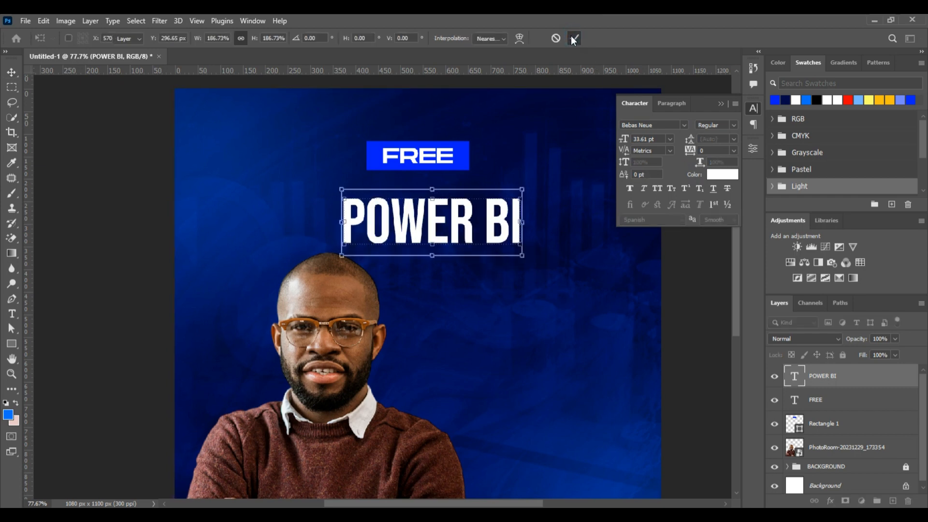
double_click(458, 221)
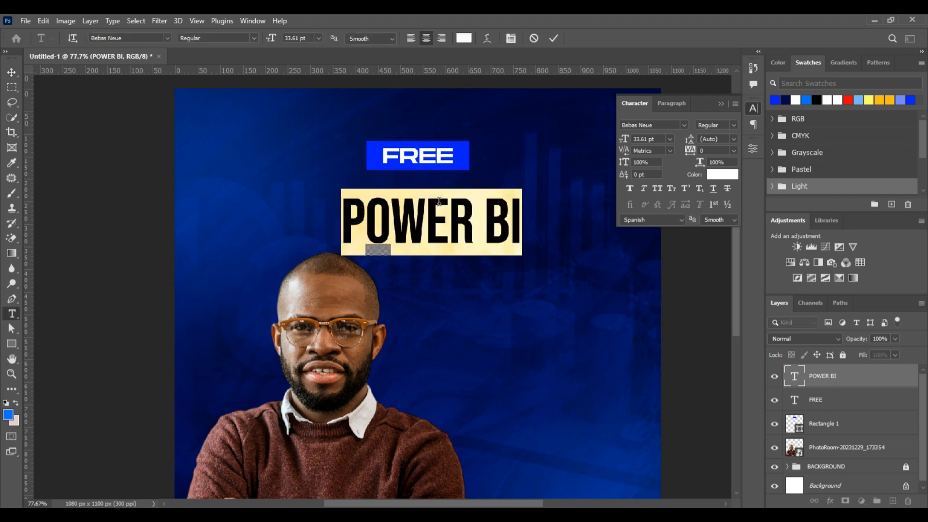
left_click(10, 72)
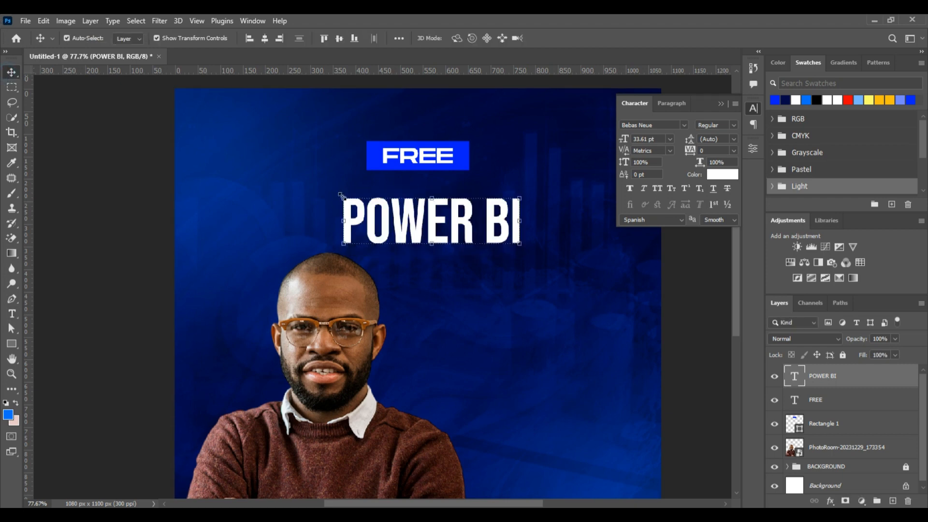
Move the POWER BI text directly beneath the FREE box and enlarge it to about 46.37 pt
key("ctrl+t")
left_click_drag(337, 202, 315, 183)
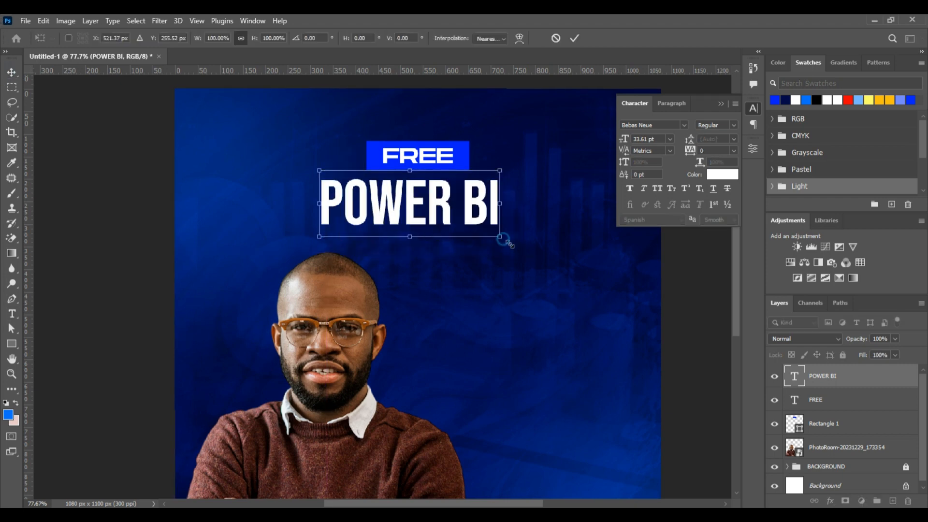
left_click_drag(501, 237, 563, 284)
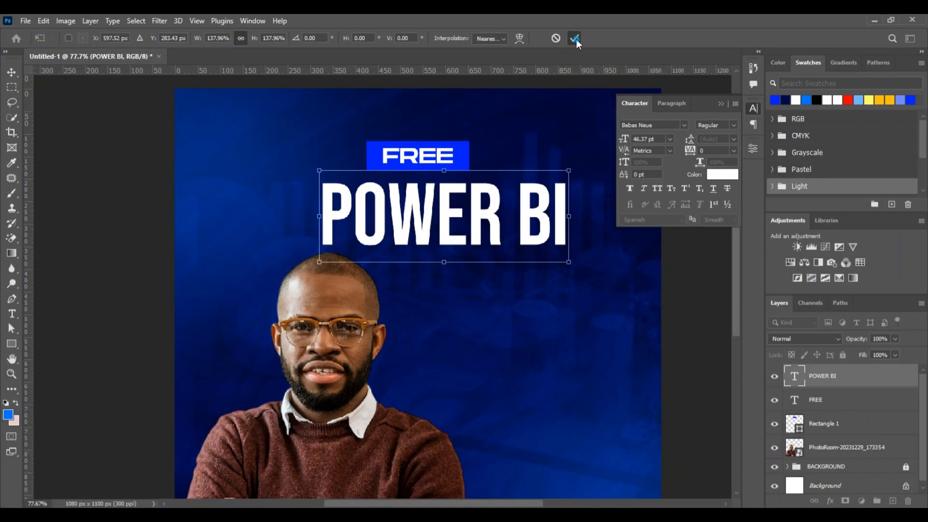
left_click(575, 38)
Centre the POWER BI text horizontally on the canvas, nudge it up closer to the FREE box, and deselect it
left_click(264, 38)
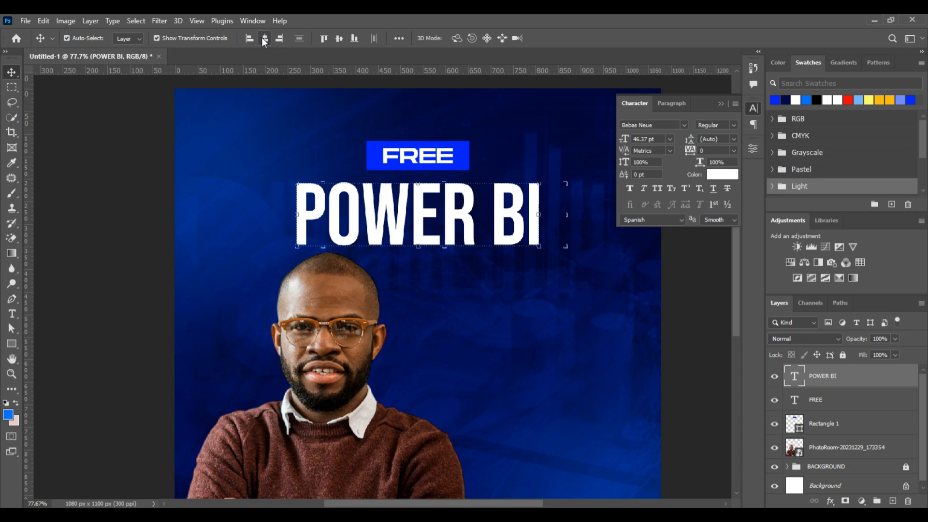
key("Up")
key("Up")
key("Up")
key("Up")
key("Up")
key("Up")
key("Up")
key("Up")
key("Up")
key("Up")
key("Up")
key("Up")
key("Up")
key("Up")
key("Up")
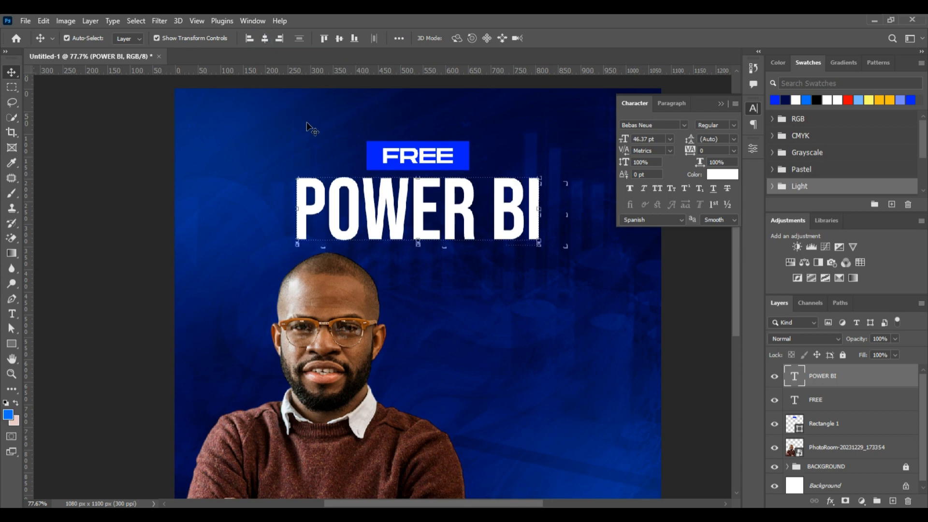
key("Up")
key("Up")
key("Up")
key("Up")
left_click(88, 214)
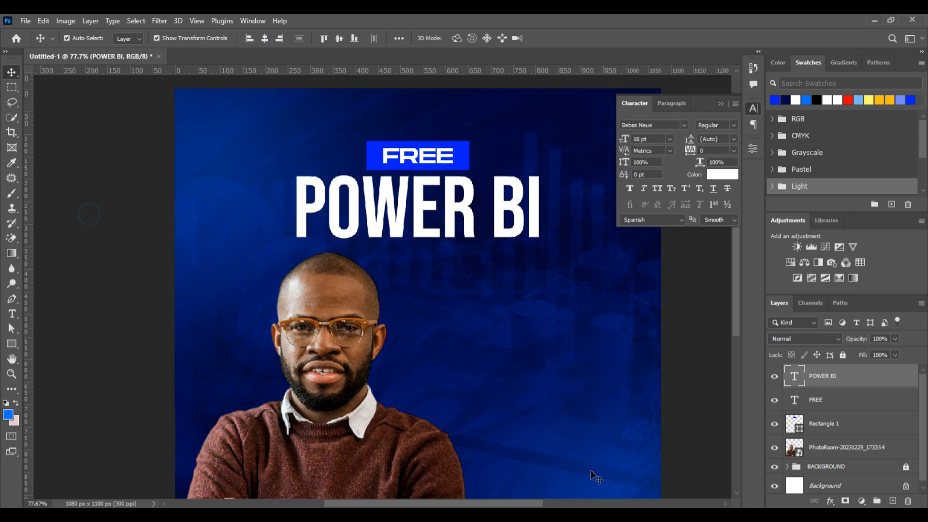
left_click(592, 516)
left_click(592, 515)
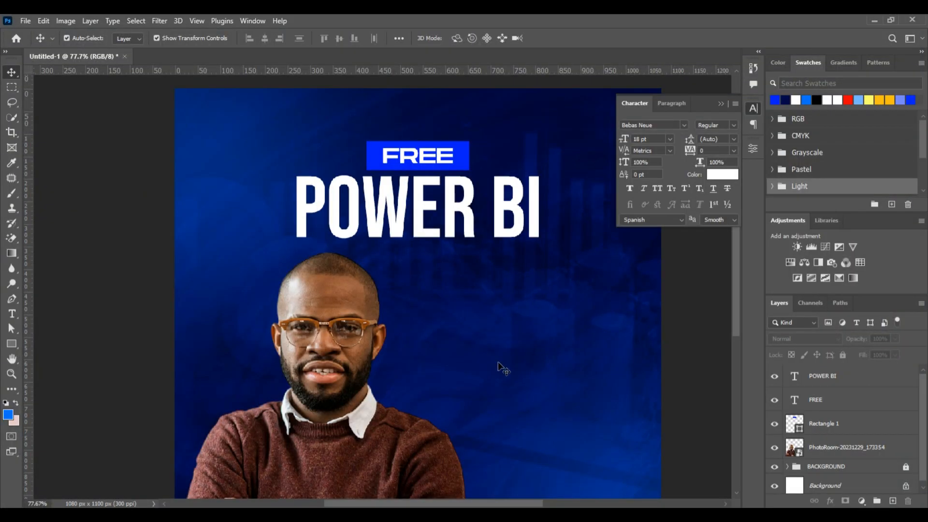
Compare the layout with the POWER-BI.jpg reference, then scale the man's photo to 13.18% and place it lower, leaving more space beneath POWER BI
scroll(412, 150, "down", 4)
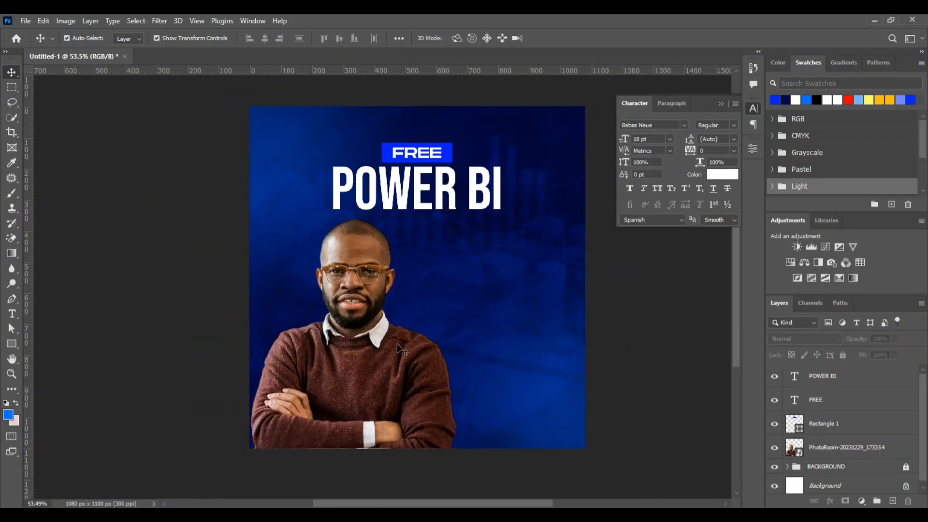
left_click(592, 515)
left_click(593, 515)
left_click(593, 515)
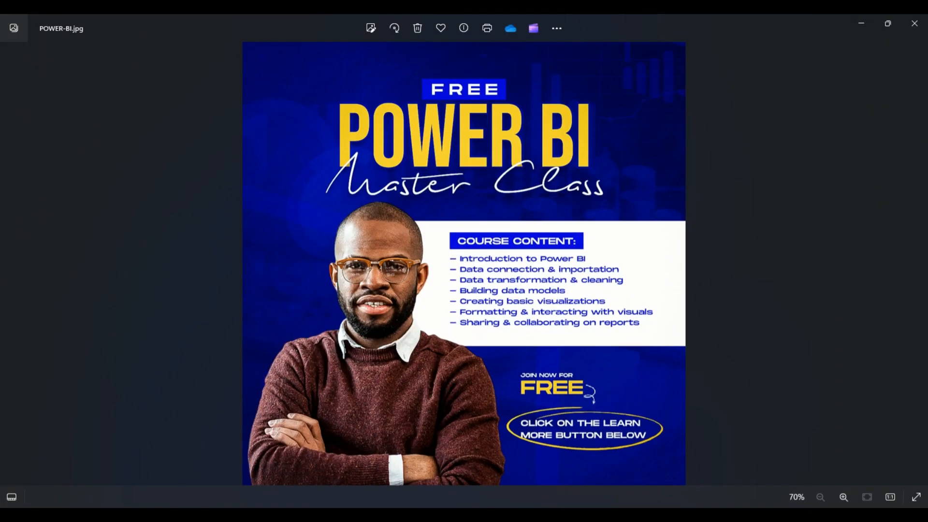
left_click(592, 515)
left_click(358, 351)
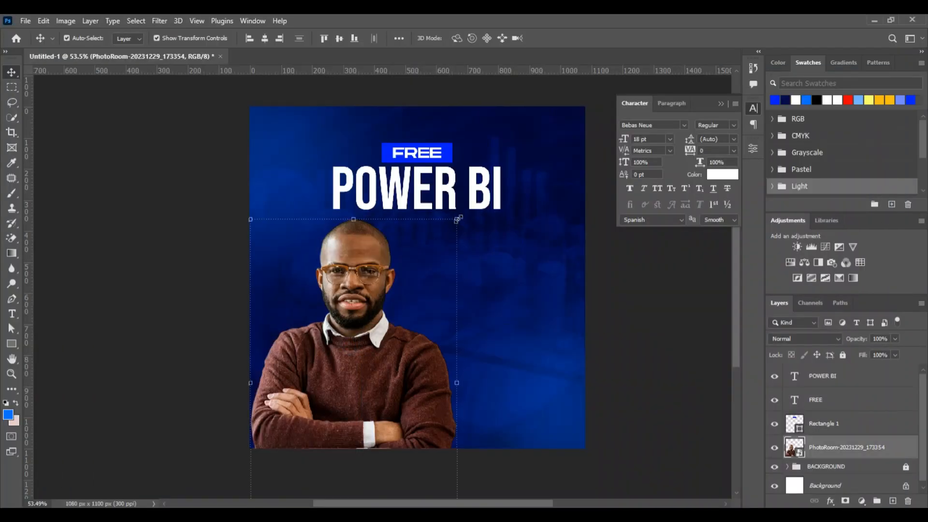
mouse_move(458, 219)
left_mouse_down()
mouse_move(427, 217)
mouse_move(452, 225)
mouse_move(506, 172)
mouse_move(489, 208)
mouse_move(455, 226)
left_mouse_up()
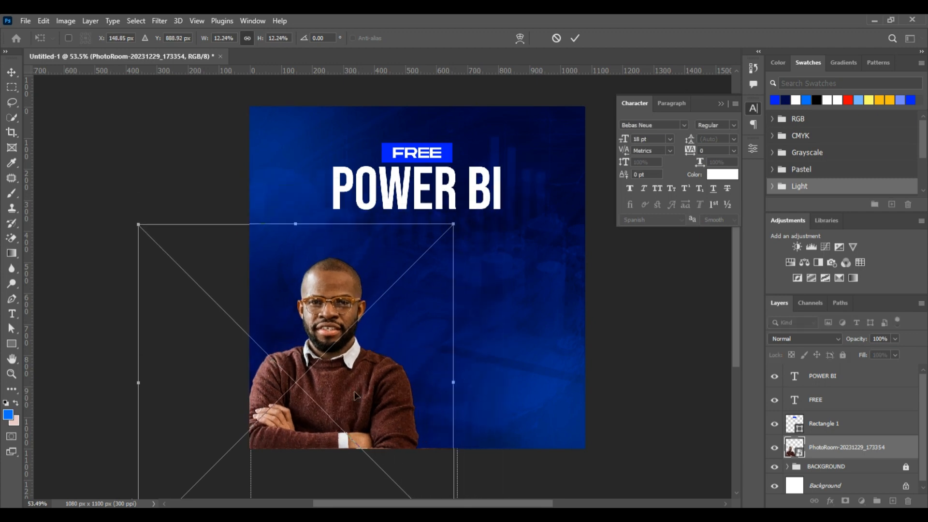
left_click_drag(355, 395, 370, 382)
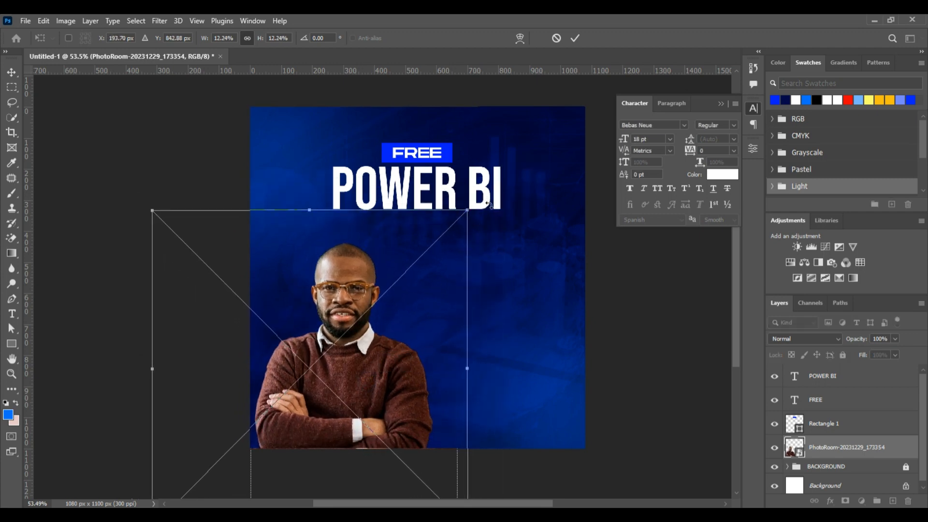
left_click_drag(467, 210, 492, 185)
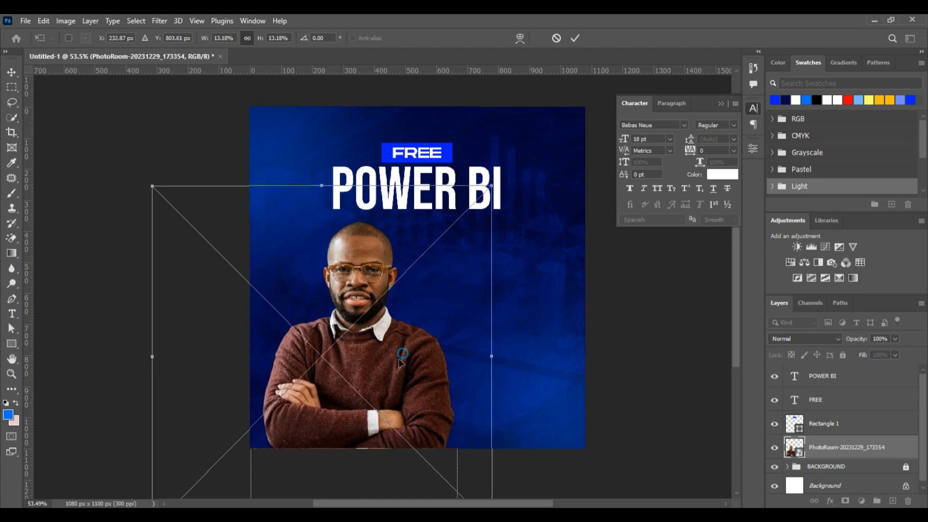
left_click_drag(399, 360, 394, 368)
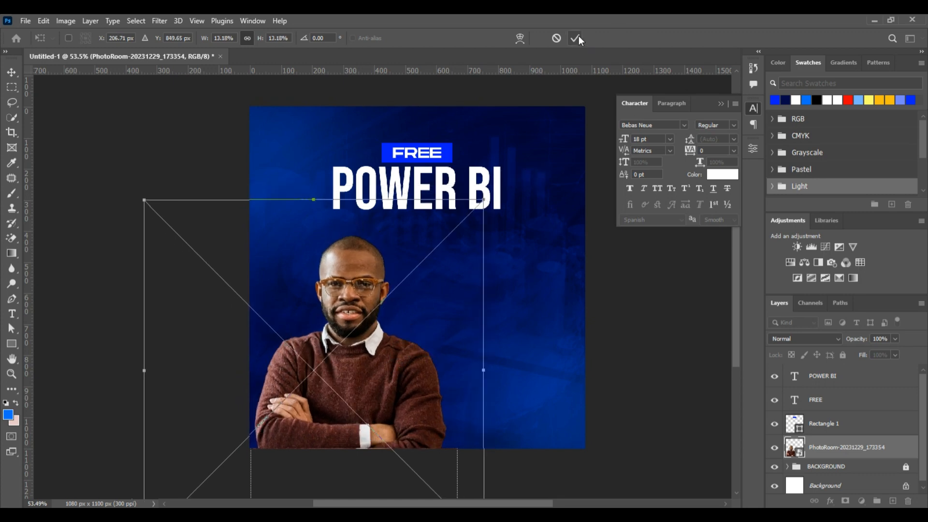
left_click(576, 39)
left_click(423, 139)
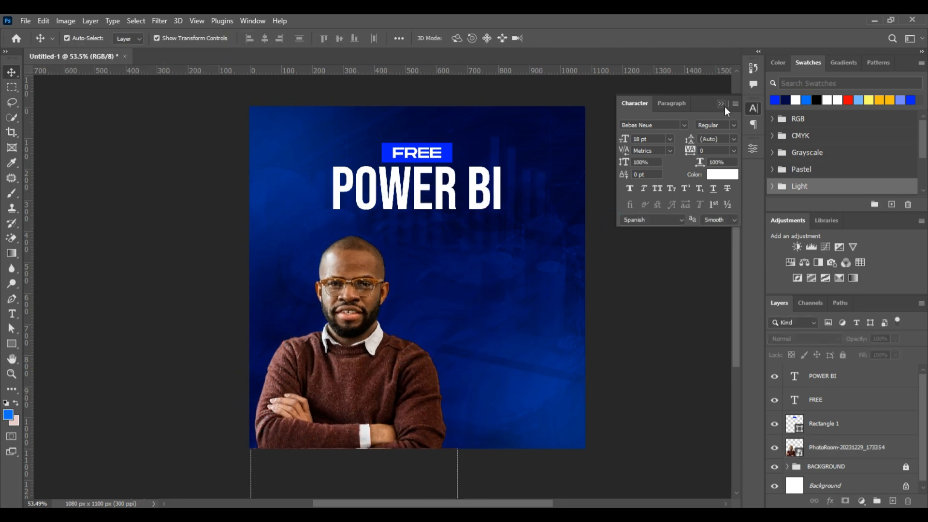
Scale the FREE text and its blue box together to 79.35% around their centre
left_click(722, 104)
scroll(452, 171, "up", 3)
left_click(440, 160)
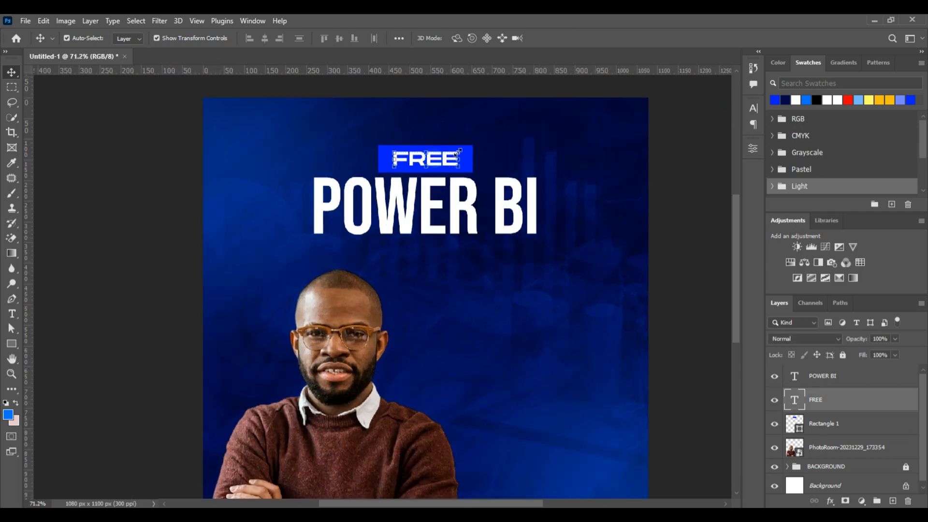
left_click(470, 169, "shift")
left_click_drag(474, 173, 468, 149)
scroll(478, 158, "up", 2)
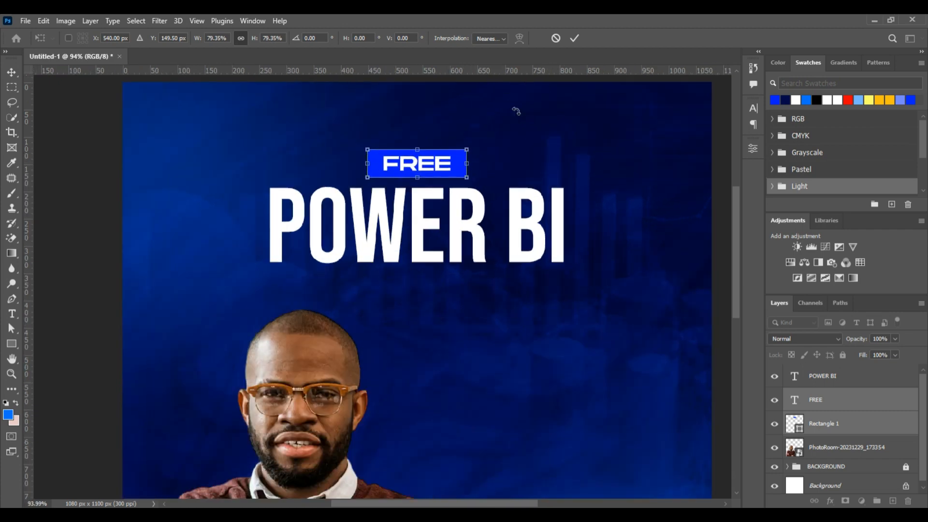
left_click(575, 39)
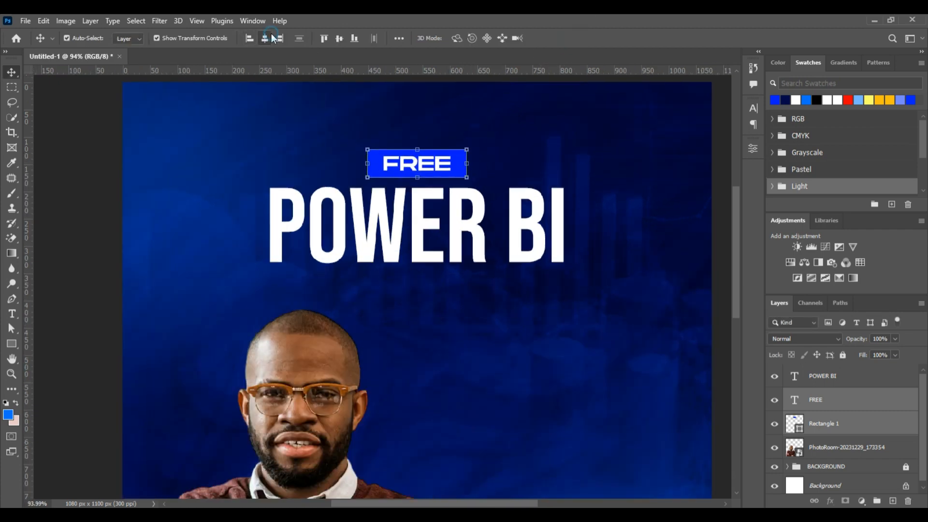
Nudge the FREE text and its blue box up, widening the gap above the POWER BI title
key("Up")
key("Up")
key("shift+Up")
key("shift+Up")
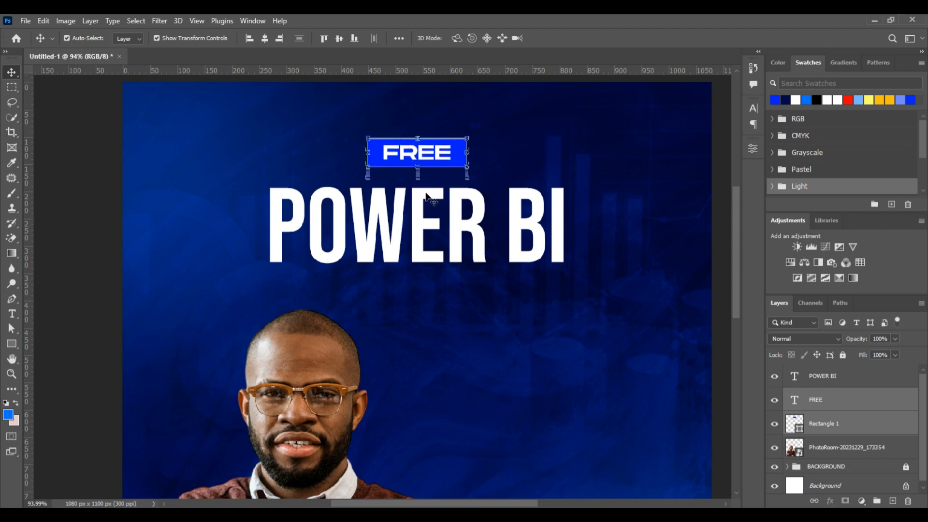
Enlarge the POWER BI text proportionally to 103.83% and centre it horizontally on the canvas
scroll(425, 216, "down", 3)
left_click(424, 213)
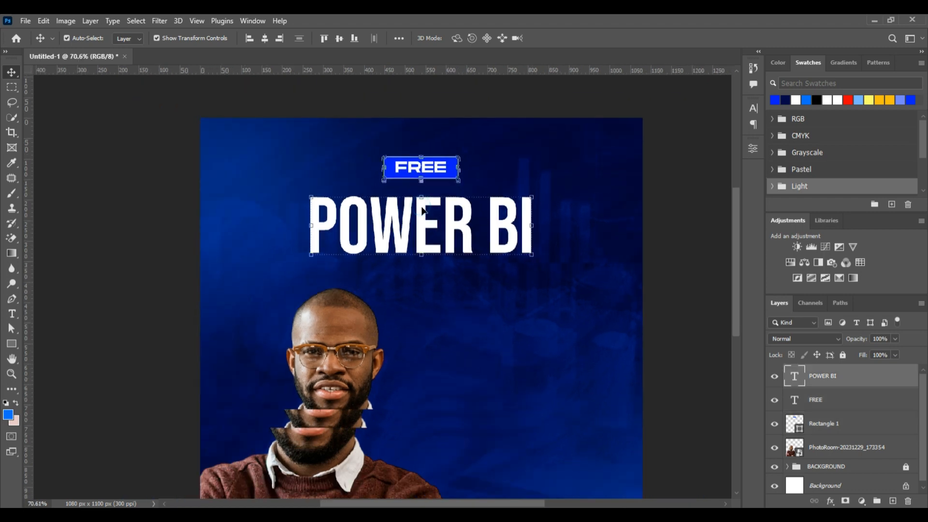
left_click_drag(534, 194, 559, 176)
key("ctrl+z")
mouse_move(527, 227)
left_mouse_down()
mouse_move(516, 218)
mouse_move(519, 226)
left_mouse_up()
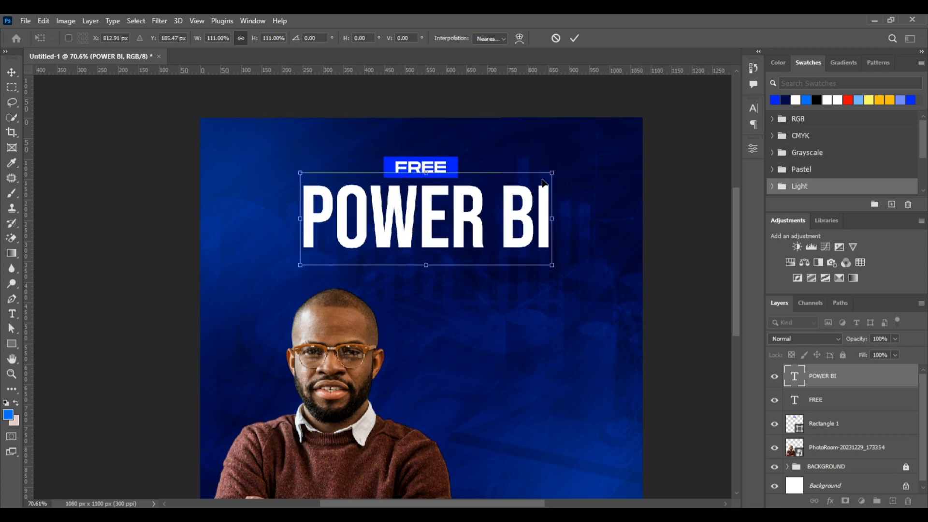
left_click_drag(555, 169, 535, 179)
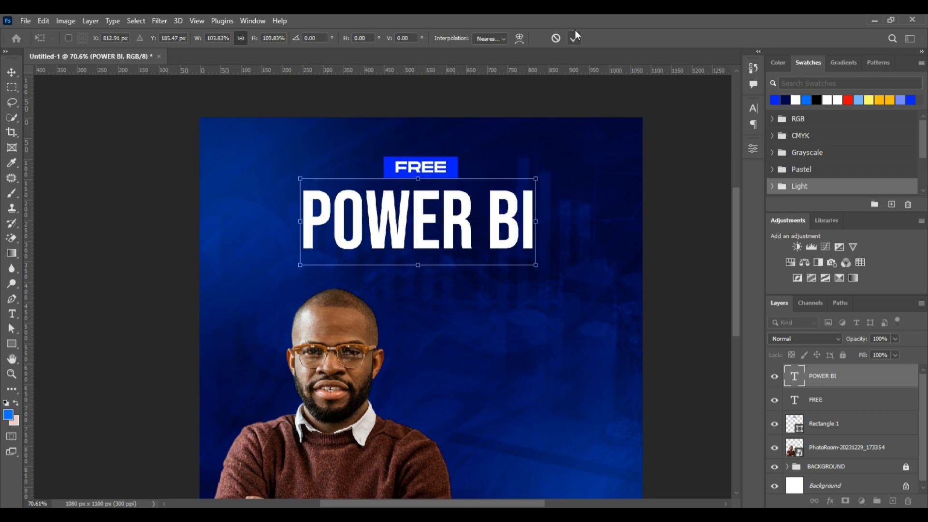
left_click(573, 39)
left_click(266, 38)
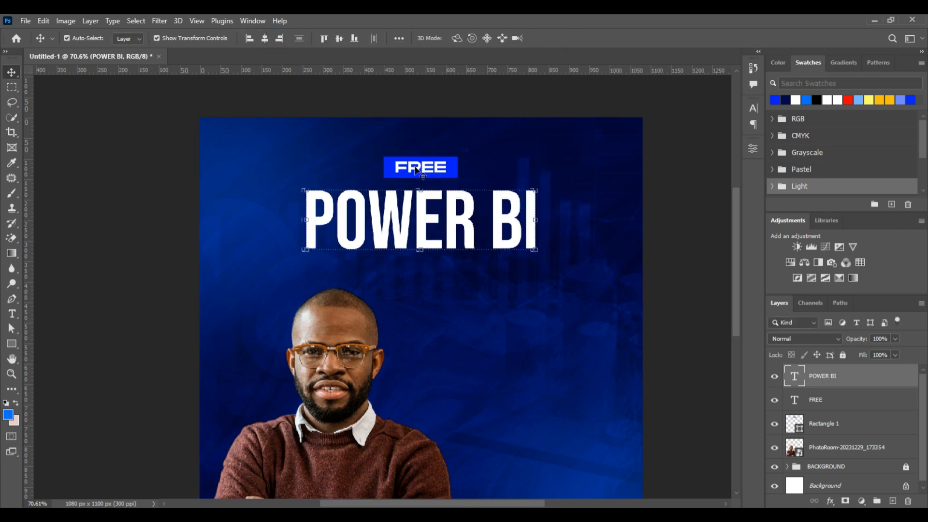
Nudge the POWER BI text up until it sits just beneath the FREE box, and deselect it
key("Up")
key("Up")
key("Up")
key("Up")
key("Up")
key("Up")
key("Up")
key("Up")
key("Up")
key("Up")
key("Up")
key("Up")
key("Up")
key("Up")
key("Up")
key("Up")
key("Up")
key("Up")
key("Up")
key("Up")
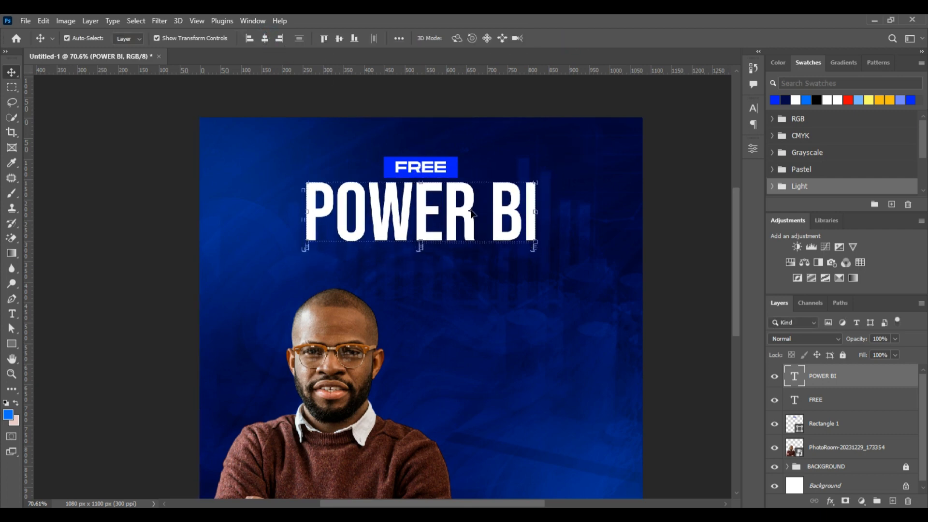
key("Down")
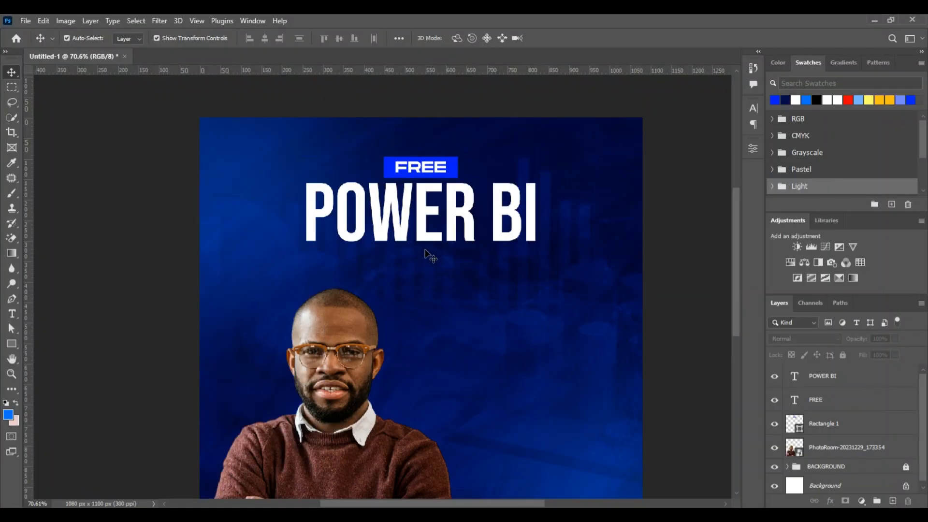
Add a new text line reading Masterclass below the start of the POWER BI title
scroll(425, 253, "up", 1)
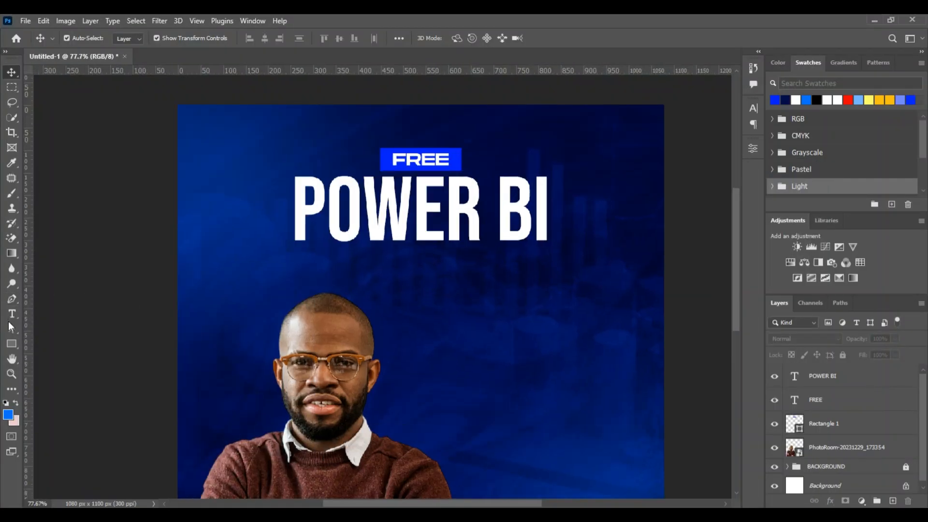
left_click(15, 317)
left_click(292, 266)
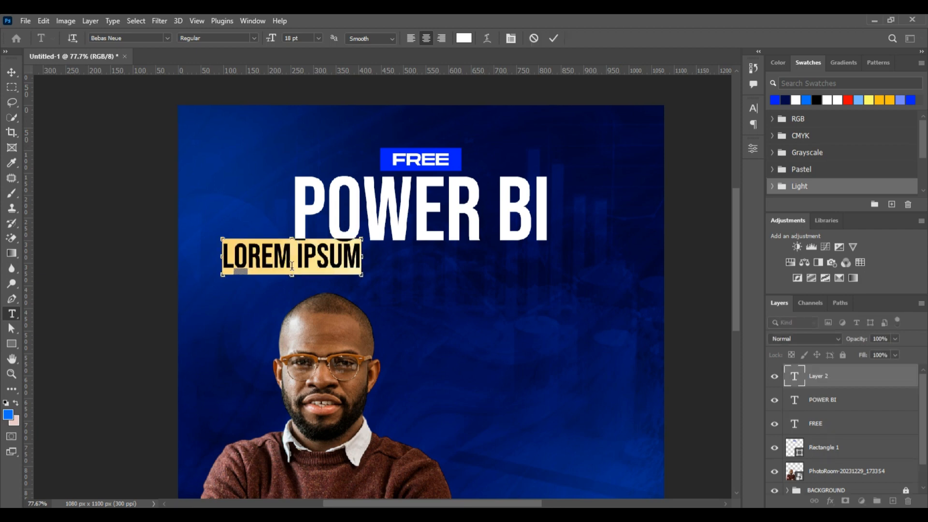
type("MAS")
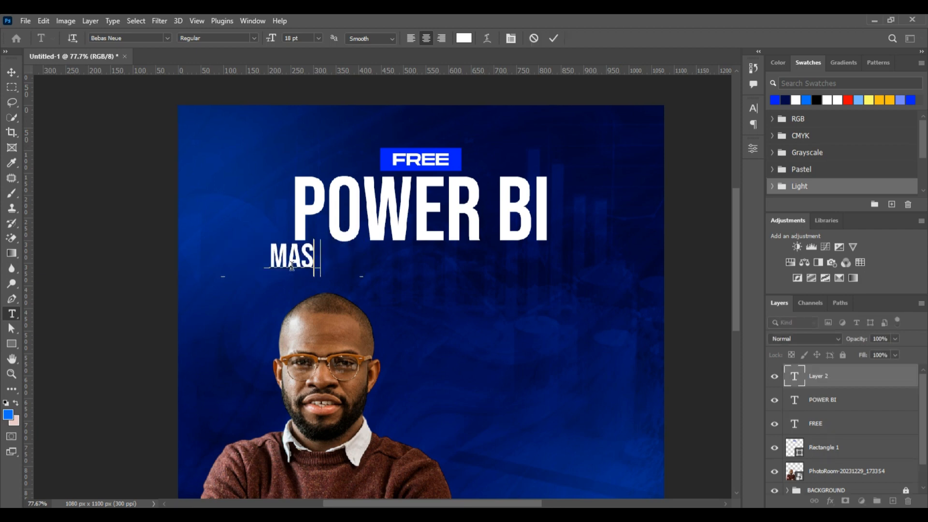
type("TERCLASS")
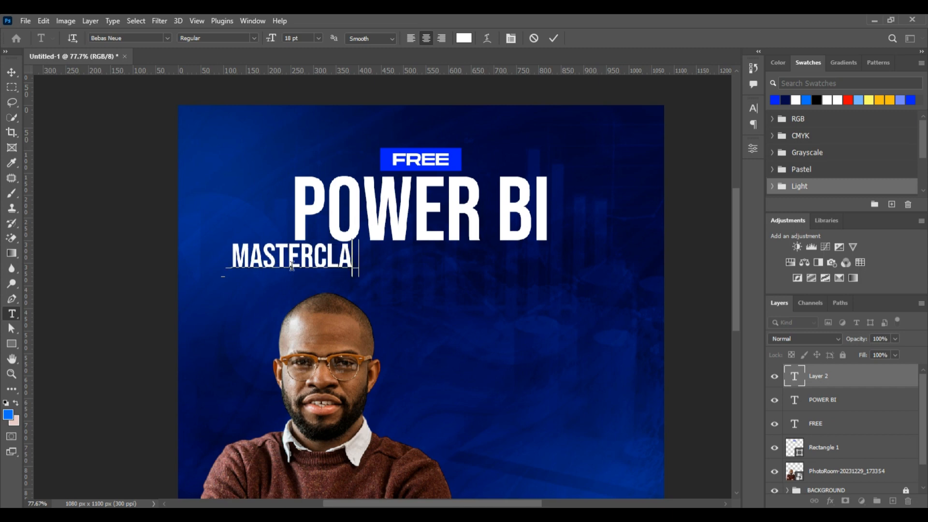
left_click(555, 38)
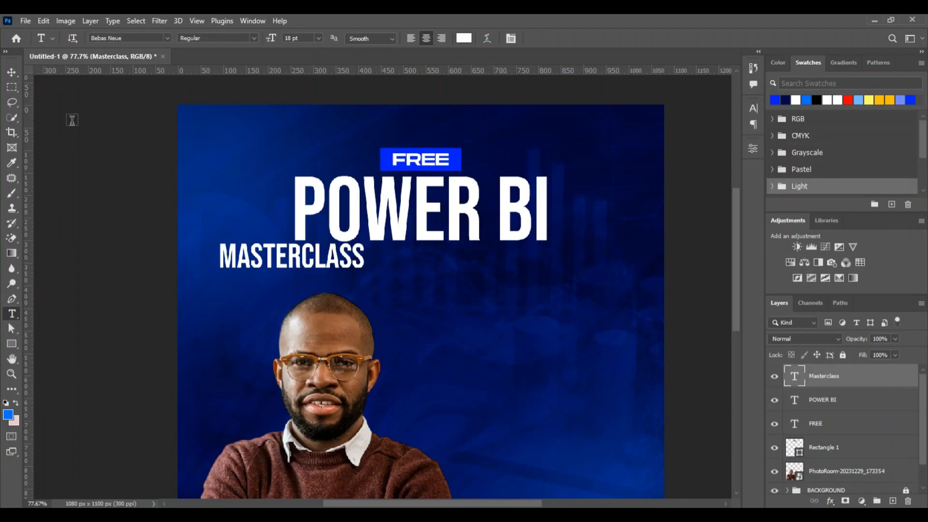
Change the Masterclass text's font to Biloxi Script Regular
left_click(12, 74)
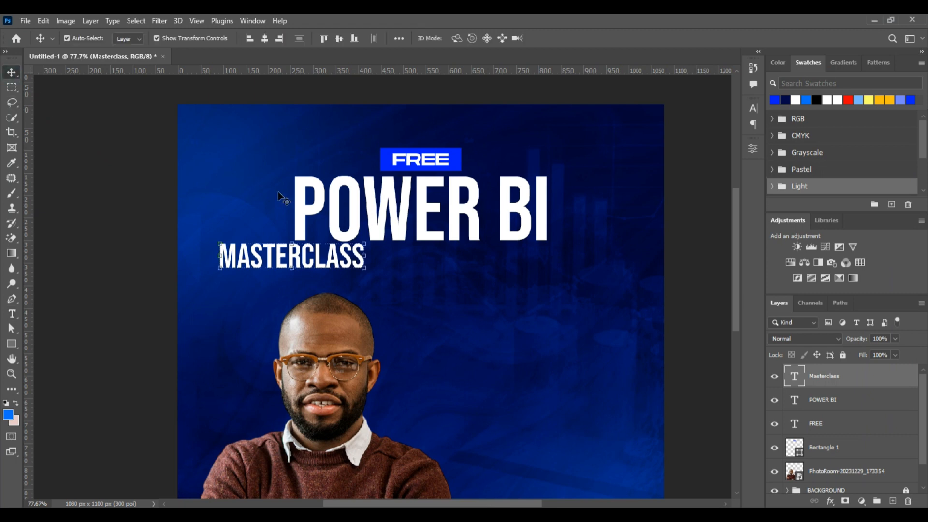
left_click(753, 108)
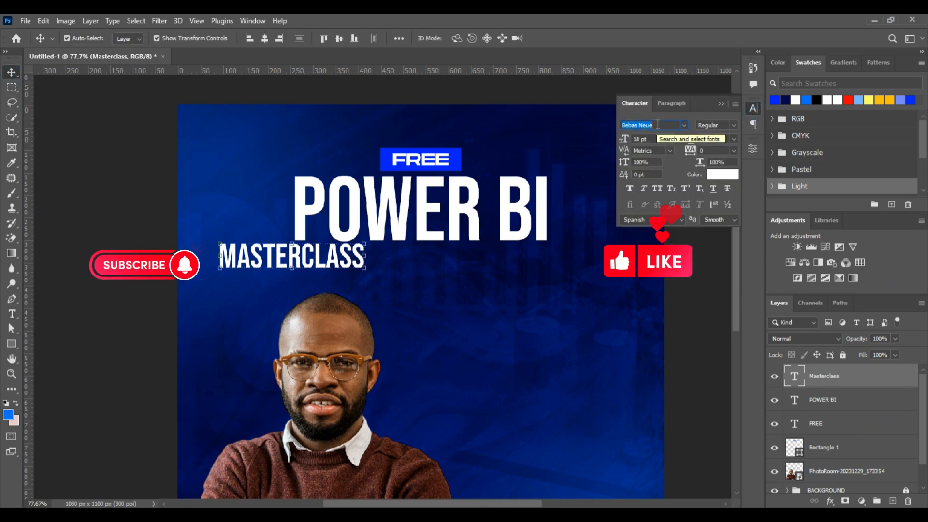
type("biloxi")
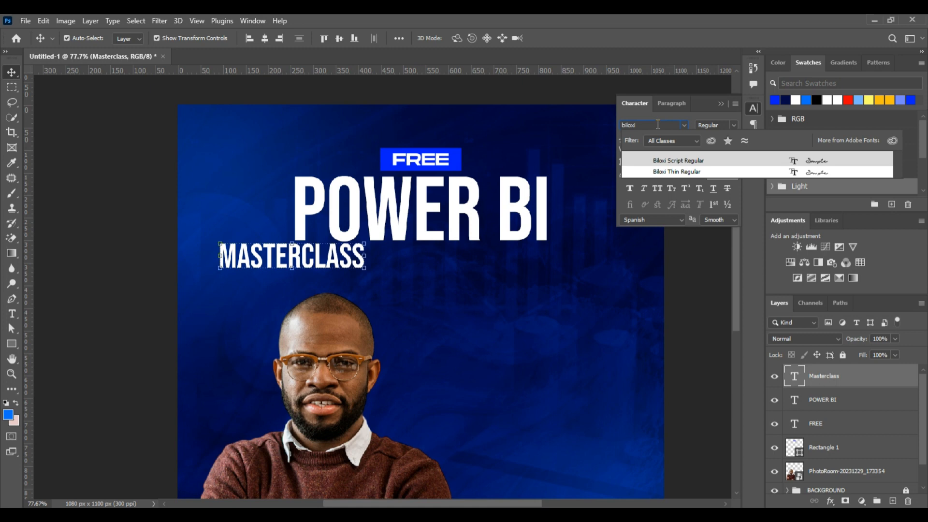
left_click(681, 163)
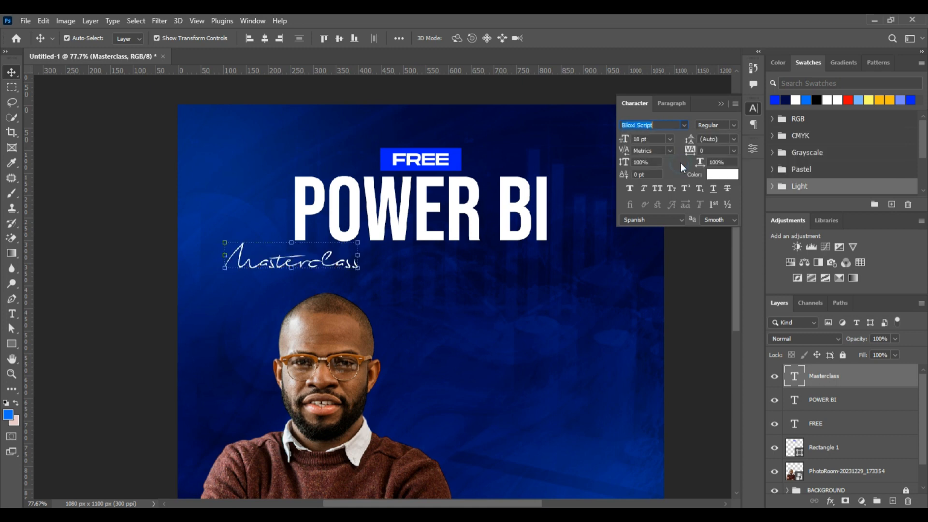
left_click(721, 104)
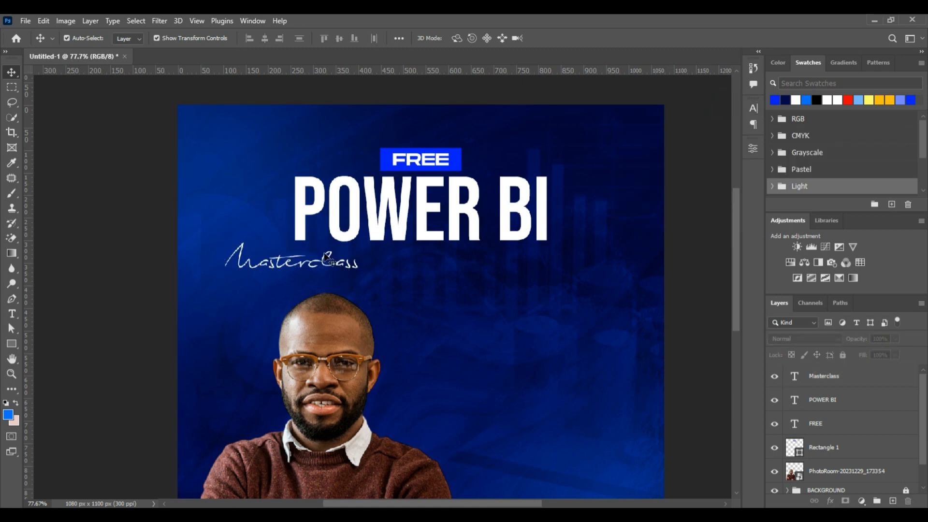
Scale the Masterclass text to 141.11% and place it beneath POWER BI, slightly overlapping the title's lower edge
left_click(332, 261)
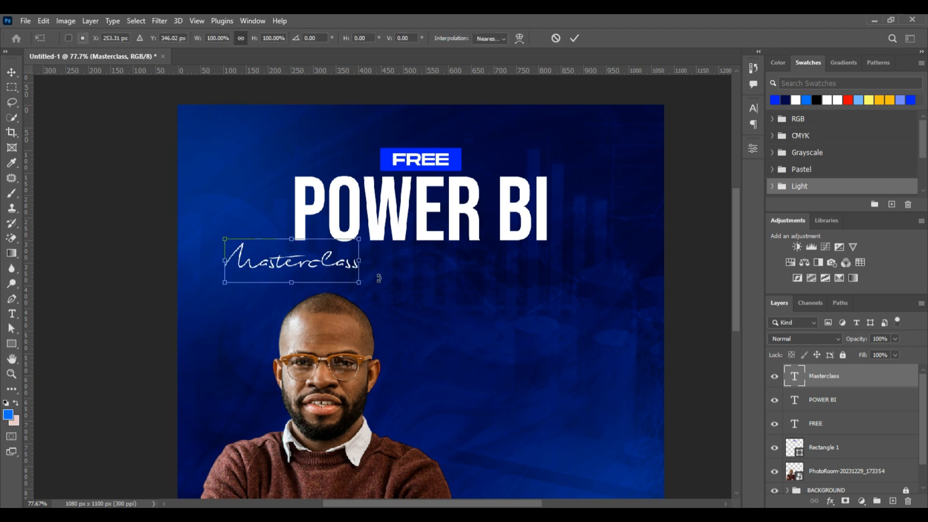
left_click_drag(359, 255, 444, 256)
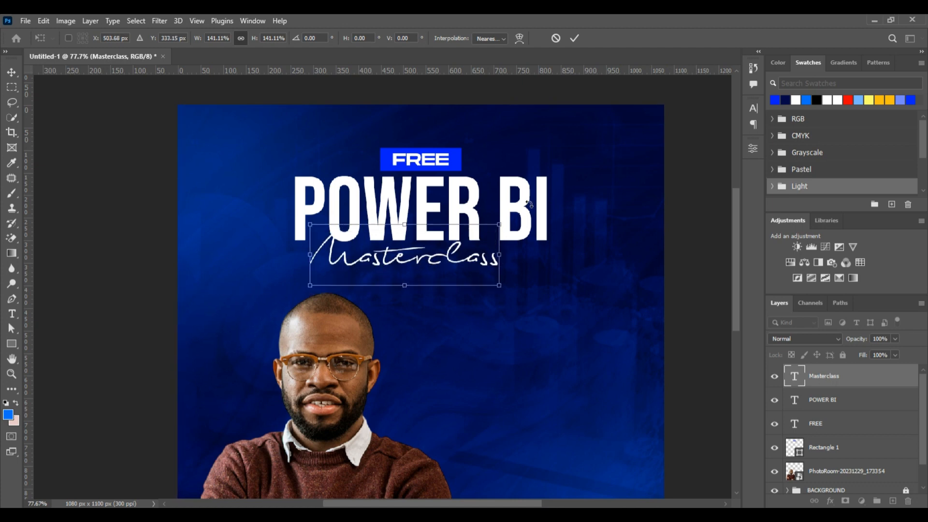
left_click(575, 38)
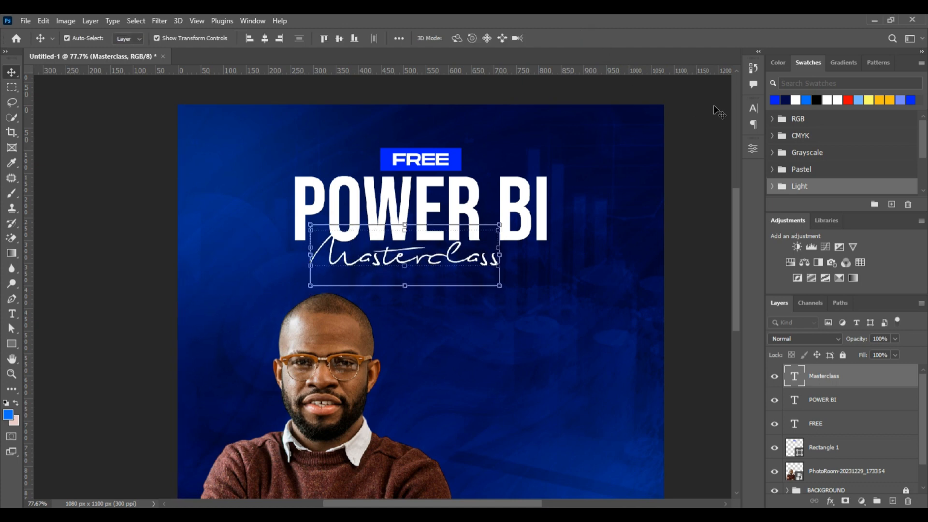
Set the Masterclass text's letter tracking to 60
left_click(754, 108)
mouse_move(693, 151)
left_mouse_down()
mouse_move(710, 152)
mouse_move(690, 151)
mouse_move(698, 150)
left_mouse_up()
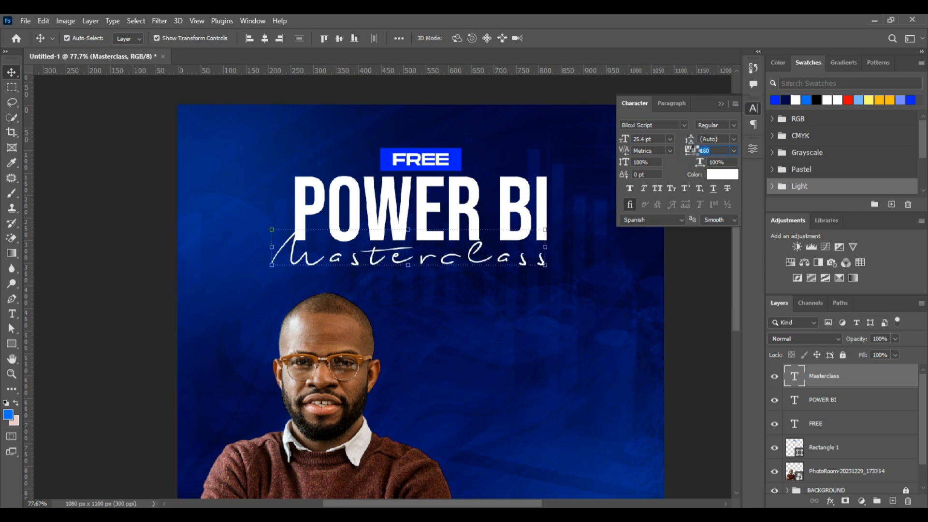
left_click_drag(696, 150, 690, 150)
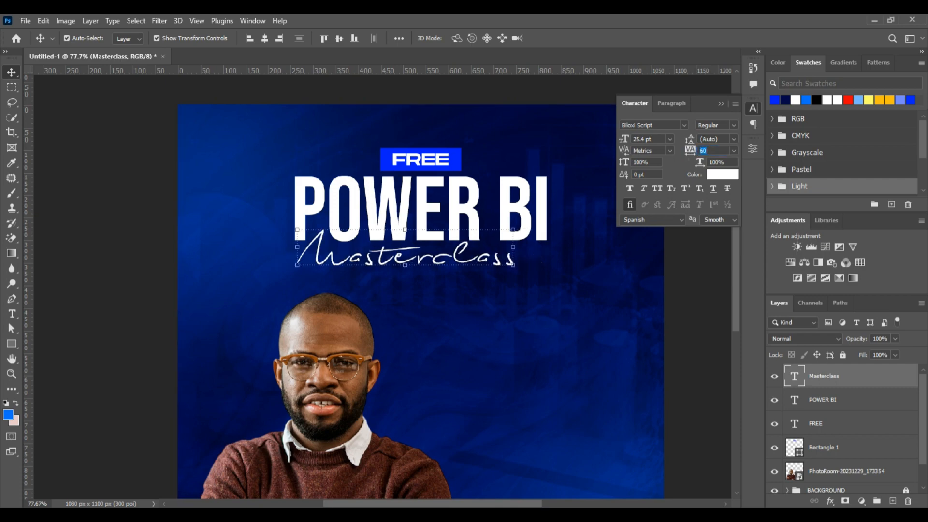
Scale the Masterclass text proportionally to 108.74% so it spans nearly the full width of POWER BI
left_click(571, 515)
left_click(571, 515)
left_click(721, 104)
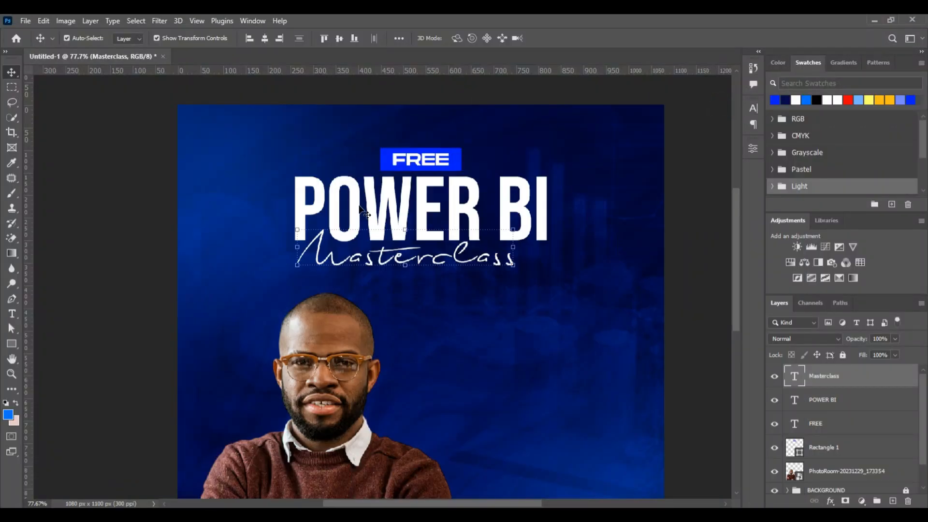
left_click_drag(515, 267, 550, 261)
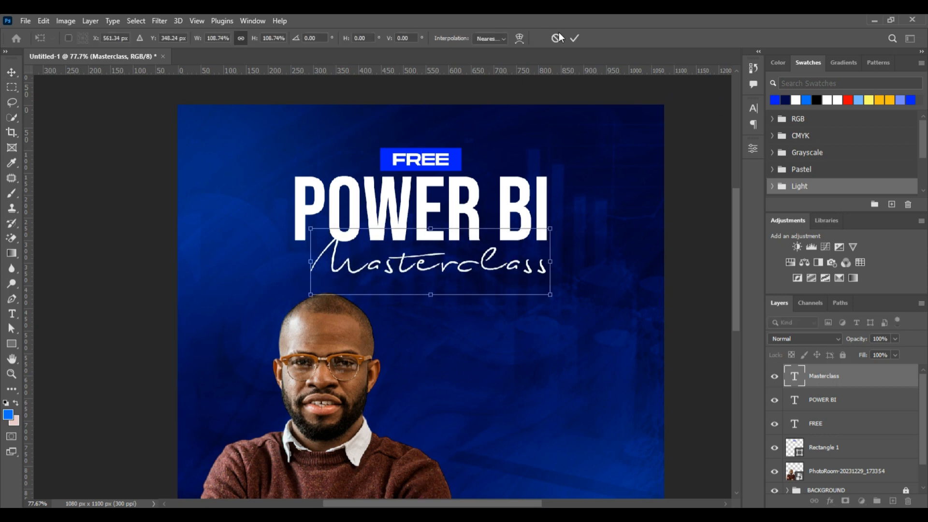
left_click(573, 38)
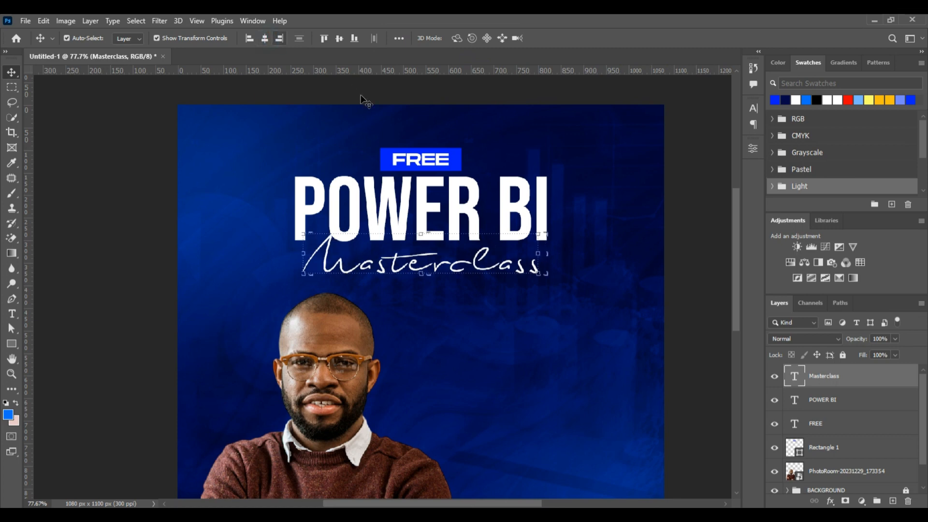
Nudge the Masterclass text up slightly so it overlaps the lower edge of POWER BI, and deselect it
key("Up")
key("Up")
key("Up")
key("Up")
key("Up")
key("Up")
key("Up")
key("Up")
key("Up")
key("Up")
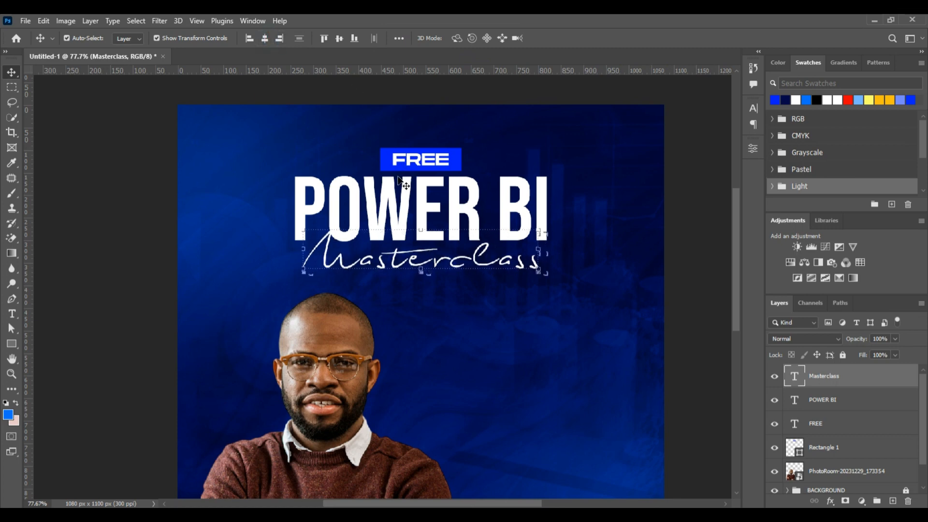
left_click(677, 201)
scroll(424, 198, "down", 3)
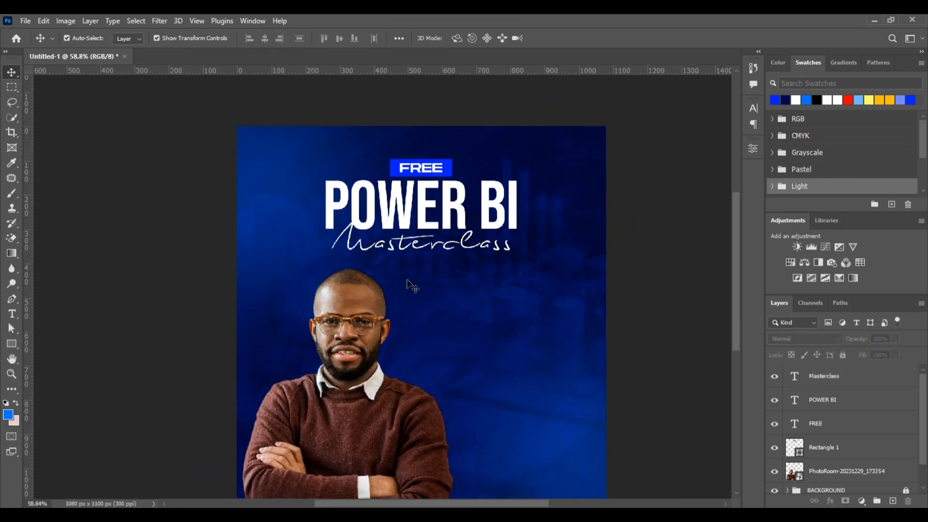
Scale the POWER BI and Masterclass texts together to 107.72% around their centre
scroll(396, 293, "up", 1)
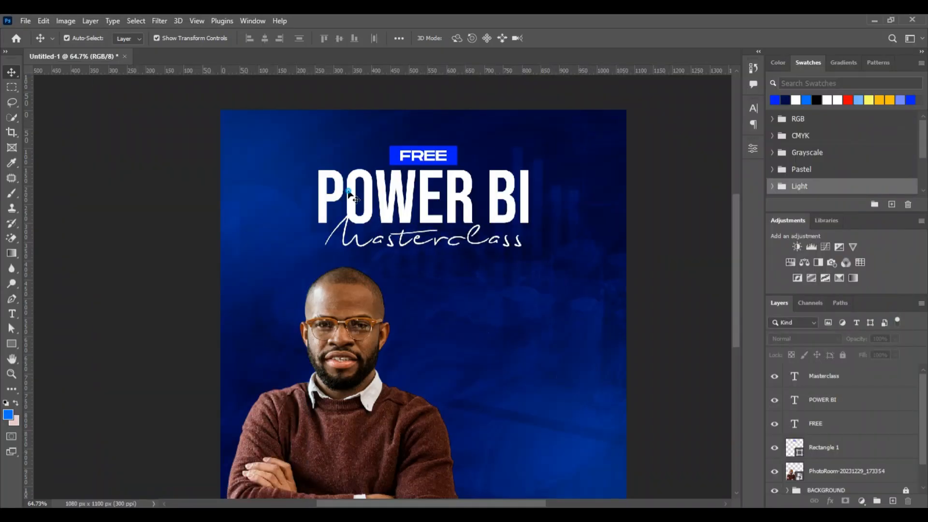
left_click(349, 193)
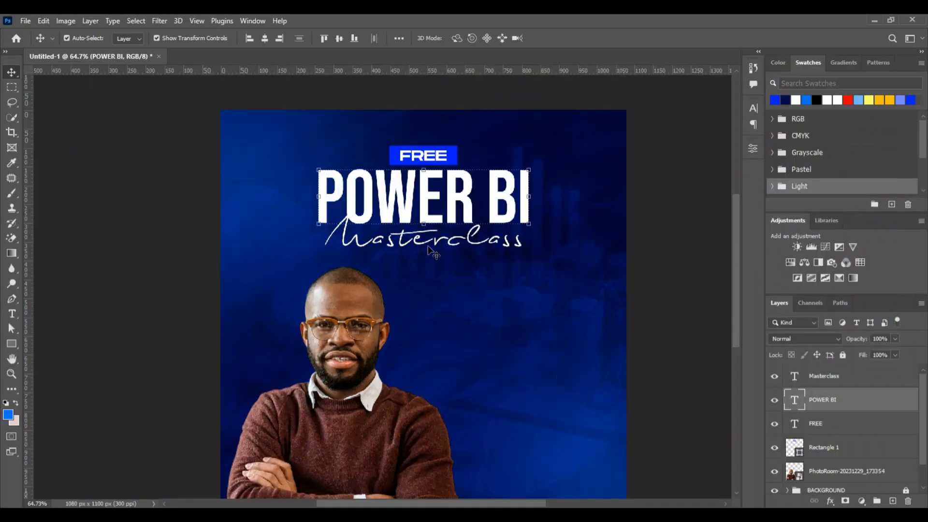
left_click(442, 246, "shift")
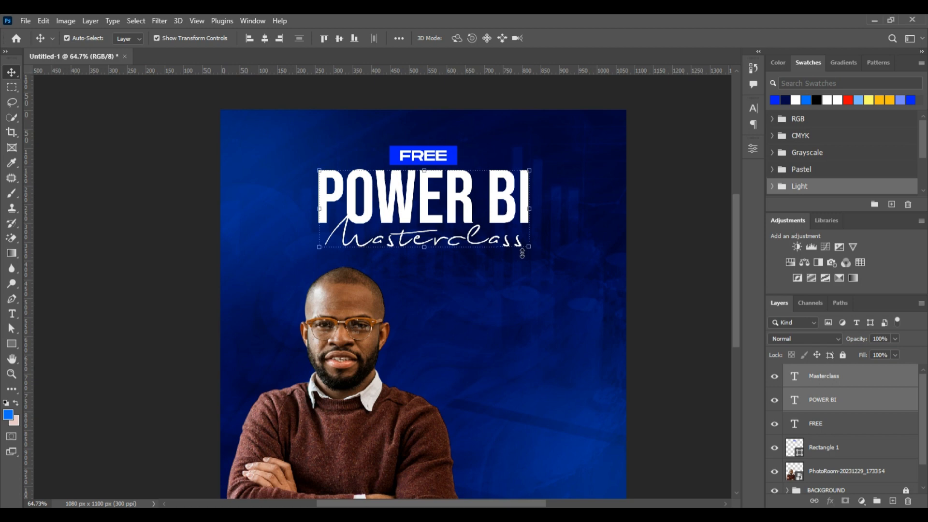
left_click_drag(529, 249, 536, 251)
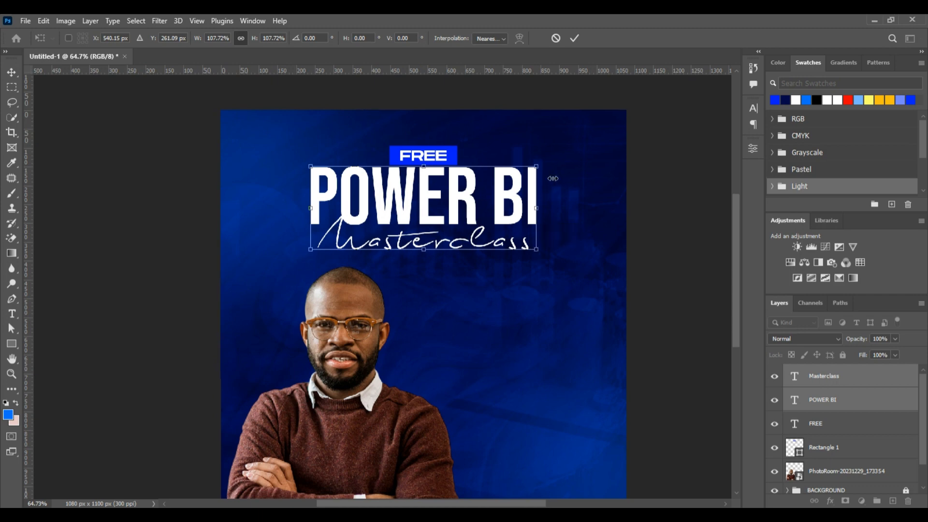
left_click(576, 39)
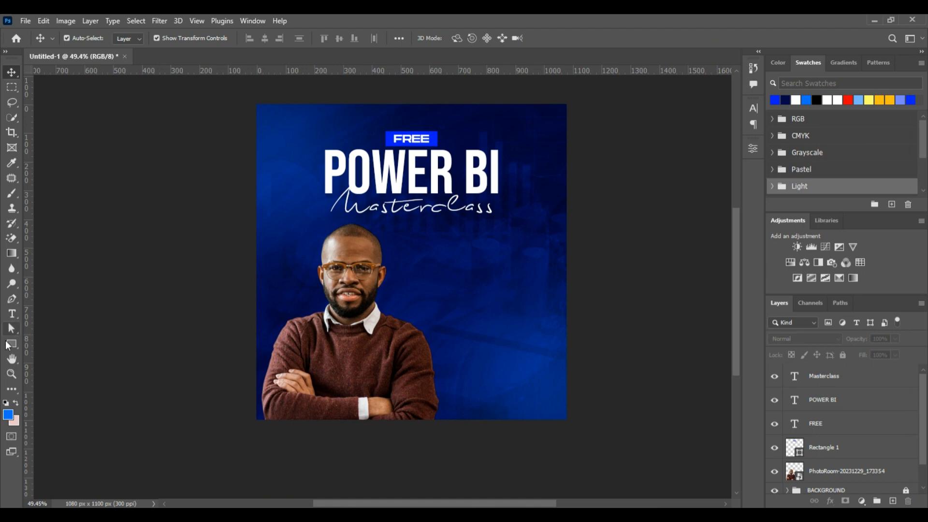
Draw a rectangle about 848 x 322 px beside the man's head, extending past the canvas's right edge
left_click(8, 344)
left_click(61, 340)
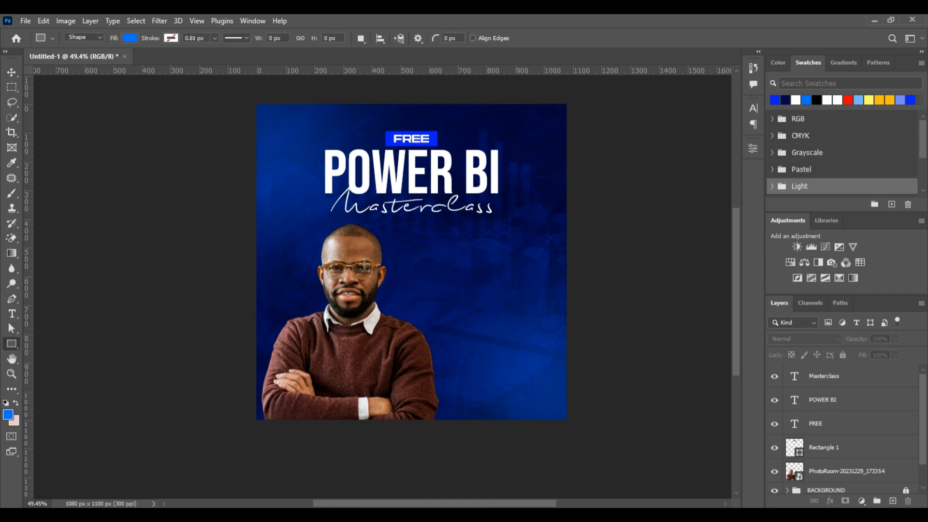
left_click_drag(364, 242, 608, 334)
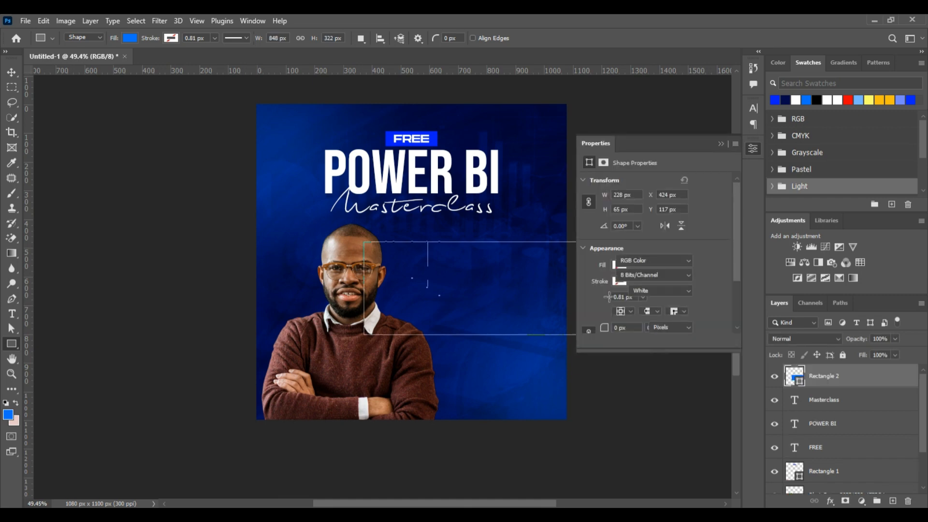
left_click(720, 144)
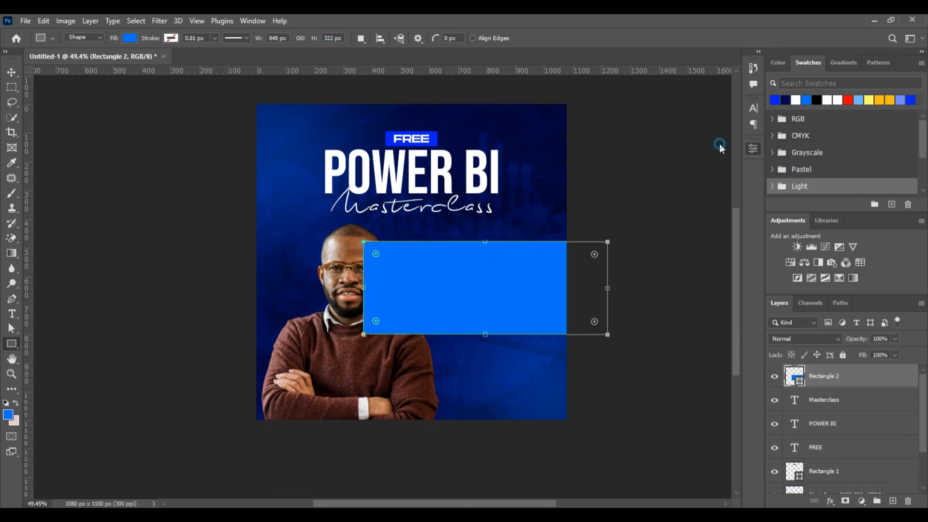
Fill the large rectangle with white and place its layer below the man's photo, just above the BACKGROUND group
left_click(793, 100)
left_click(13, 72)
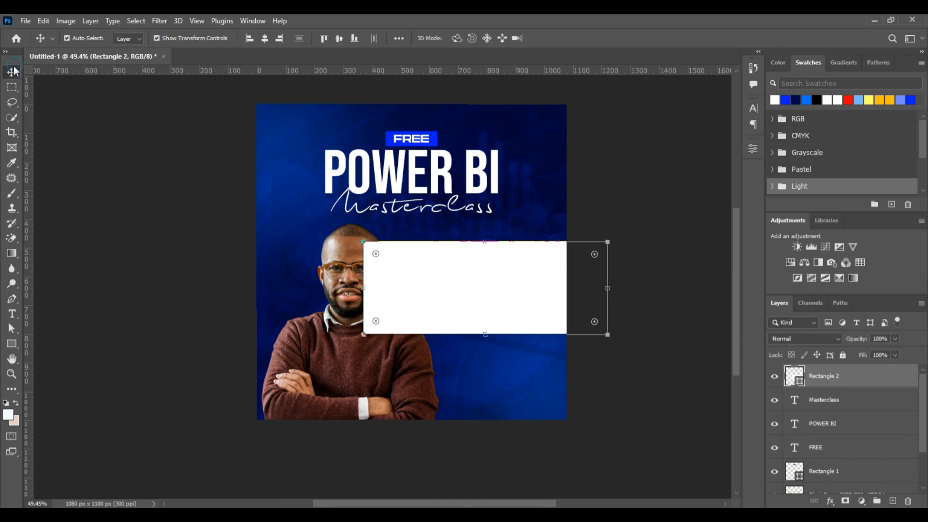
left_click_drag(870, 379, 856, 459)
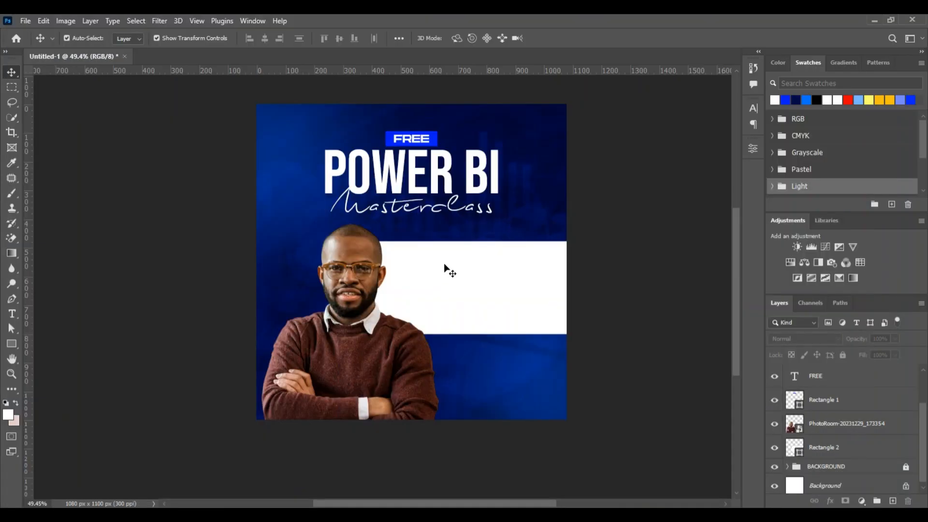
Duplicate the blue rectangle behind FREE and place the copy near the upper edge of the white panel
scroll(445, 270, "up", 2)
left_click(432, 114)
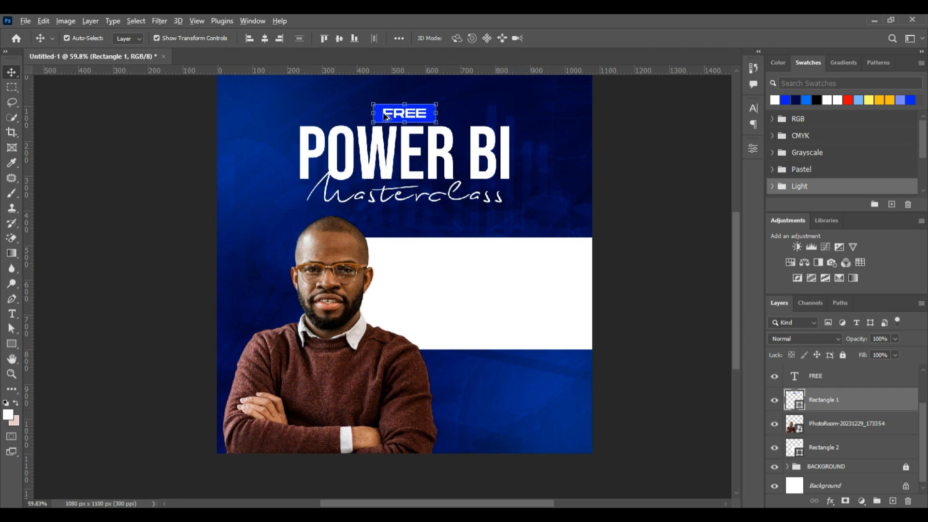
left_click_drag(394, 119, 414, 263)
key("ctrl+j")
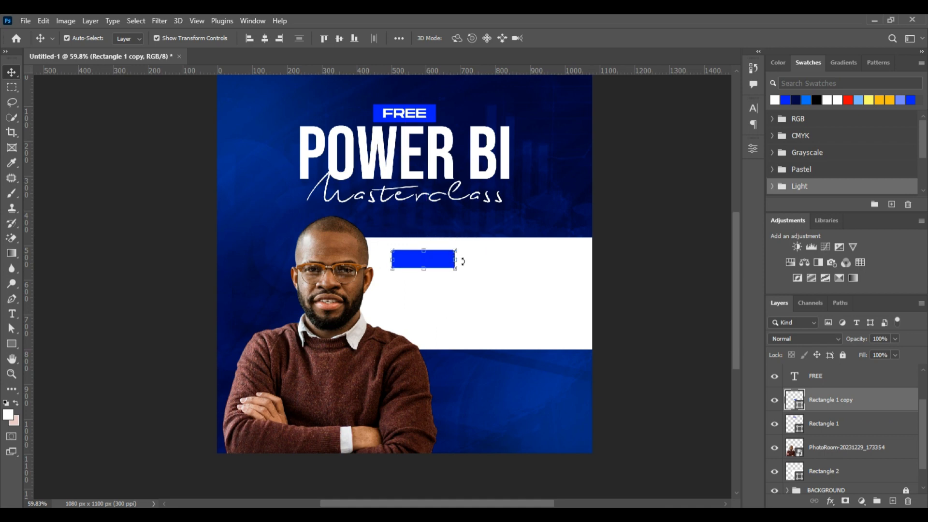
Stretch the copied blue rectangle to the right to 242.07% width and 100.85% height
scroll(463, 261, "up", 3)
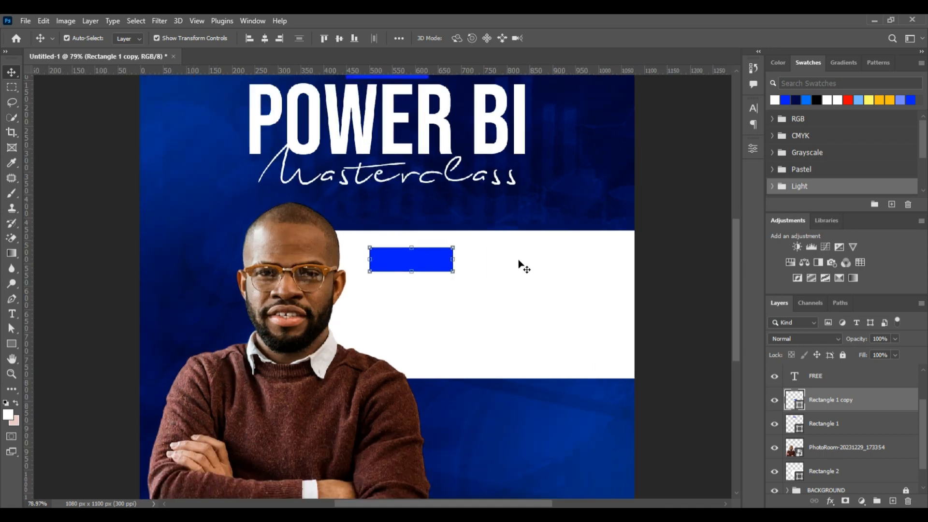
left_click(453, 258)
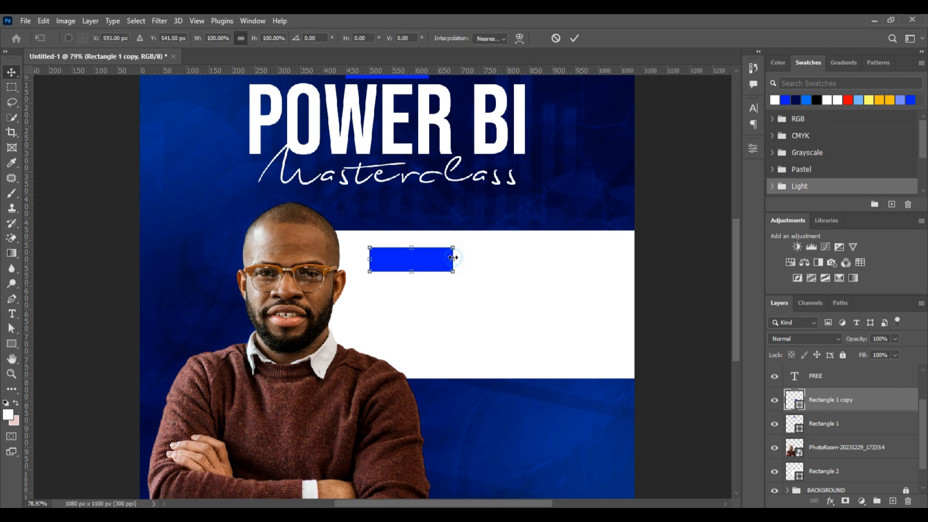
left_click_drag(455, 257, 576, 259)
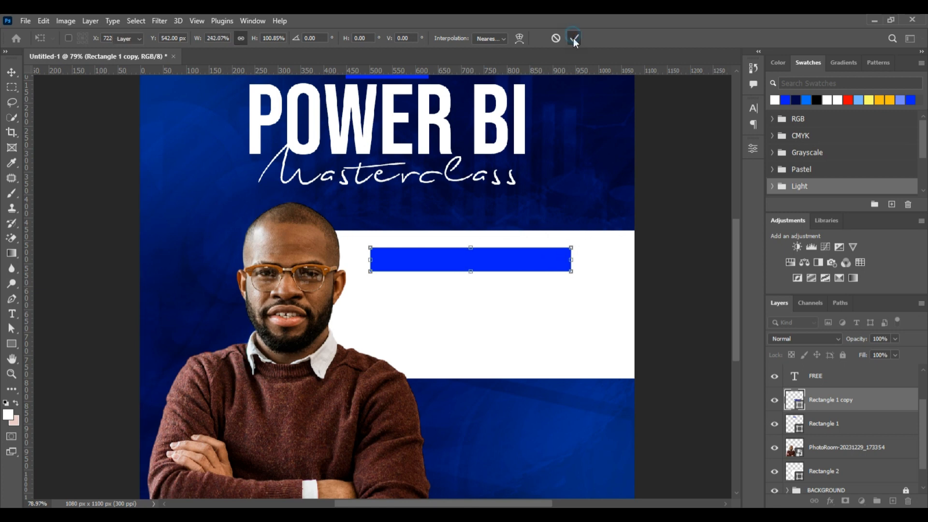
left_click(574, 38)
key("ctrl+plus")
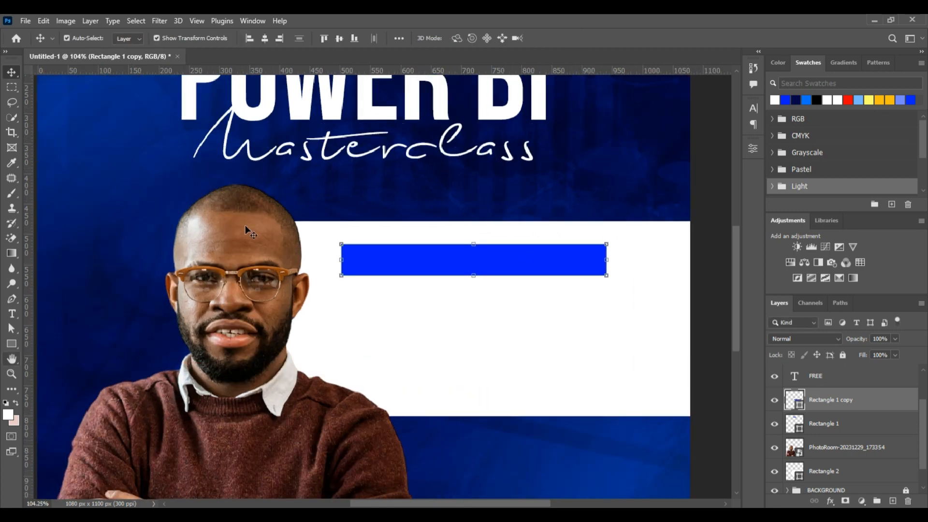
left_click(12, 313)
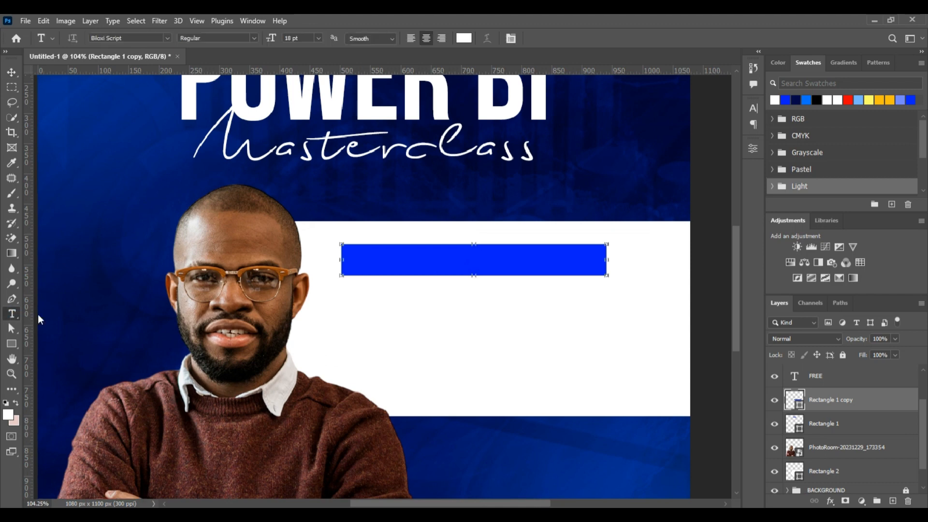
left_click(380, 260)
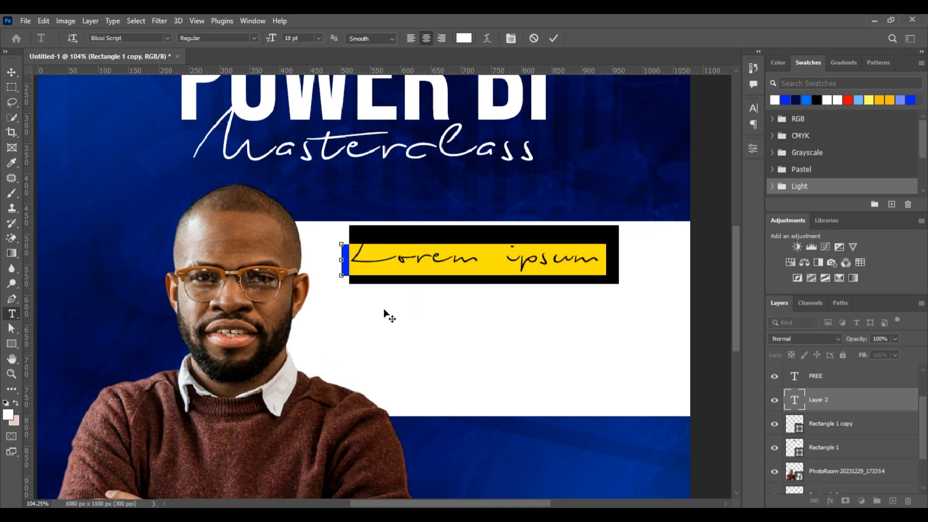
left_click(553, 38)
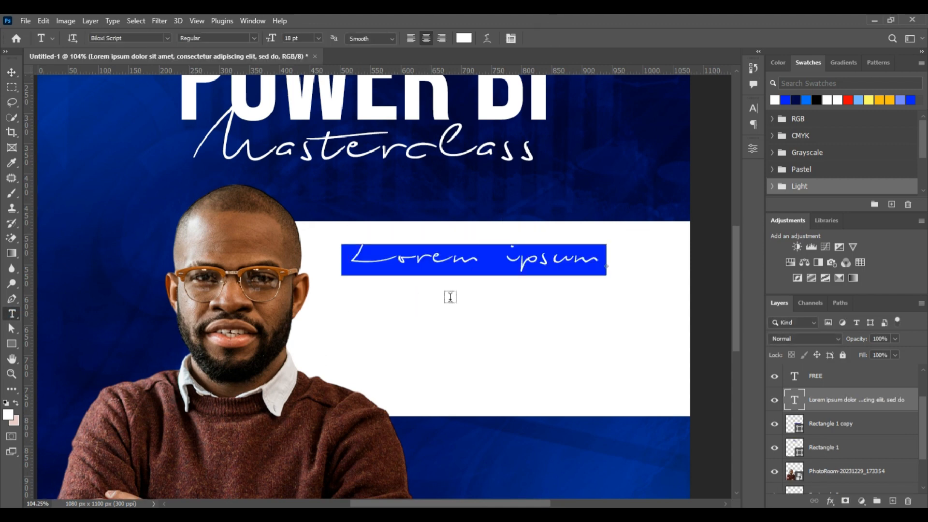
key("v")
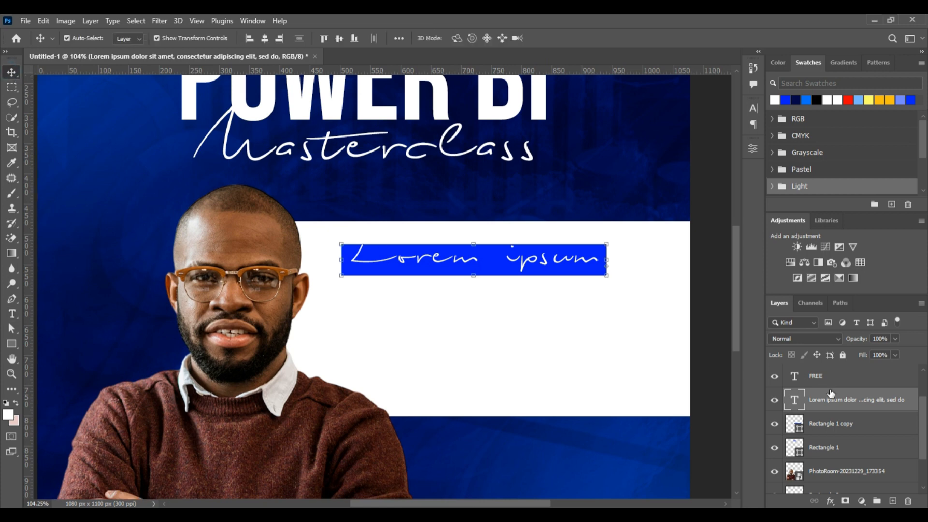
key("Delete")
Add a blue text line reading "course content" on the white panel below the blue bar
left_click(13, 314)
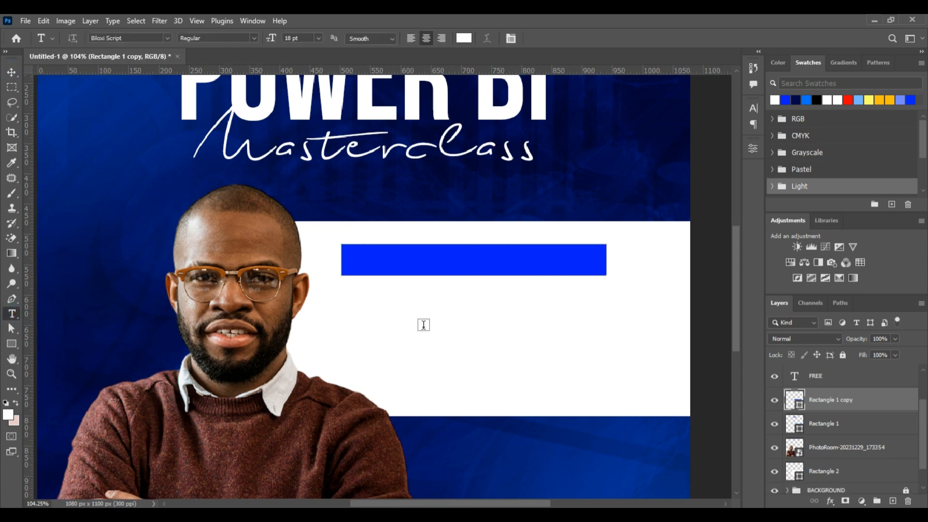
left_click(423, 322)
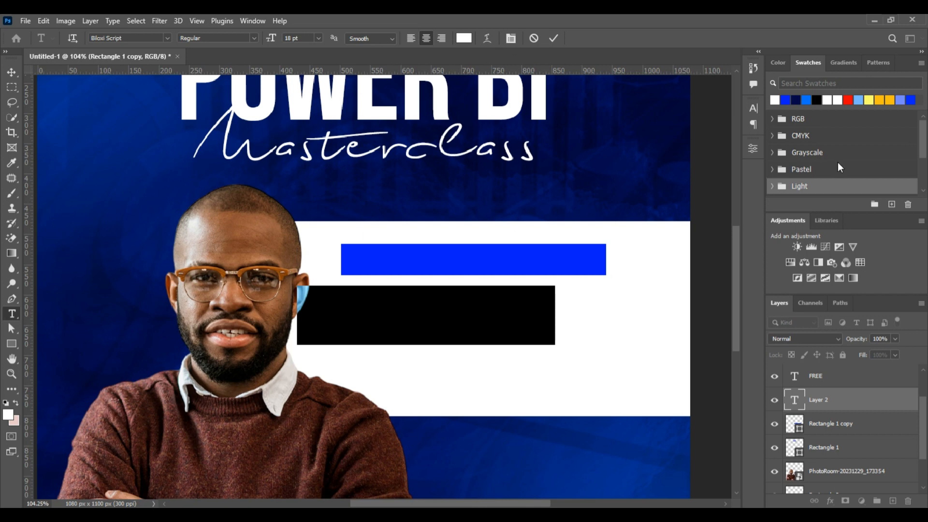
left_click(786, 100)
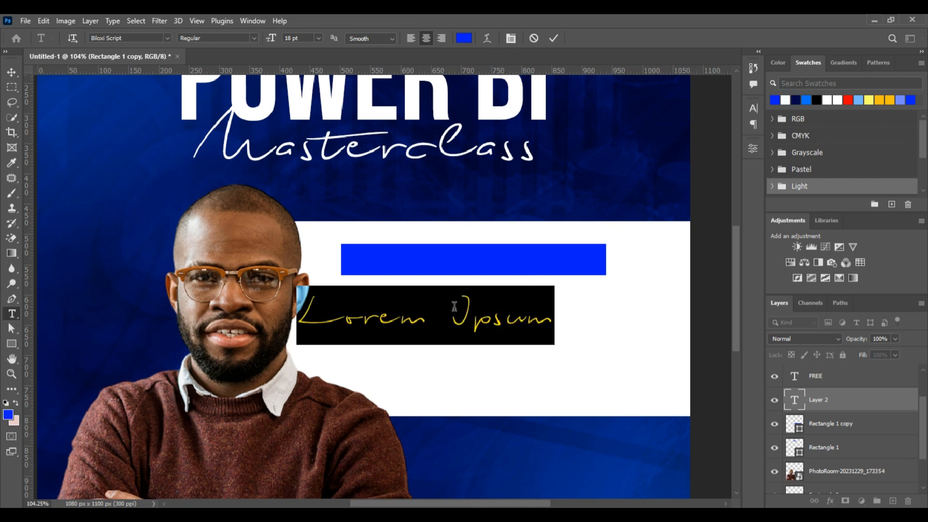
type("course")
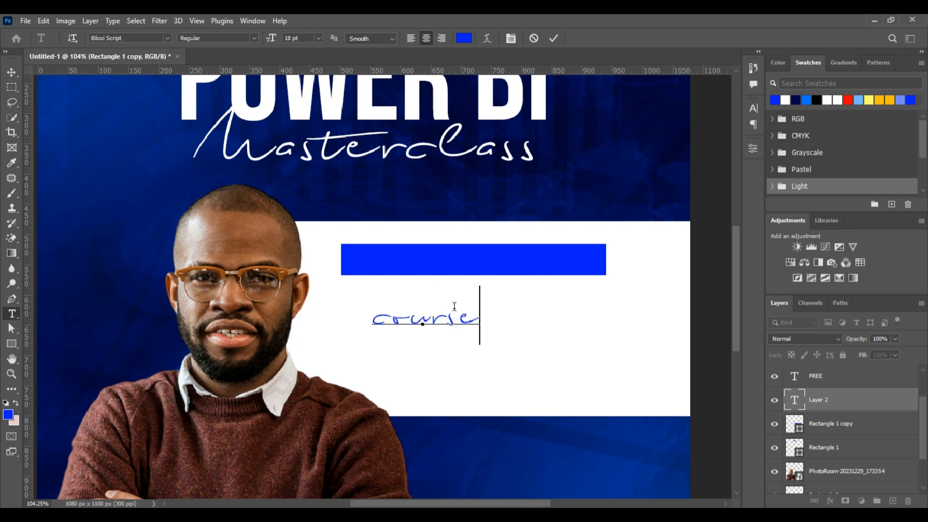
type(" content")
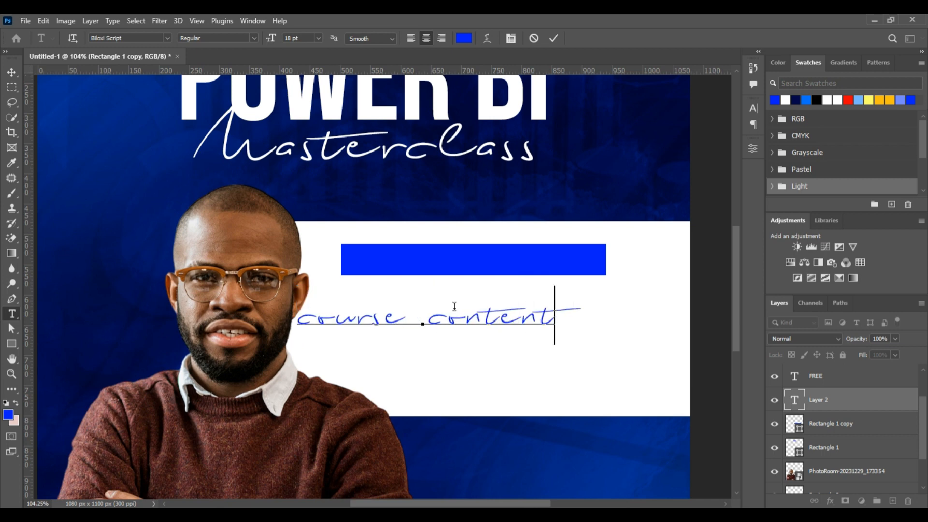
left_click(555, 37)
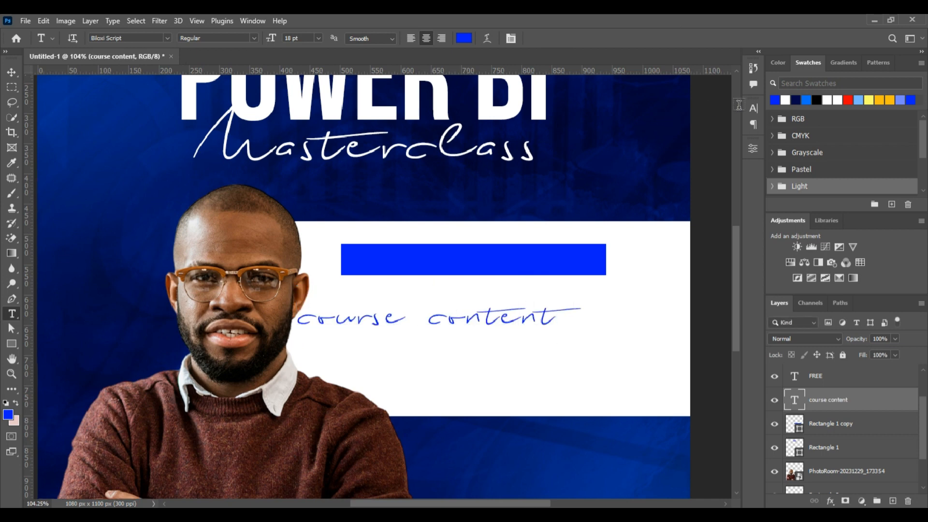
Set the course content text's tracking to 0 and change its font to Monument Extended Regular
left_click(754, 108)
left_click(718, 151)
left_click(734, 151)
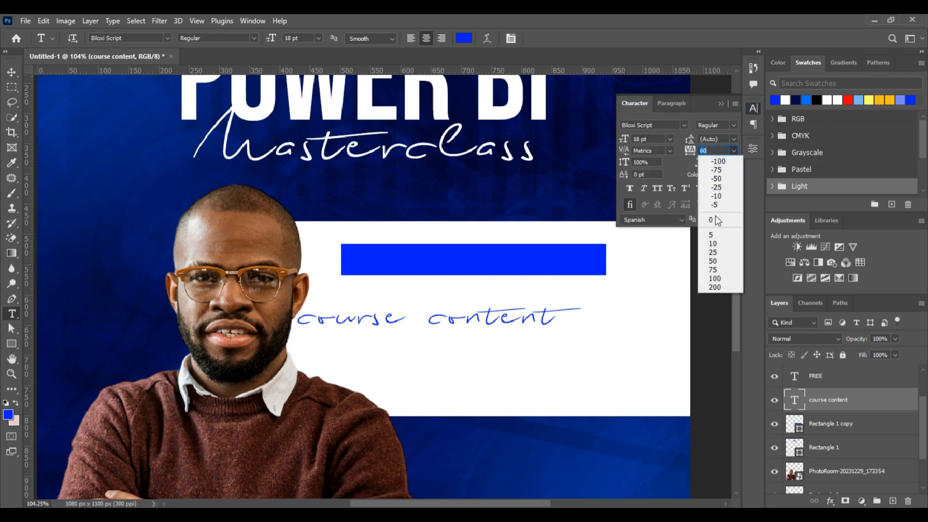
left_click(713, 220)
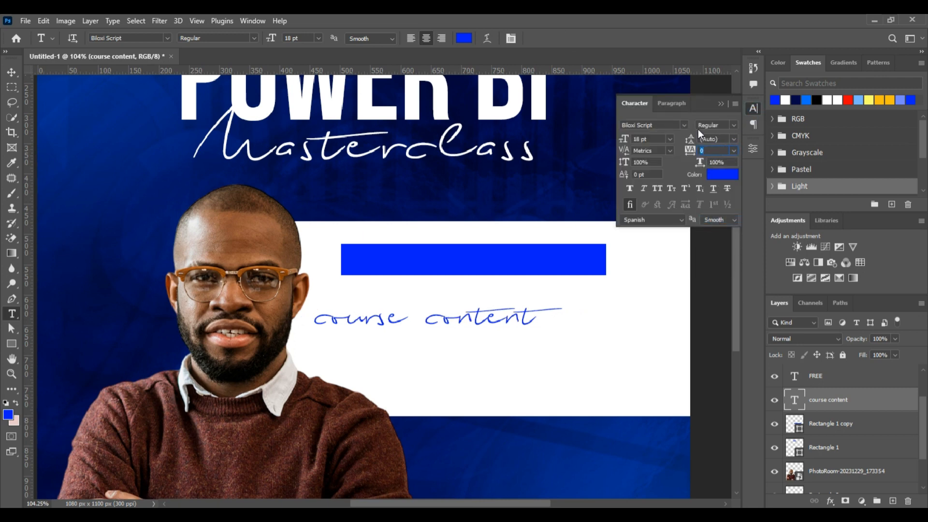
left_click(684, 125)
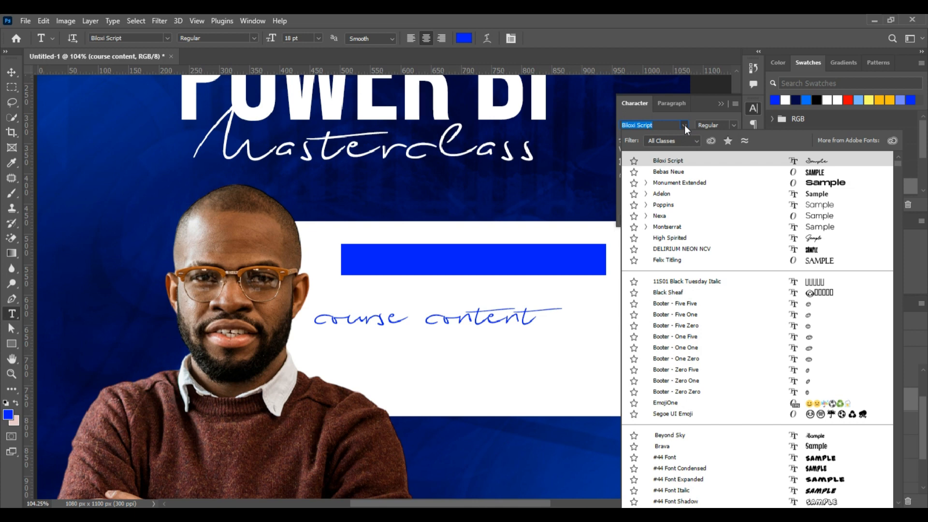
left_click(678, 183)
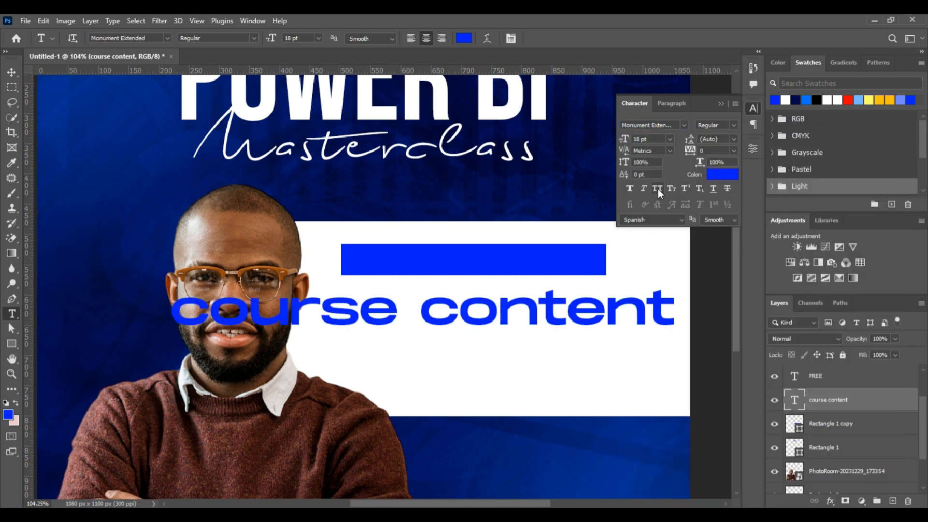
Set the course content text on the white panel in all caps
left_click(658, 189)
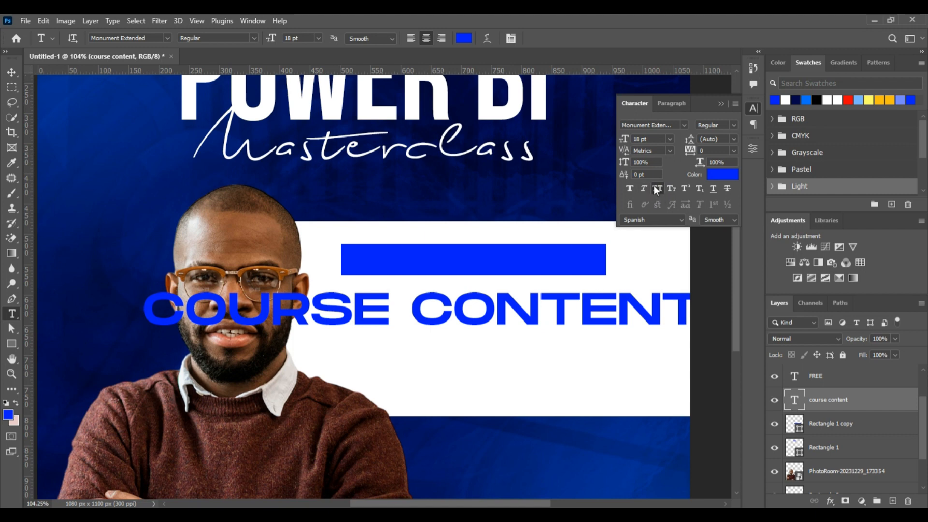
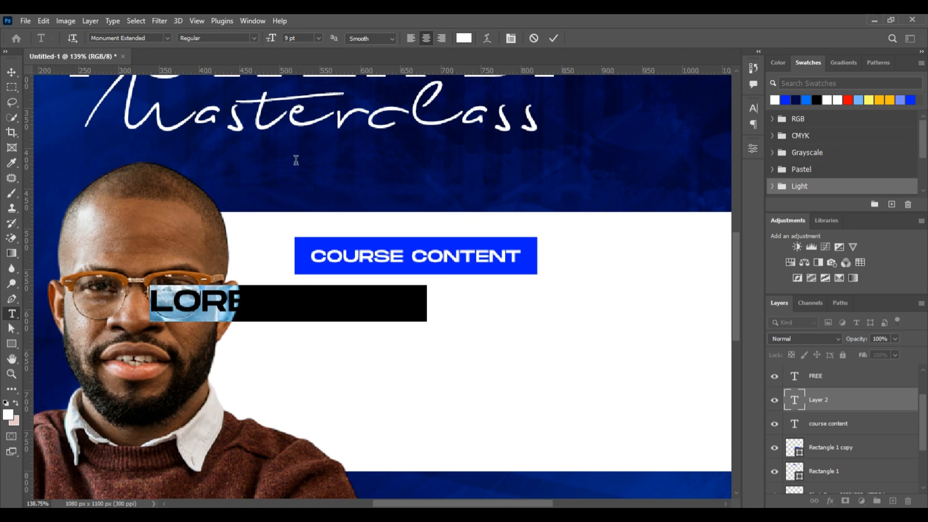
Set the new placeholder text line below the COURSE CONTENT bar to 6 pt and turn off its all caps
left_click(322, 39)
left_click(304, 64)
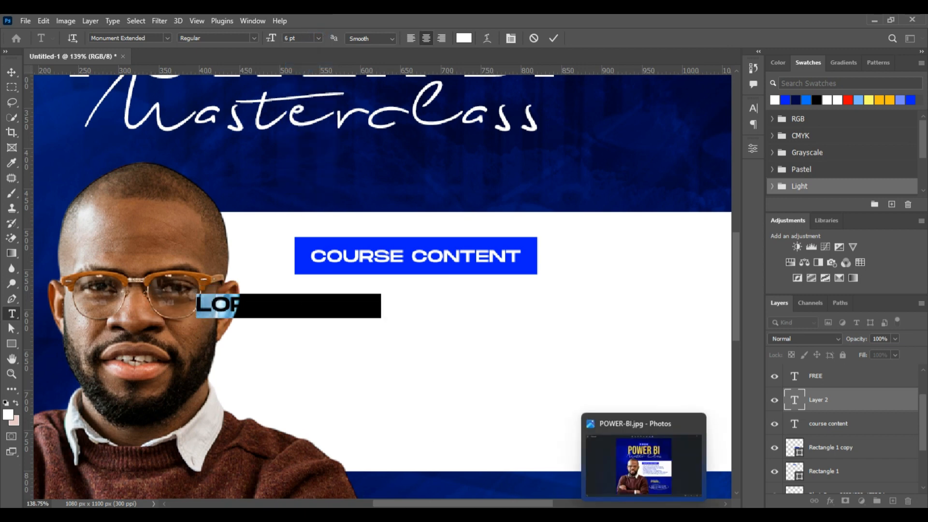
left_click(754, 109)
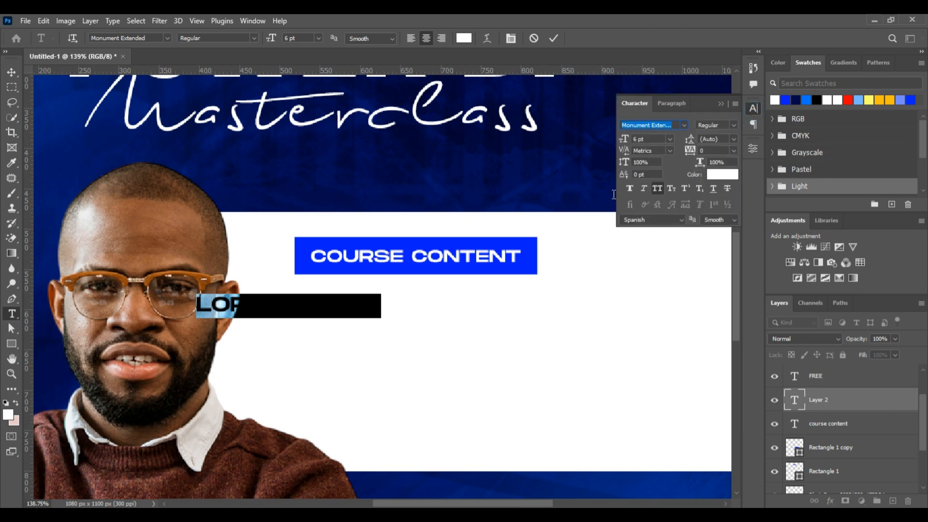
left_click(658, 188)
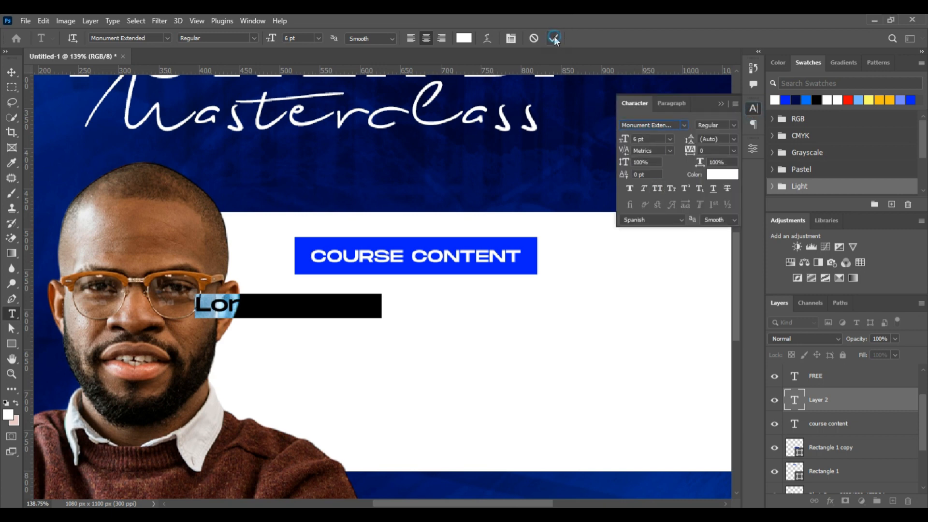
left_click(553, 38)
Replace the Lorem Ipsum placeholder with a dash and a space, and colour it with the blue swatch
double_click(240, 307)
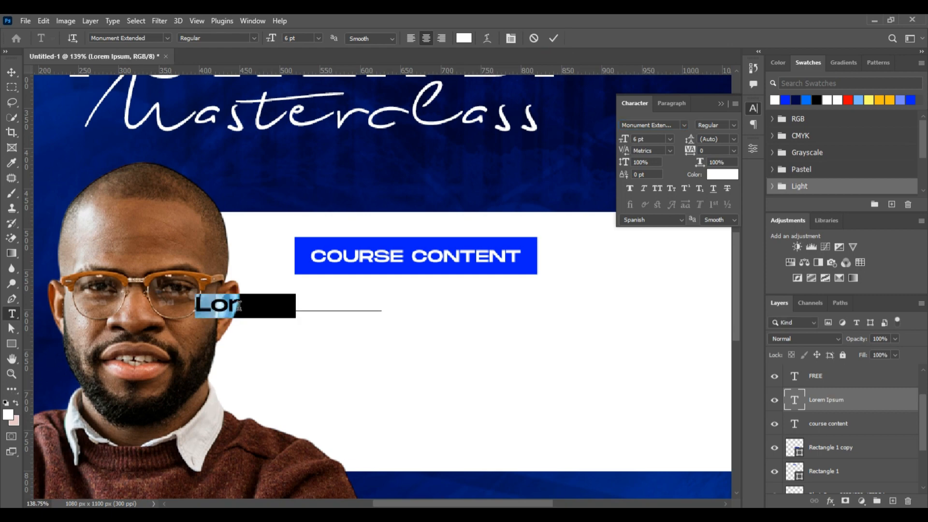
key("ctrl+a")
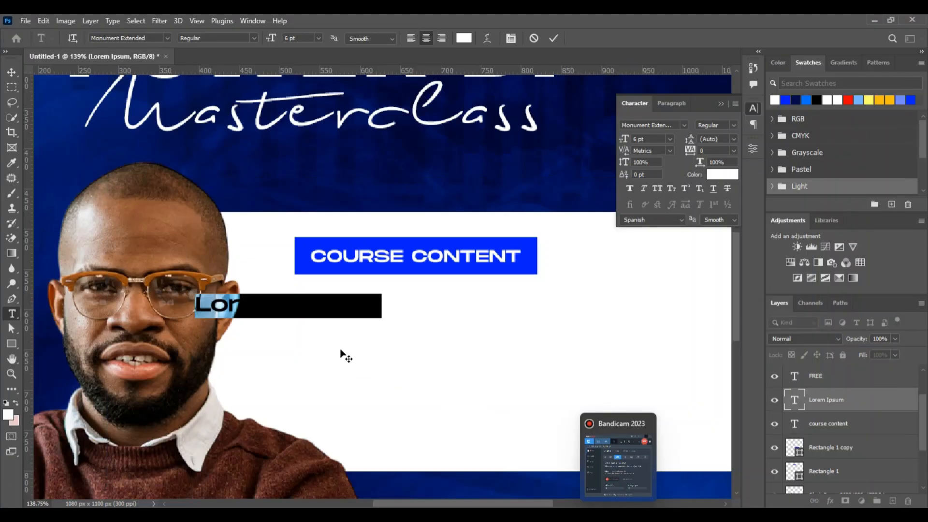
key("BackSpace")
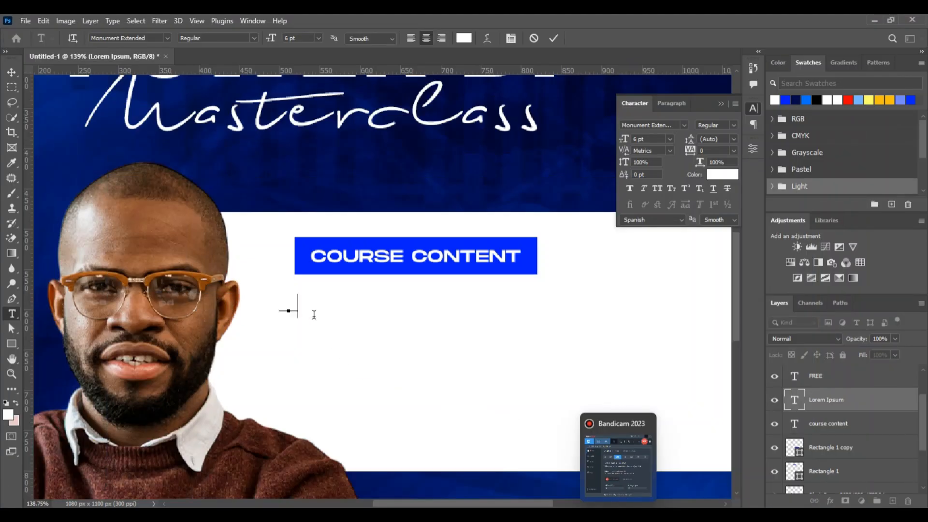
type("t")
key("ctrl+a")
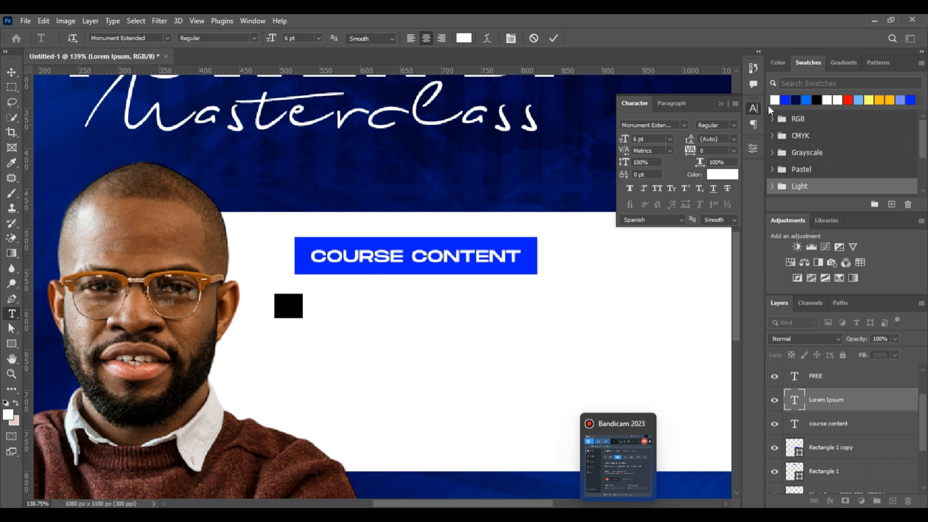
left_click(786, 100)
left_click(307, 302)
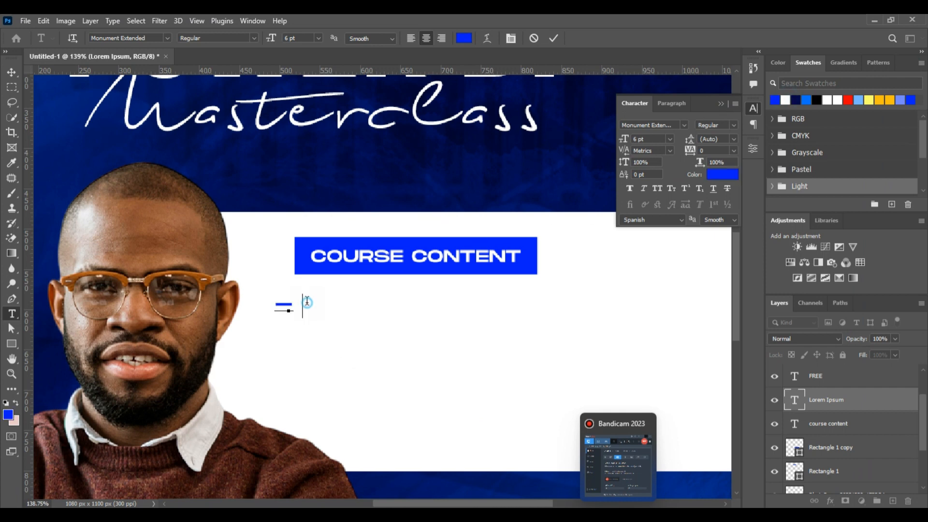
Write "Introduction to PowerBI" after the dash as the first course content item
type("Introd")
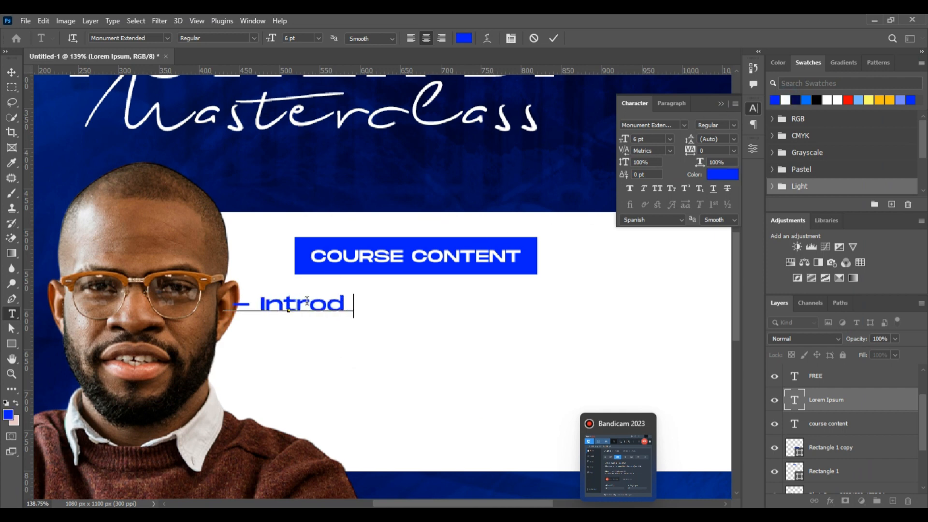
type("uction to Power")
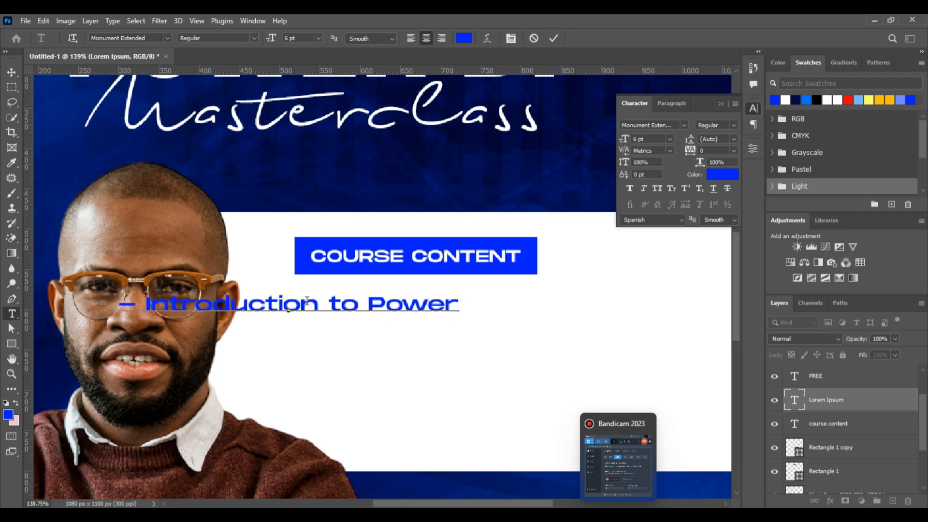
type("BI")
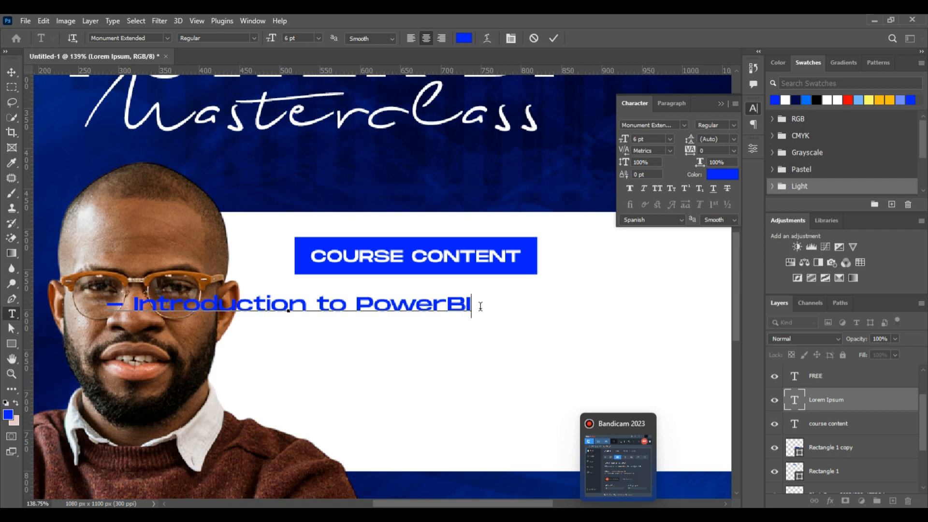
Check the reference flyer POWER-BI.jpg in Photos and, back in Photoshop, add a second list line reading "- Data connection & "
key("Return")
type("-")
left_click(593, 518)
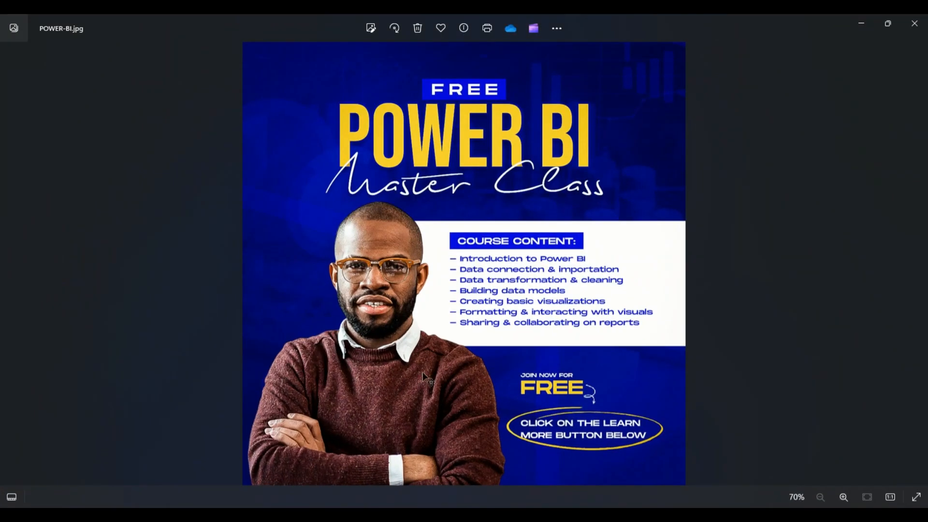
key("alt+Tab")
type("Da")
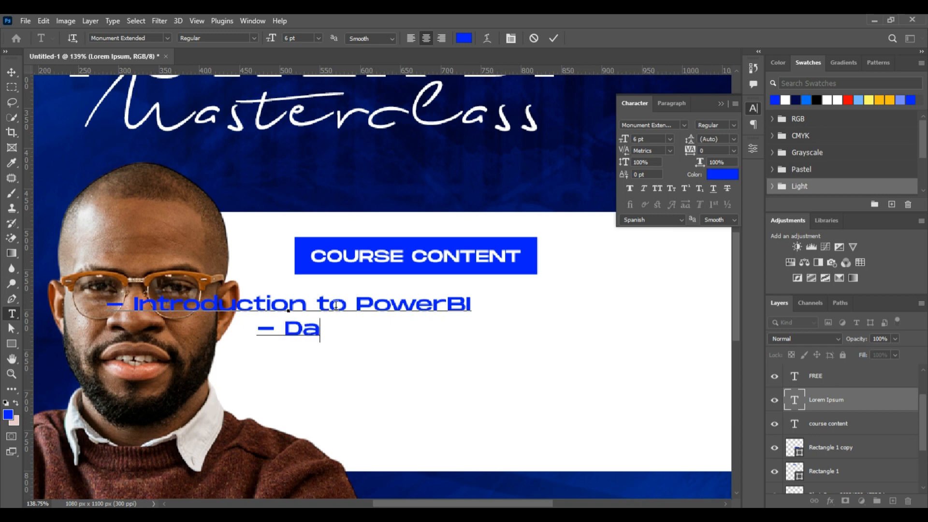
type("ta connec")
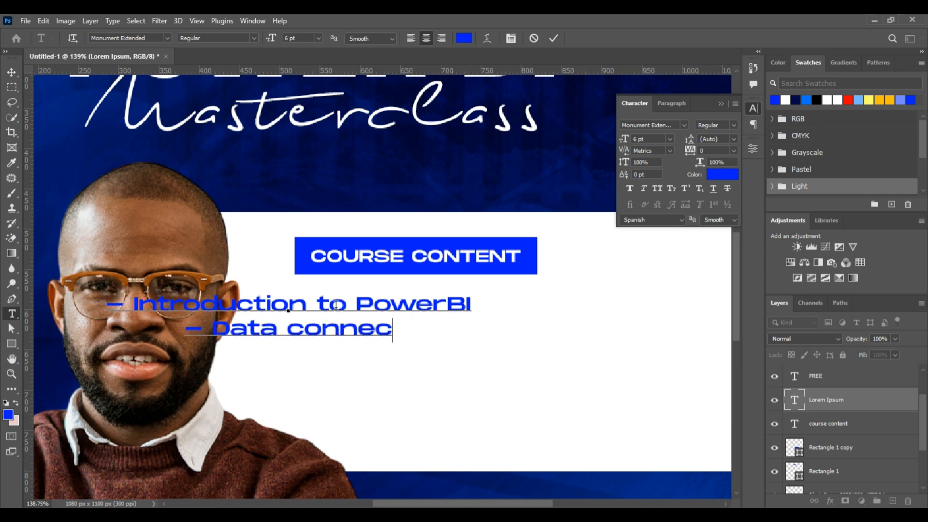
type("tion & ")
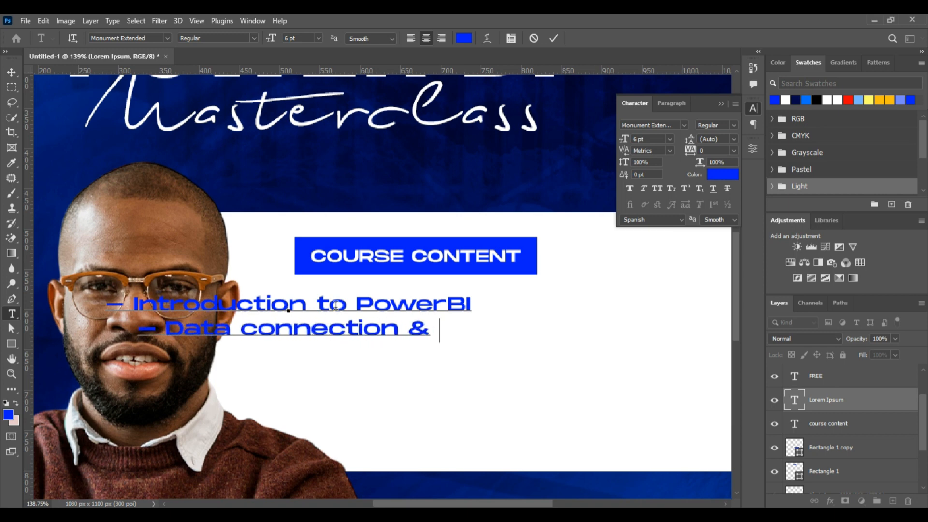
Complete the list with: importation; – Data transformation and cleaning; – Building data models; – Creating basic visualization; – Formatting and interacting with visuals; – Sharing and collaborating on reports
type("importation ")
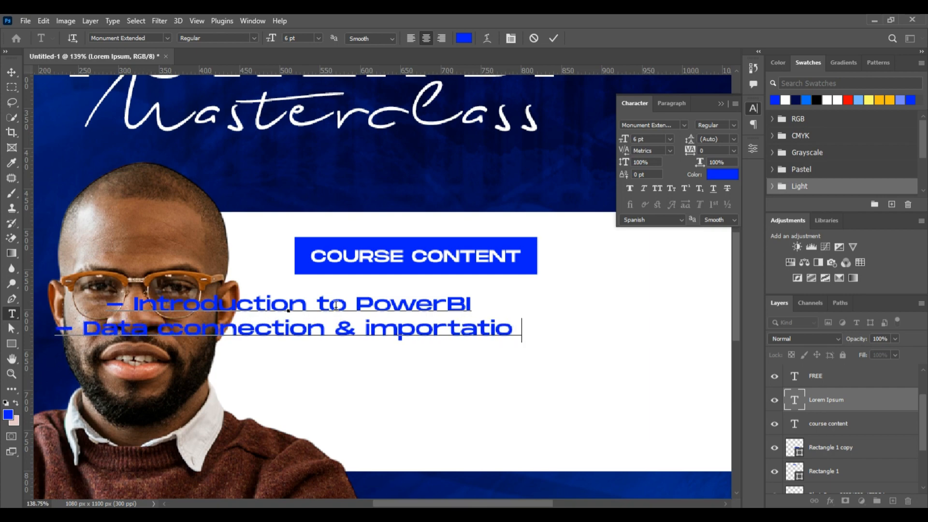
type("–")
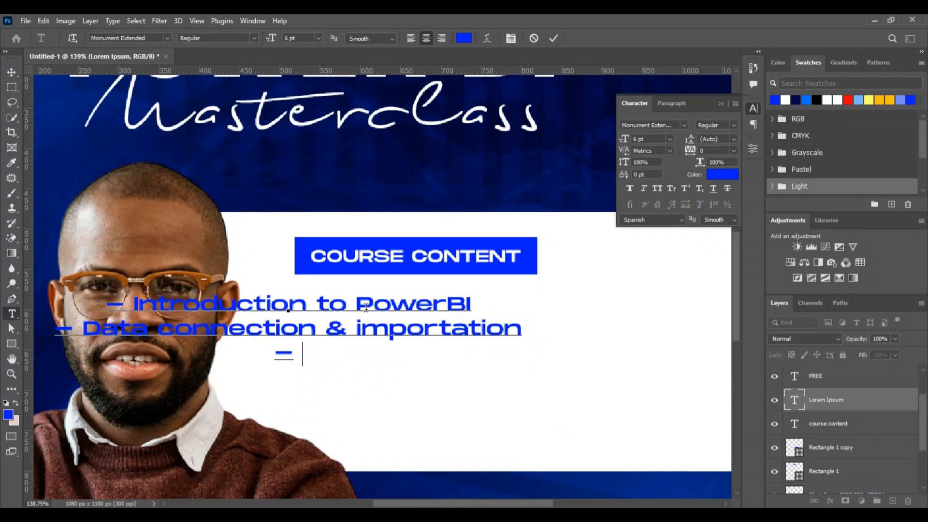
type("Datat tr")
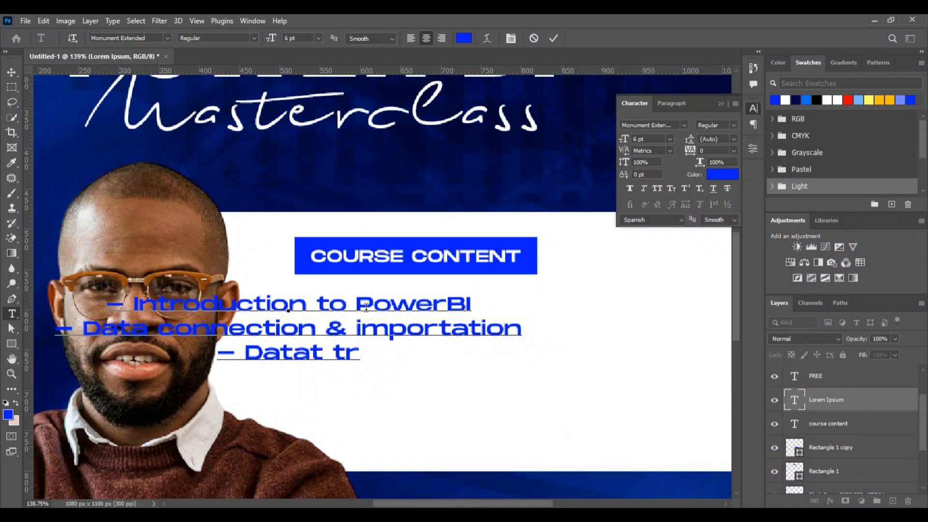
key("BackSpace")
key("BackSpace")
key("BackSpace")
key("BackSpace")
type("trans")
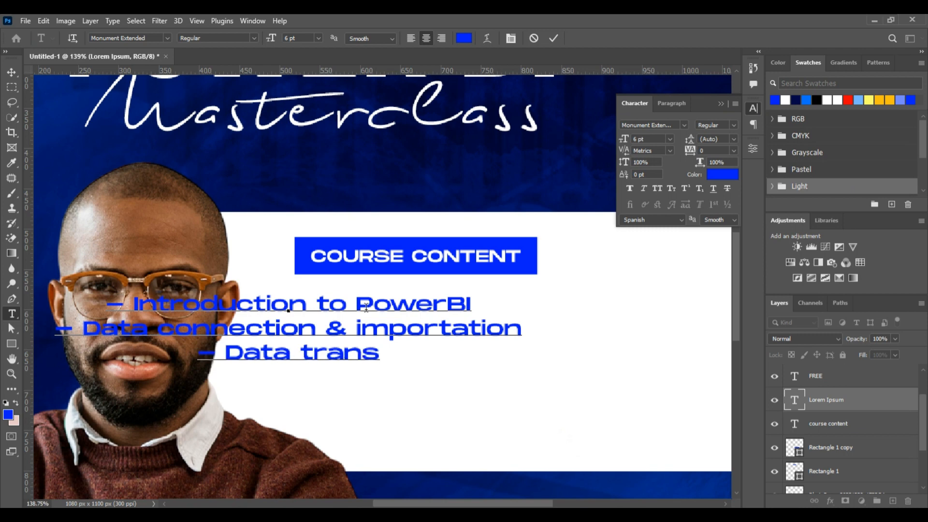
type("form ation fna")
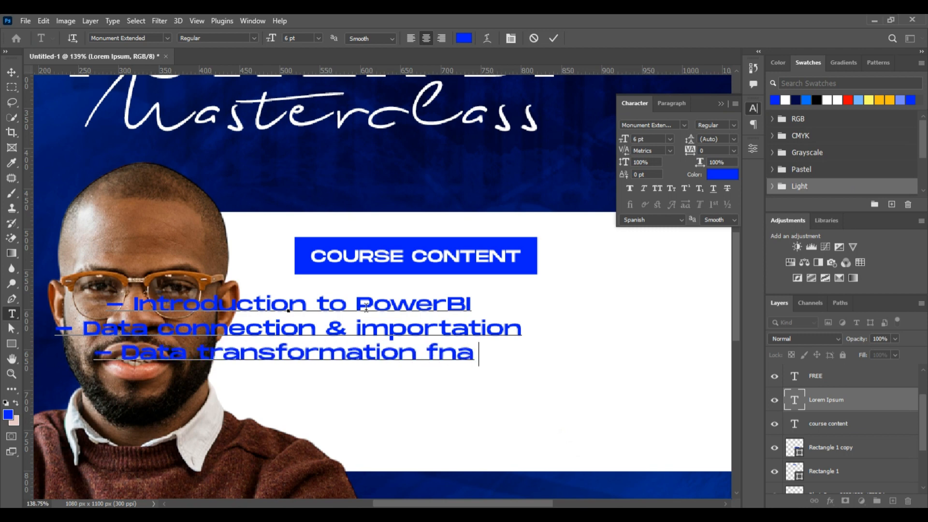
key("BackSpace")
key("BackSpace")
key("BackSpace")
key("BackSpace")
type("and cleaning")
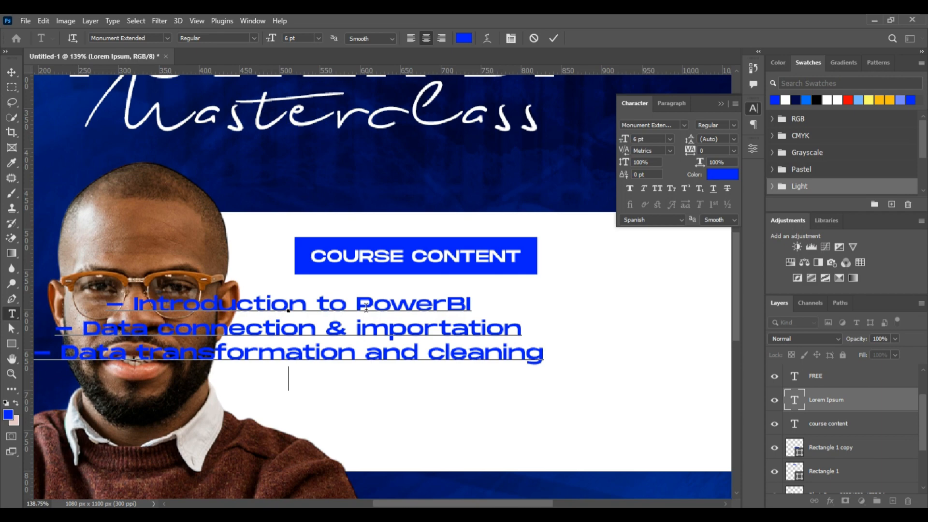
type("– Building data models")
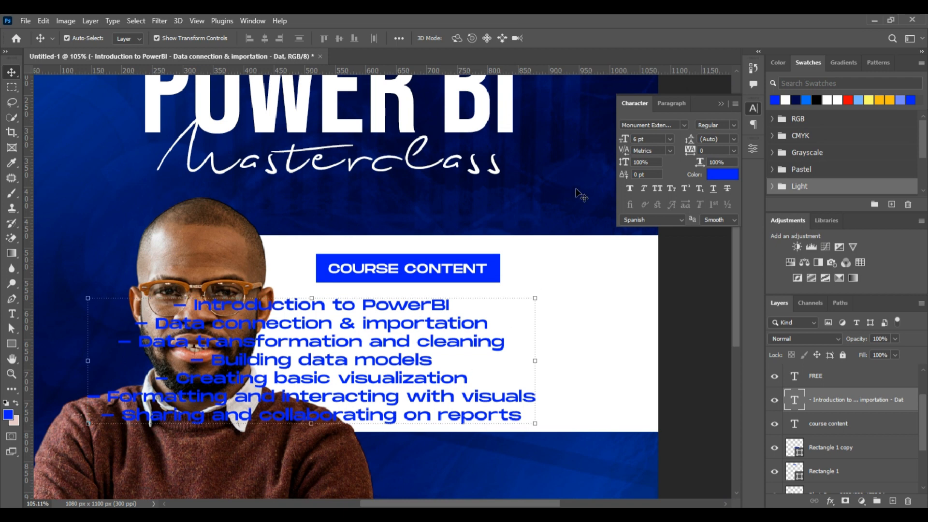
Left-align the course list, scale it to 58.30% and place it under the COURSE CONTENT heading box
left_click(673, 103)
left_click(630, 125)
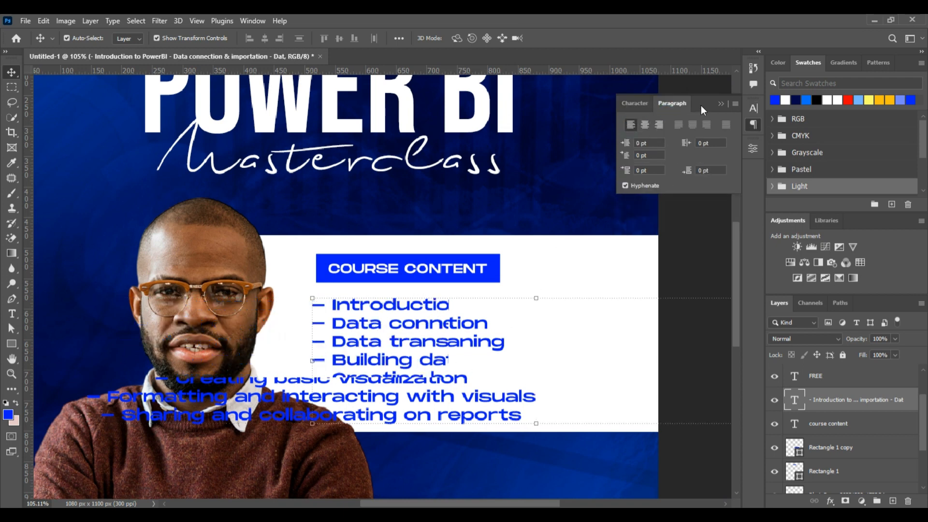
left_click_drag(311, 422, 499, 371)
left_click_drag(517, 341, 397, 333)
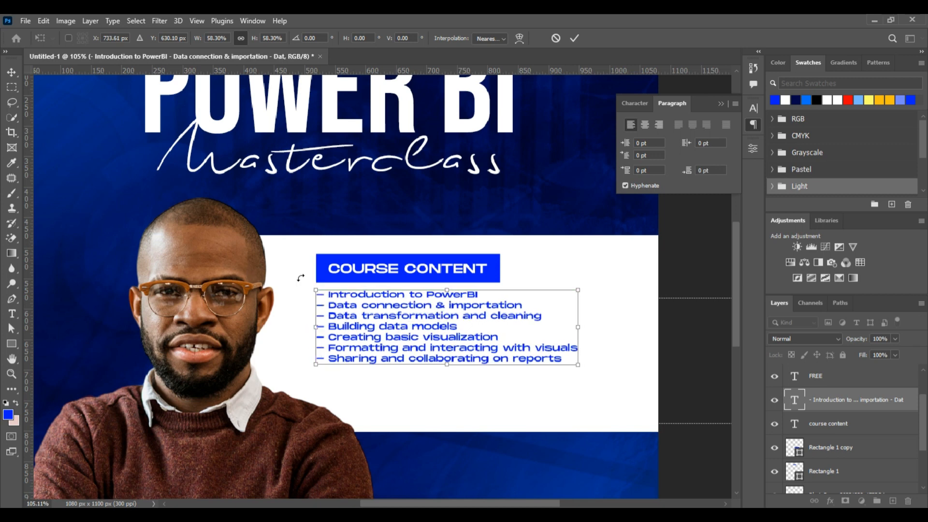
left_click(574, 39)
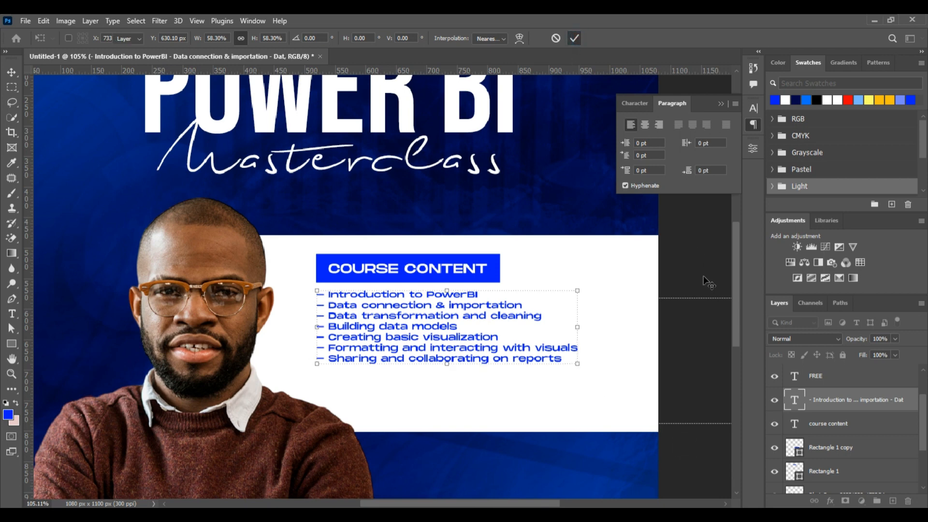
Align the left edges of the course list and the blue box behind the COURSE CONTENT heading, then deselect them
left_click(349, 298)
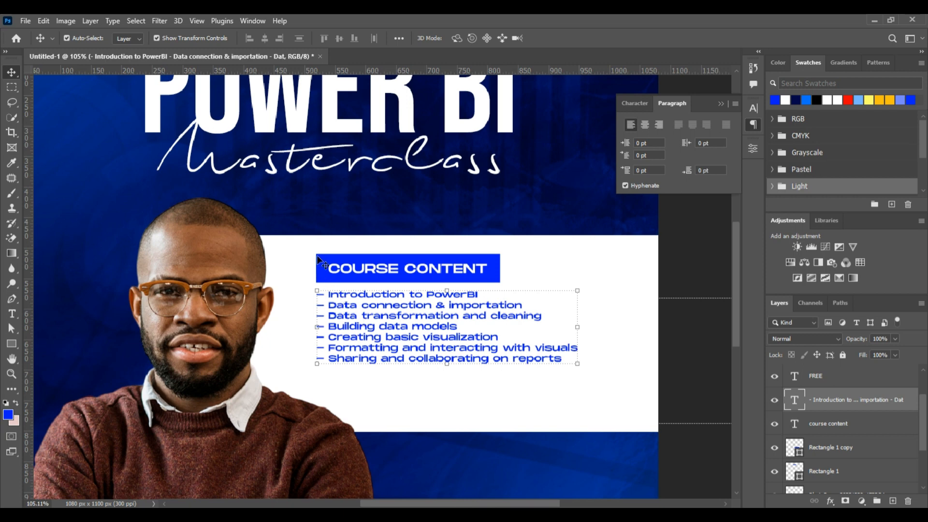
left_click(325, 266, "shift")
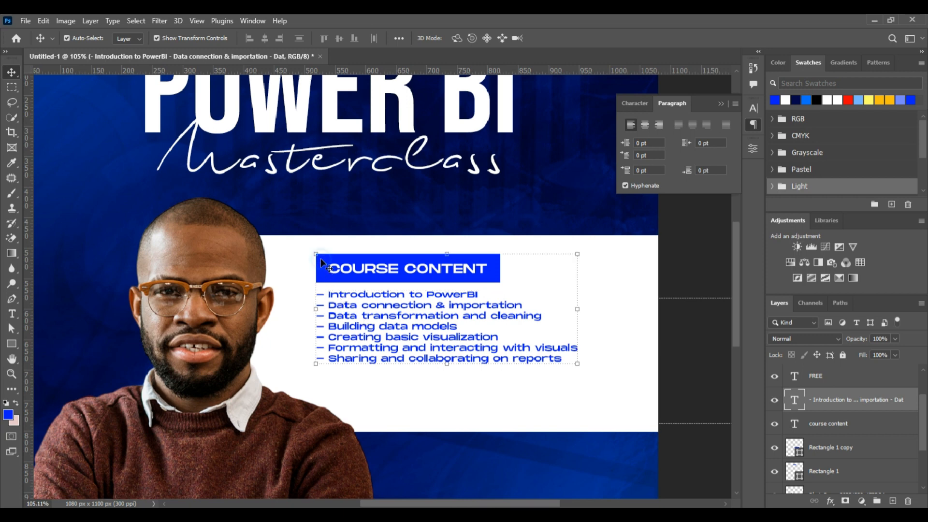
left_click(398, 40)
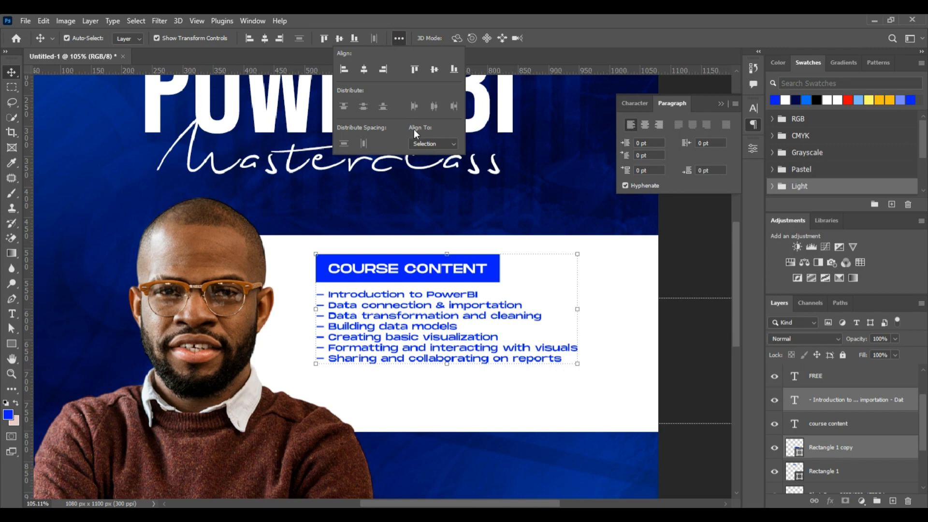
left_click(249, 38)
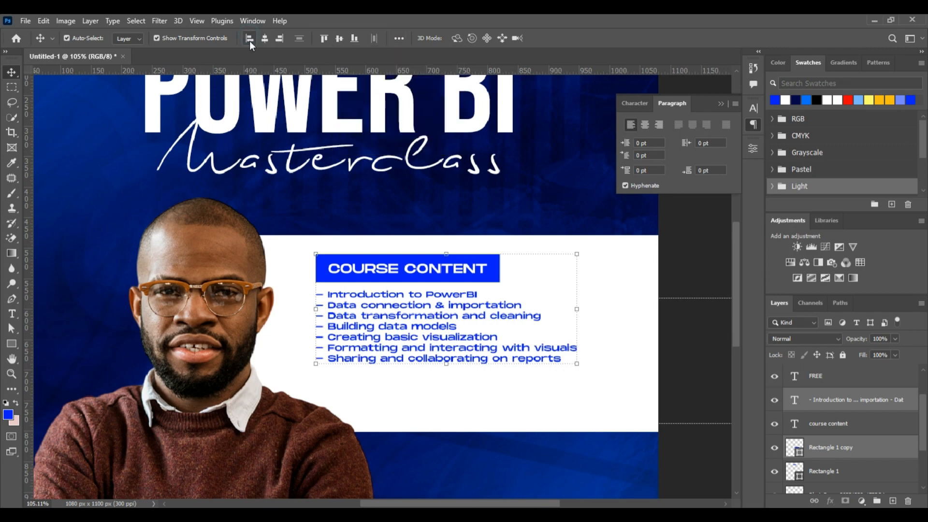
scroll(383, 333, "down", 2)
left_click(653, 340)
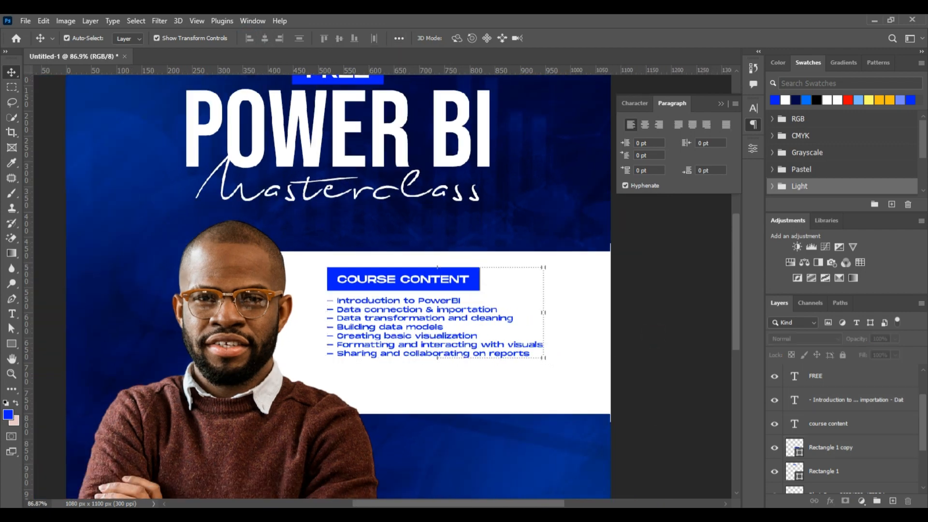
key("alt+Tab")
key("alt+Tab")
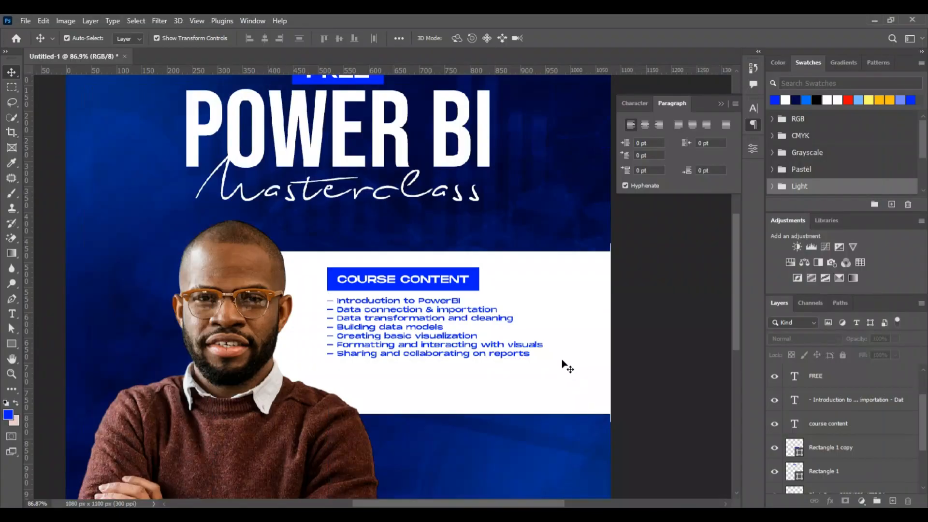
Enlarge the course list proportionally to 117.20% so it extends further across the white panel
left_click(484, 356)
left_click_drag(544, 359, 581, 377)
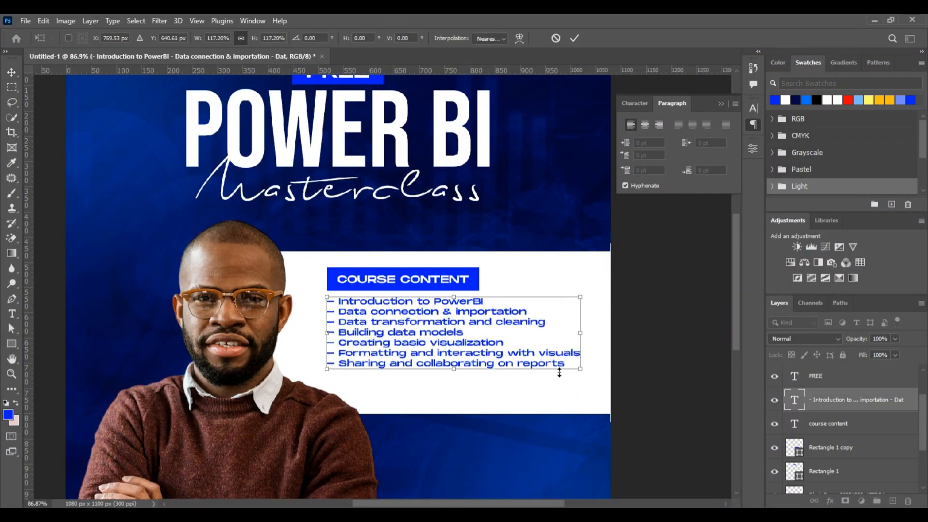
left_click(575, 39)
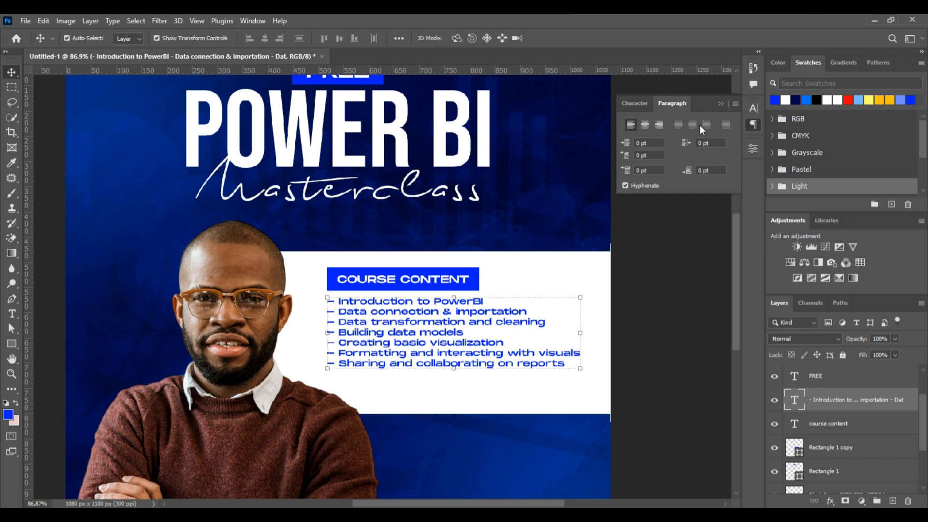
Try a leading of 8 pt and then 6 pt on the course list
left_click(645, 104)
left_click(732, 138)
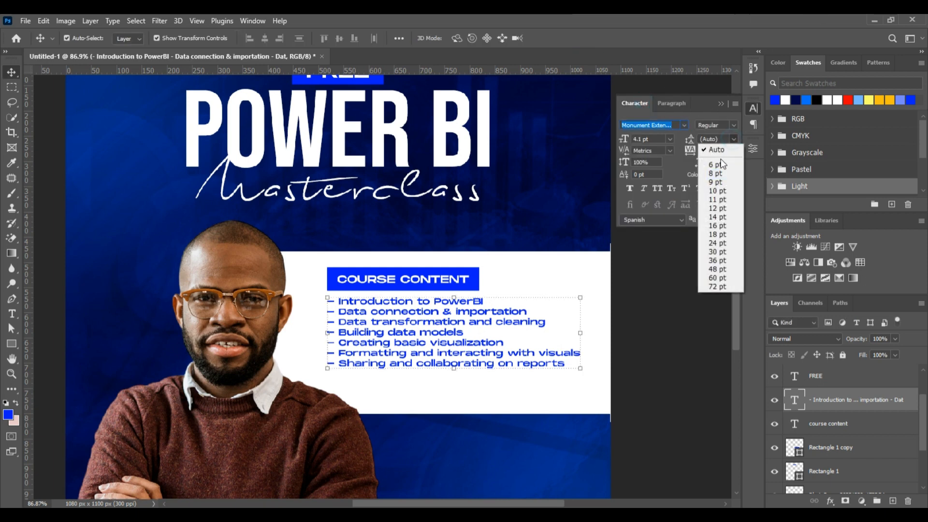
left_click(715, 173)
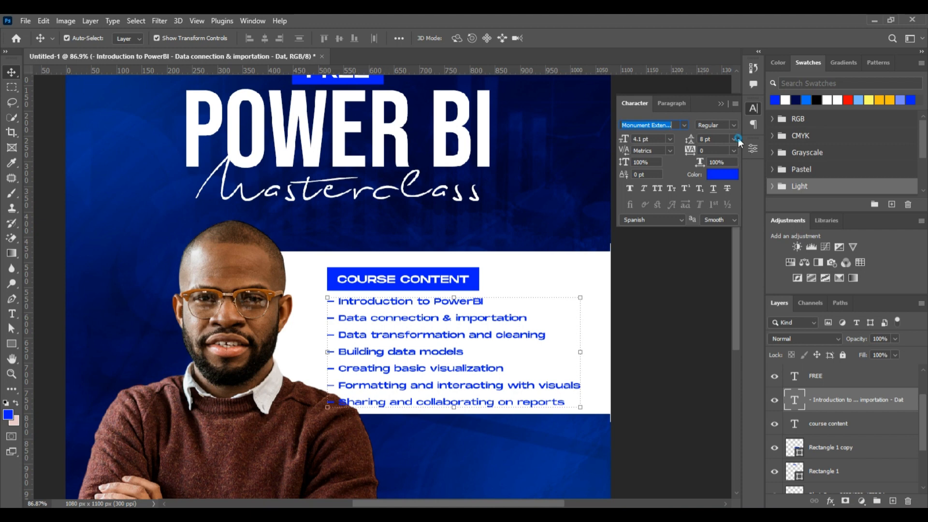
left_click(736, 139)
left_click(716, 156)
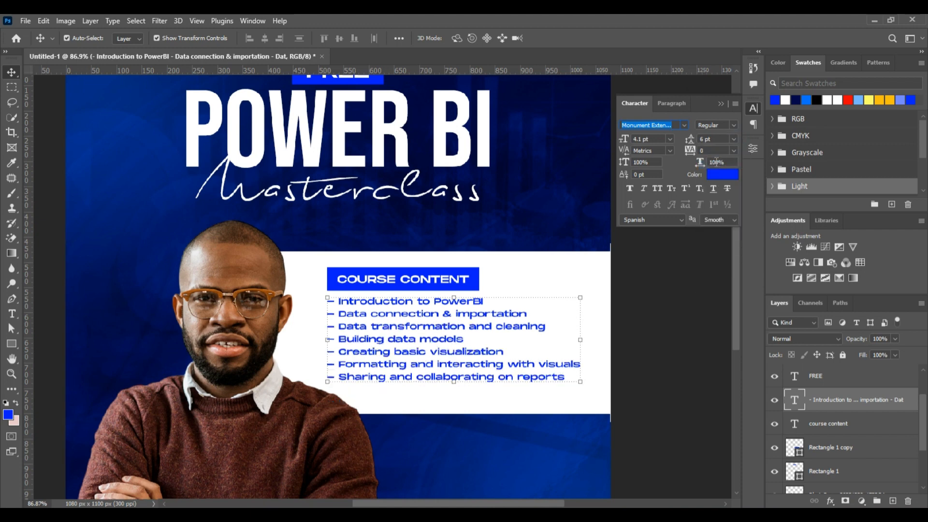
left_click(643, 241)
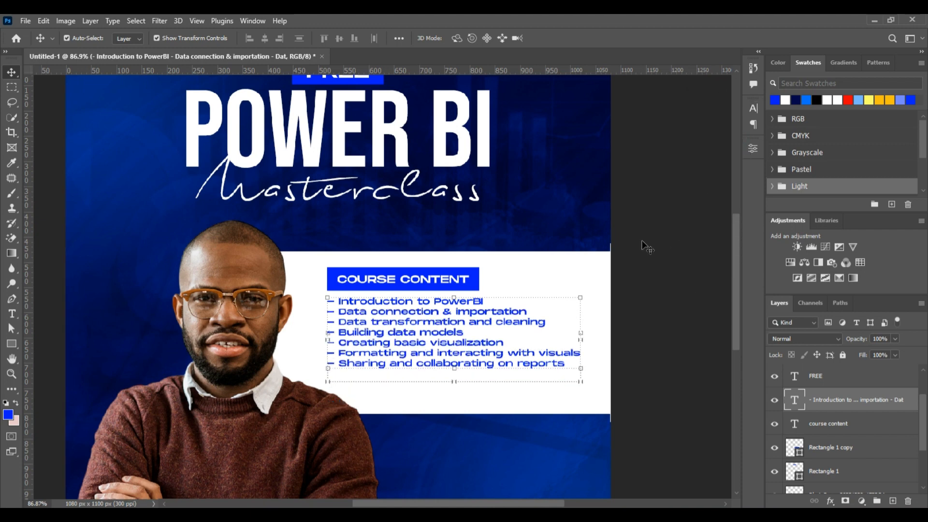
Shorten the white rectangle behind the course list to 84.78% of its height by raising its lower edge
key("ctrl+0")
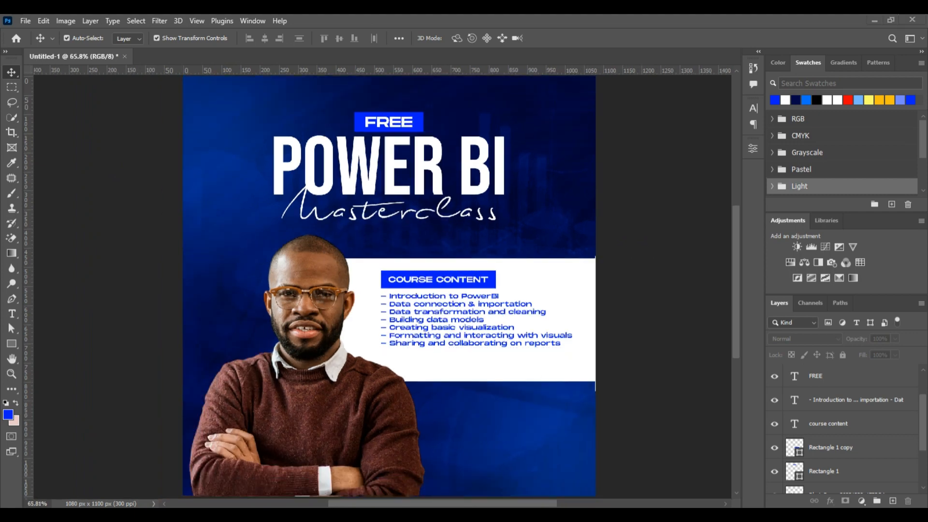
key("alt+Tab")
key("alt+Tab")
scroll(459, 372, "up", 2)
left_click(469, 374)
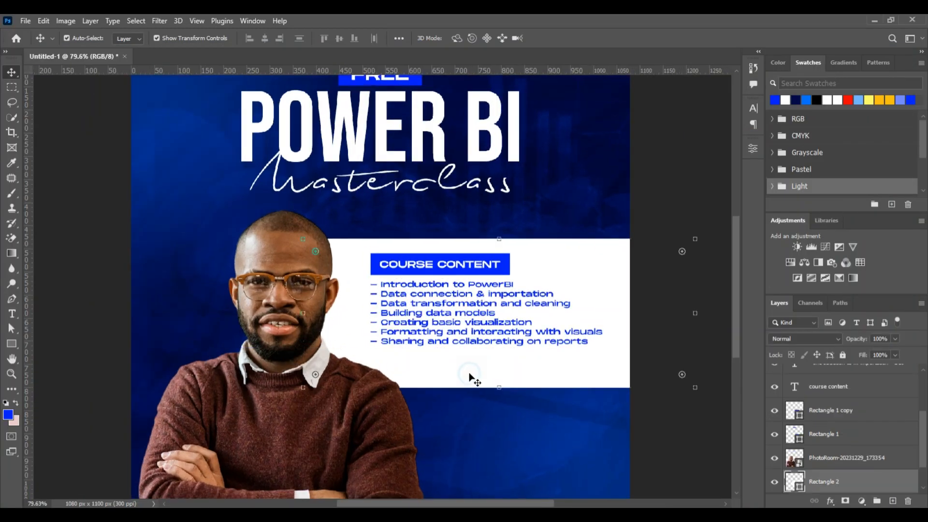
left_click_drag(497, 387, 500, 365)
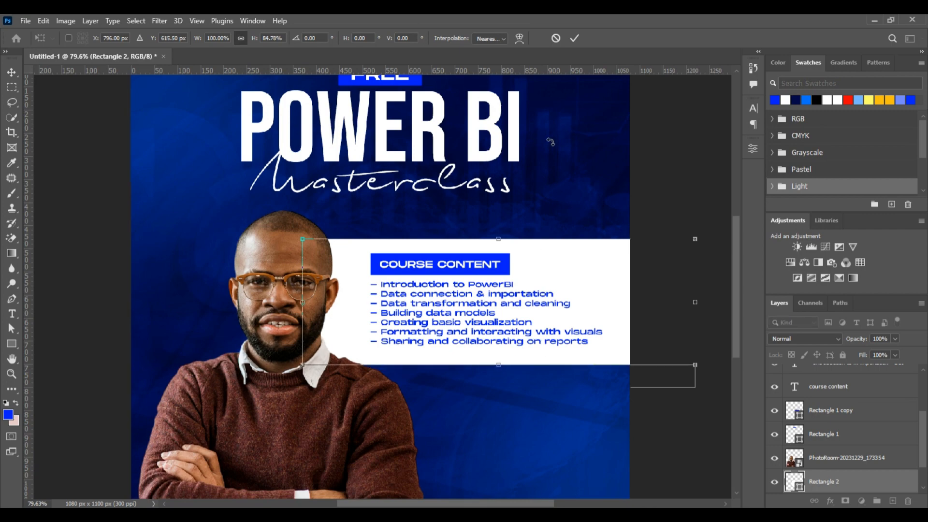
left_click(574, 38)
left_click(651, 115)
scroll(514, 208, "down", 3)
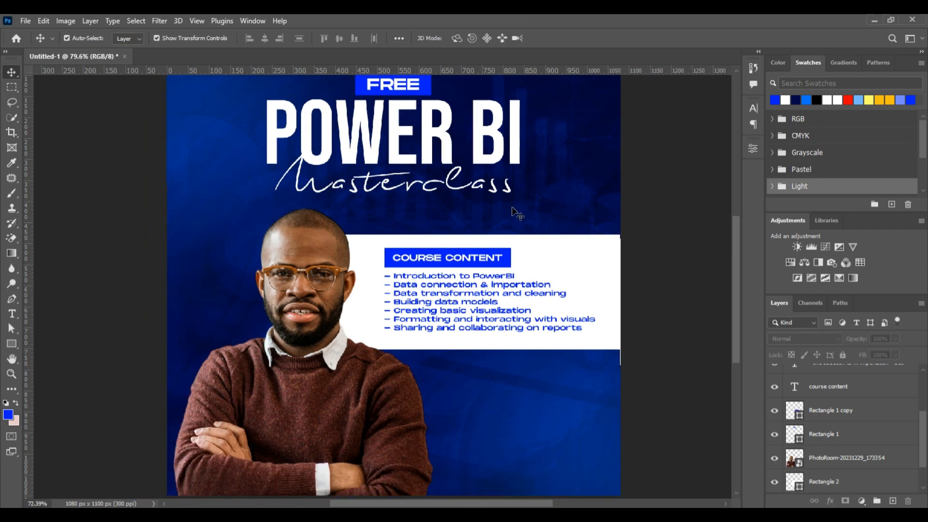
Nudge the COURSE CONTENT heading, its blue box and the course list slightly down together within the white panel
scroll(476, 262, "up", 1)
scroll(475, 262, "up", 2)
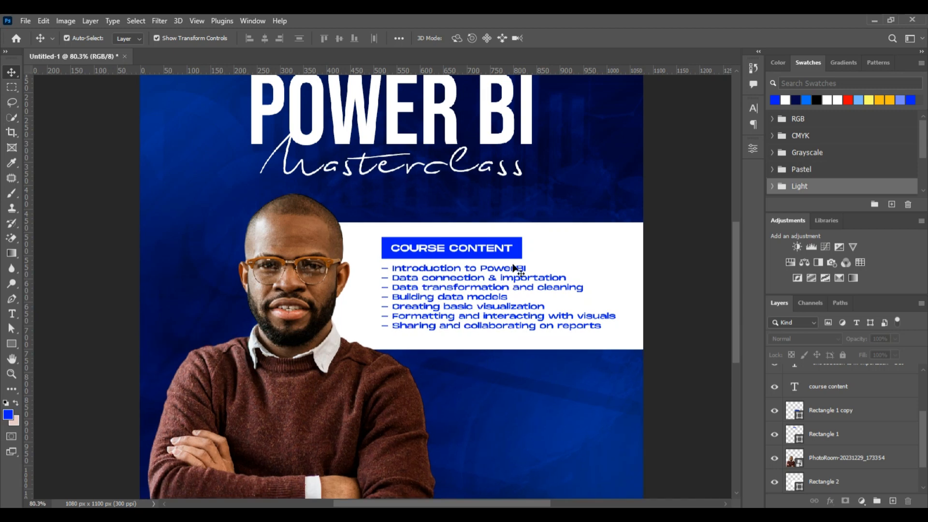
left_click(521, 253)
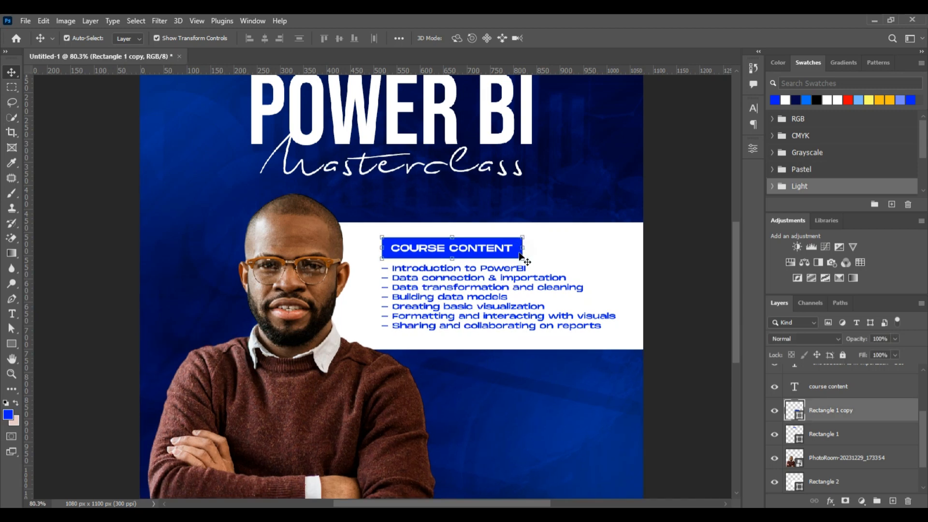
left_click(488, 249, "shift")
left_click(475, 289, "shift")
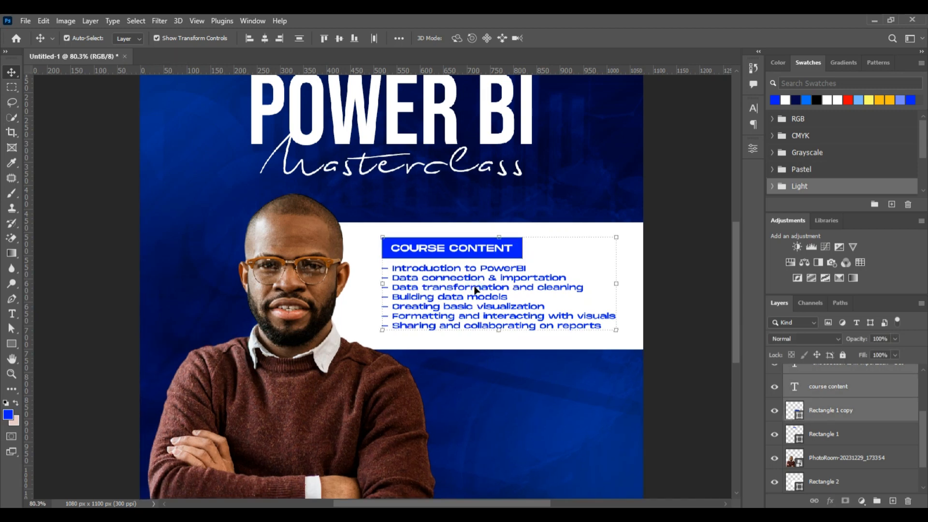
key("Down")
key("Down")
key("Down")
key("Down")
key("Down")
key("Down")
key("Down")
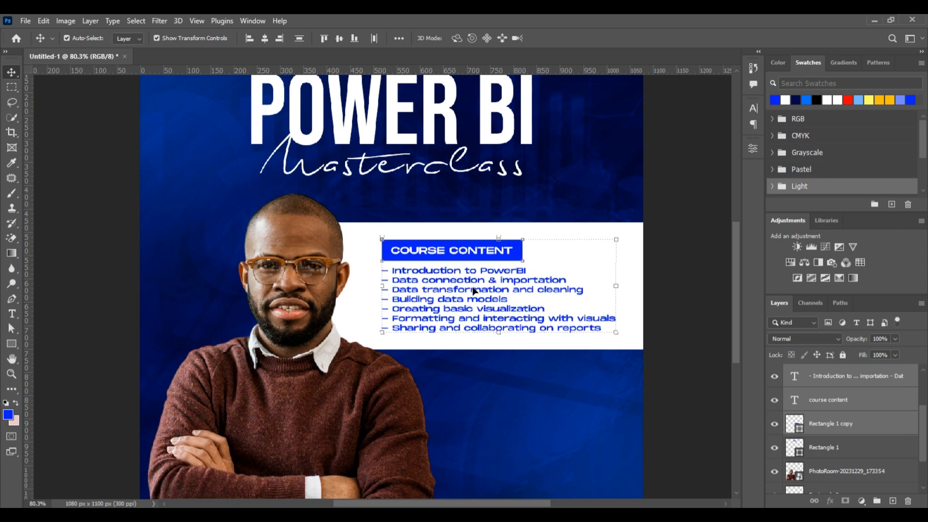
left_click(697, 249)
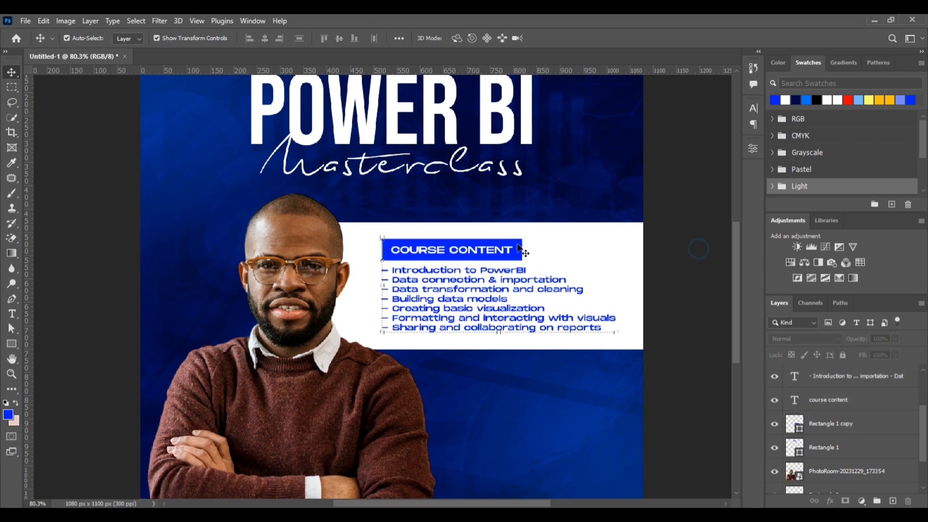
Duplicate the course list and place the copy on the blue background below the white panel
scroll(498, 243, "down", 5)
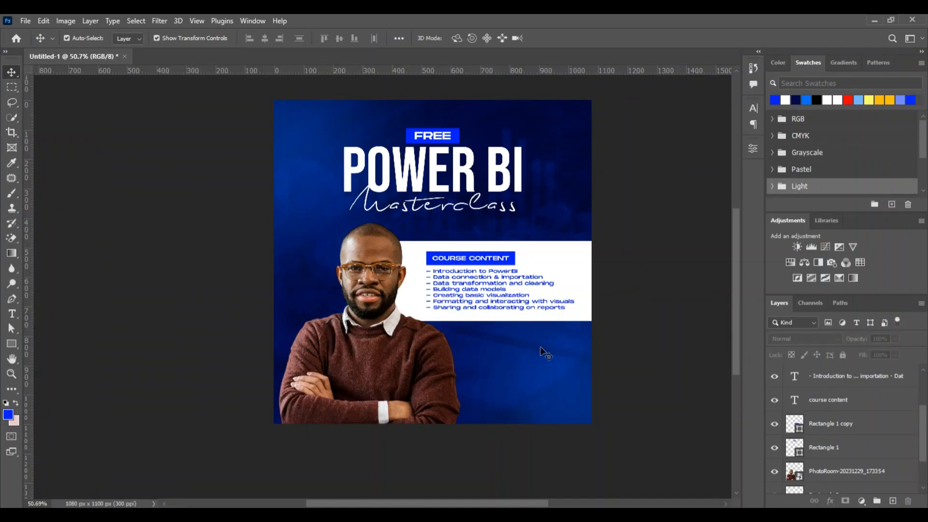
scroll(546, 353, "up", 5)
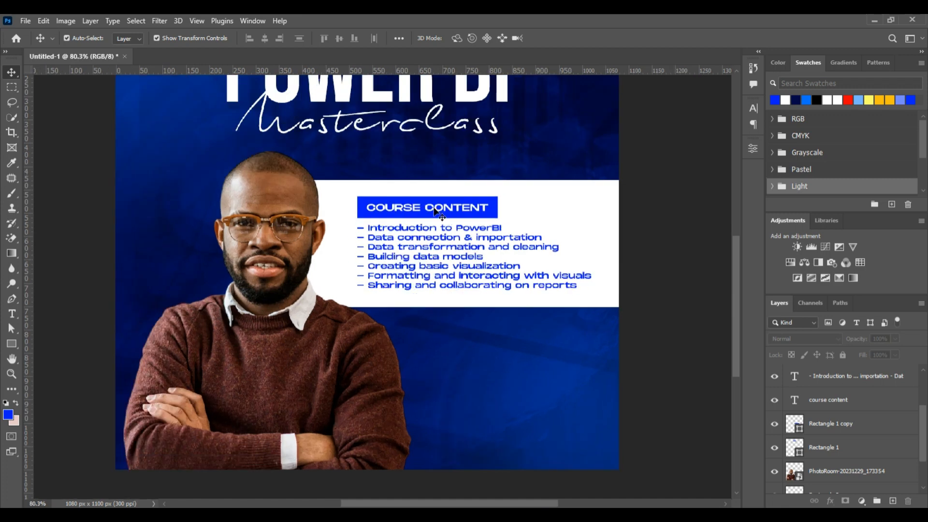
left_click(457, 260)
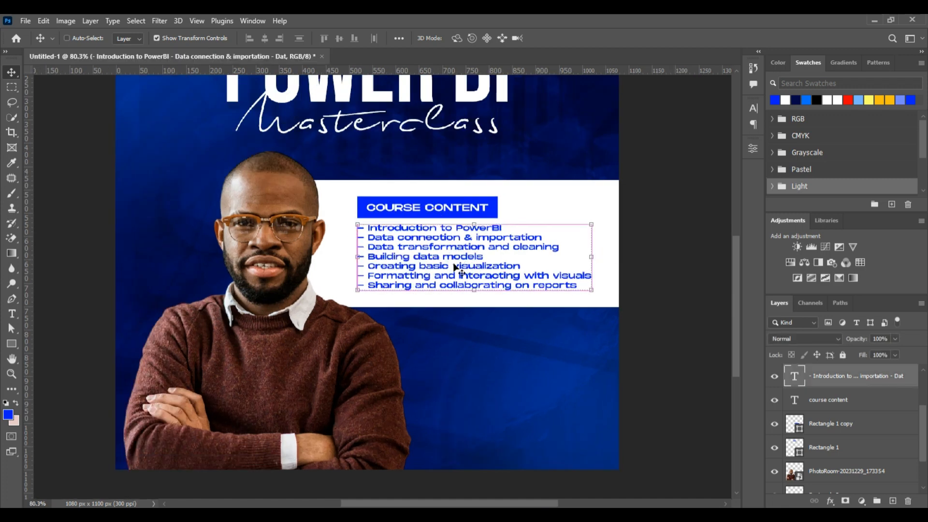
key("ctrl+j")
double_click(485, 286)
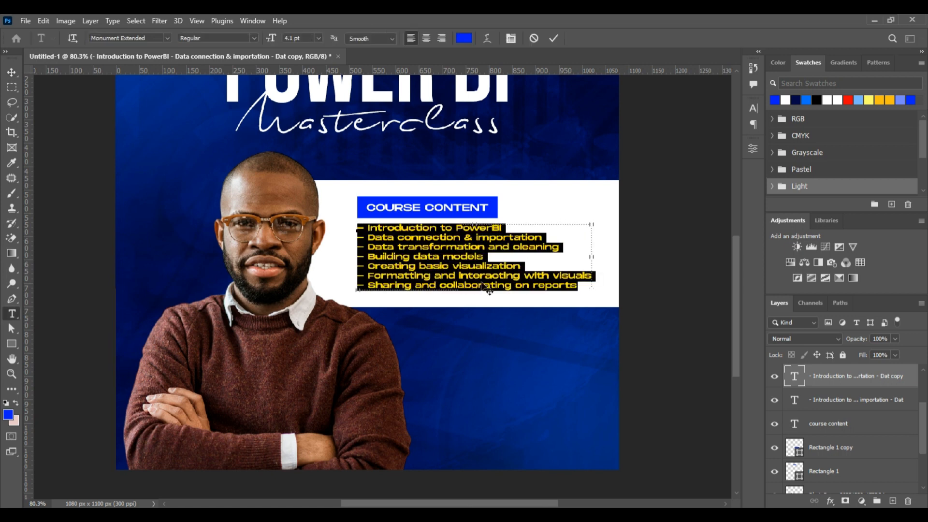
left_click(558, 40)
left_click_drag(449, 242, 477, 346)
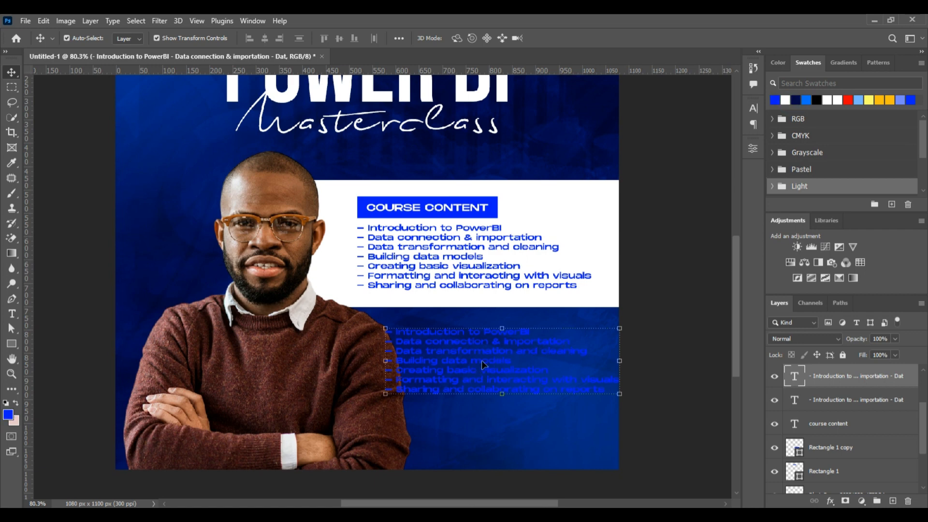
Recolour the copied course list below the white panel to white
double_click(482, 361)
left_click(788, 100)
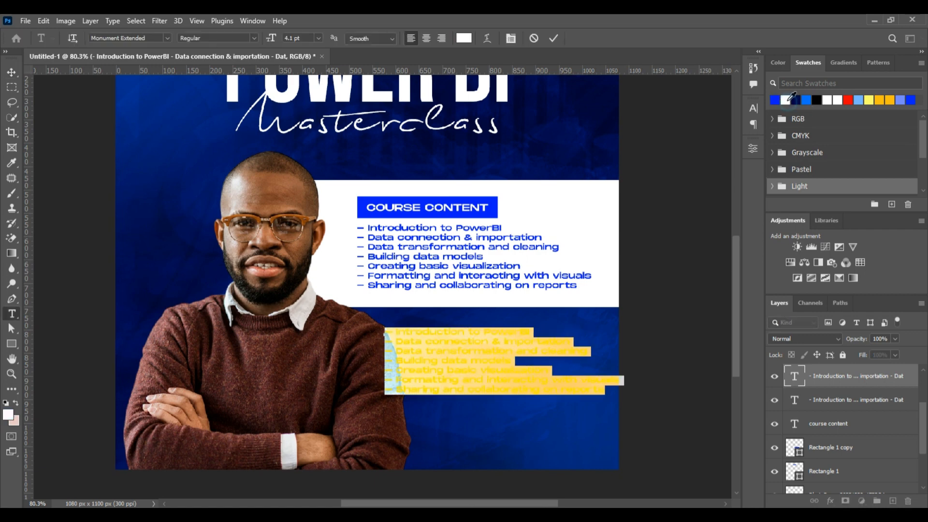
left_click(554, 38)
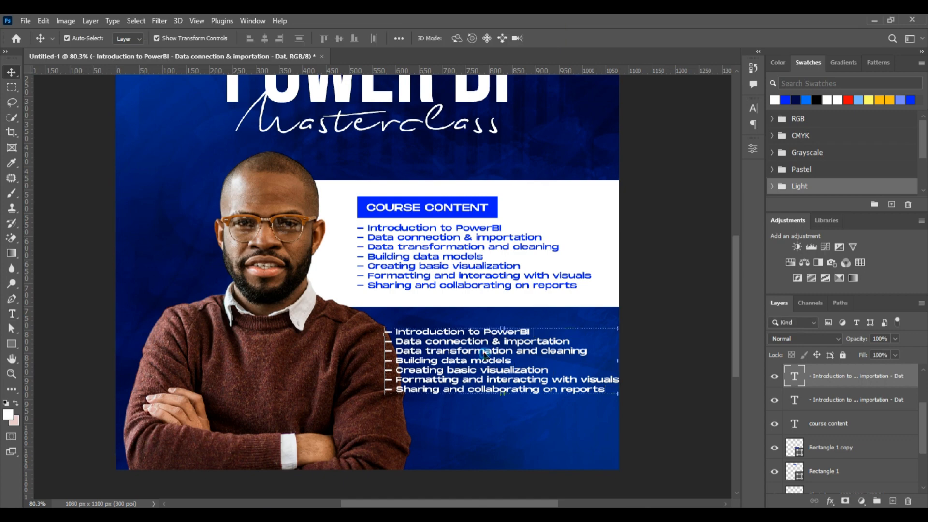
Replace the copied list's text with "JOIN NOW FOR:"
key("alt+Tab")
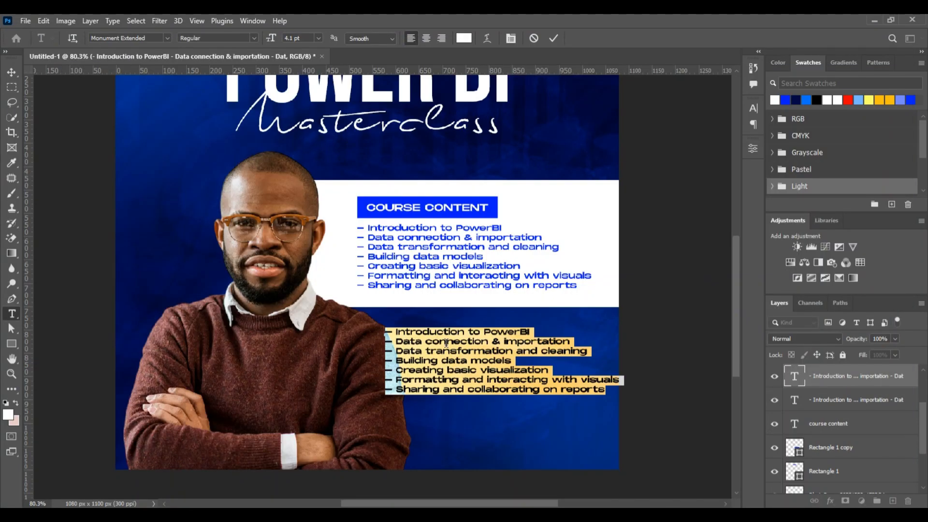
type("jpi")
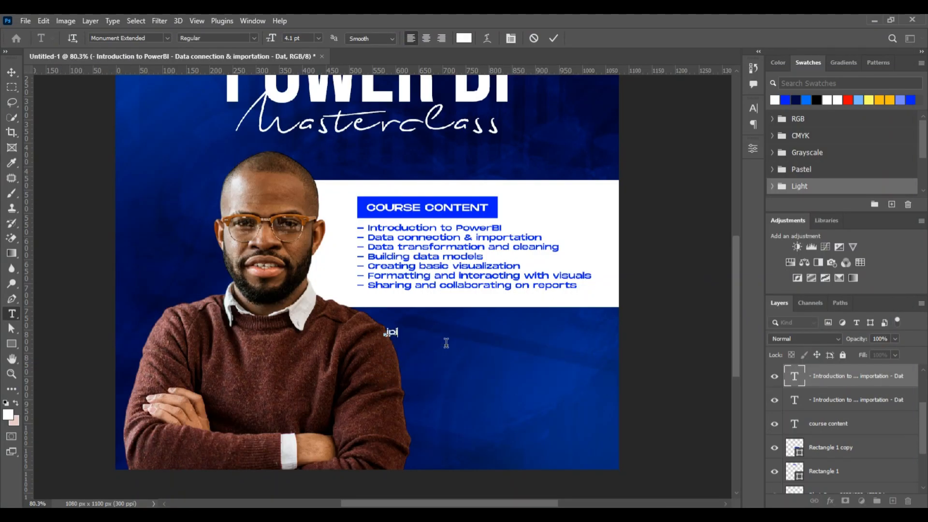
type("n")
key("BackSpace")
key("BackSpace")
key("BackSpace")
key("BackSpace")
type("JOIN NOW FOR:")
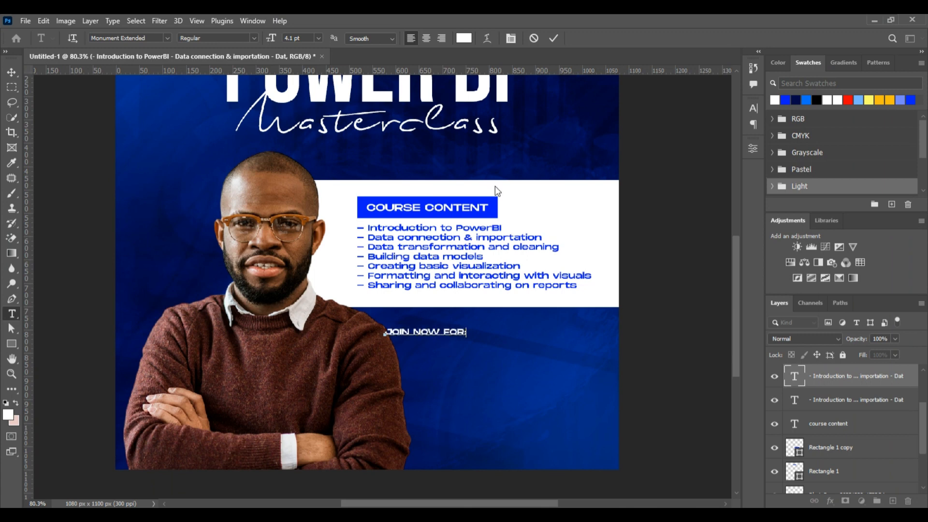
left_click(556, 37)
key("v")
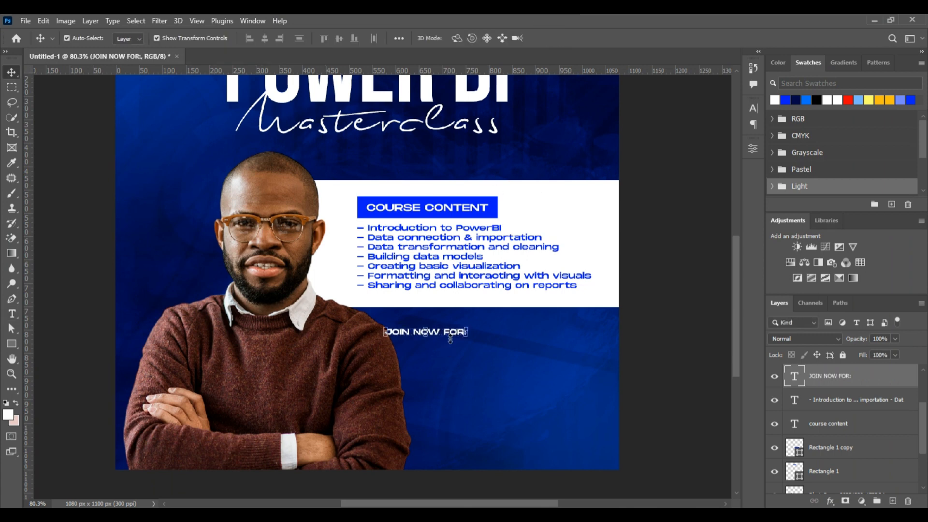
Scale the JOIN NOW FOR: text down to 3.27 pt and shift it slightly away from the man's shoulder
left_click_drag(449, 337, 497, 355)
left_click(575, 38)
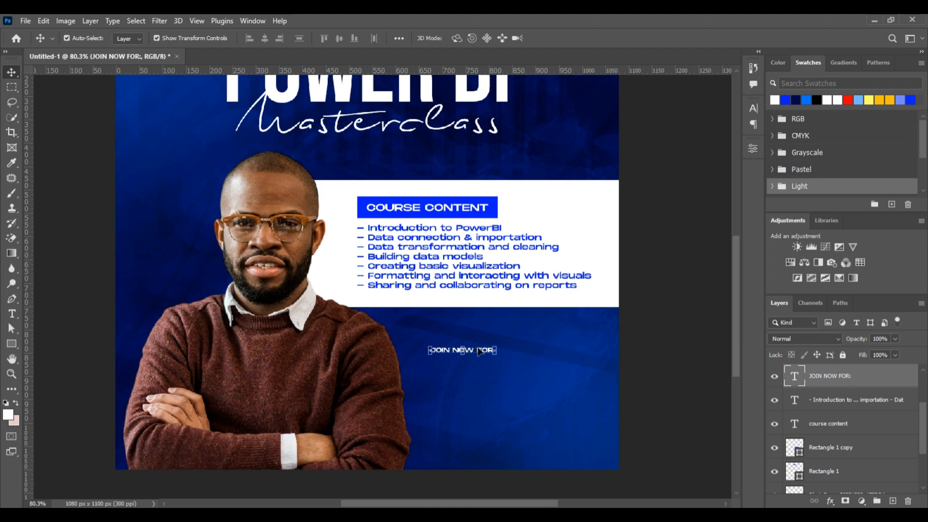
double_click(481, 355)
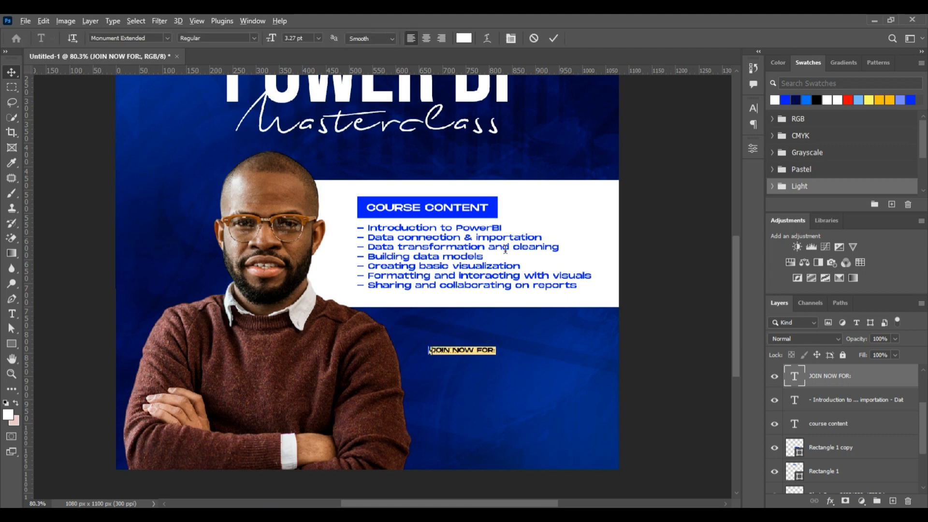
left_click(554, 39)
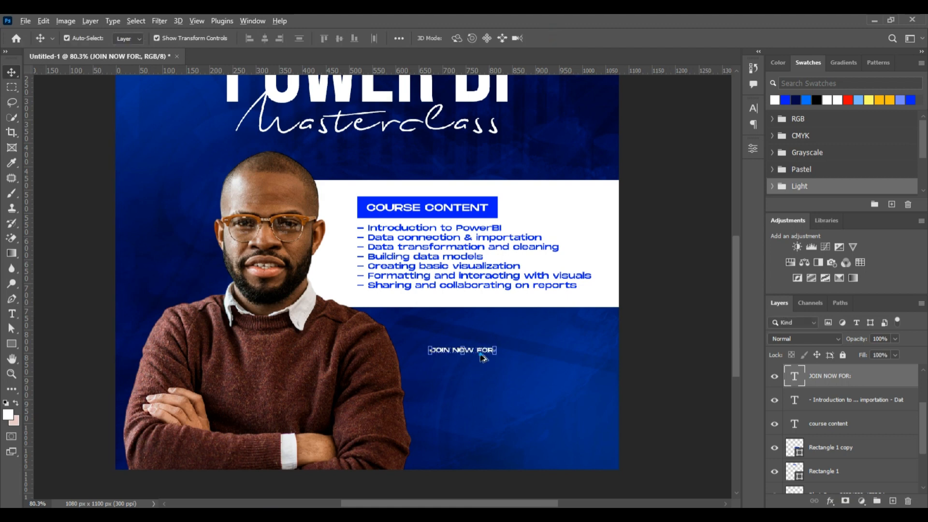
Duplicate the JOIN NOW FOR: line directly beneath itself and change the copy's text to "FREE"
left_click_drag(481, 357, 484, 367)
double_click(481, 358)
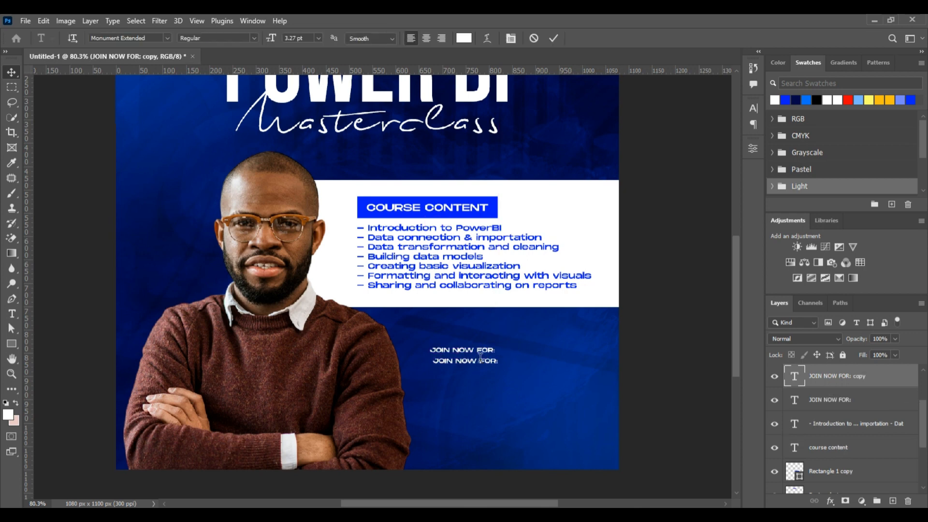
type("FREE")
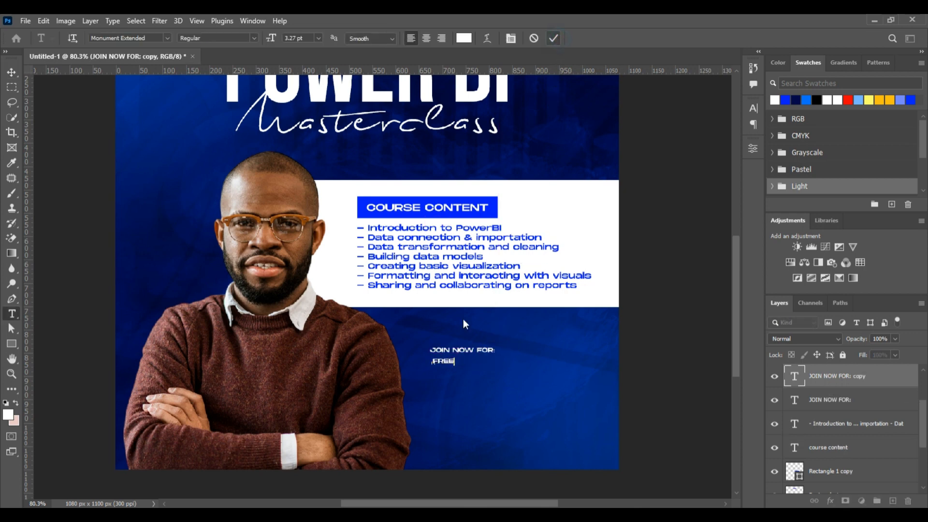
key("ctrl+Return")
Enlarge the new FREE text proportionally until it is wider than the JOIN NOW FOR: line above it
key("ctrl+t")
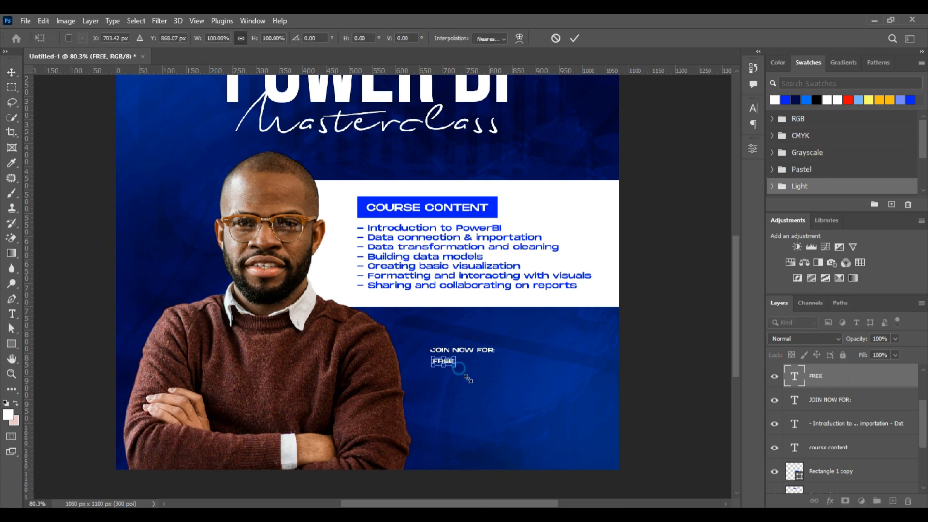
left_click_drag(468, 378, 498, 376)
left_click(575, 38)
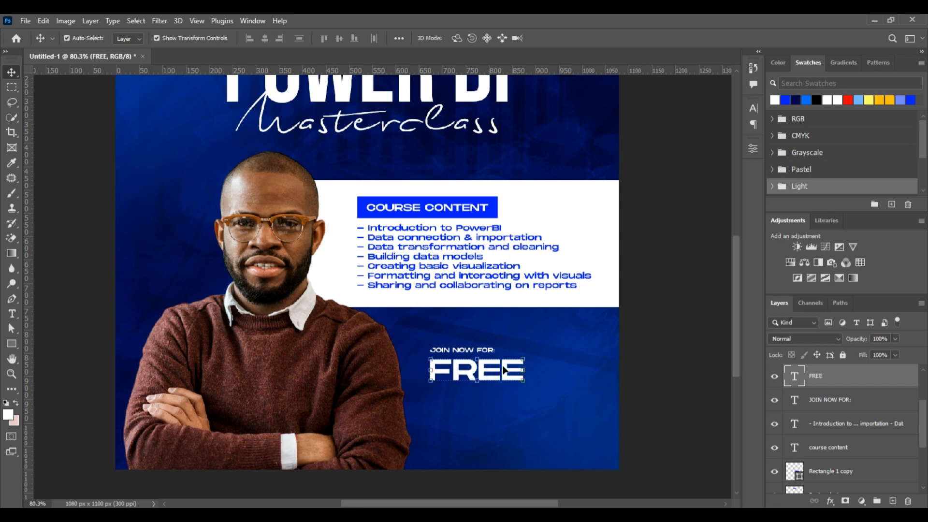
left_click(677, 344)
Align the JOIN NOW FOR: and FREE texts along their left edges
left_click(473, 351)
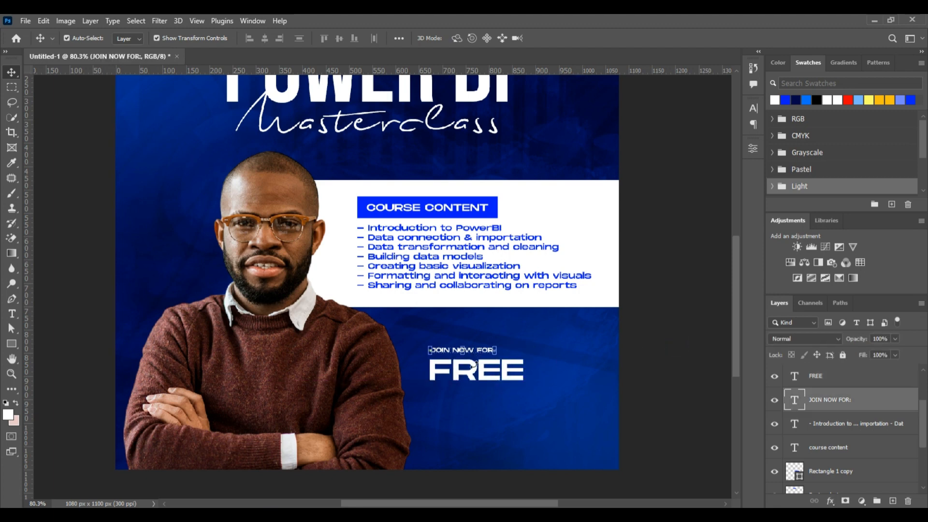
left_click(476, 373, "shift")
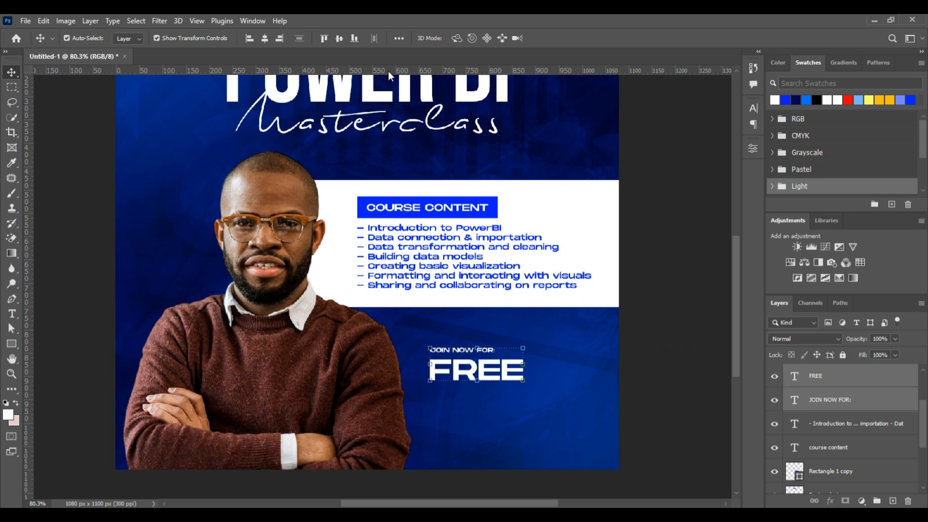
left_click(397, 38)
left_click(662, 320)
Nudge the large FREE text up so it sits closer beneath the JOIN NOW FOR: line
left_click(493, 365)
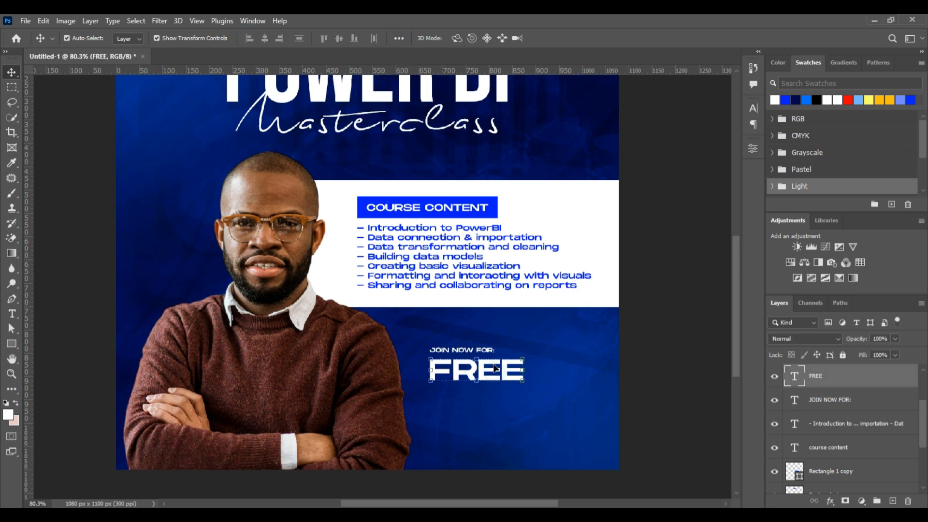
key("Up")
key("Up")
key("Up")
key("Up")
key("Up")
key("Up")
key("Up")
key("Up")
key("Up")
key("Up")
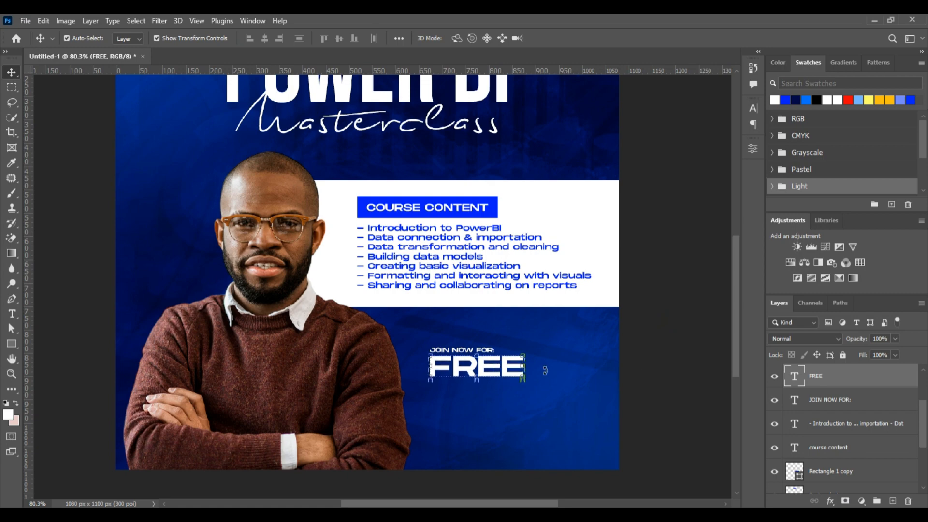
left_click(694, 334)
Place the Power-Bi-Logo-PNG-File image over the man's portrait at 12.59% scale
scroll(453, 334, "down", 2)
scroll(475, 363, "up", 1)
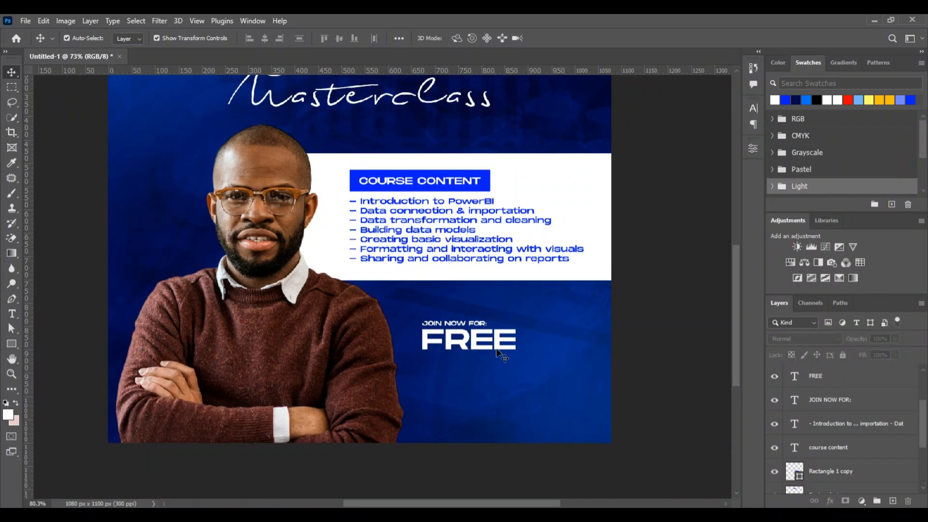
scroll(499, 352, "up", 1)
left_click(498, 345)
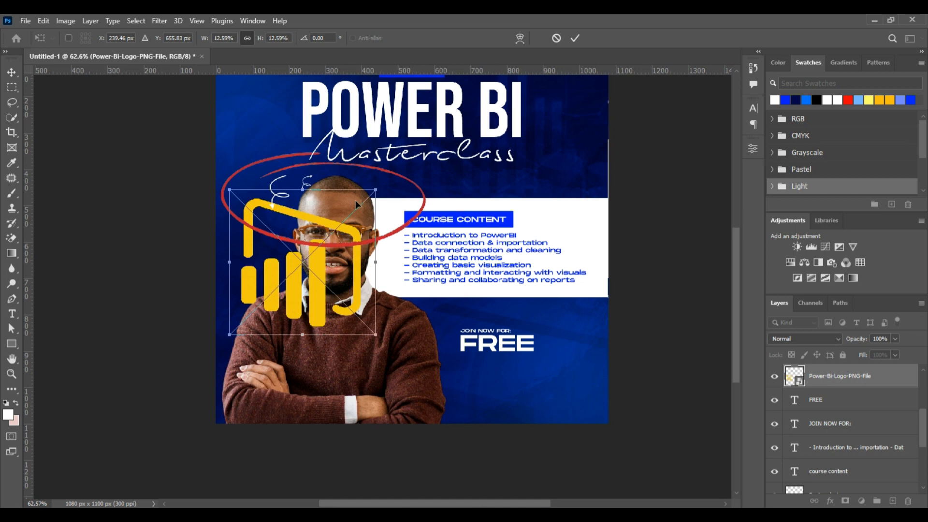
scroll(470, 202, "down", 2)
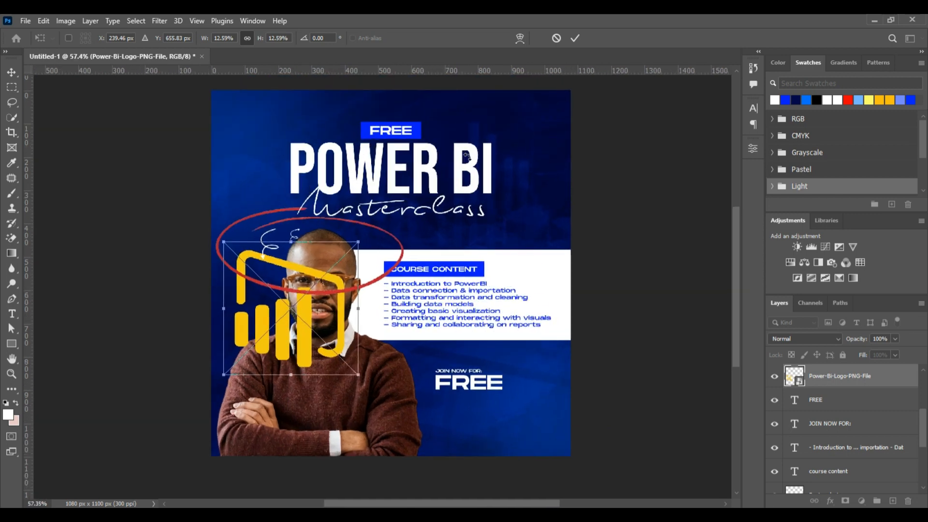
left_click(576, 38)
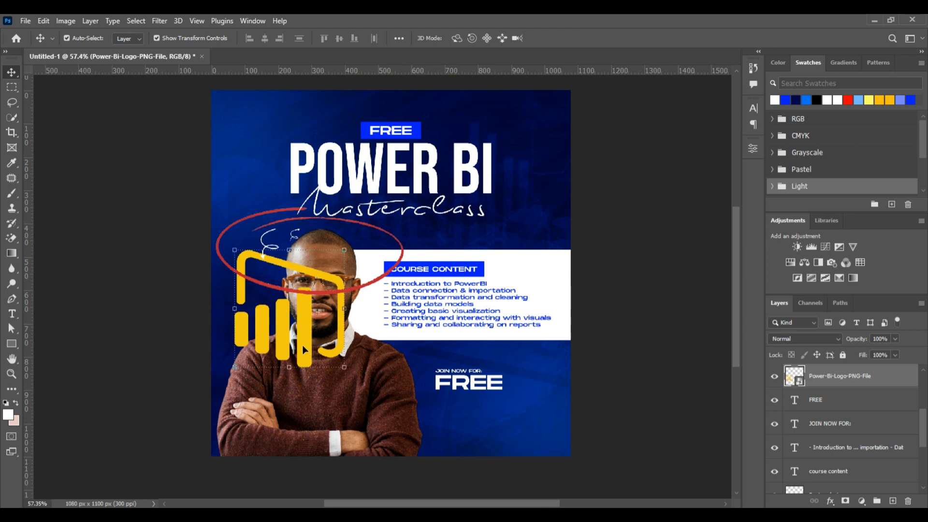
Hide the Power BI logo layer and the red hand-drawn ellipse layer
left_click(775, 380)
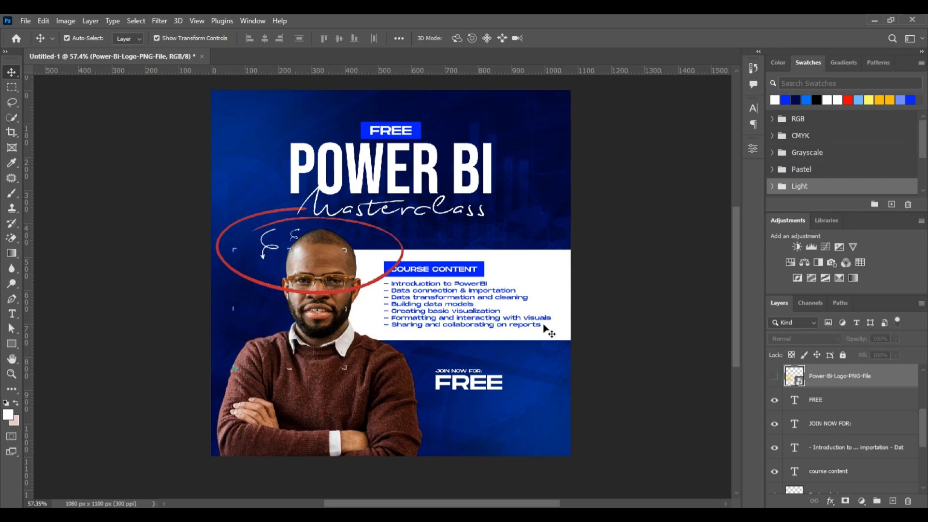
left_click(589, 311)
left_click(378, 285)
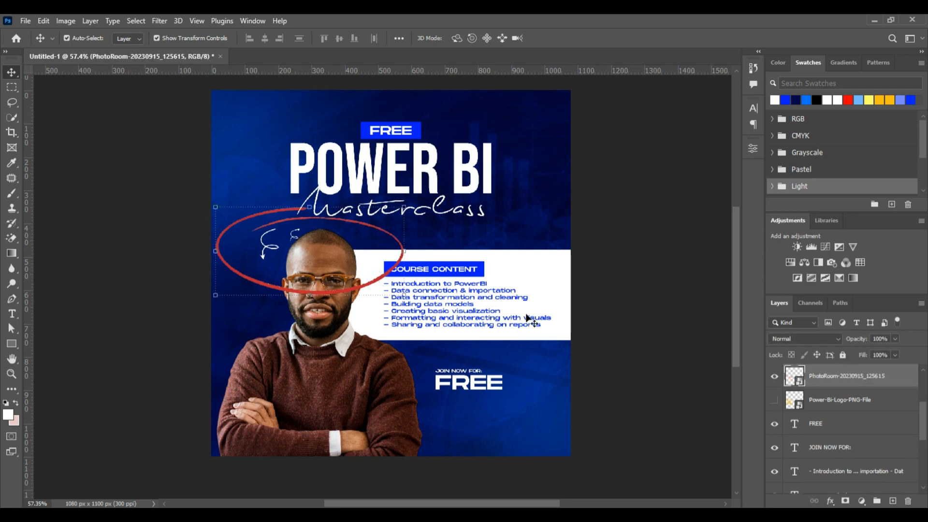
left_click(774, 377)
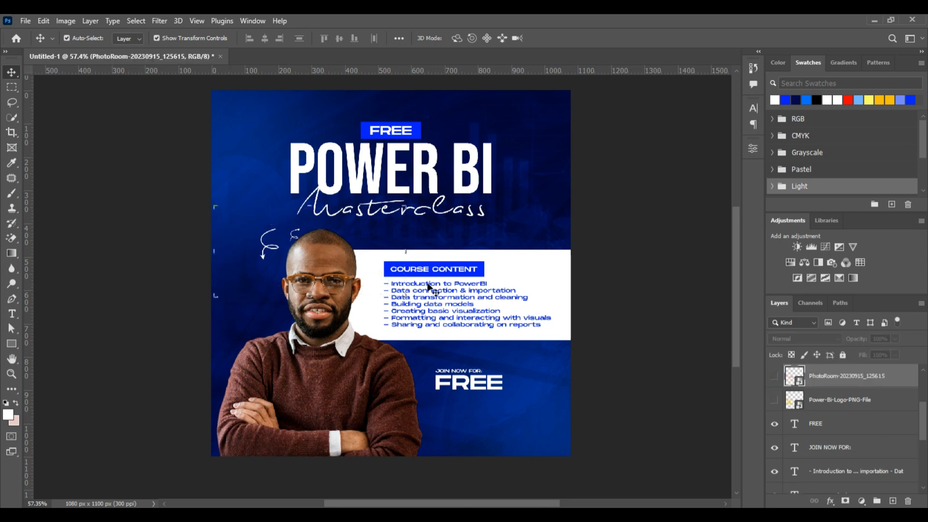
left_click(275, 244)
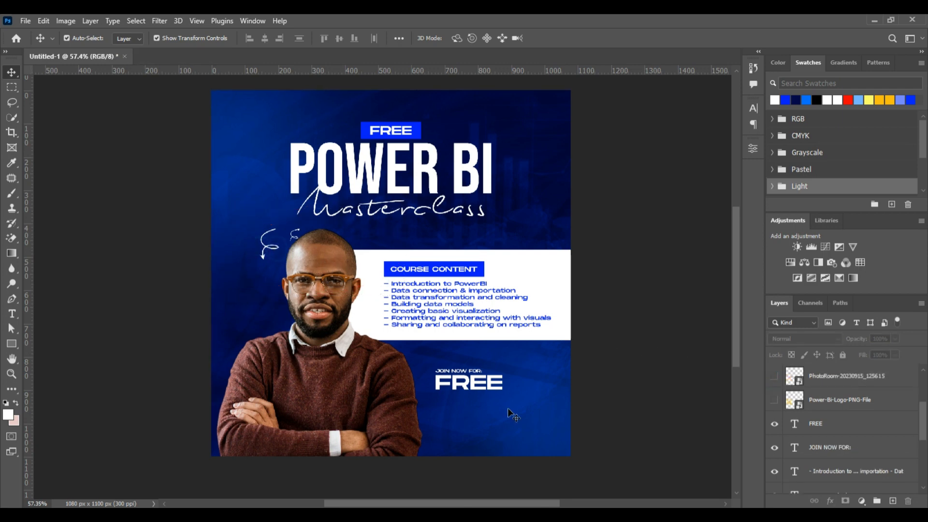
Check the POWER-BI.jpg reference in the image viewer, then return to Photoshop and proportionally enlarge the white curly arrows image
key("alt+Tab")
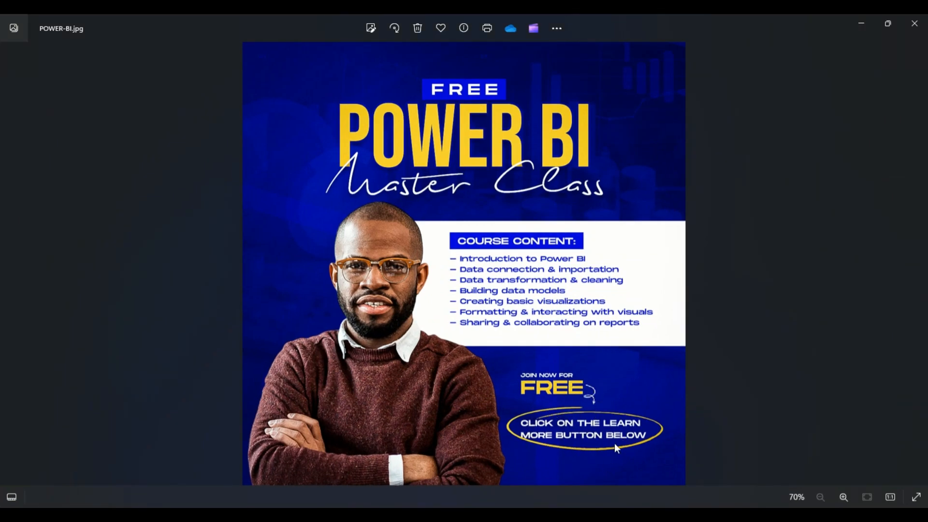
key("alt+Tab")
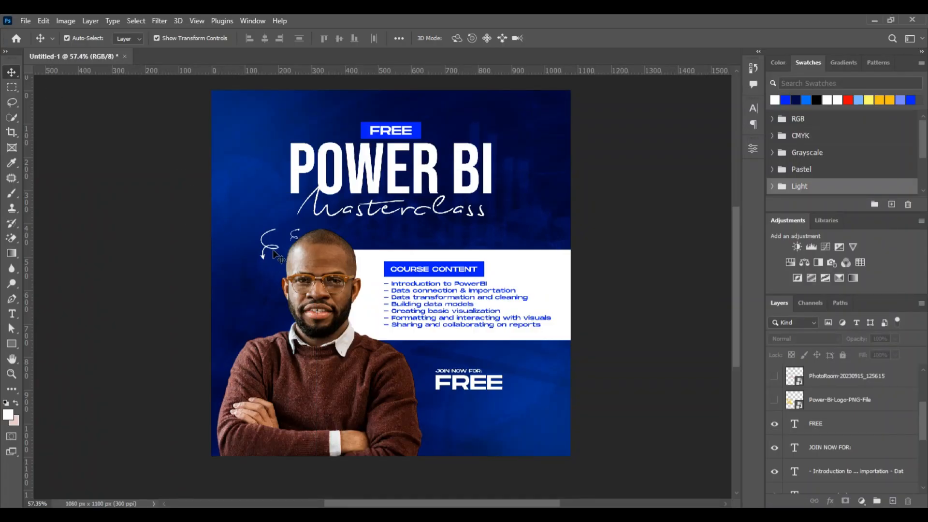
scroll(817, 423, "up", 3)
left_click(825, 448)
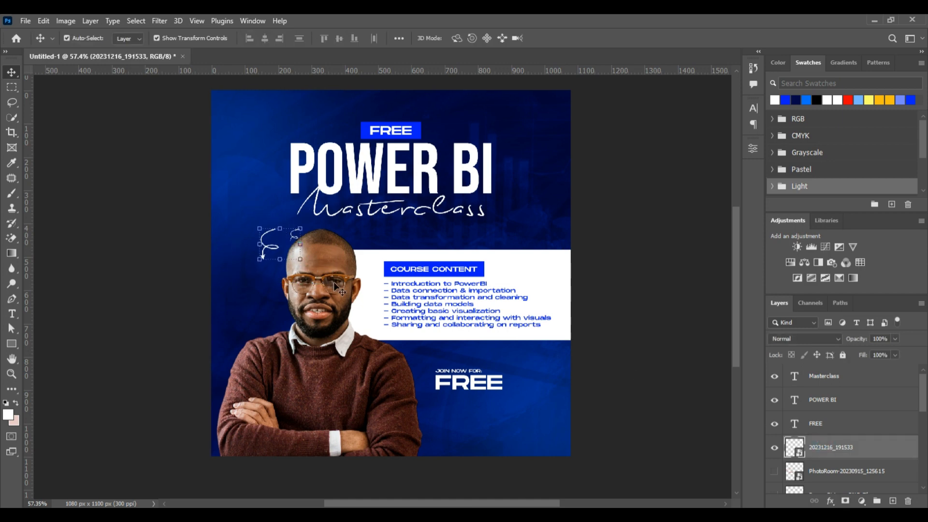
key("ctrl+t")
left_click_drag(338, 289, 390, 348)
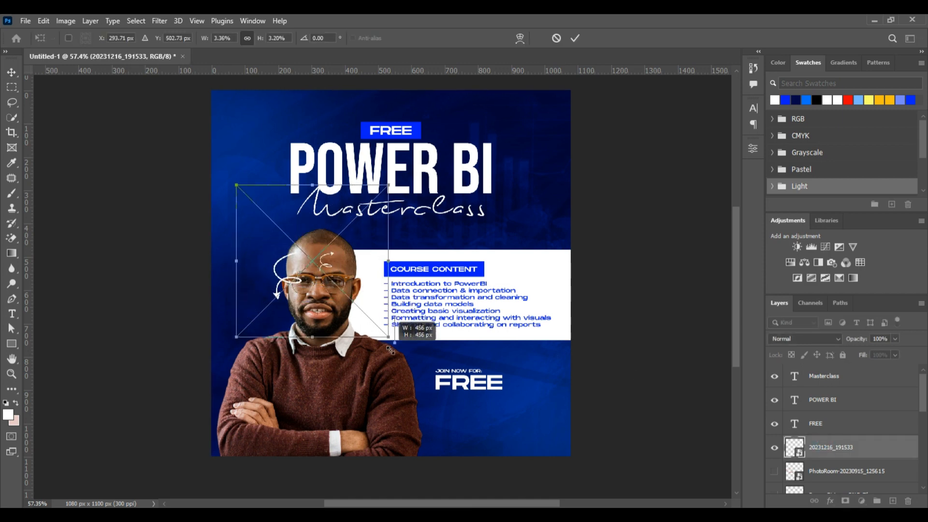
left_click(574, 38)
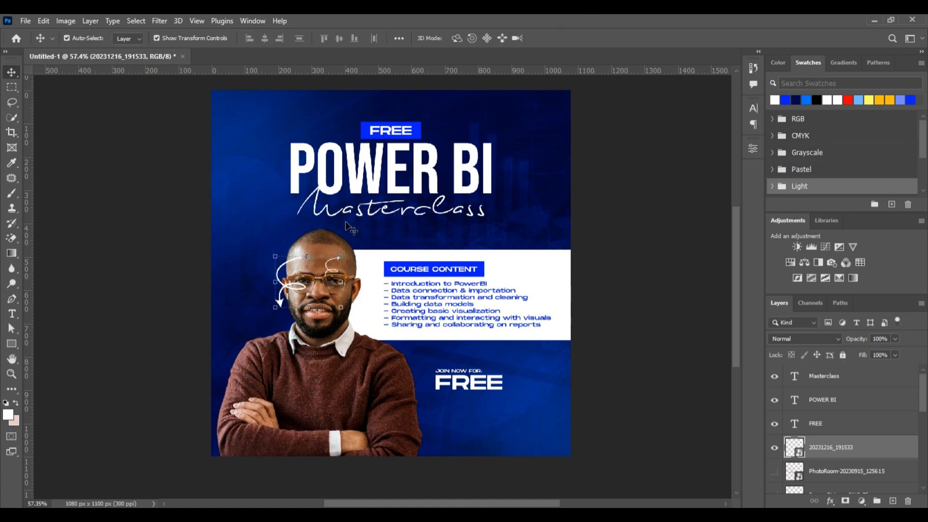
Add a layer mask to the curly arrows layer and choose the Hard Round brush for painting on it
left_click(846, 502)
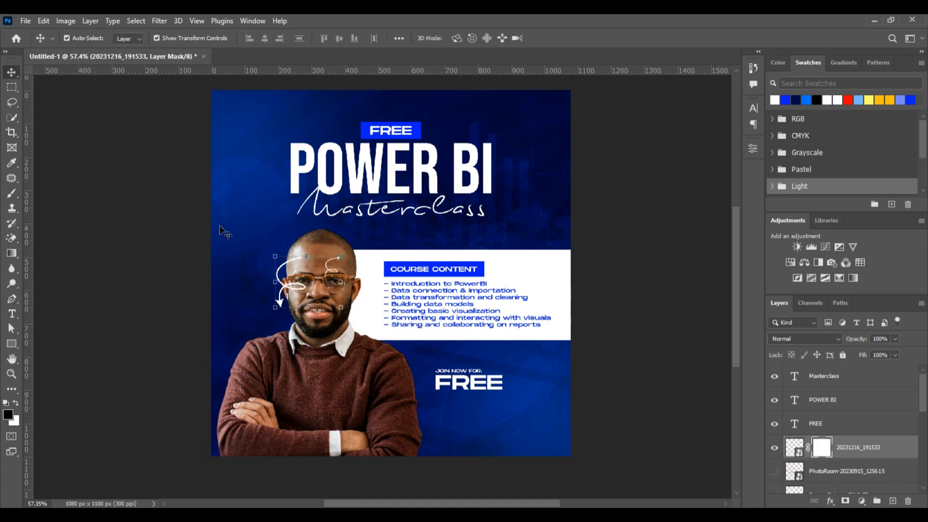
left_click(12, 194)
left_click(84, 39)
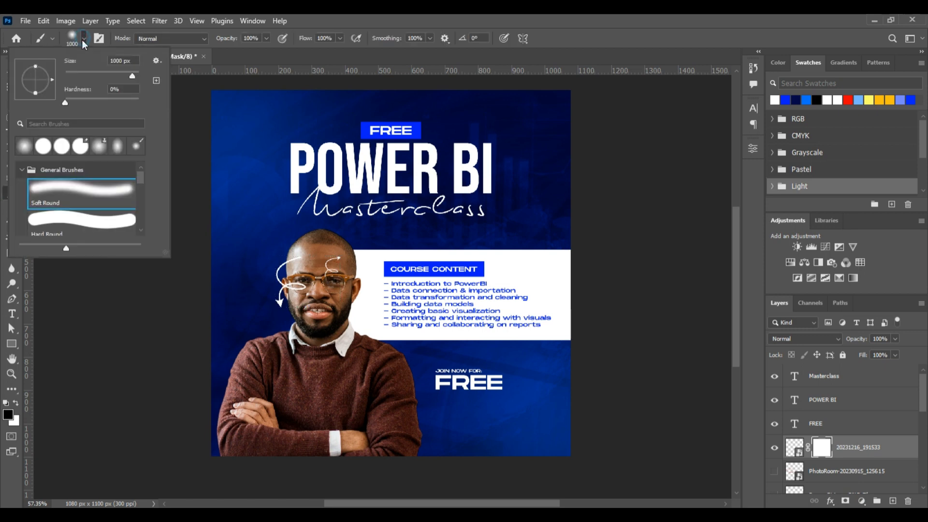
double_click(82, 224)
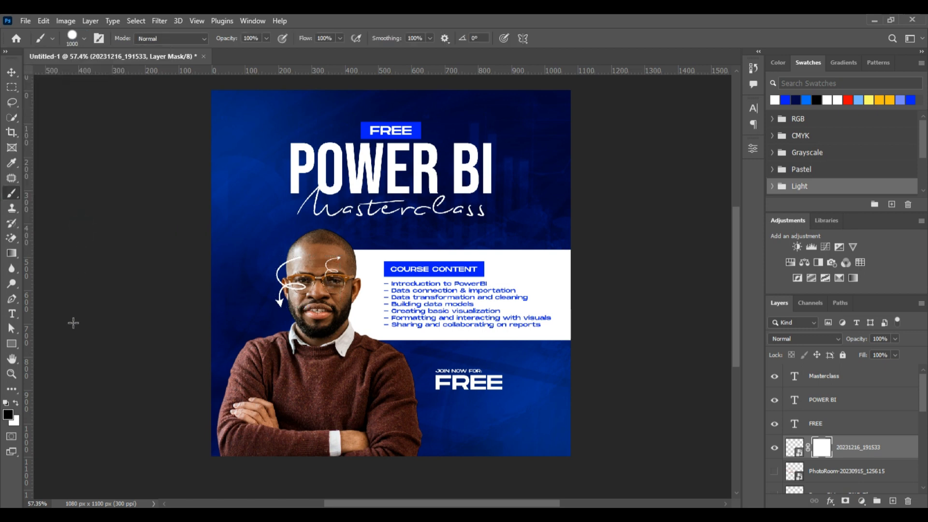
Reduce the brush size to 150 px and paint black on the mask over the smaller arrow to hide it
key("bracketleft")
key("bracketleft")
key("bracketleft")
key("bracketleft")
key("bracketleft")
key("bracketleft")
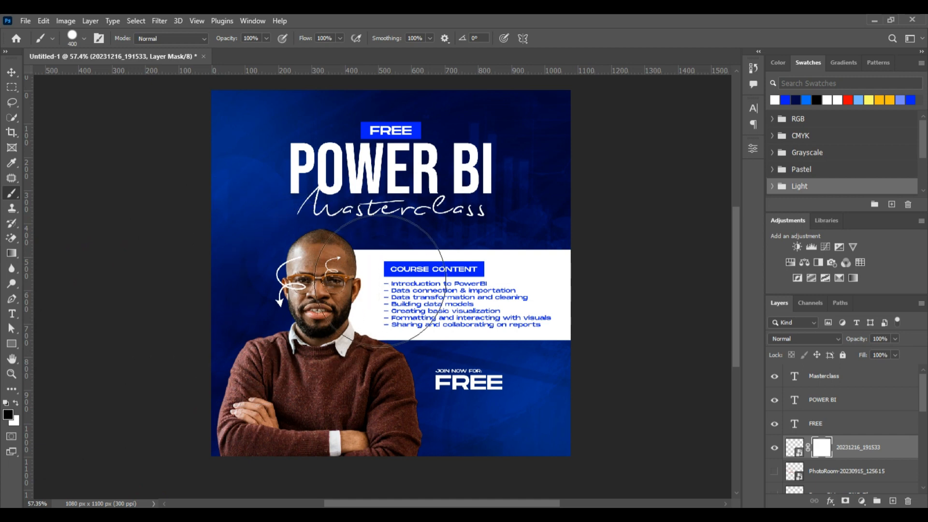
key("bracketleft")
key("bracketleft")
key("bracketleft")
key("bracketleft")
key("bracketleft")
left_click(345, 267)
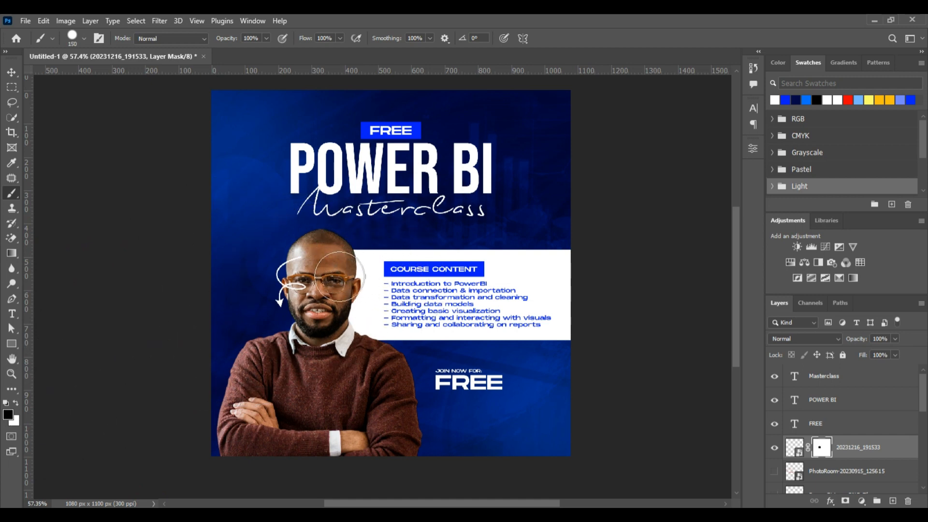
Scale the remaining curly arrow to about 54.43% and place it beside the lower end of the large FREE text
key("v")
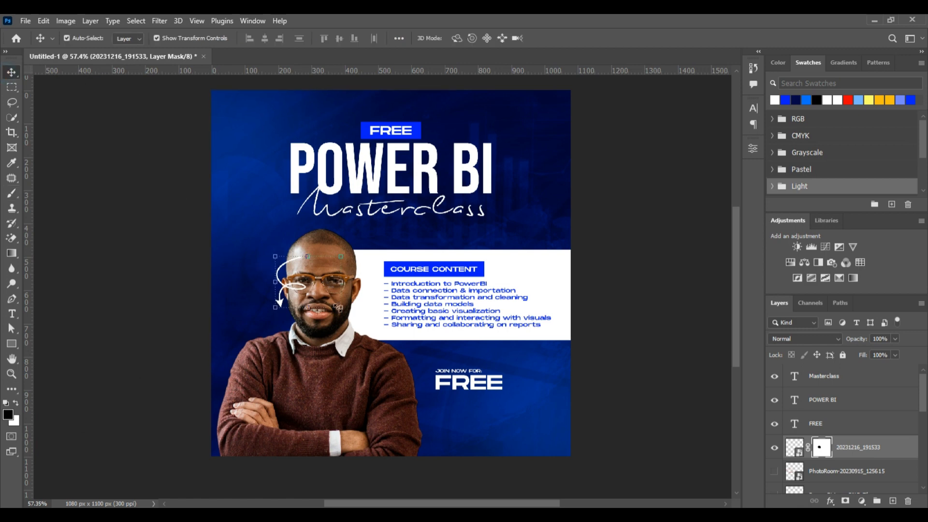
left_click_drag(340, 307, 511, 394)
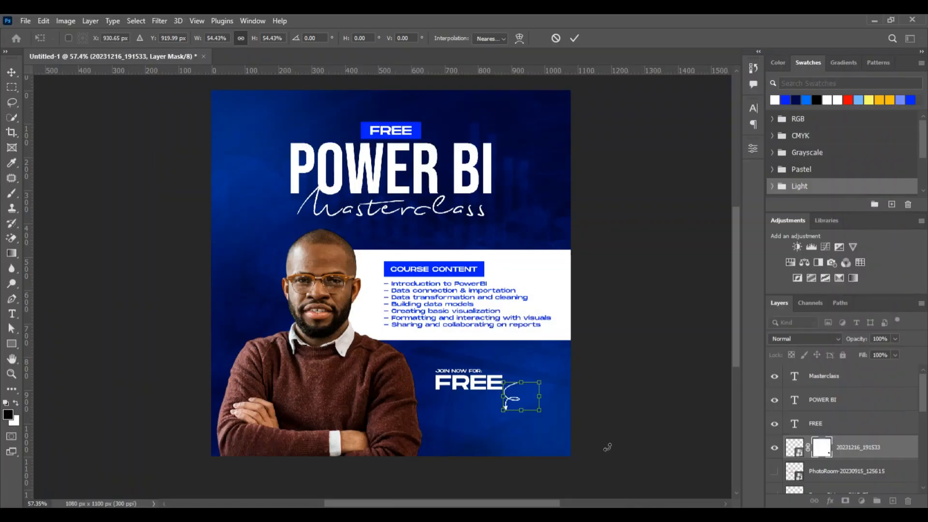
scroll(505, 401, "up", 4)
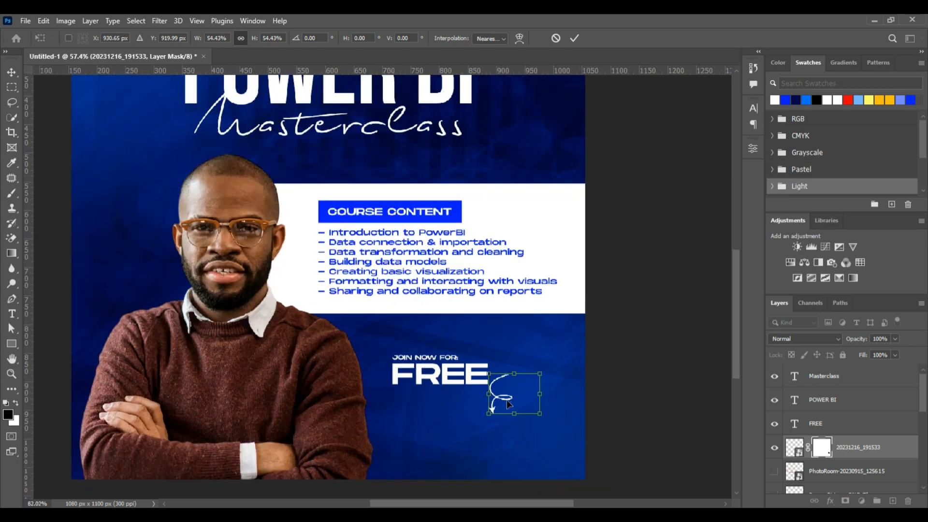
right_click(498, 402)
key("Escape")
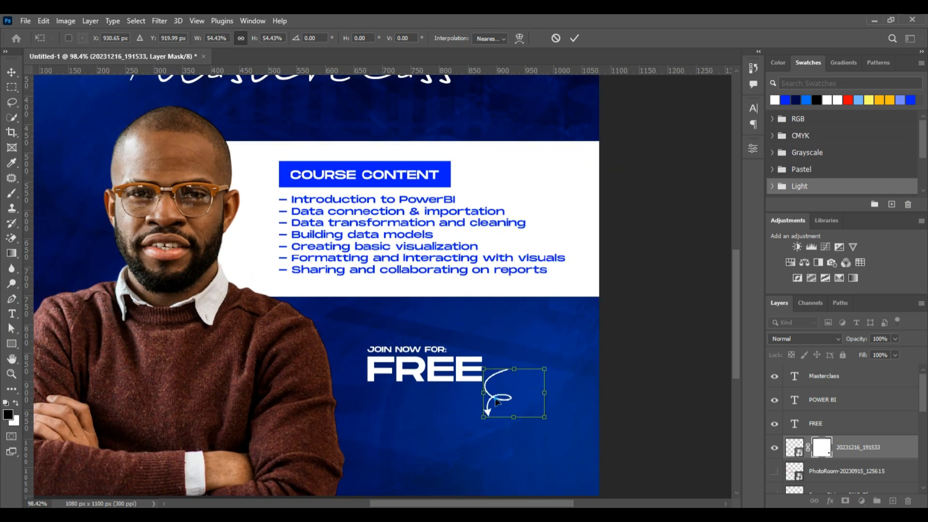
left_click(575, 38)
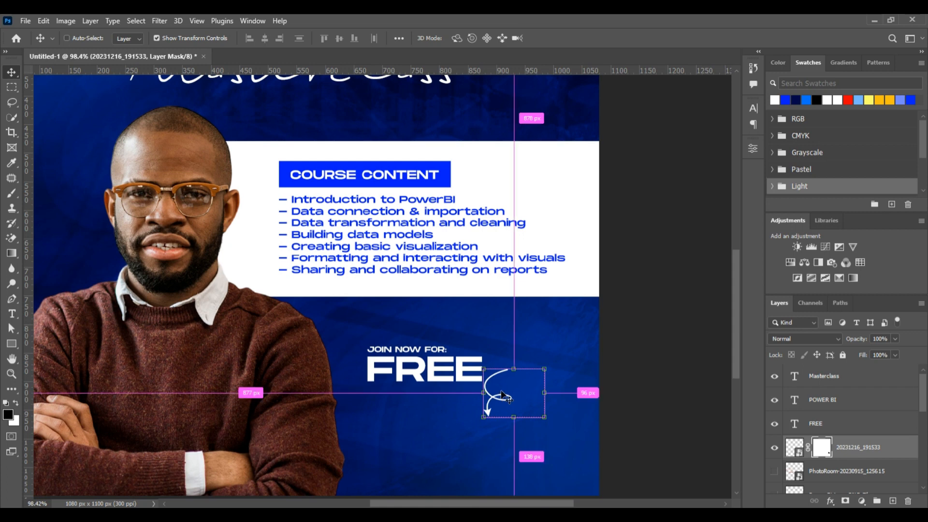
Flip the curly arrow beside the large FREE text horizontally
key("ctrl+t")
right_click(497, 401)
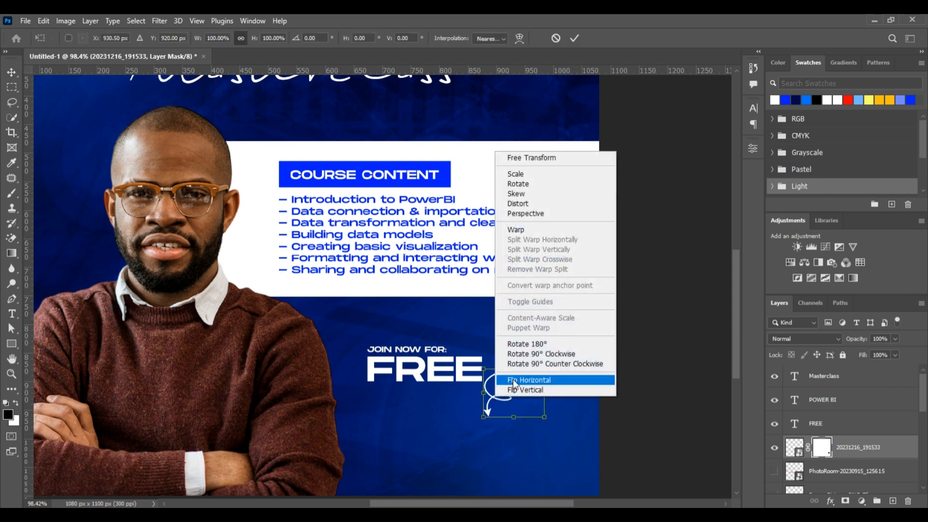
left_click(515, 381)
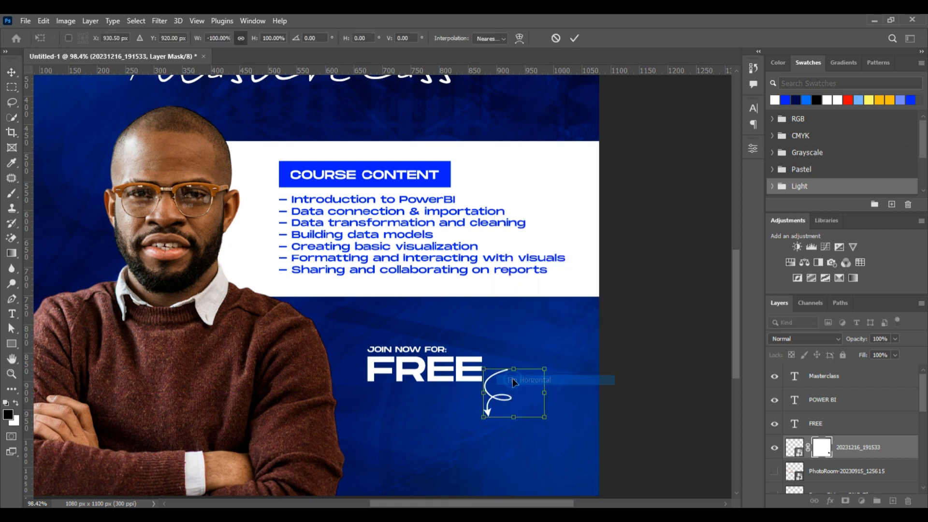
left_click(575, 37)
Scale the flipped arrow to about 78.02% and move it closer to the end of the large FREE text
key("ctrl+t")
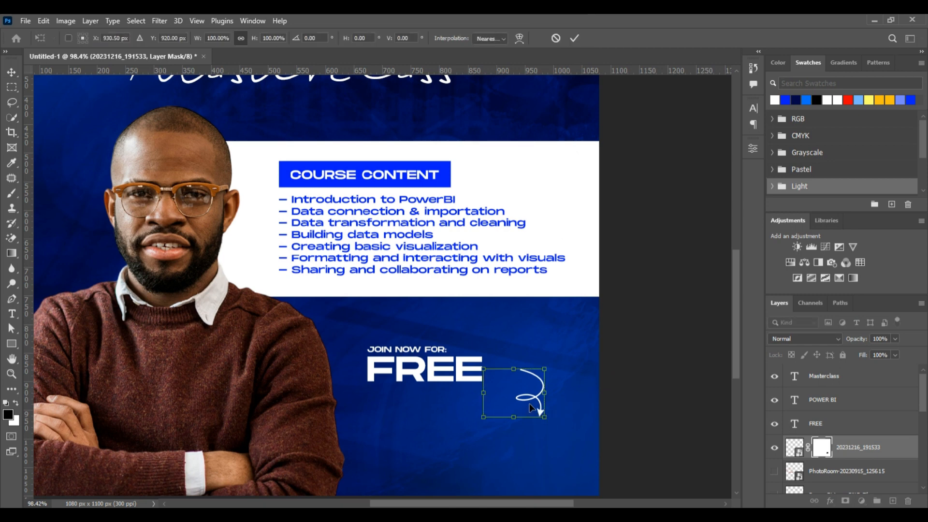
left_click_drag(548, 417, 500, 400)
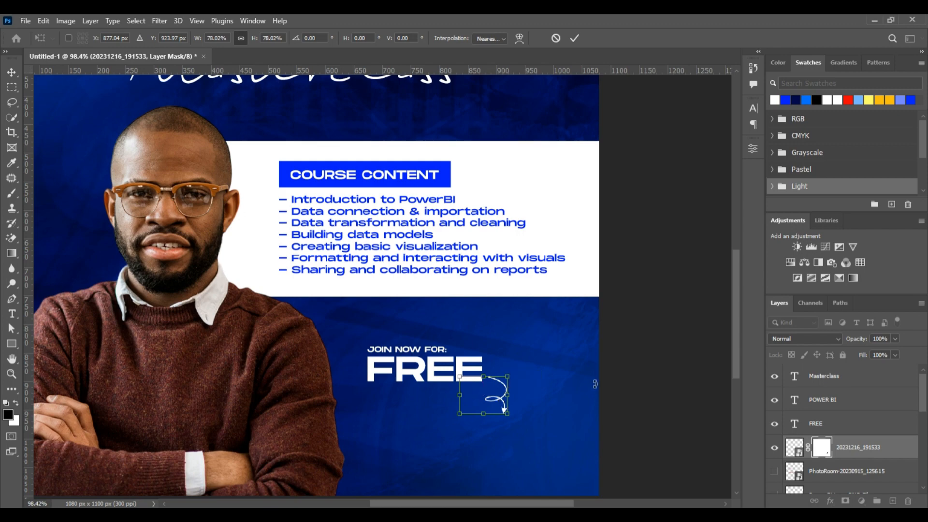
left_click(576, 41)
scroll(611, 367, "down", 3)
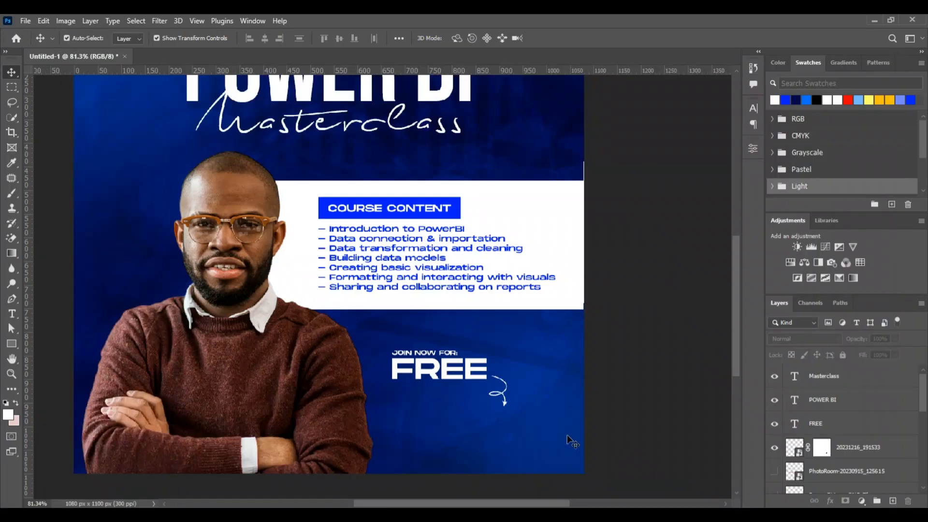
Shrink the curly arrow to about 77.74%, nudge it right and up against the last letter of FREE, and deselect it
scroll(493, 404, "up", 3)
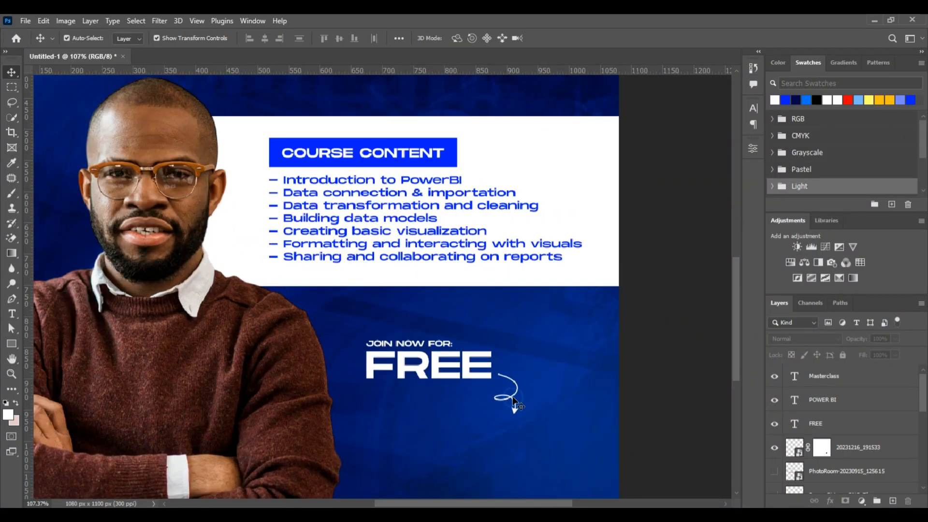
left_click(514, 407)
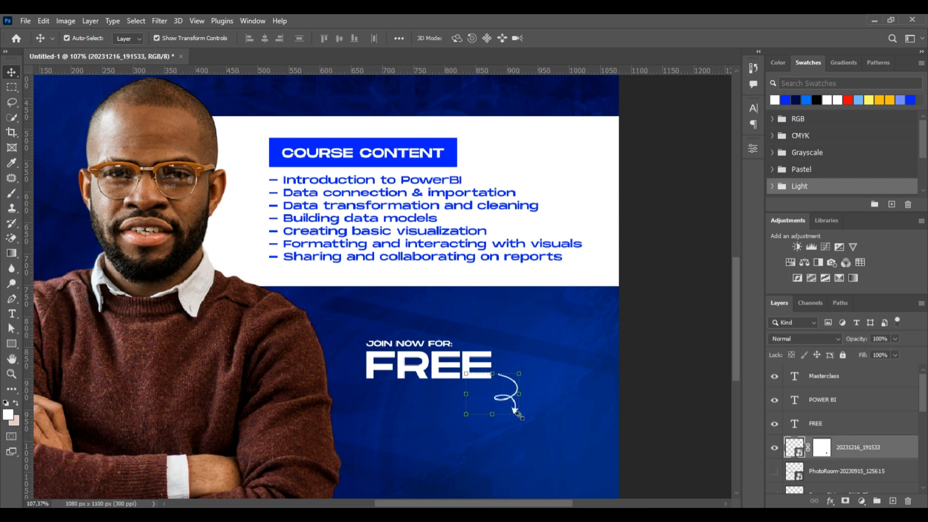
left_click_drag(519, 414, 511, 398)
key("Right")
key("Right")
key("Right")
key("Right")
key("Right")
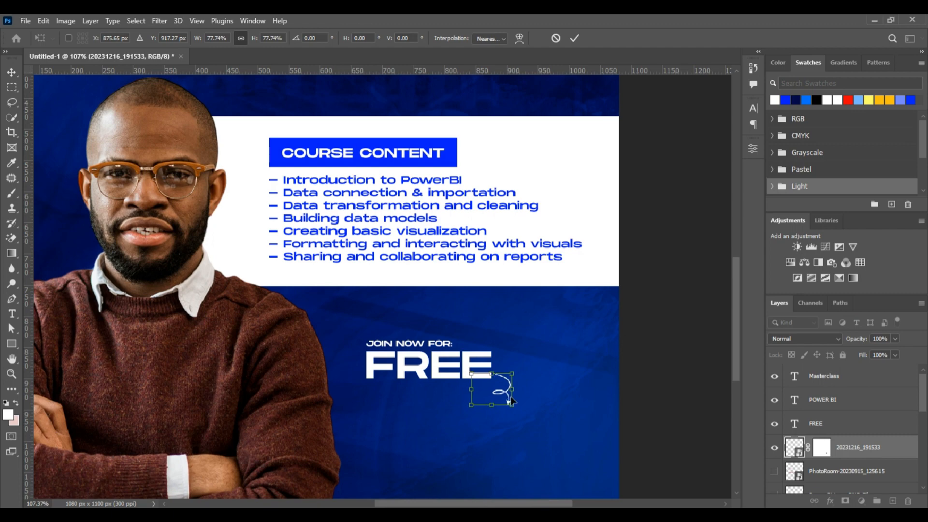
key("Right")
key("Up")
key("Up")
key("Up")
key("Up")
key("Up")
key("Up")
key("Up")
key("Up")
key("Up")
key("Up")
key("Up")
left_click(576, 41)
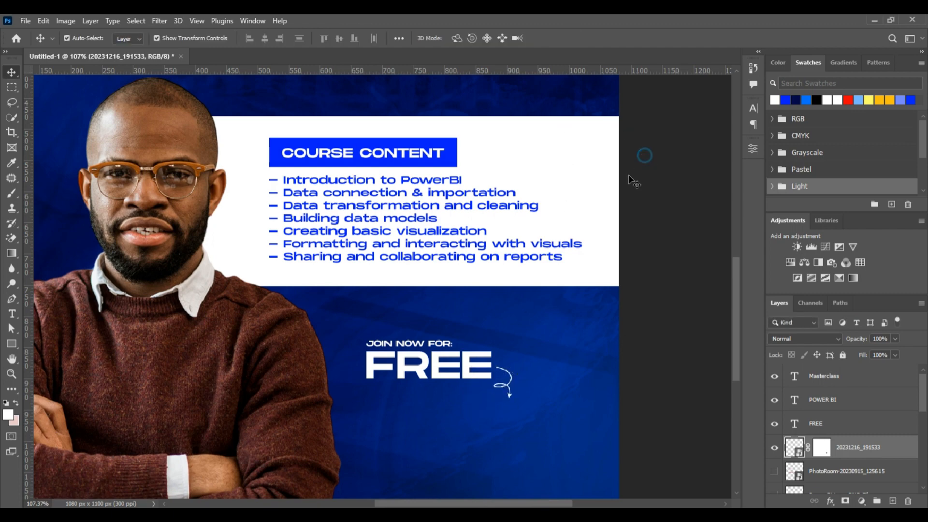
left_click(631, 177)
Check the call-to-action text in the POWER-BI.jpg reference in the image viewer, then return to Photoshop
scroll(521, 288, "down", 4)
key("alt+Tab")
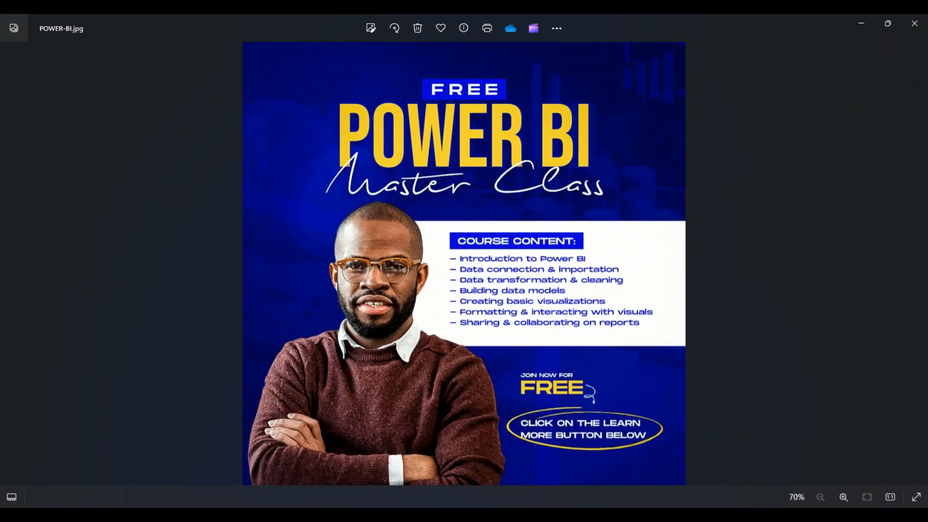
key("alt+Tab")
key("alt+Tab")
key("alt+Tab")
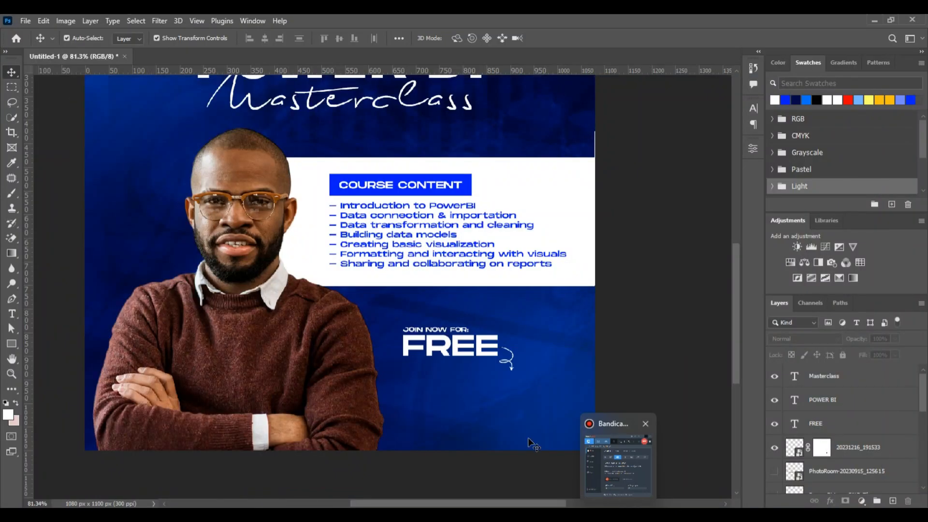
Duplicate the large FREE text directly below itself and set the copy's font size to 9 pt
scroll(516, 428, "up", 2)
left_click(441, 329)
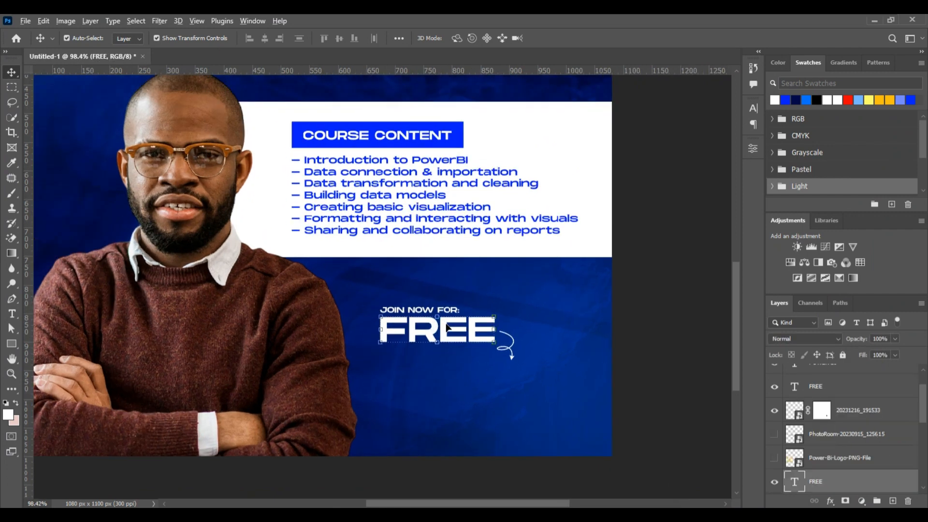
left_click_drag(444, 327, 449, 379, "alt")
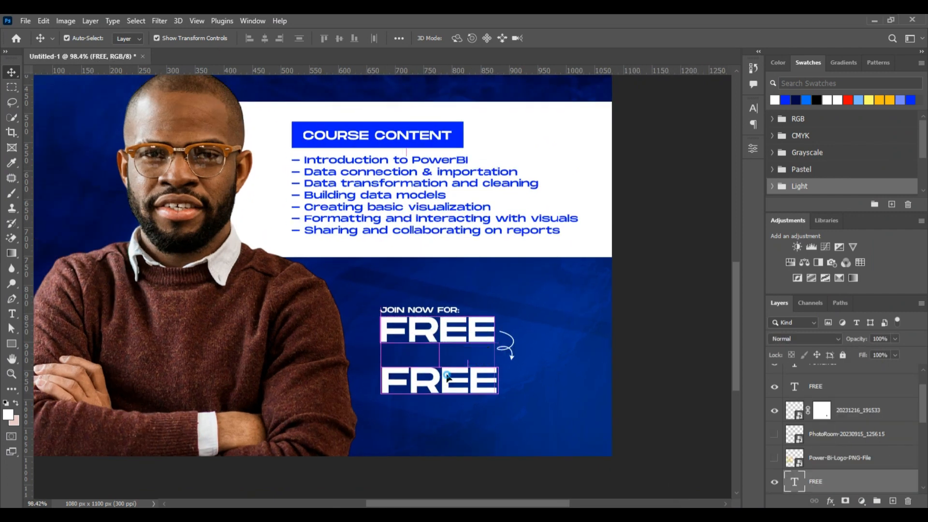
double_click(449, 379)
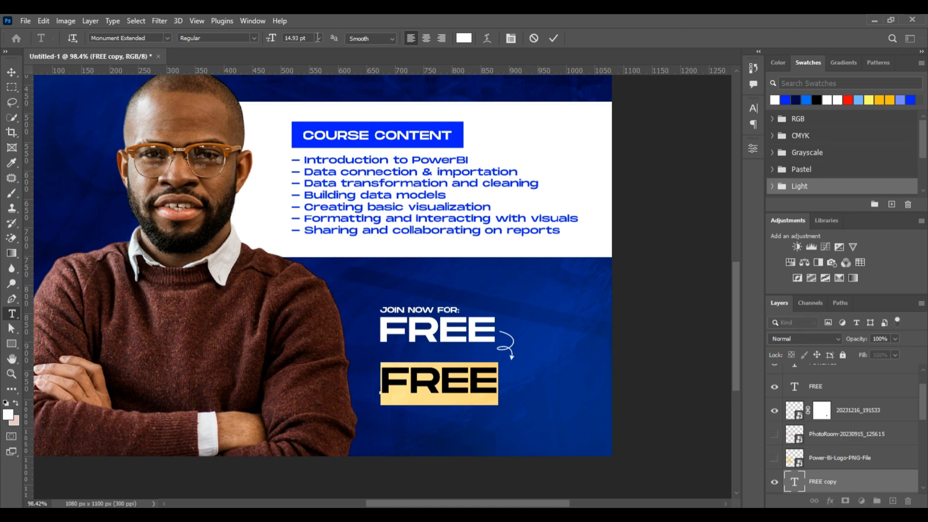
left_click(319, 38)
left_click(303, 81)
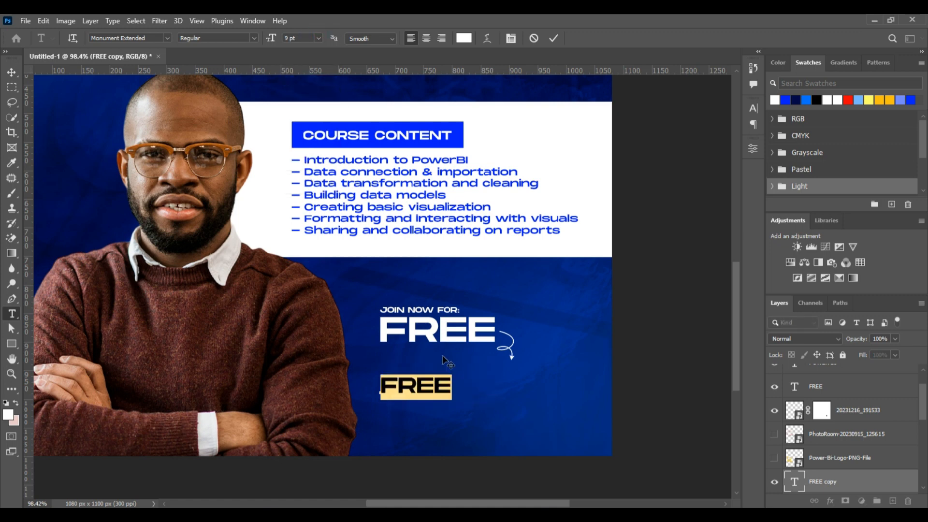
Replace the duplicated text with CLICK ON THE LEARN MORE BUTTON BELOW in capitals, breaking the line before MORE
type("click")
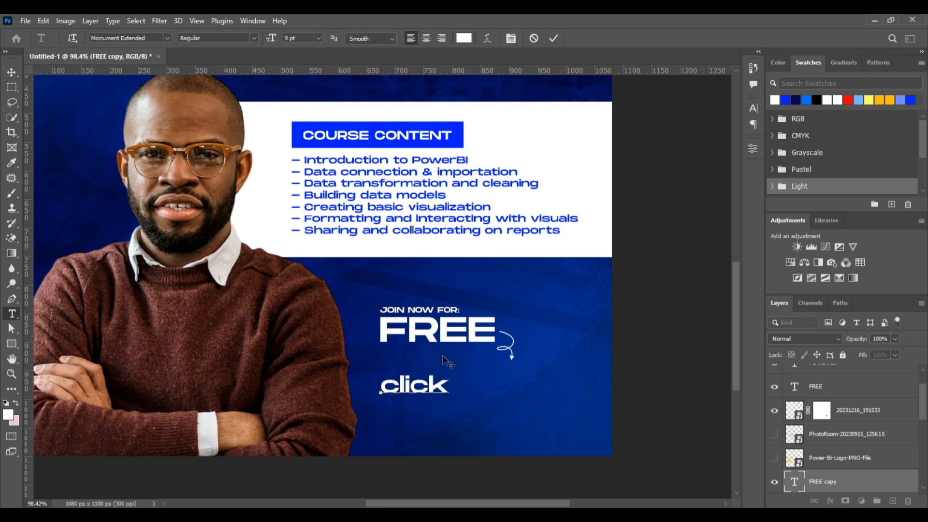
key("BackSpace")
key("BackSpace")
key("BackSpace")
key("BackSpace")
key("BackSpace")
type("CLICK")
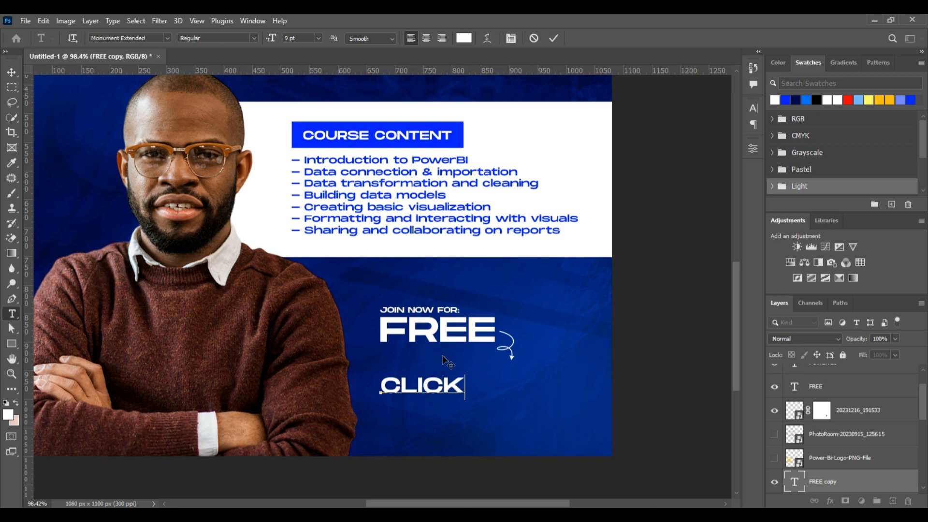
type(" ON THE L ")
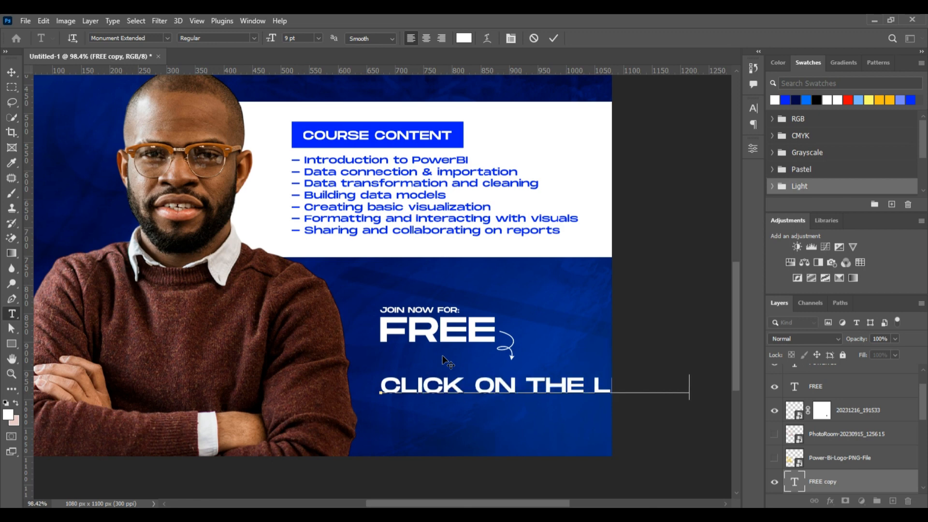
type("MORE BUTTO")
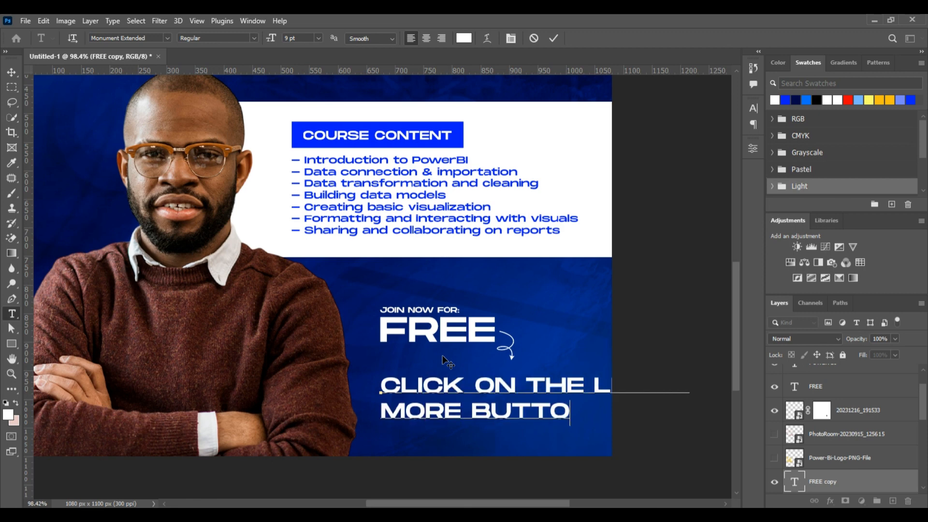
type("N E")
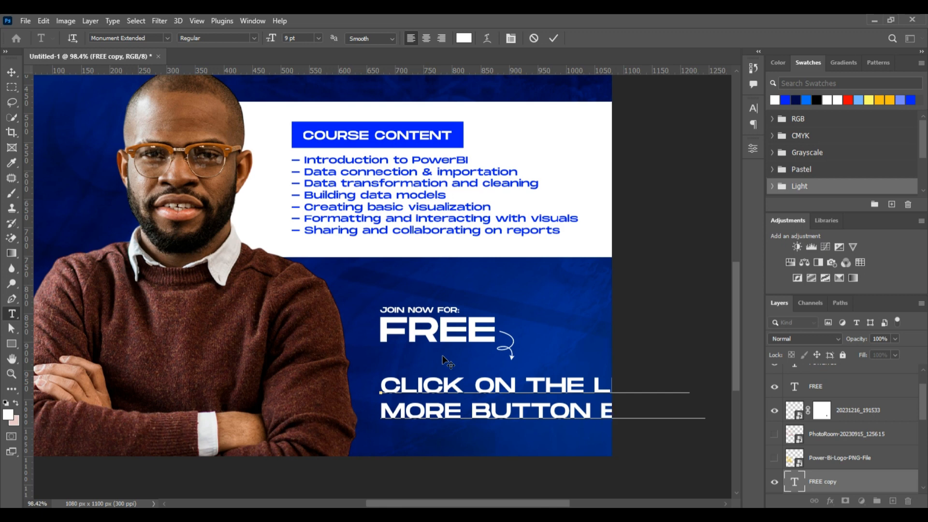
left_click(554, 41)
Proportionally scale the CLICK ON THE LEARN MORE BUTTON BELOW text to about 54.77% so it fits within the flyer
key("v")
left_click_drag(705, 422, 560, 401)
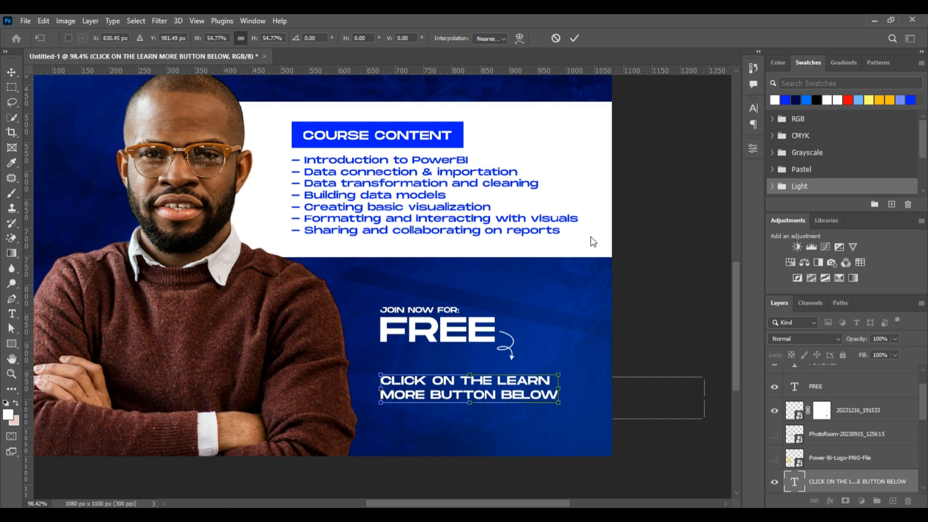
left_click(574, 38)
Set the leading of the CLICK ON THE LEARN MORE BUTTON BELOW text to 6 pt
left_click(747, 112)
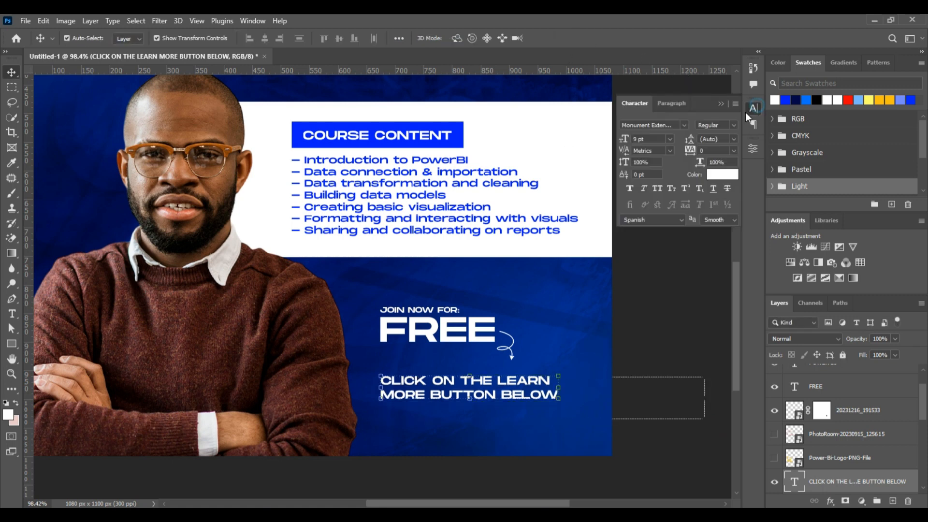
left_click(733, 139)
left_click(710, 151)
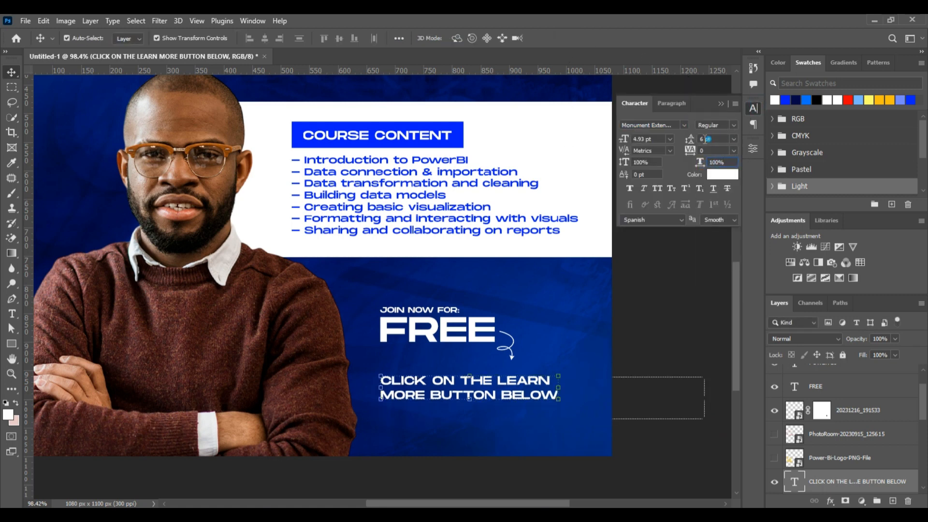
type("5")
key("Return")
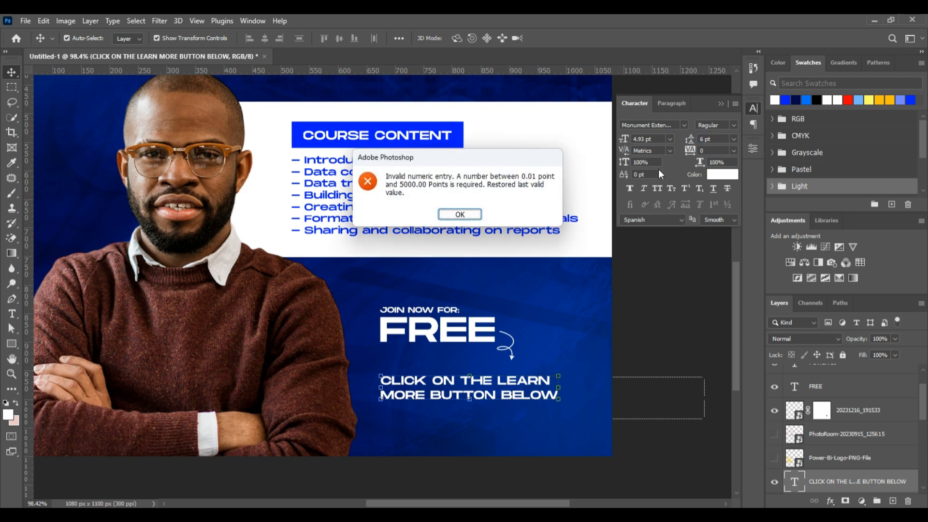
left_click(462, 215)
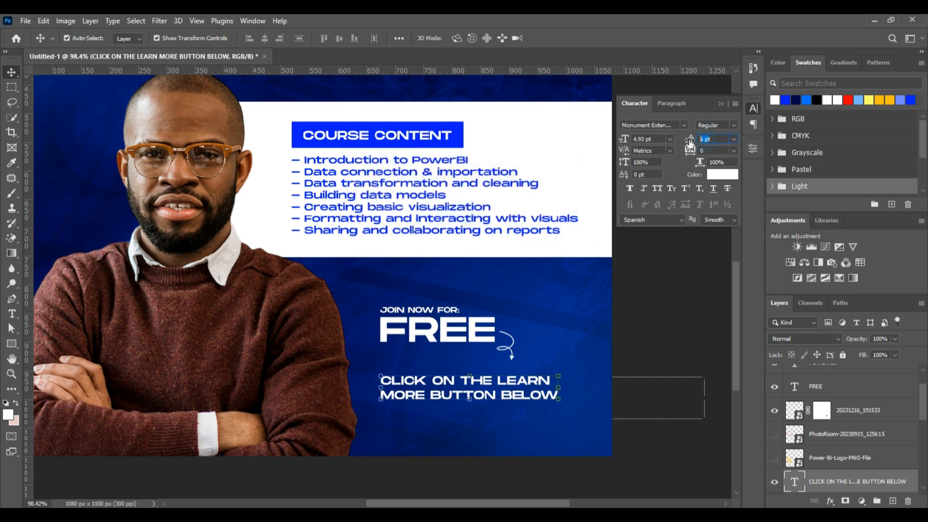
Try automatic leading and a 4 pt leading on the CLICK ON THE LEARN MORE BUTTON BELOW text
key("Return")
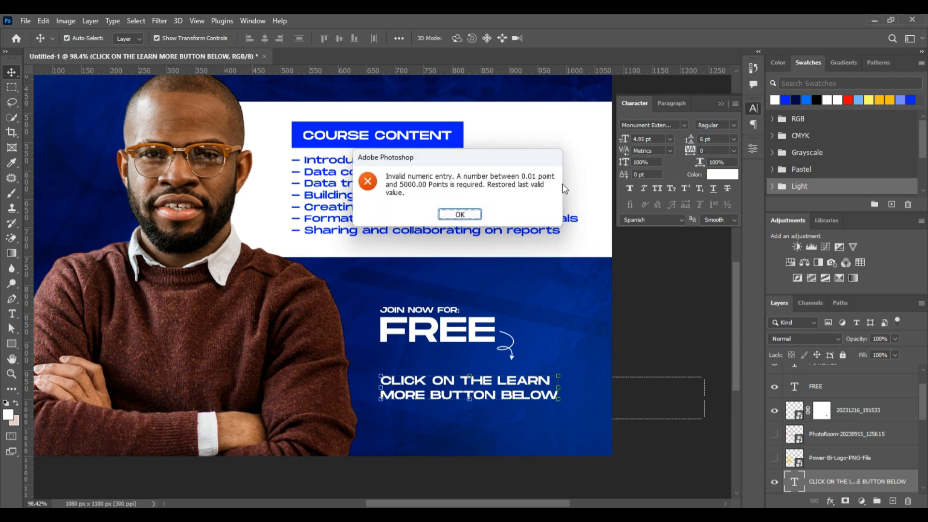
left_click(467, 213)
left_click(733, 139)
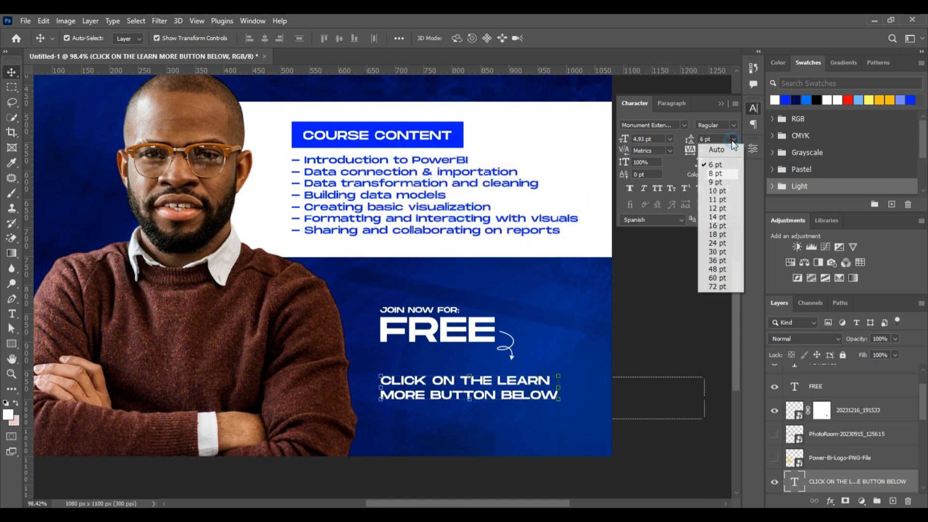
left_click(722, 146)
left_click(721, 138)
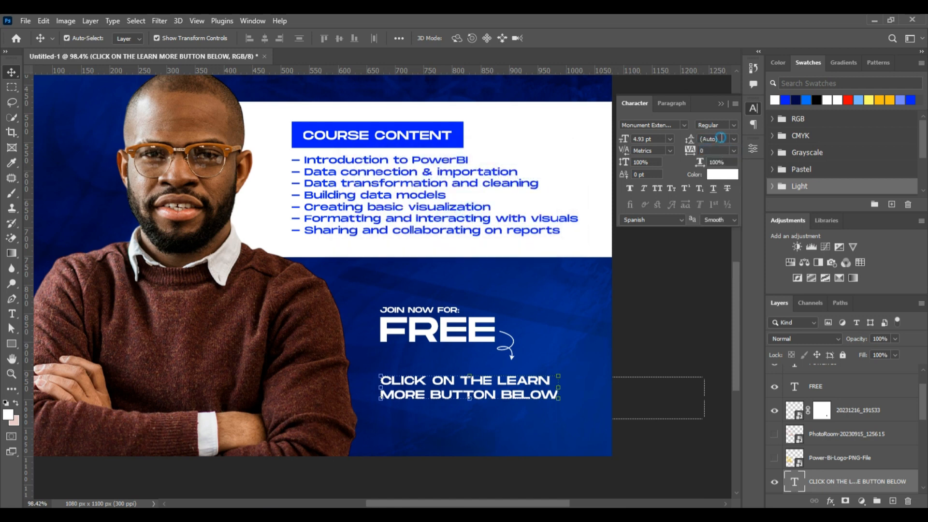
type("6.25")
key("Return")
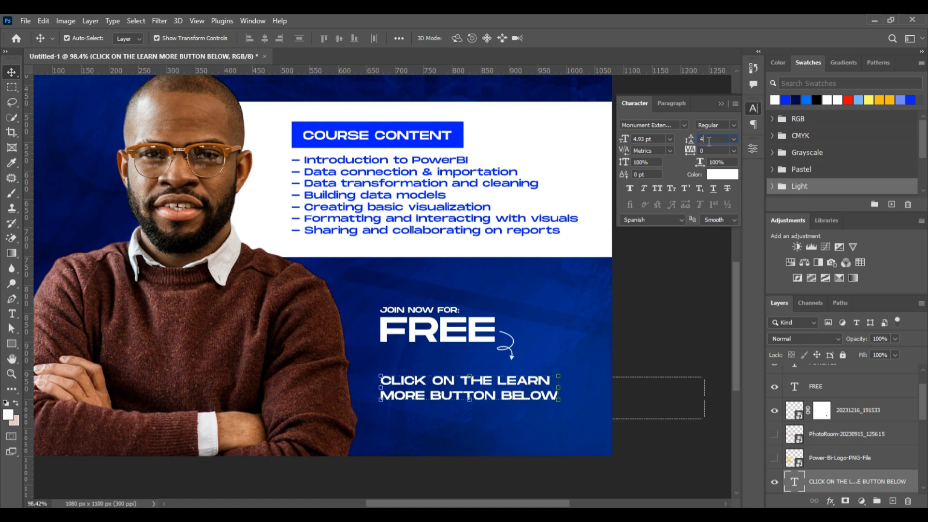
type("4")
key("Return")
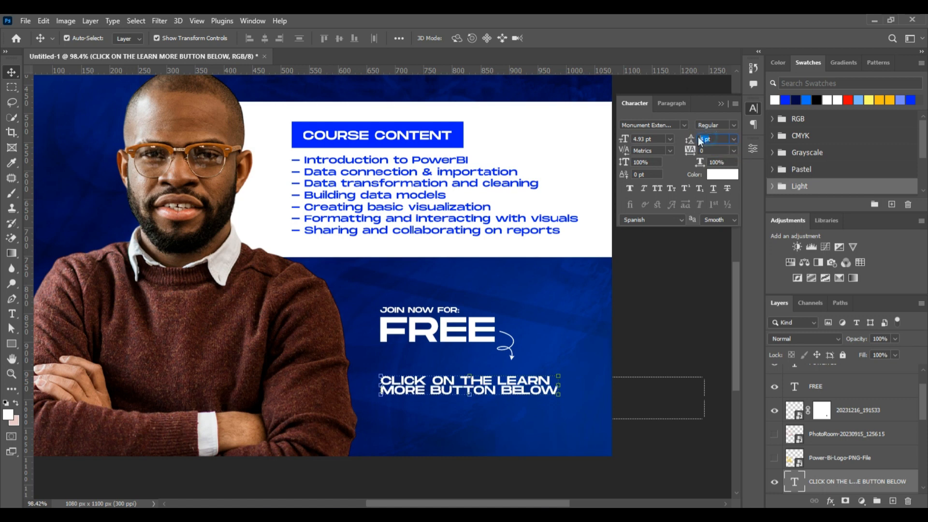
key("Return")
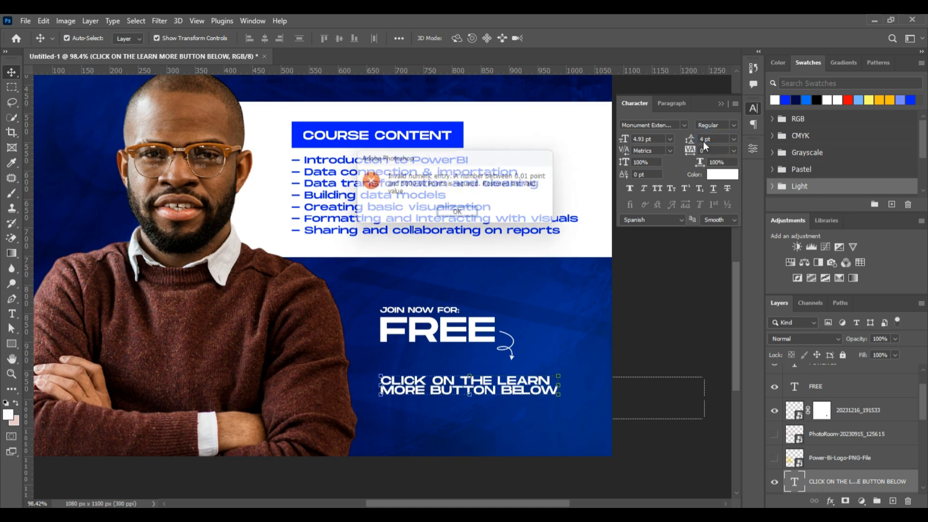
left_click(461, 215)
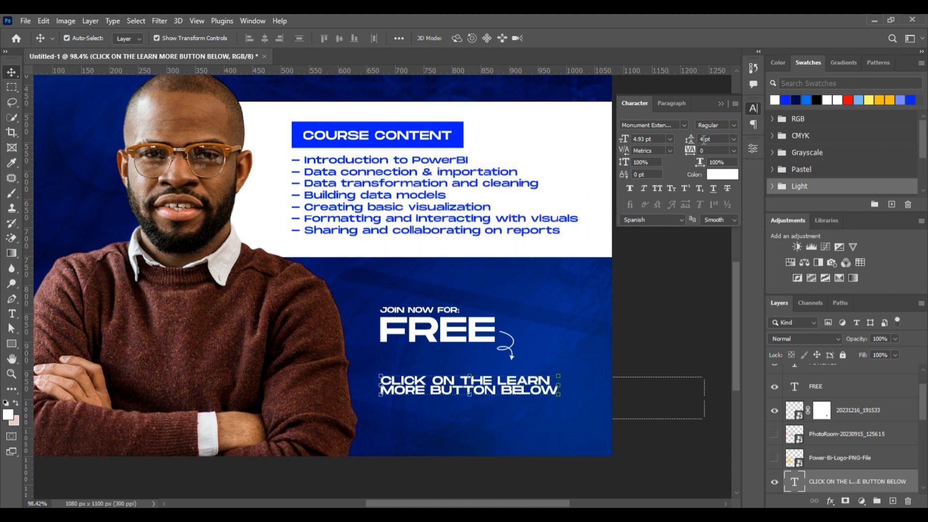
Set the leading of the CLICK ON THE LEARN MORE BUTTON BELOW text to 5 pt after trying 4.5 pt
type(".5")
key("Return")
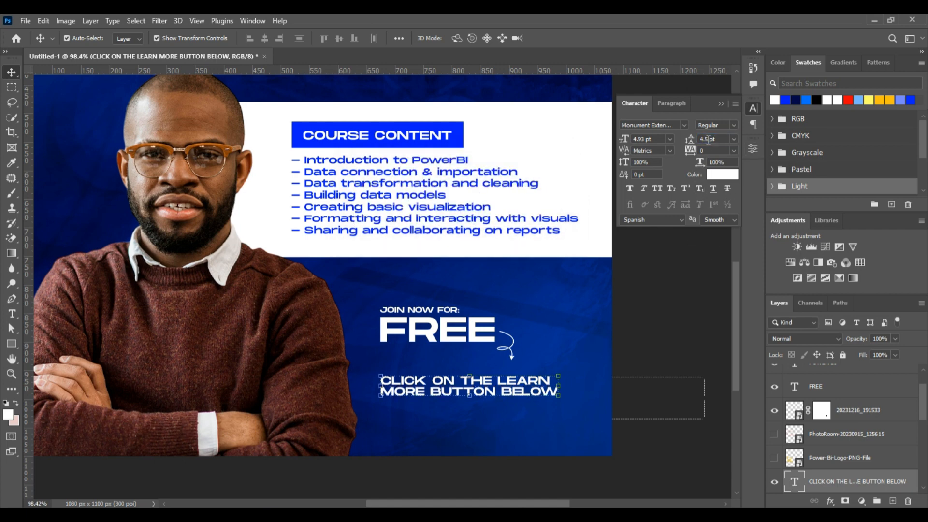
type("5")
key("Return")
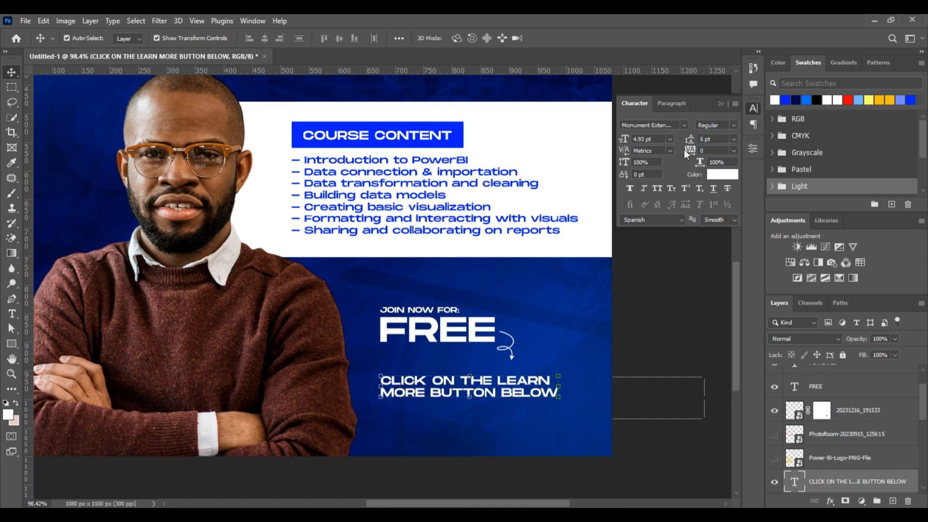
left_click(721, 103)
Proportionally scale the CLICK ON THE LEARN MORE BUTTON BELOW text down to about 84.78%
key("ctrl+t")
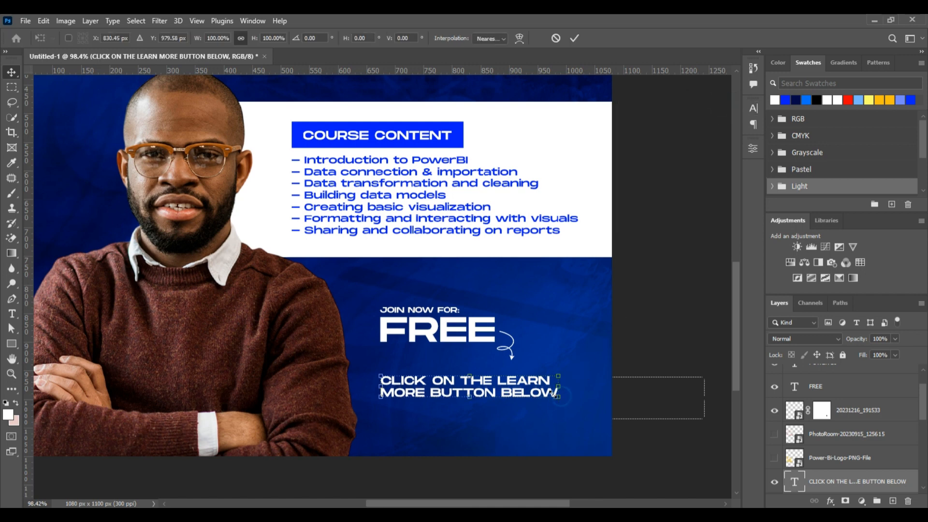
left_click_drag(558, 397, 532, 390)
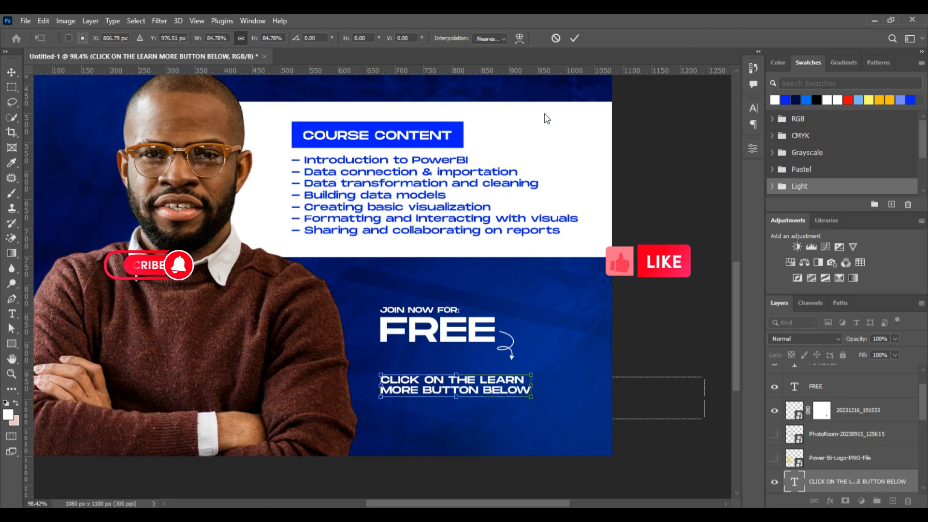
left_click(575, 38)
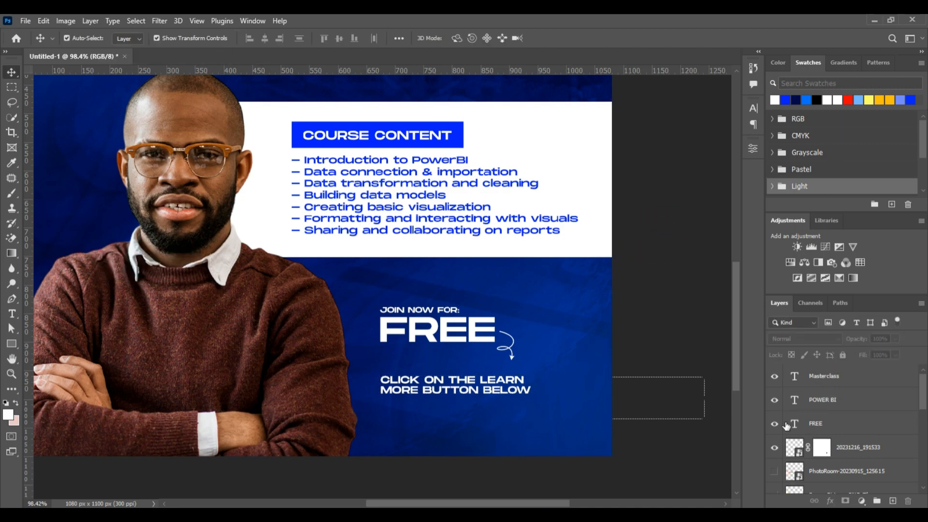
Following the reference flyer POWER-BI.jpg, show the hand-drawn red circle layer and scale it to about 10.01% around the CLICK ON THE LEARN MORE text
scroll(782, 445, "down", 1)
left_click(663, 512)
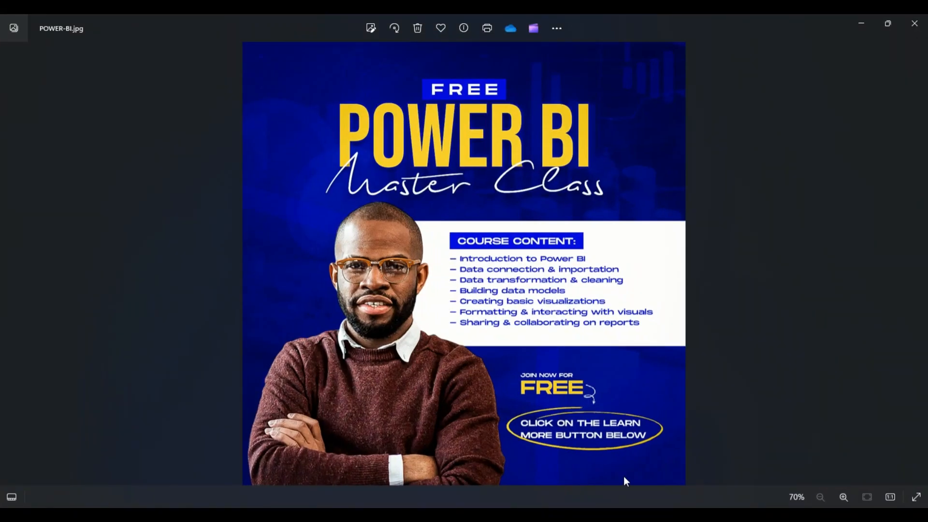
left_click(663, 512)
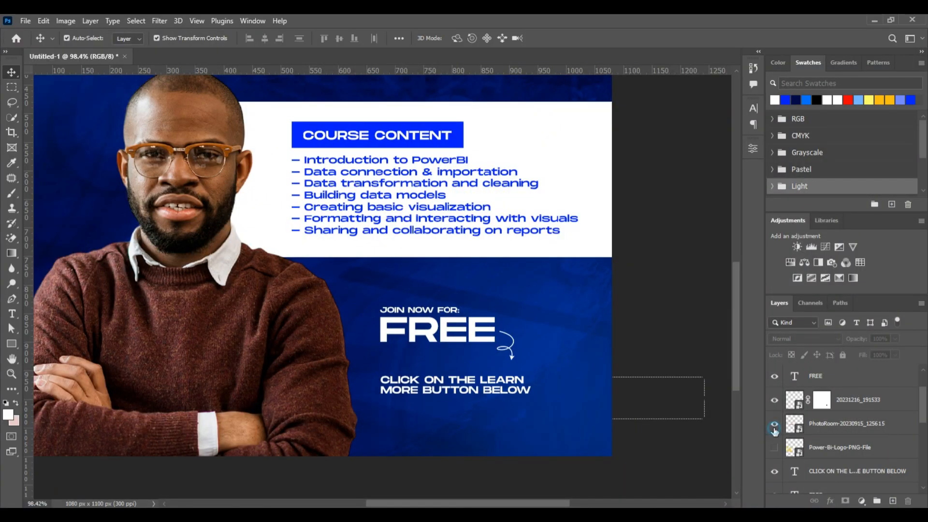
left_click(165, 141)
scroll(301, 183, "down", 5)
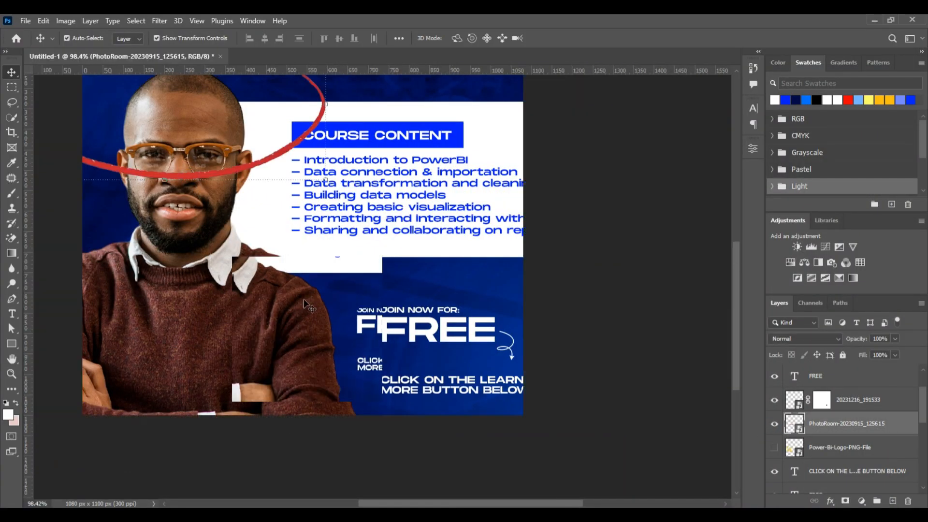
key("ctrl+t")
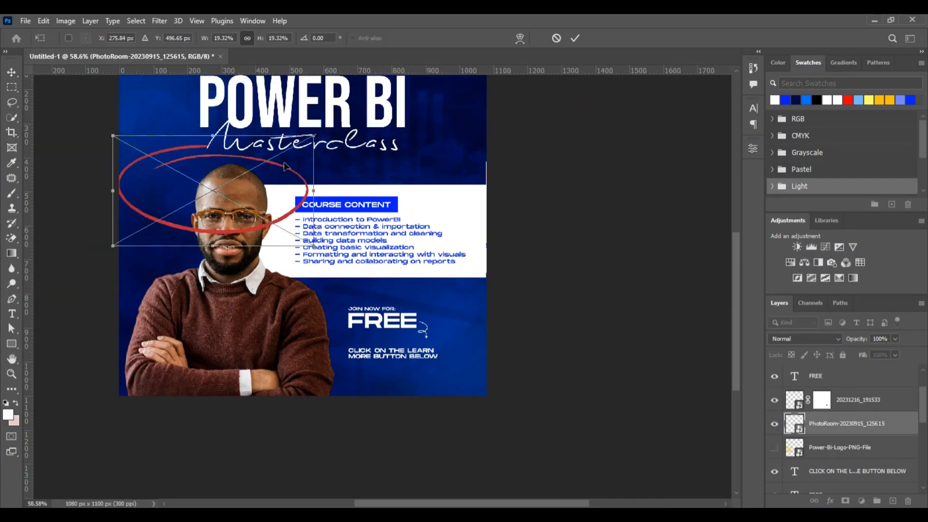
left_click_drag(311, 138, 409, 376)
key("Return")
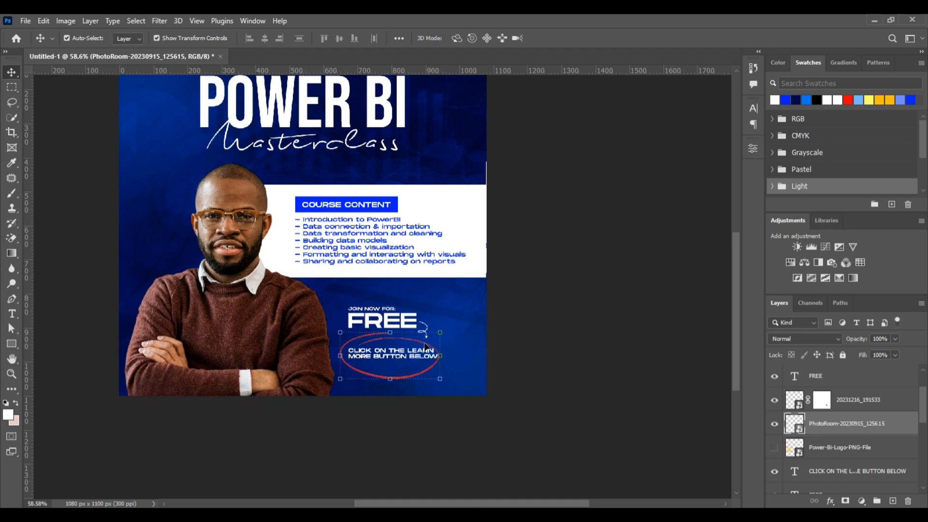
Flatten the red circle into an oval about 11.32% wide and 5.91% high, positioned around the CLICK ON THE LEARN MORE text
scroll(434, 352, "up", 6)
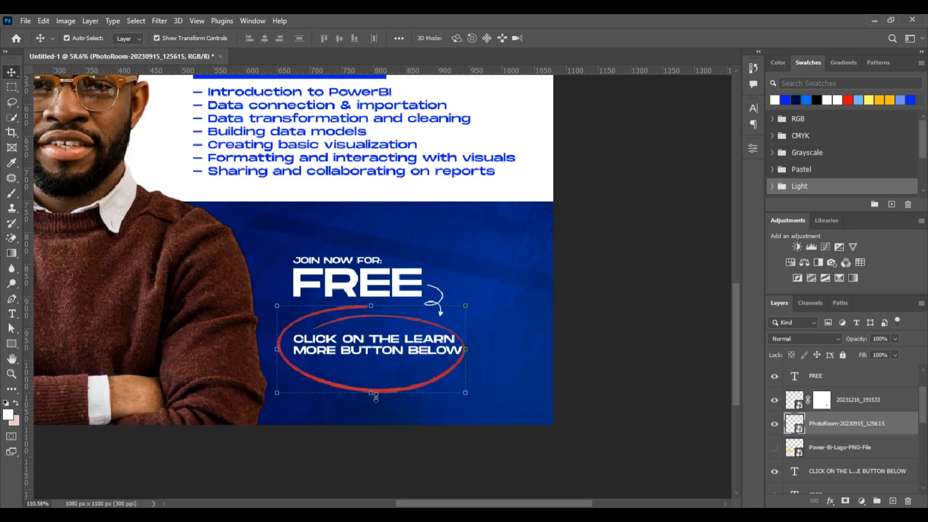
left_click_drag(374, 393, 374, 386)
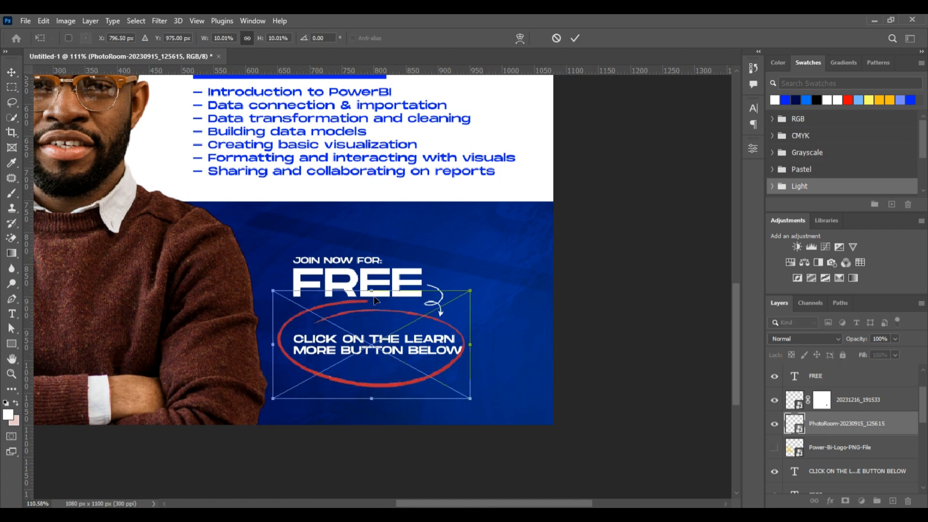
left_click_drag(372, 286, 371, 335)
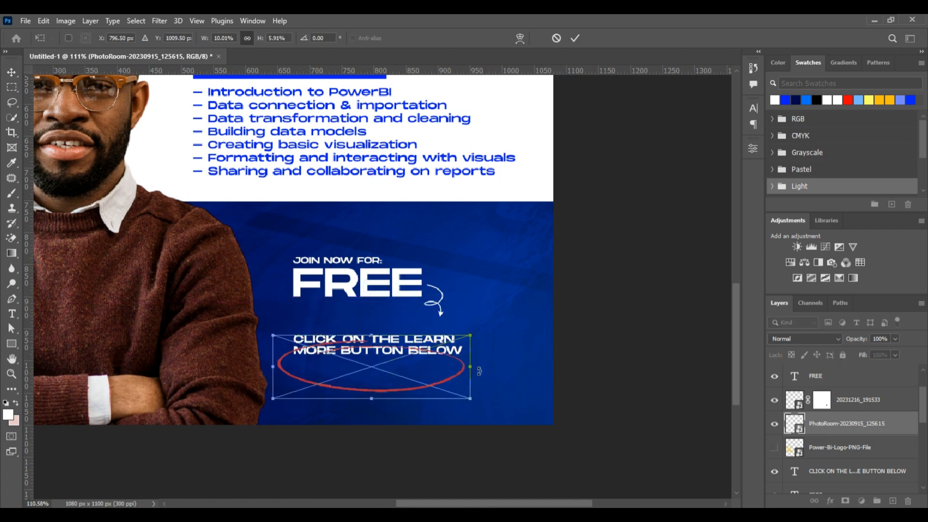
mouse_move(475, 370)
left_mouse_down()
mouse_move(493, 370)
mouse_move(458, 363)
left_mouse_up()
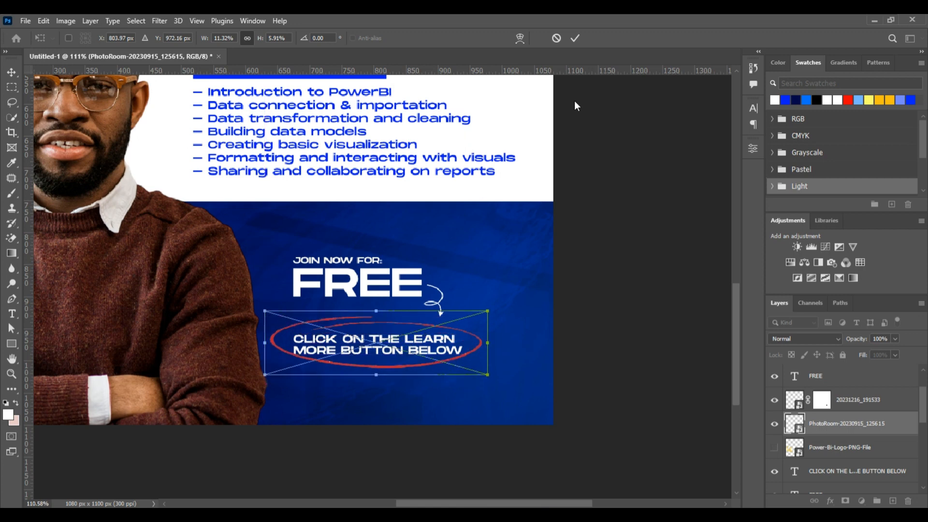
Nudge the red oval 5 px down and 2 px right to centre it on the call-to-action text, and apply the transform
key("Down")
key("Down")
key("Down")
key("Down")
key("Right")
key("Right")
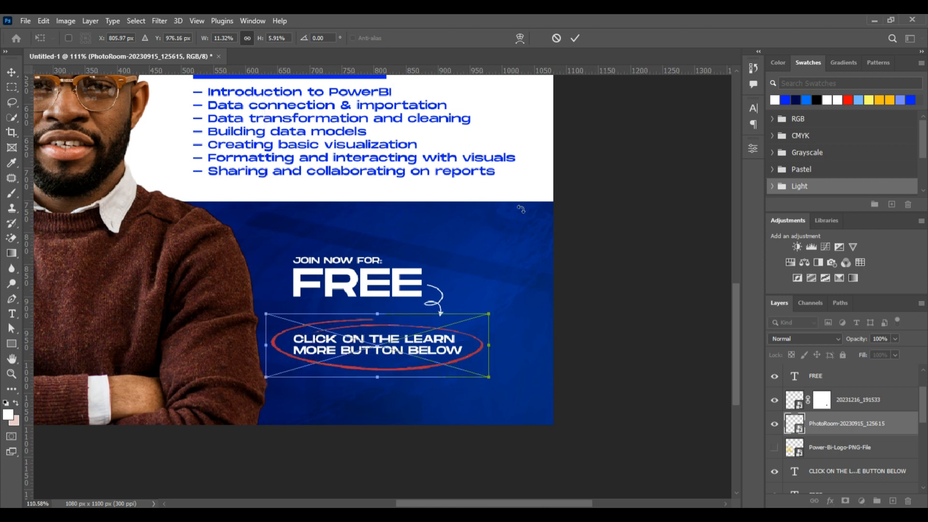
key("Down")
left_click(575, 38)
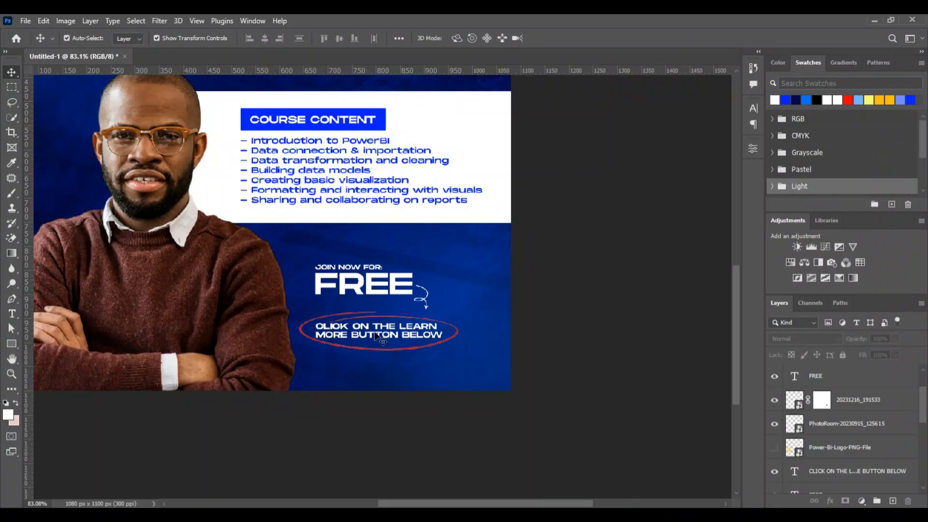
Scale the call-to-action text and its red oval together proportionally to about 111.92%
scroll(382, 338, "up", 2)
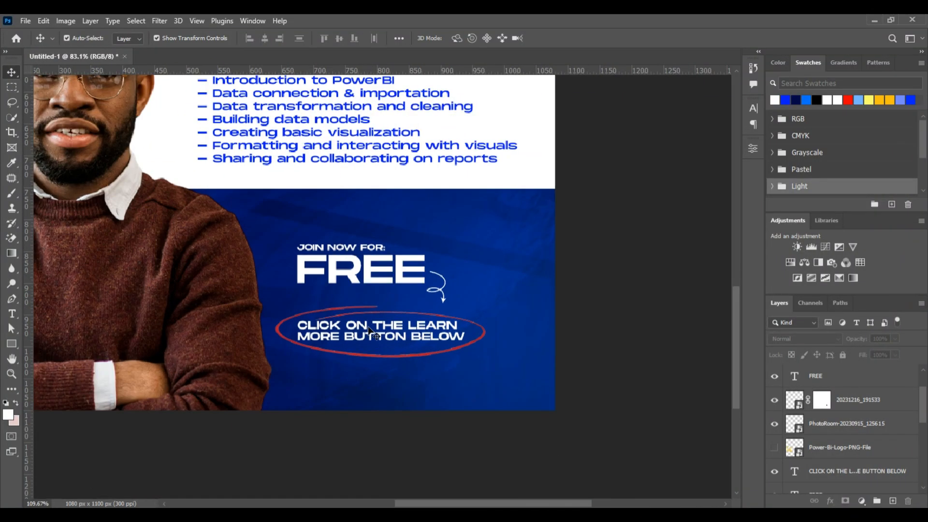
left_click(432, 343)
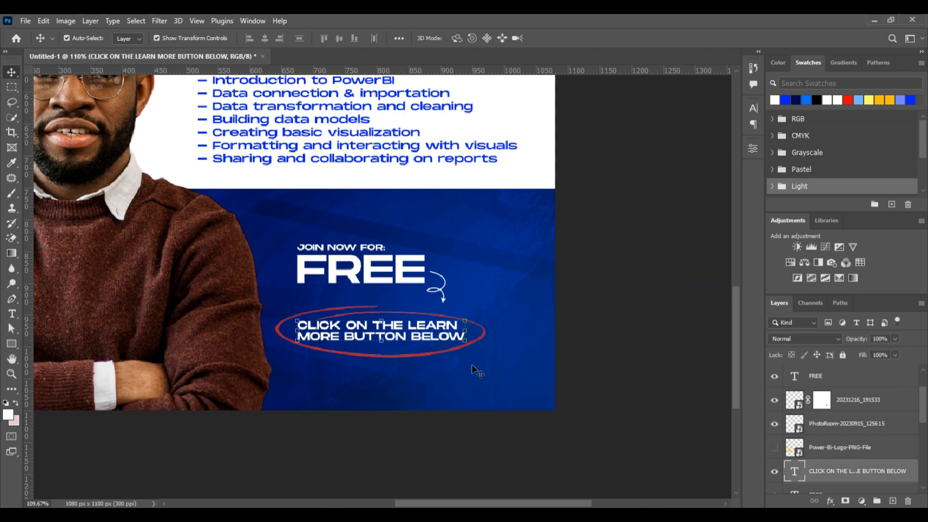
left_click(408, 353, "shift")
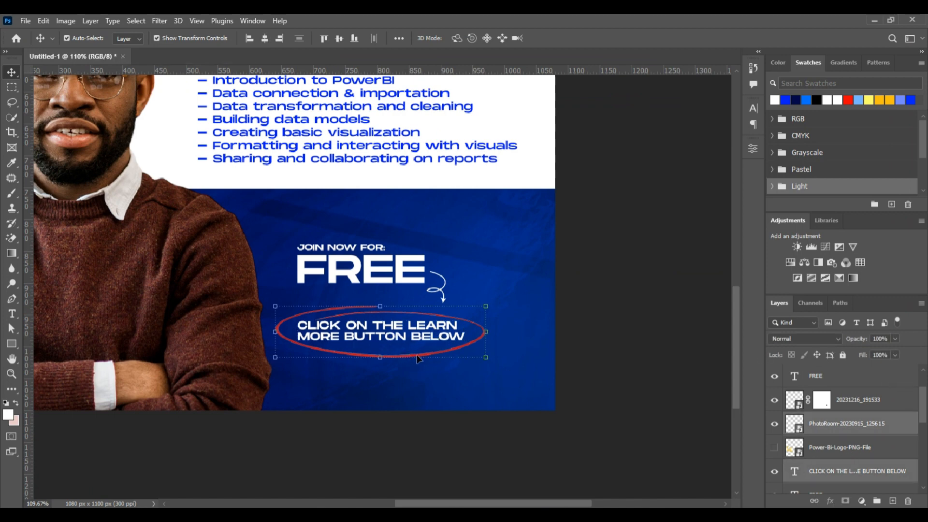
key("ctrl+t")
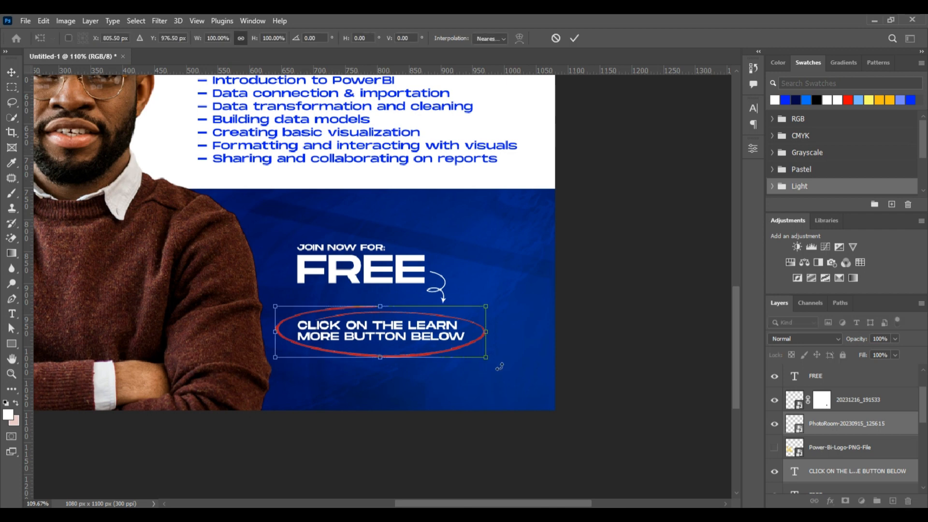
left_click_drag(487, 358, 513, 374)
left_click(575, 38)
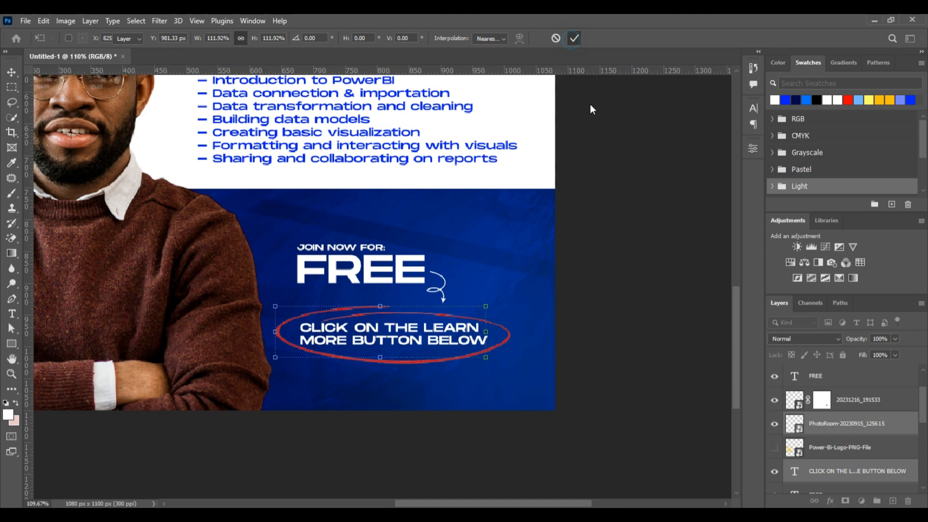
Align the left edges of the CLICK ON THE LEARN MORE BUTTON BELOW text and the large FREE text
left_click(311, 339)
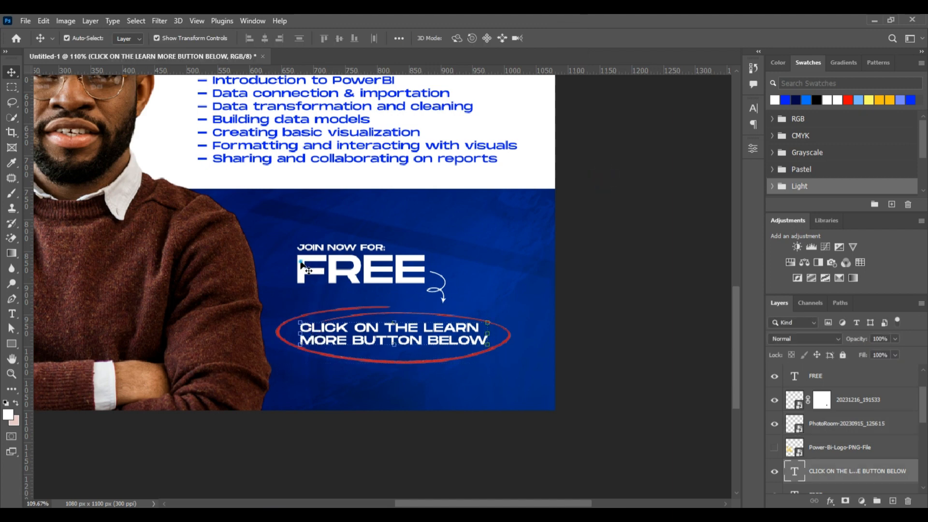
left_click(317, 265, "shift")
left_click(398, 38)
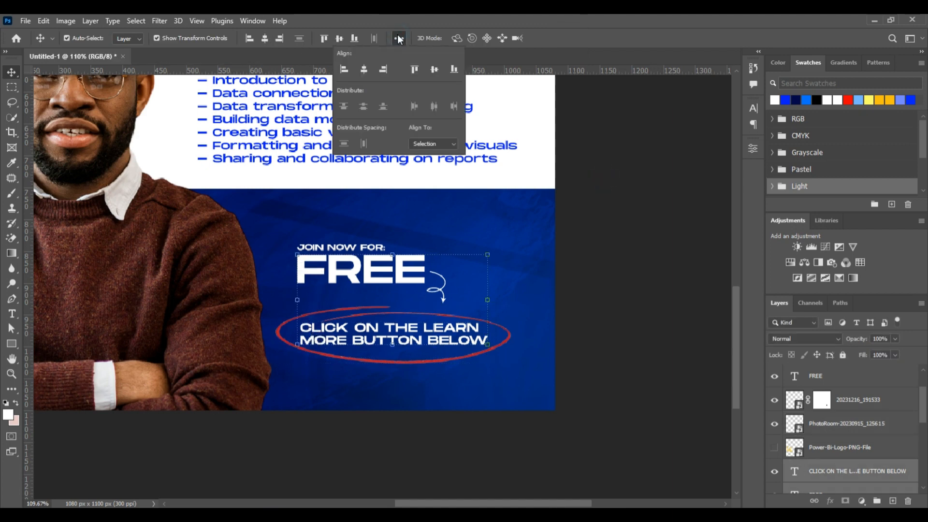
left_click(250, 38)
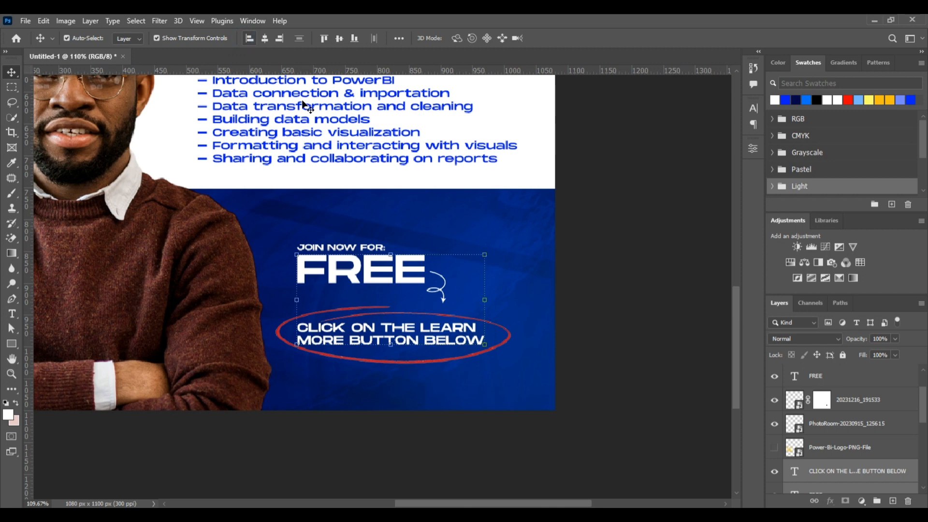
left_click(542, 290)
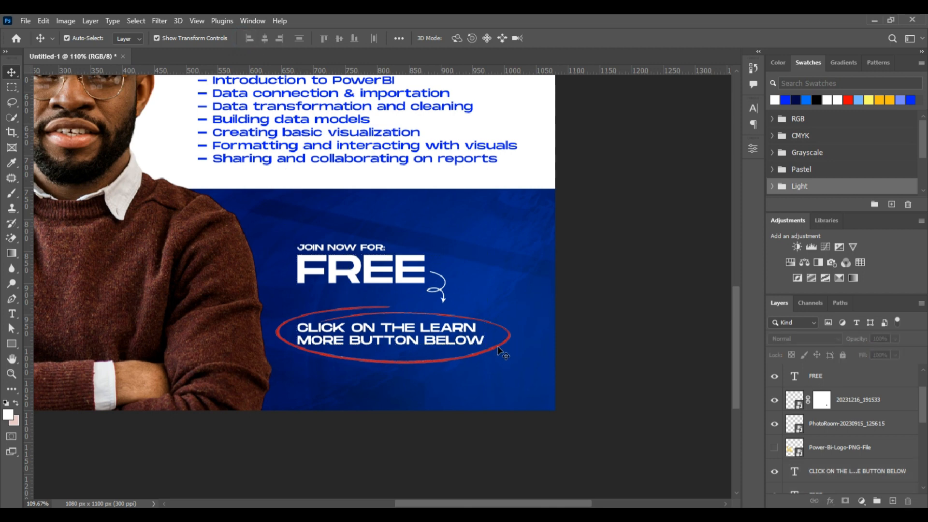
Nudge the red oval 4 px to the left so it sits evenly around the call-to-action text
left_click(497, 346)
key("Left")
key("Left")
key("Left")
key("Left")
left_click(566, 314)
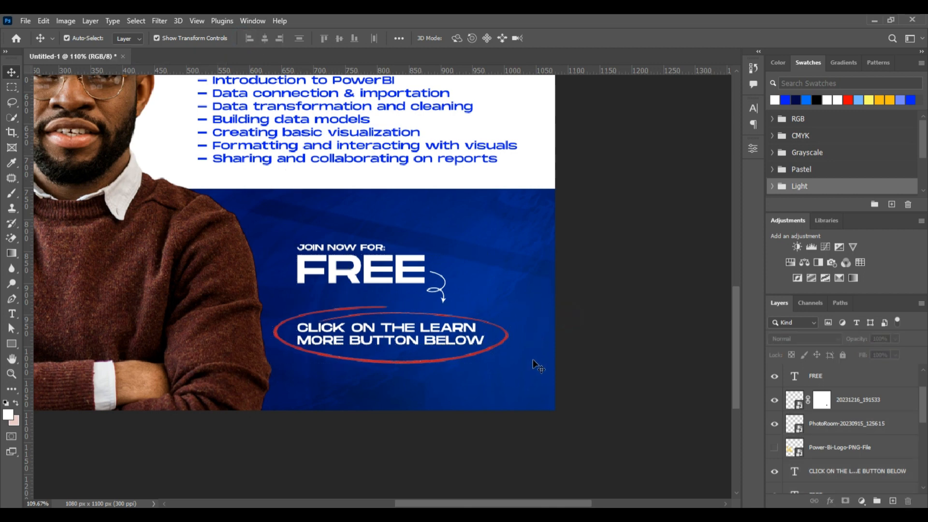
scroll(533, 359, "down", 5)
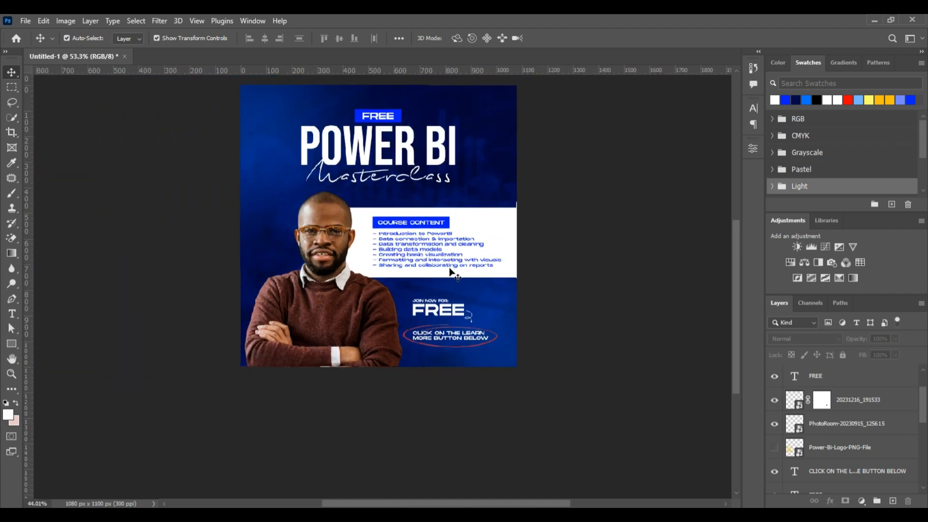
scroll(420, 118, "up", 2)
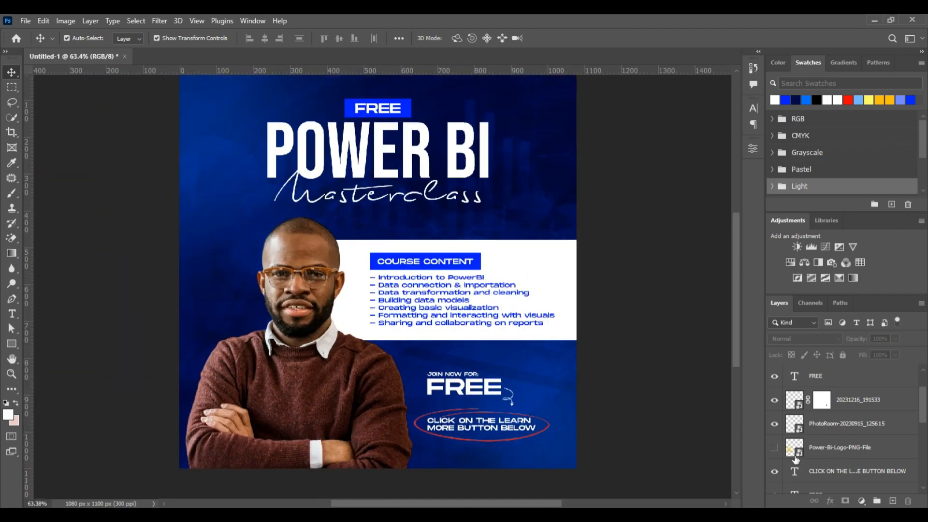
Make the Power-Bi-Logo-PNG-File layer visible, scale the logo proportionally to about 3.57% and place it beside the man's face on the empty blue side
left_click(832, 447)
left_click(774, 448)
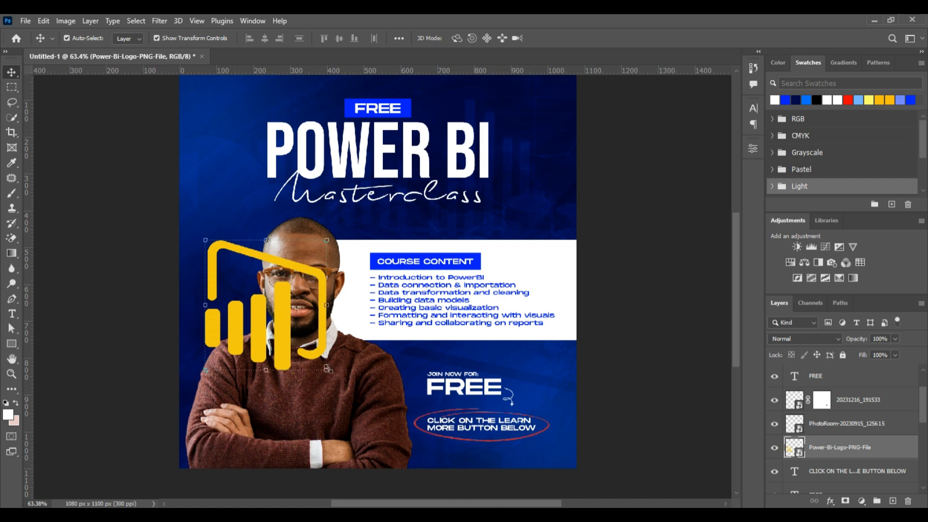
key("ctrl+t")
key("Return")
left_click_drag(335, 380, 282, 258)
key("ctrl+z")
key("ctrl+t")
scroll(341, 345, "down", 3)
scroll(406, 141, "up", 2)
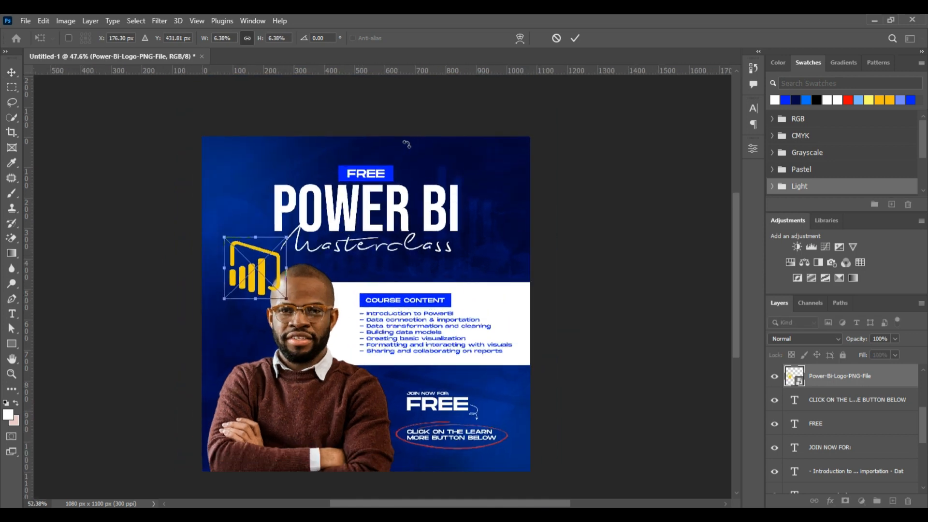
left_click_drag(248, 289, 246, 365)
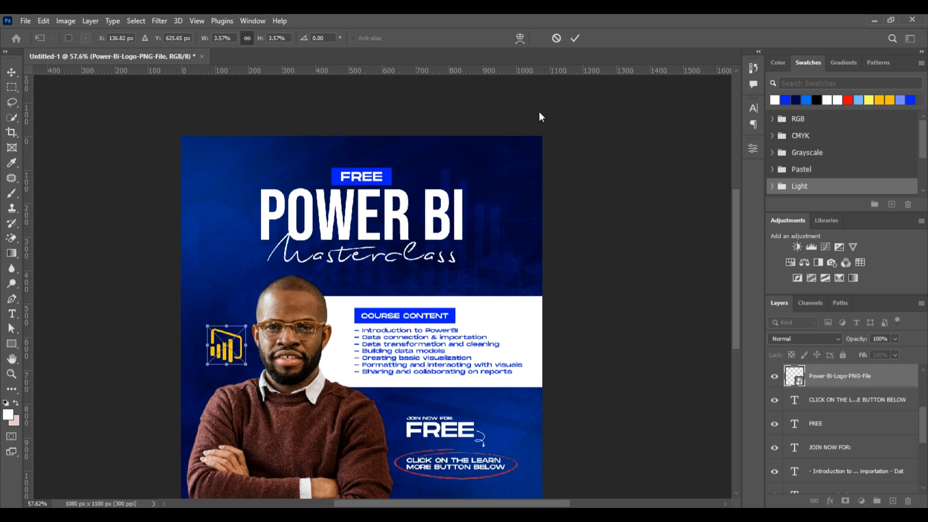
left_click(575, 38)
Scale the Power BI logo down further to about 2.32% beside the man's face and apply the transform
scroll(510, 145, "down", 2)
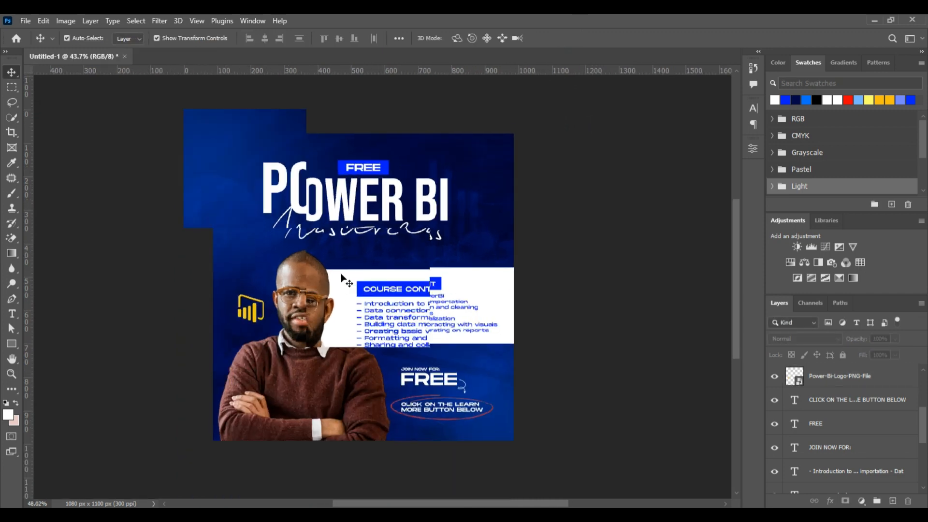
scroll(341, 278, "up", 2)
left_click(232, 327)
mouse_move(248, 337)
left_mouse_down()
mouse_move(227, 309)
mouse_move(324, 256)
mouse_move(372, 338)
mouse_move(319, 339)
mouse_move(204, 317)
mouse_move(239, 326)
left_mouse_up()
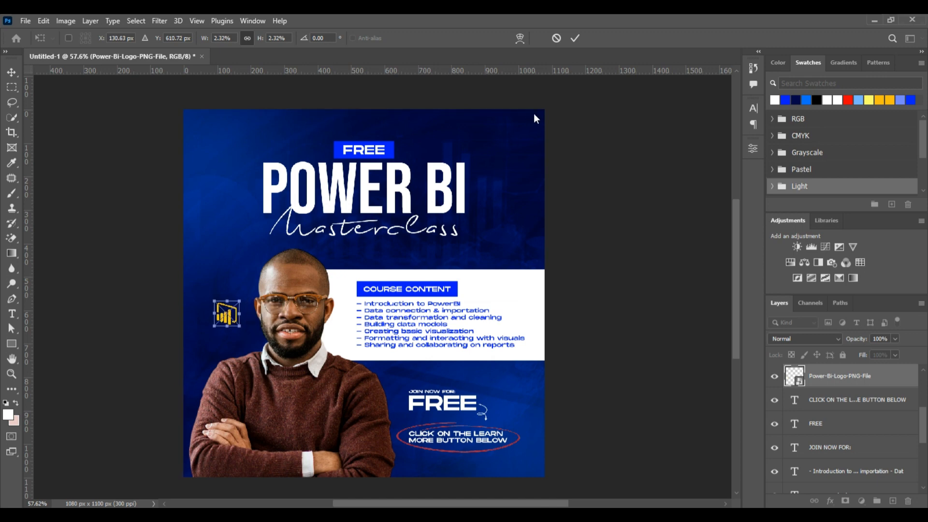
left_click(575, 38)
scroll(419, 162, "down", 1)
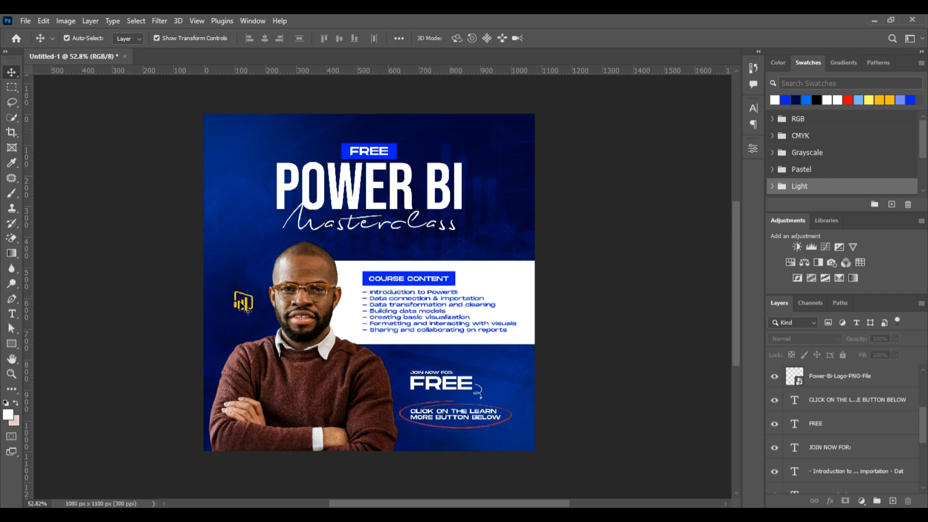
Enlarge the Power BI logo and place it over the flyer's upper right corner, partly beyond the canvas edges
left_click(245, 306)
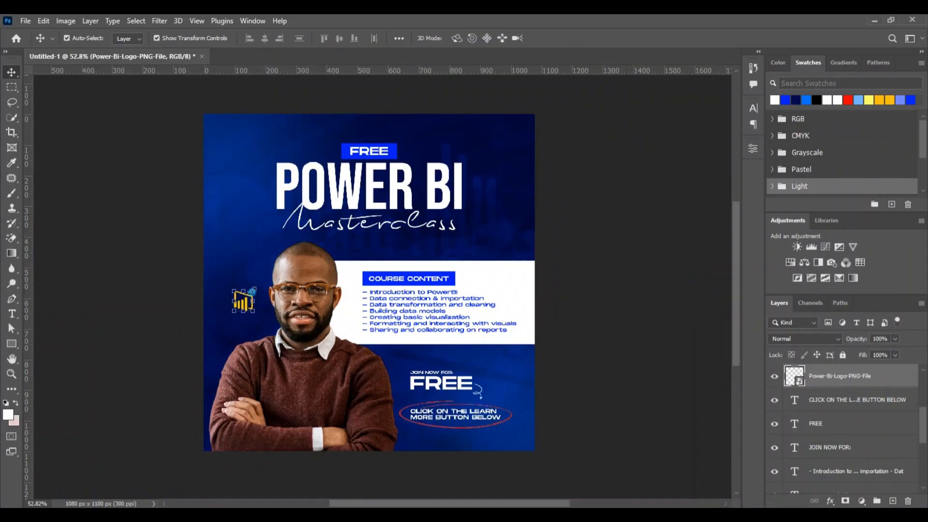
left_click_drag(253, 292, 520, 143)
key("Return")
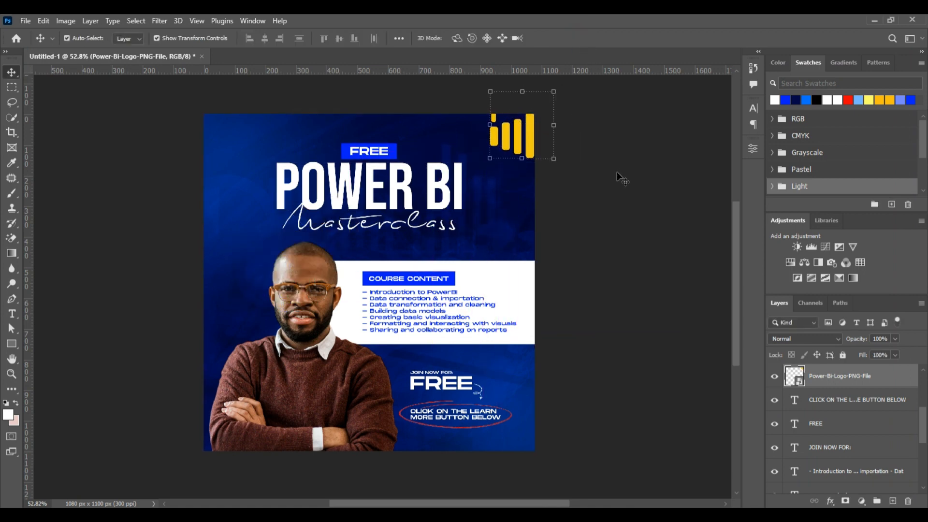
Blend the corner Power BI logo into the background with the Divide blend mode at 10% opacity
scroll(836, 416, "up", 2)
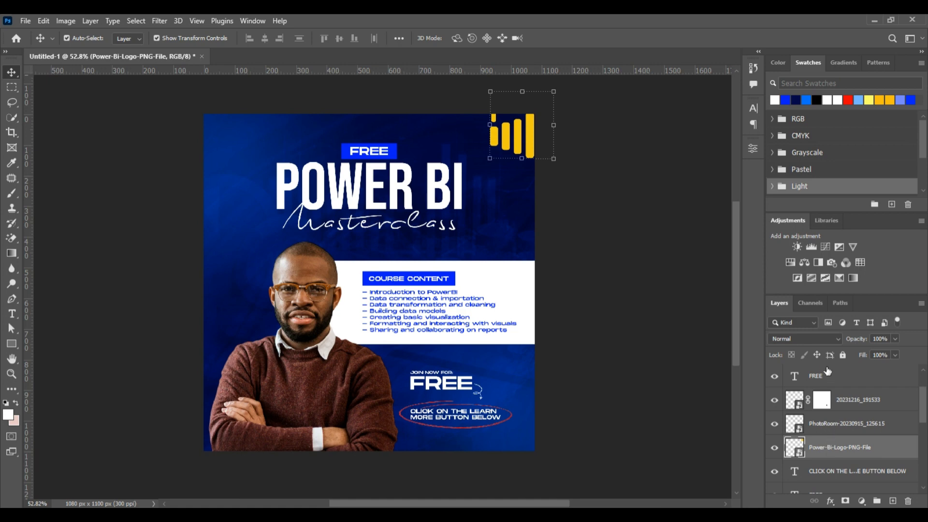
left_click(820, 338)
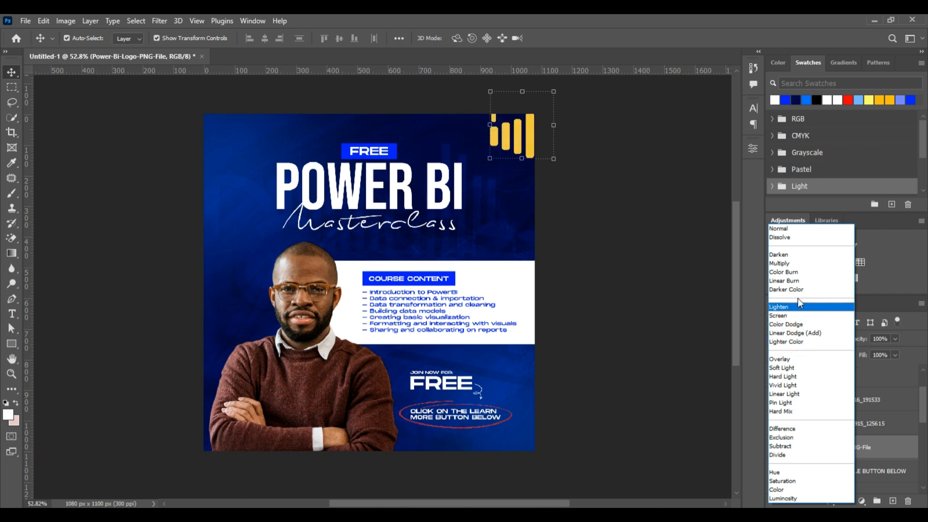
left_click(802, 455)
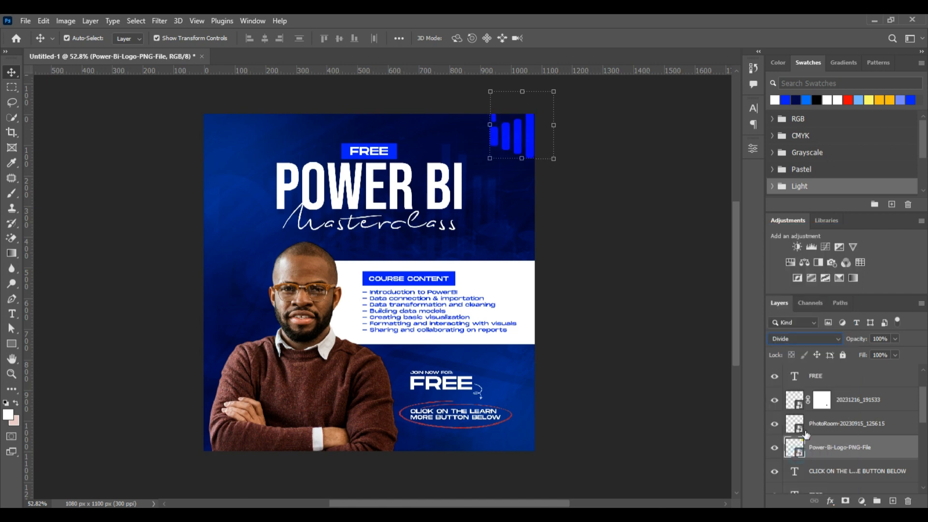
left_click(895, 338)
left_click_drag(860, 353, 848, 354)
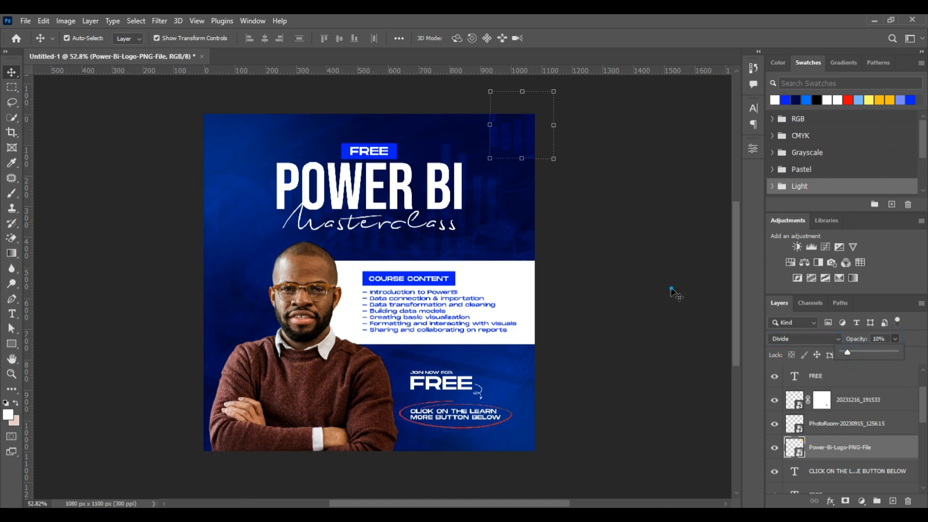
left_click(671, 289)
Nudge the faint Power BI logo left and down in 10 px increments so it sits further inside the flyer's corner
scroll(501, 141, "up", 3)
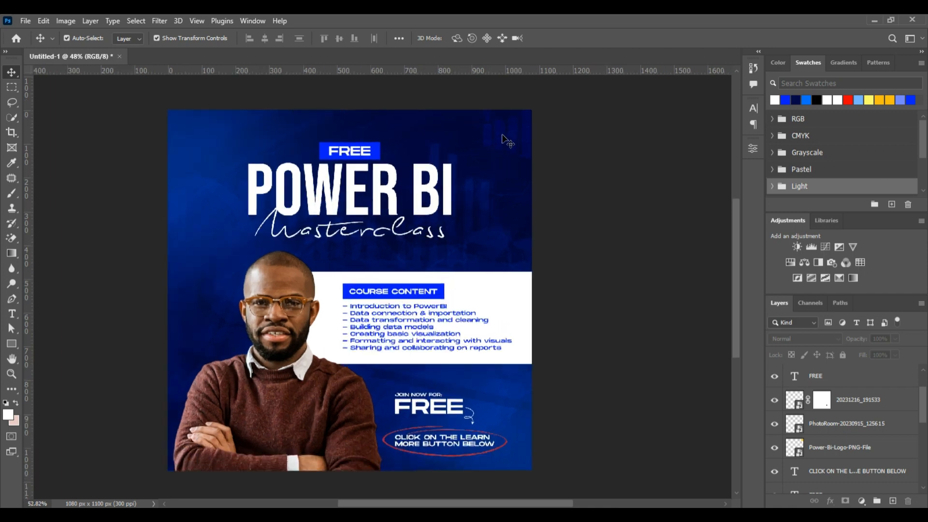
left_click(512, 153)
key("shift+Left")
key("shift+Left")
key("shift+Left")
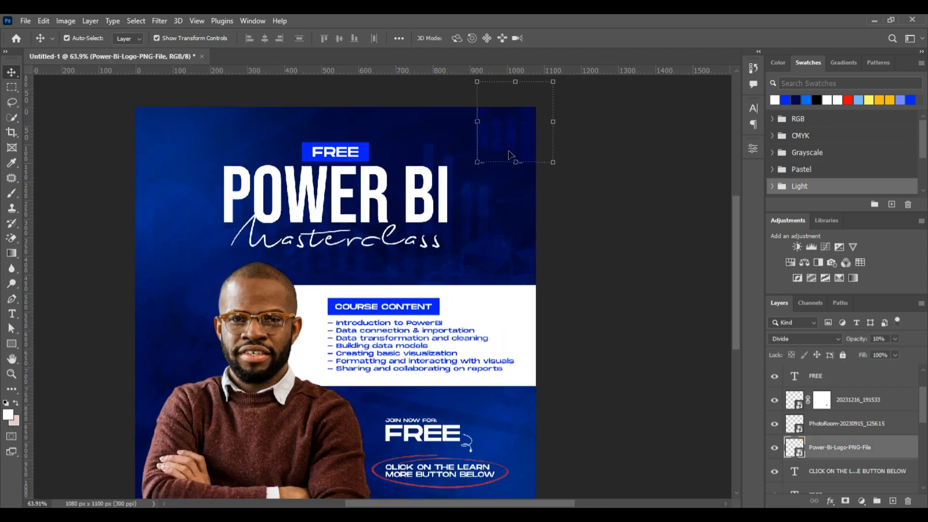
key("shift+Down")
key("shift+Down")
key("shift+Down")
key("shift+Down")
left_click(635, 231)
scroll(380, 282, "down", 4)
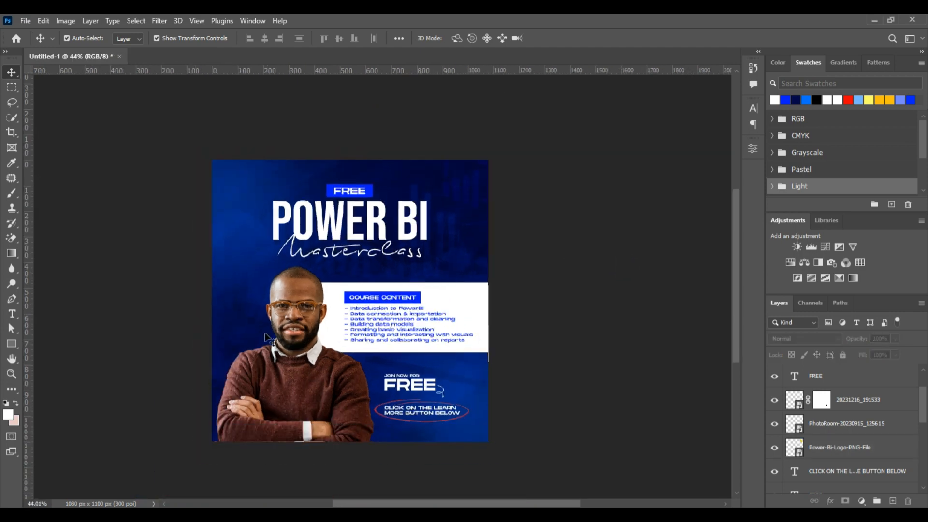
Following the POWER-BI.jpg reference, recolour the POWER BI title yellow (ffea00) and apply the same yellow to the large FREE text
scroll(339, 312, "up", 1)
left_click(638, 514)
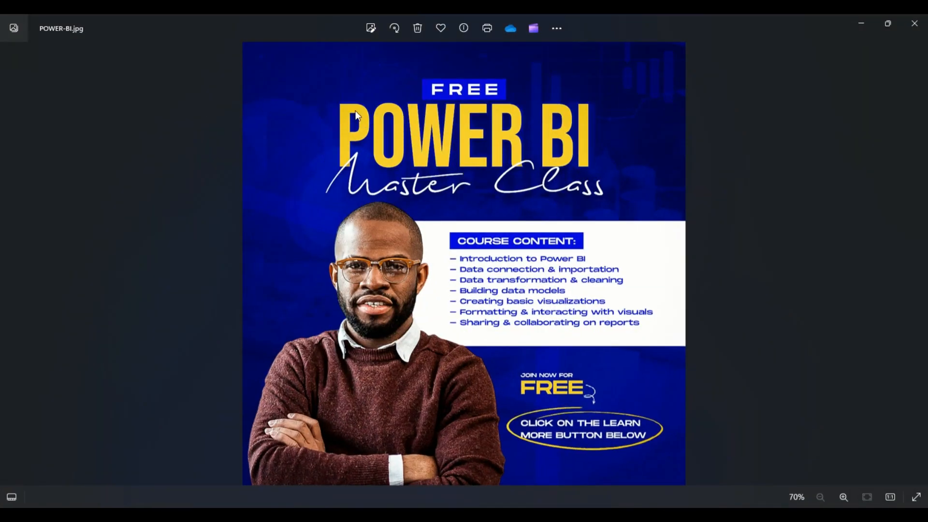
left_click(638, 513)
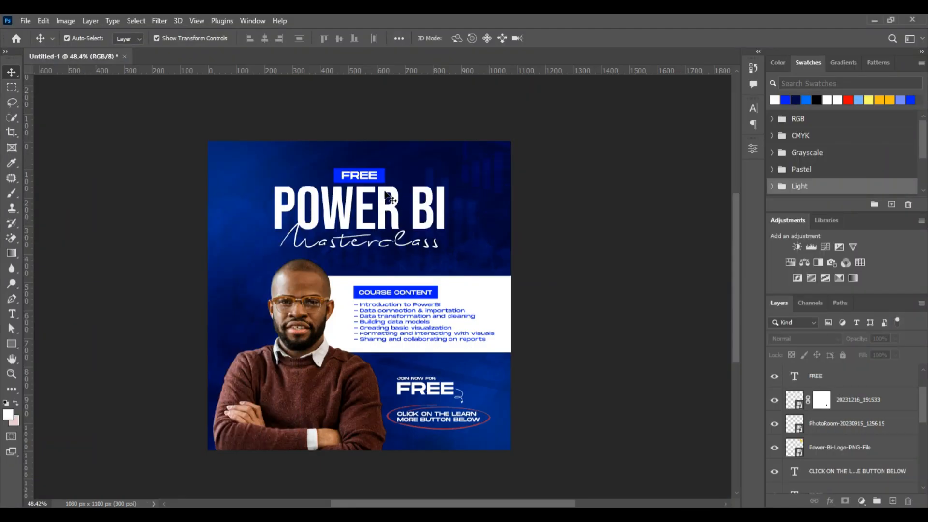
left_click(385, 191)
left_click(748, 111)
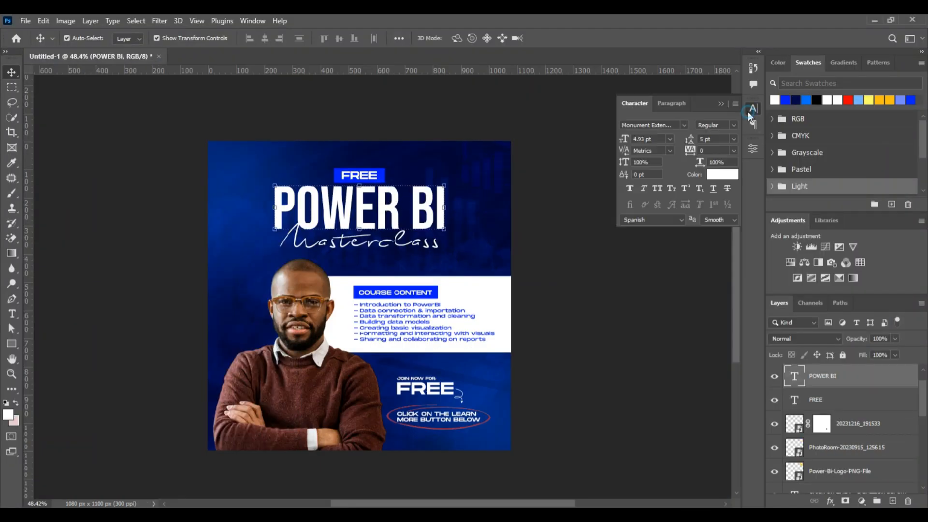
left_click(750, 111)
left_click(753, 108)
left_click(719, 176)
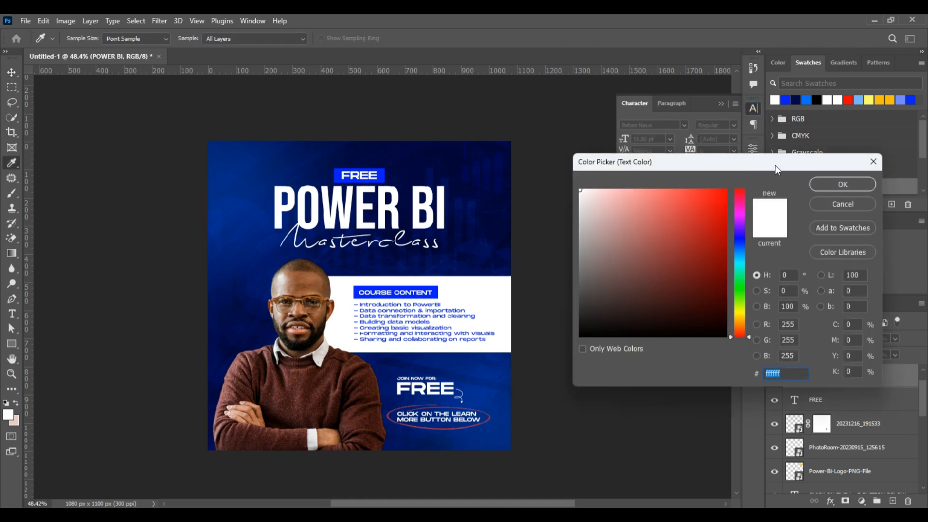
left_click(716, 195)
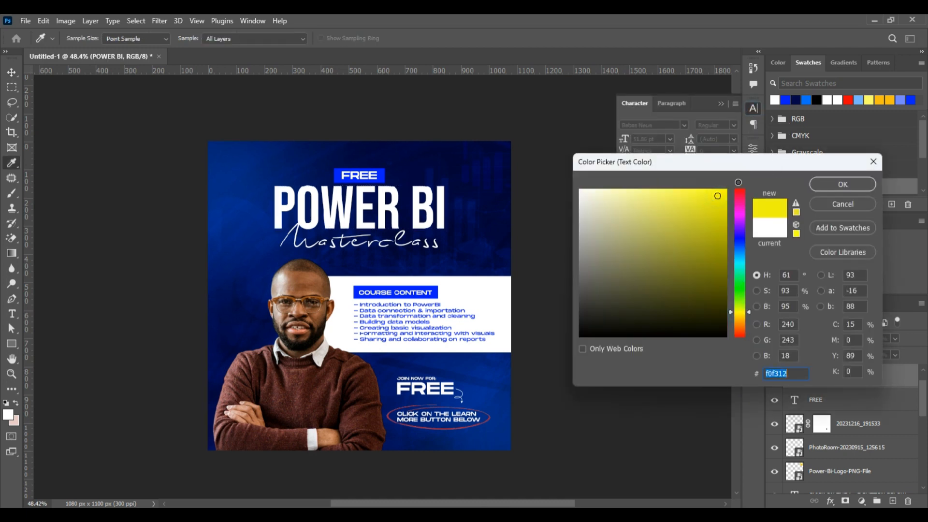
left_click_drag(741, 312, 742, 315)
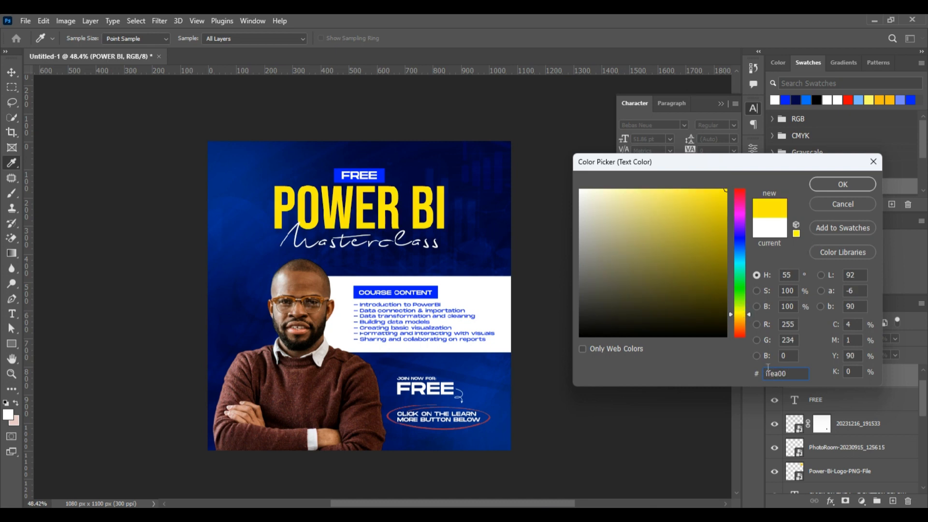
left_click(841, 184)
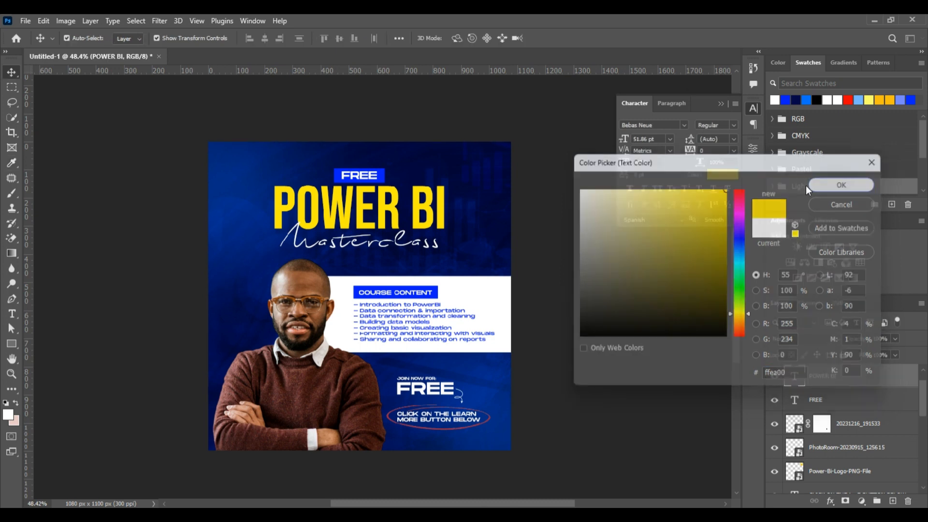
left_click(719, 103)
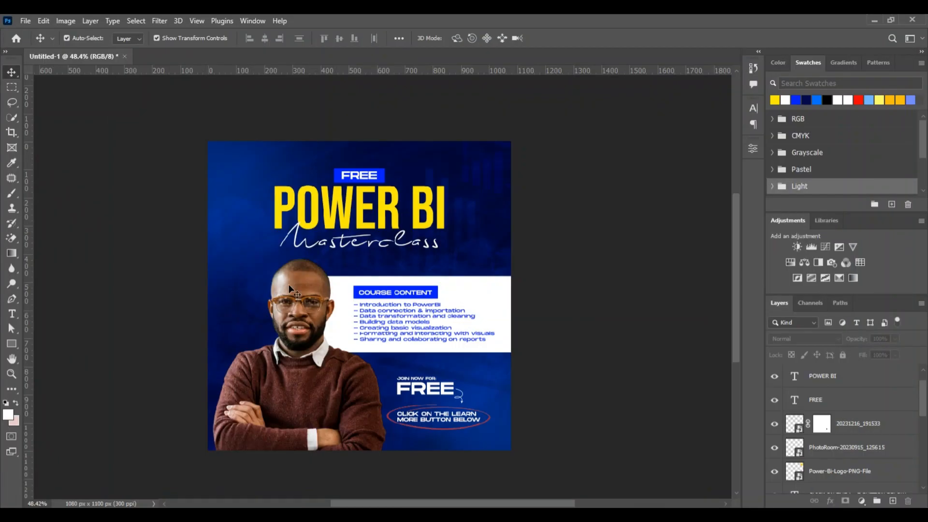
left_click(776, 100)
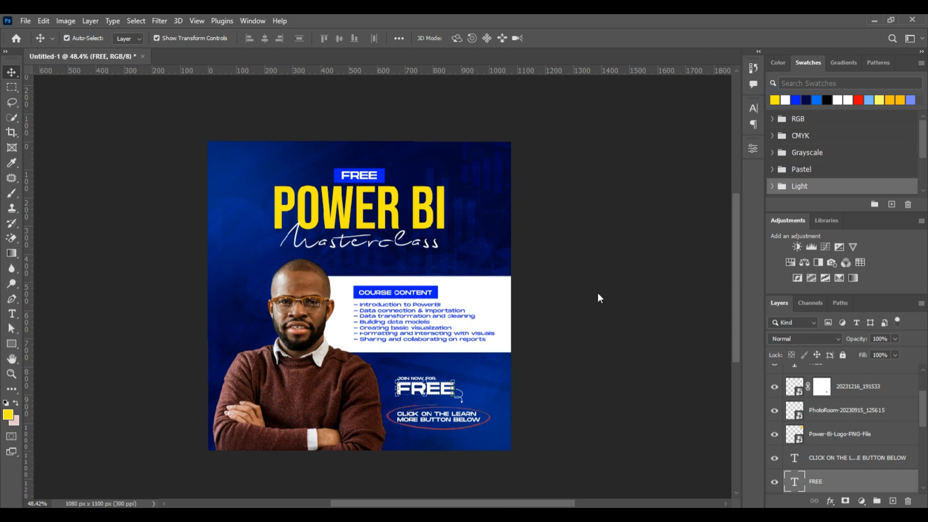
left_click(445, 431)
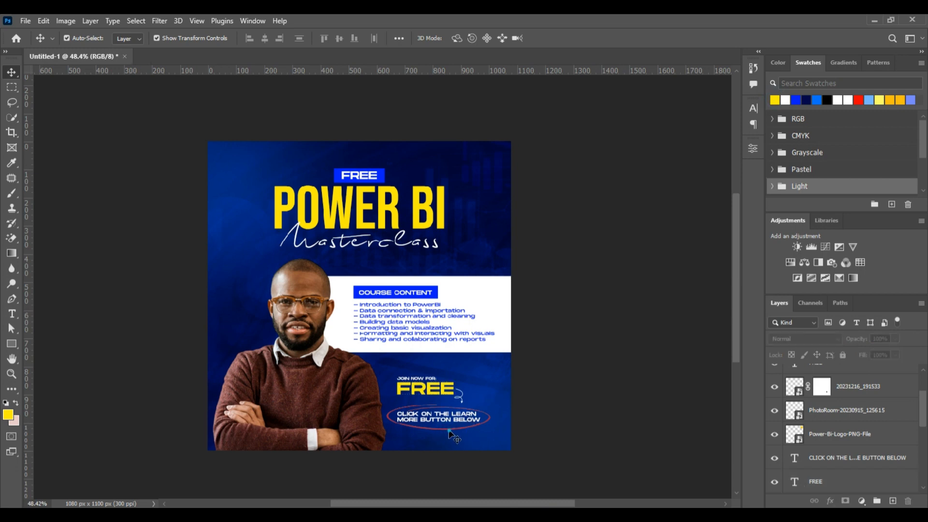
Nudge the red oval up 3 px around the CLICK ON THE LEARN MORE BUTTON BELOW text
scroll(449, 429, "up", 5)
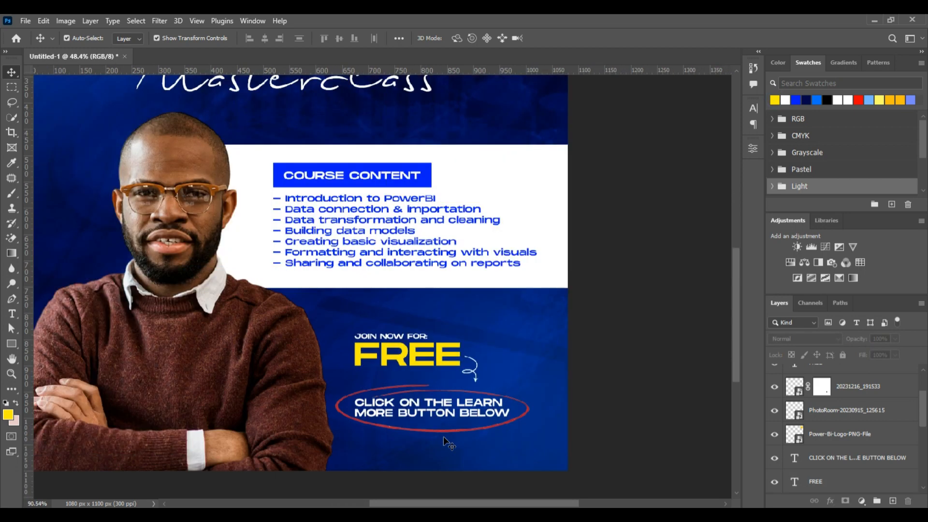
left_click(439, 431)
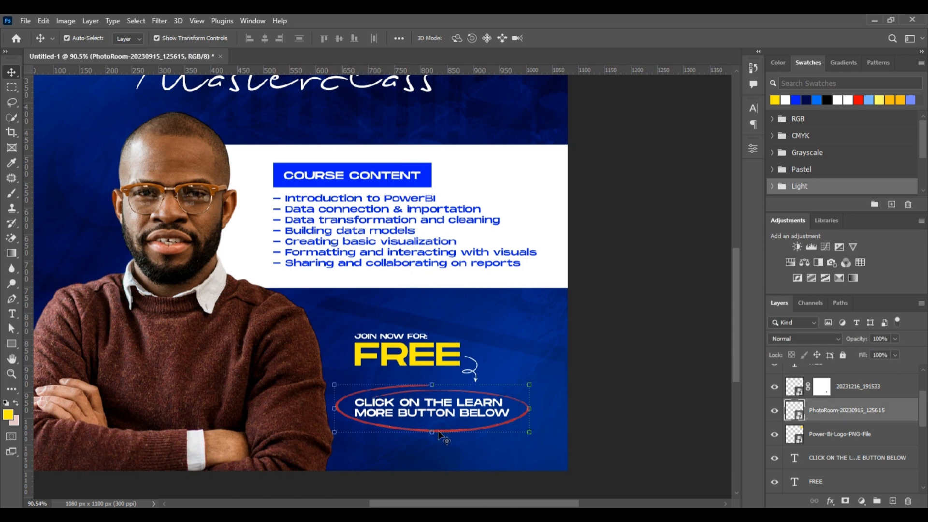
key("Up")
key("Up")
key("Up")
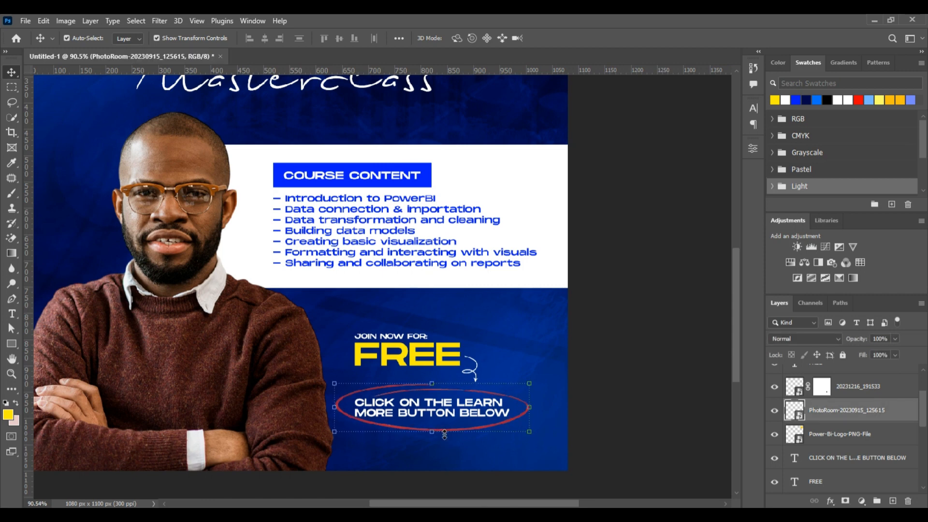
Apply a Color Overlay in yellow ffea00 to the oval around the call-to-action text
left_click(831, 503)
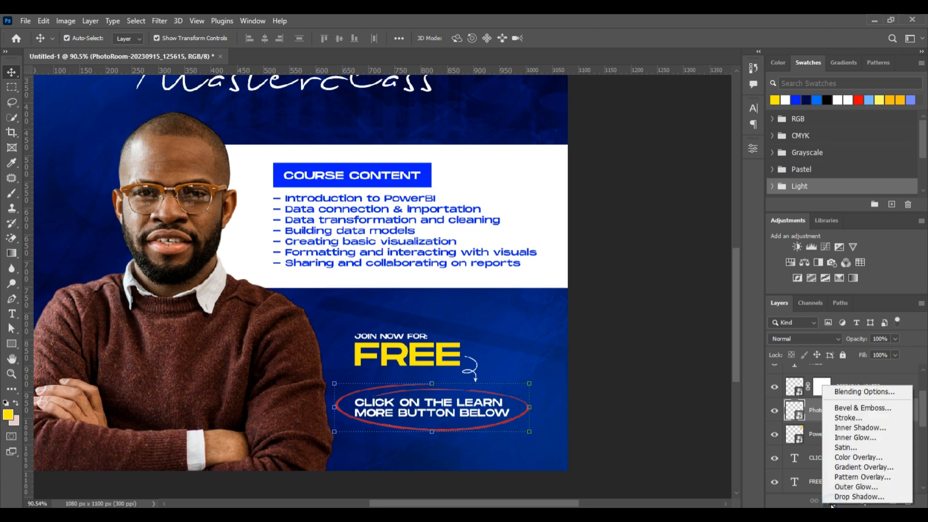
left_click(856, 458)
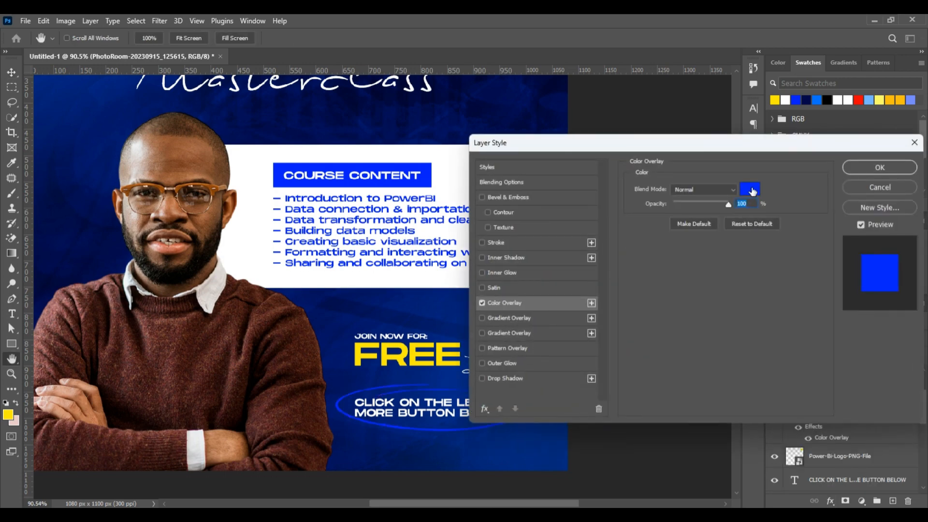
left_click(751, 189)
left_click(776, 100)
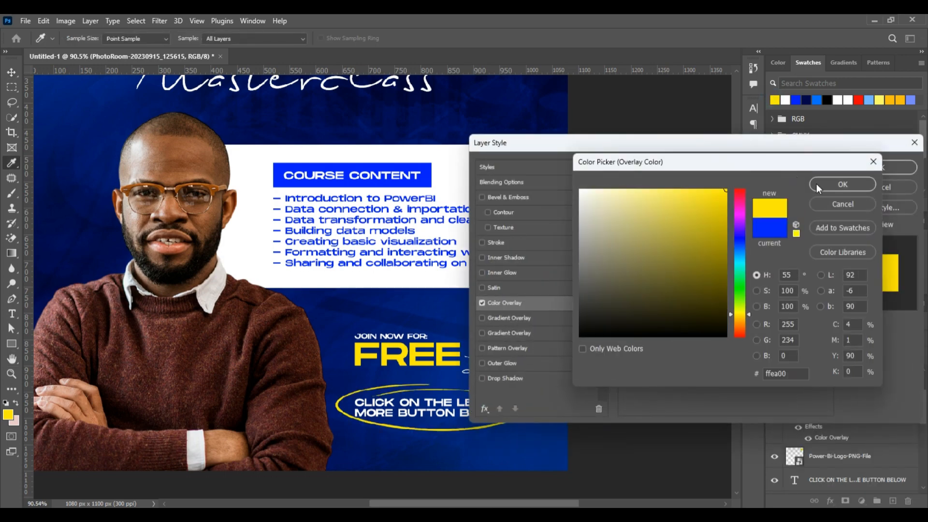
left_click(851, 186)
left_click(898, 167)
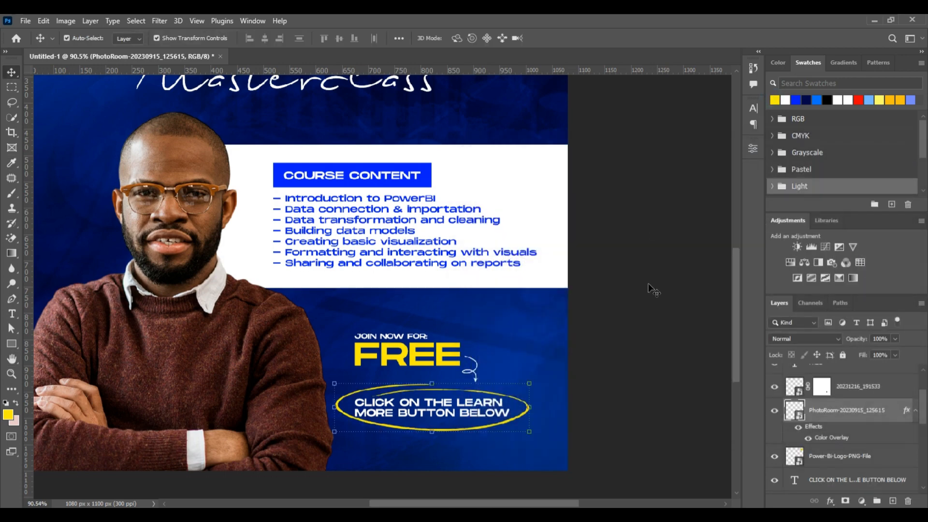
Start an Outer Glow on the POWER BI title and check the title effect in the POWER-BI.jpg reference
key("ctrl+minus")
key("ctrl+minus")
key("ctrl+minus")
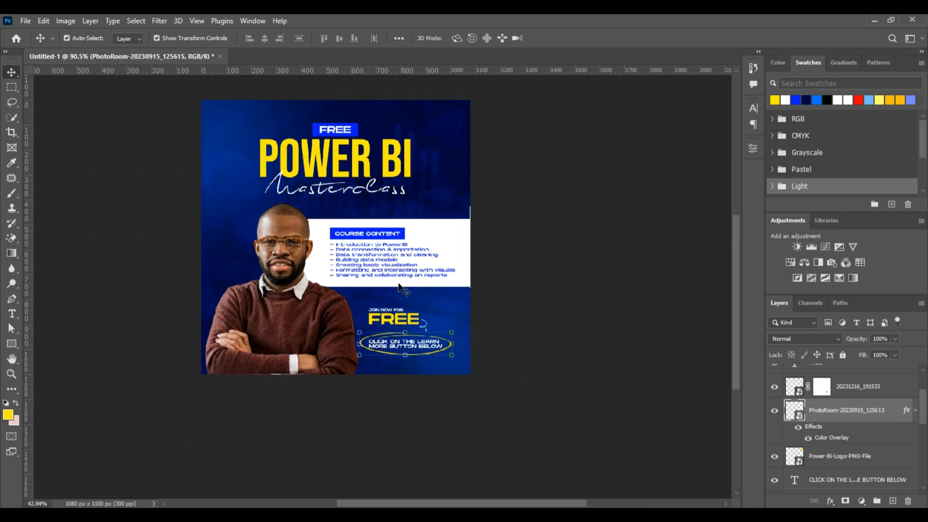
scroll(398, 284, "down", 2)
scroll(328, 140, "up", 6)
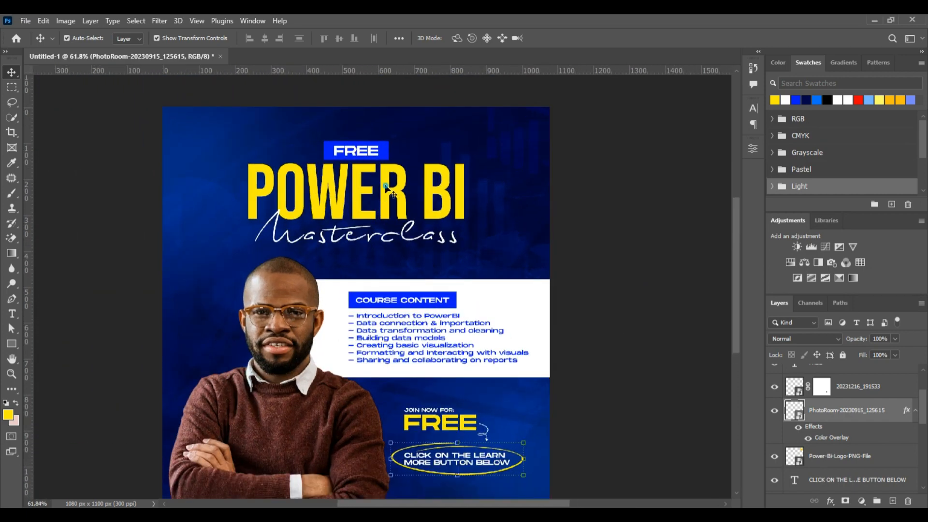
left_click(387, 187)
left_click(827, 505)
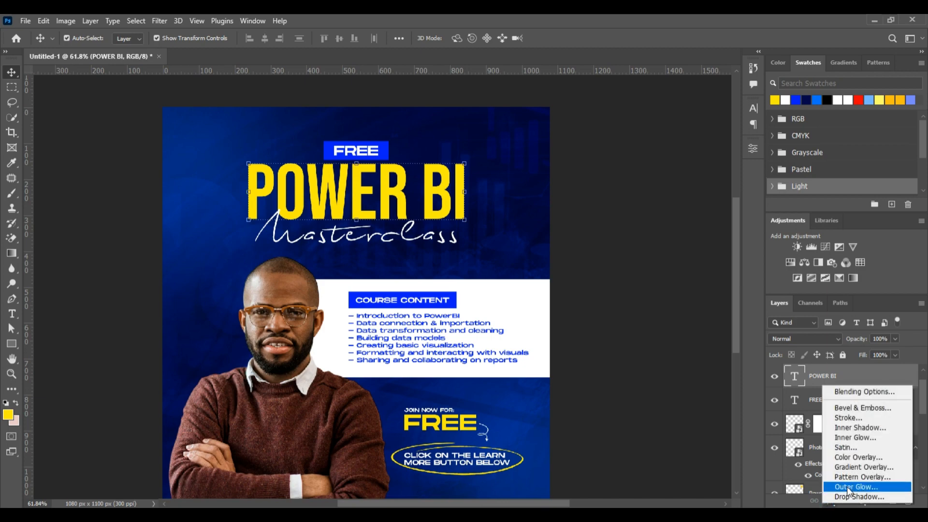
left_click(847, 487)
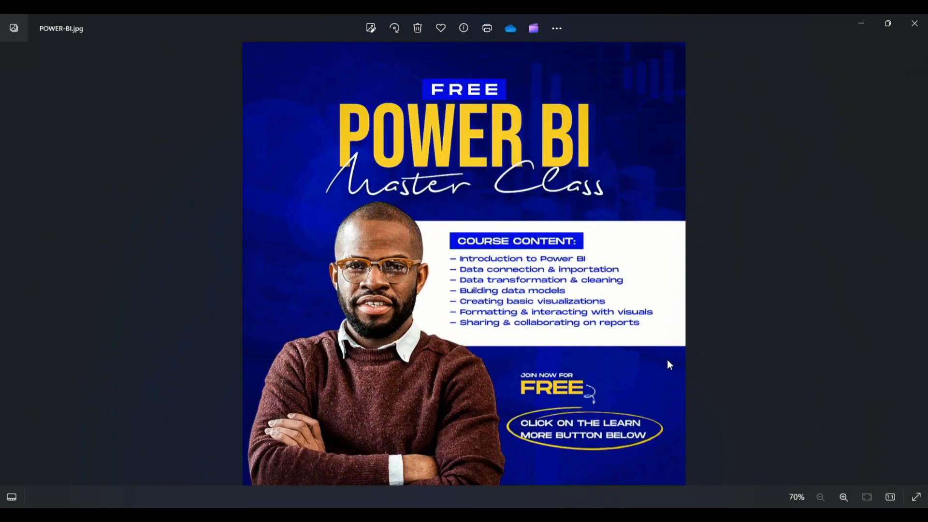
scroll(601, 97, "up", 5)
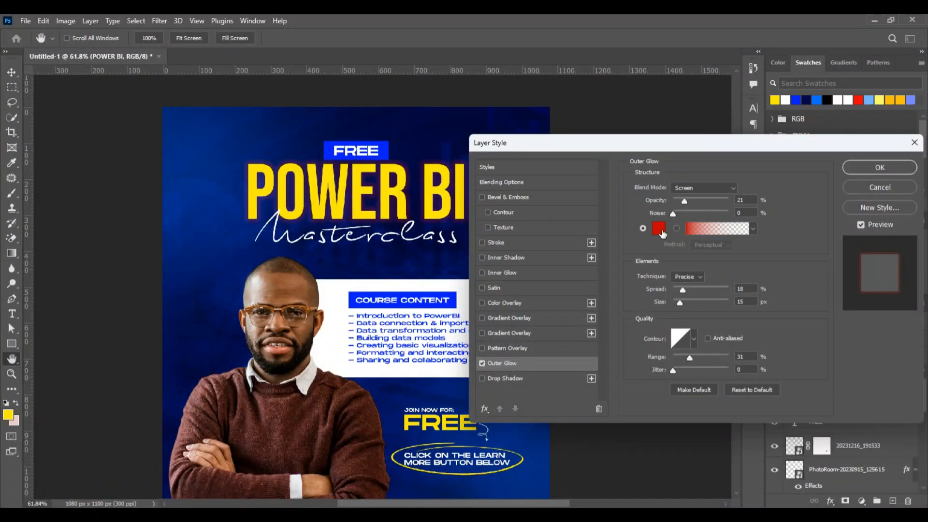
Set the title's Outer Glow colour to a dark blue sampled from the flyer background and apply the effect
left_click(661, 232)
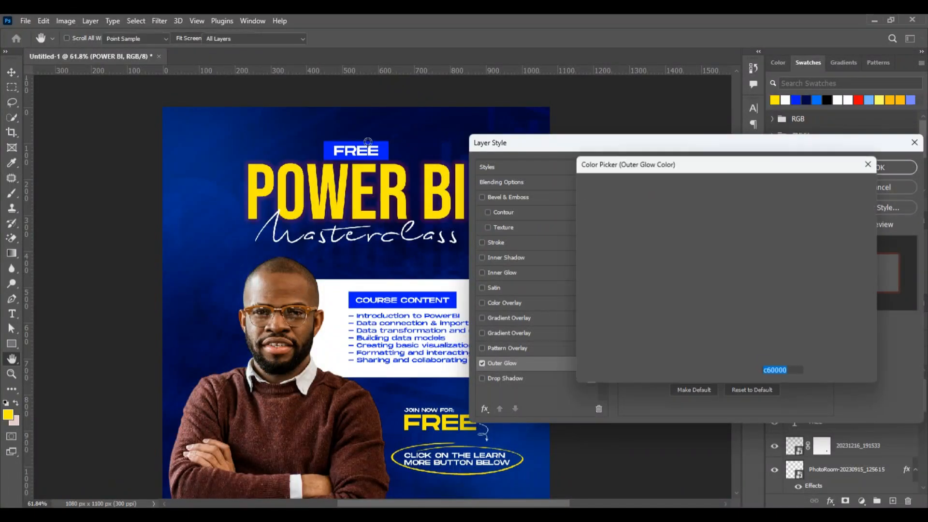
left_click(207, 182)
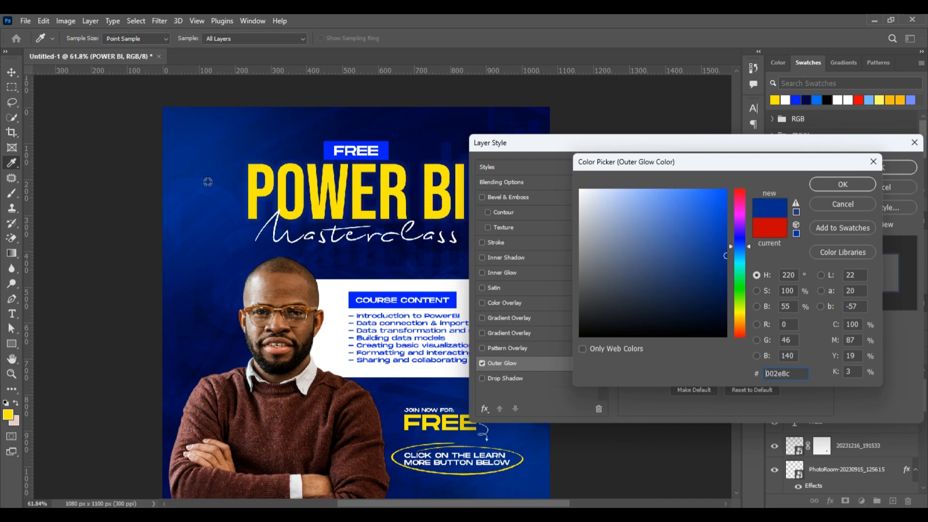
left_click(223, 279)
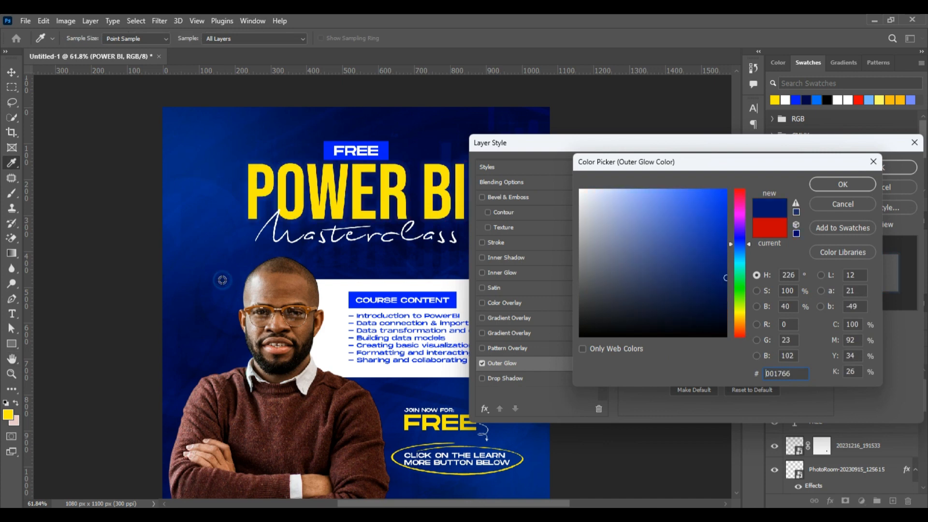
left_click(214, 253)
left_click(219, 218)
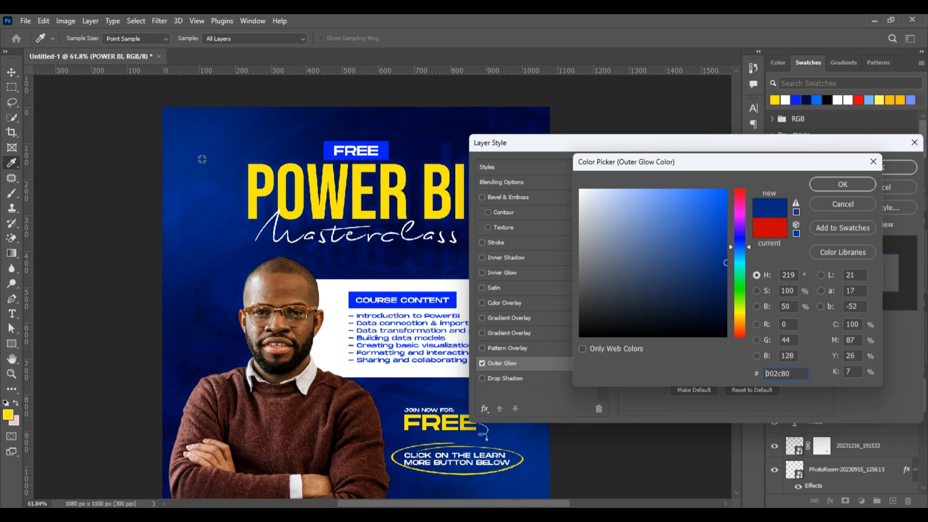
left_click(843, 185)
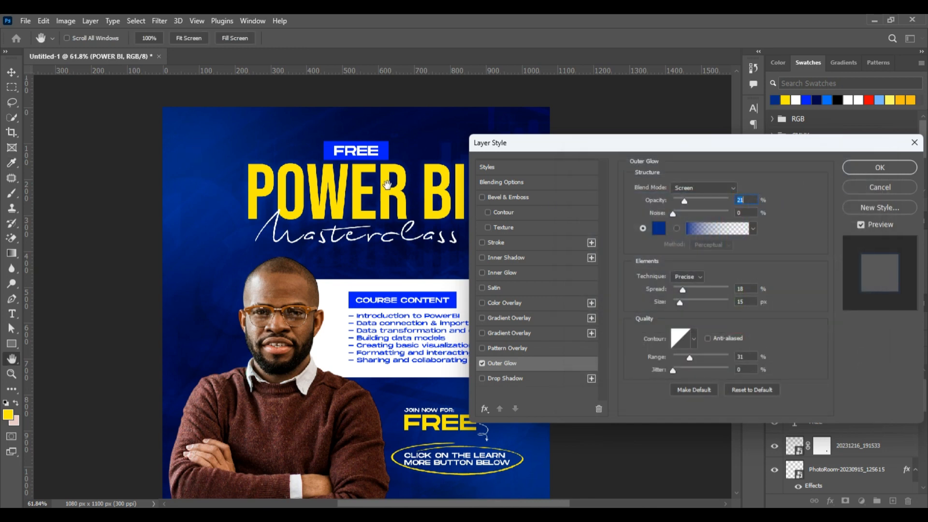
left_click(871, 168)
Set the POWER BI title's Outer Glow to 33% opacity, 7% spread and 7 px size
key("v")
scroll(417, 193, "up", 3)
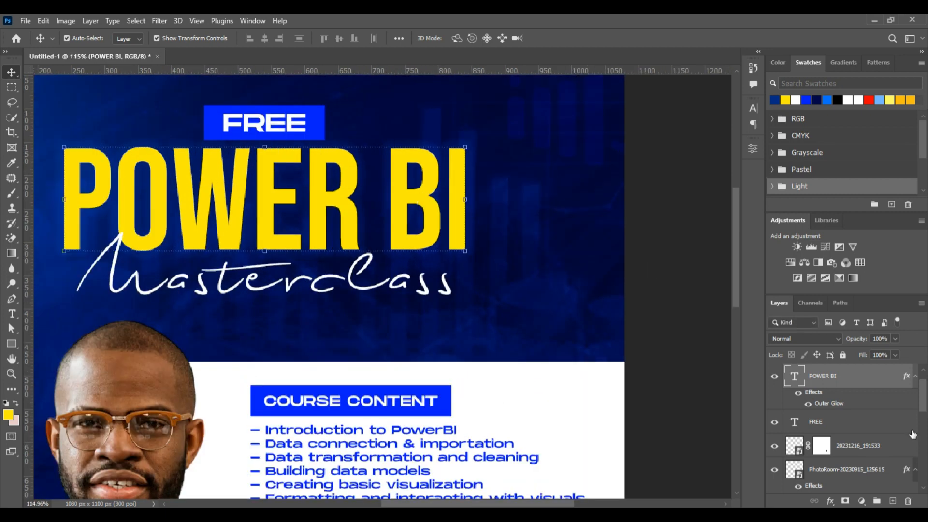
double_click(823, 395)
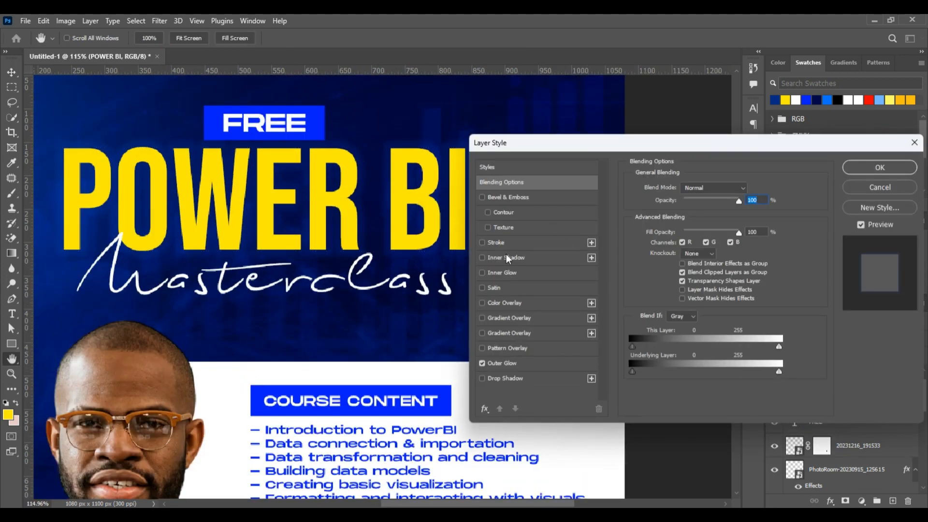
left_click(503, 364)
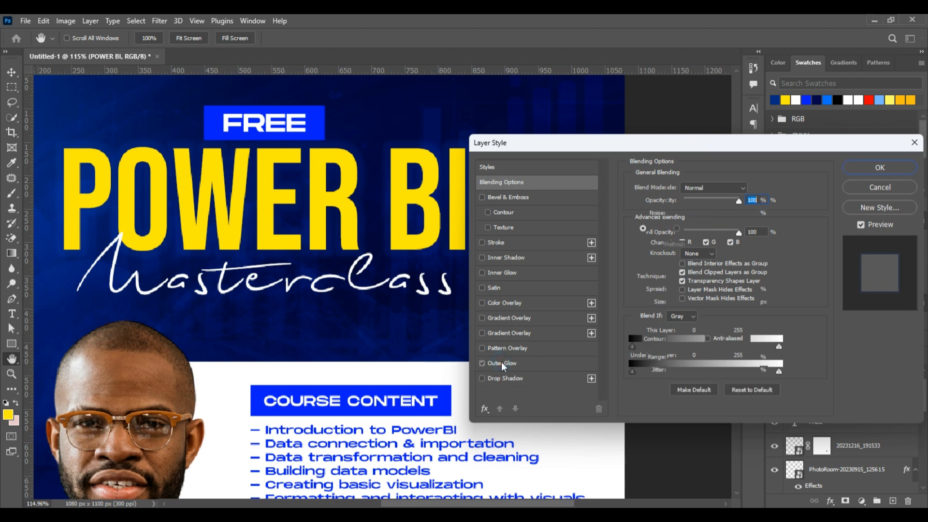
left_click_drag(689, 197, 694, 199)
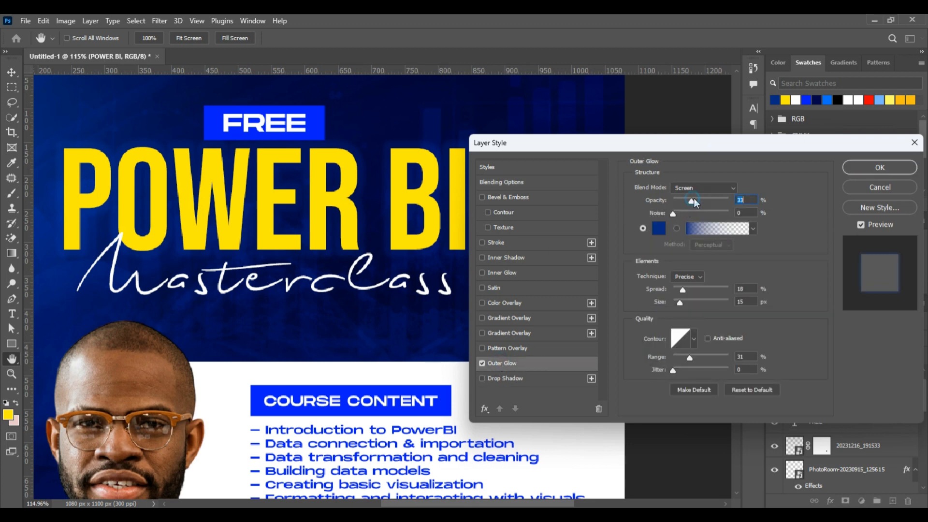
left_click(678, 288)
left_click(675, 303)
Enable a Drop Shadow on the POWER BI title in dark navy 000633 sampled from the background
left_click(507, 380)
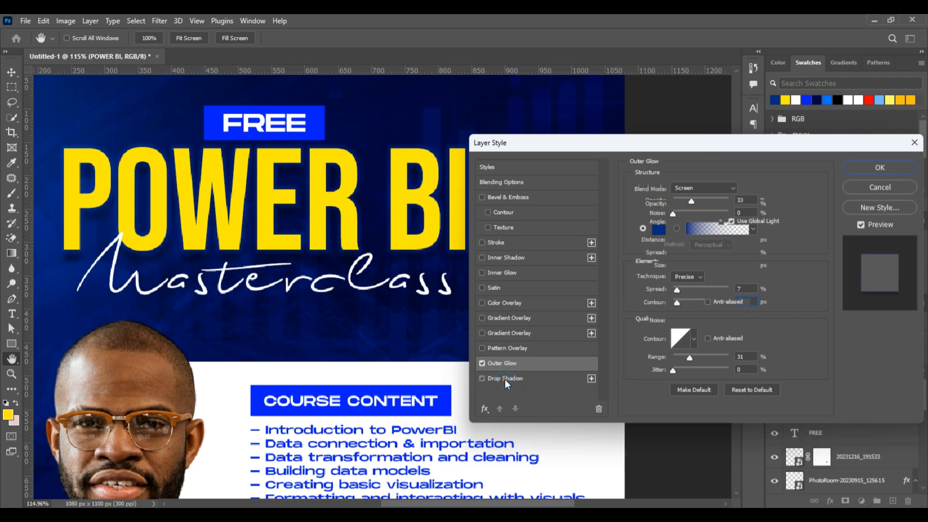
left_click(750, 189)
left_click(481, 109)
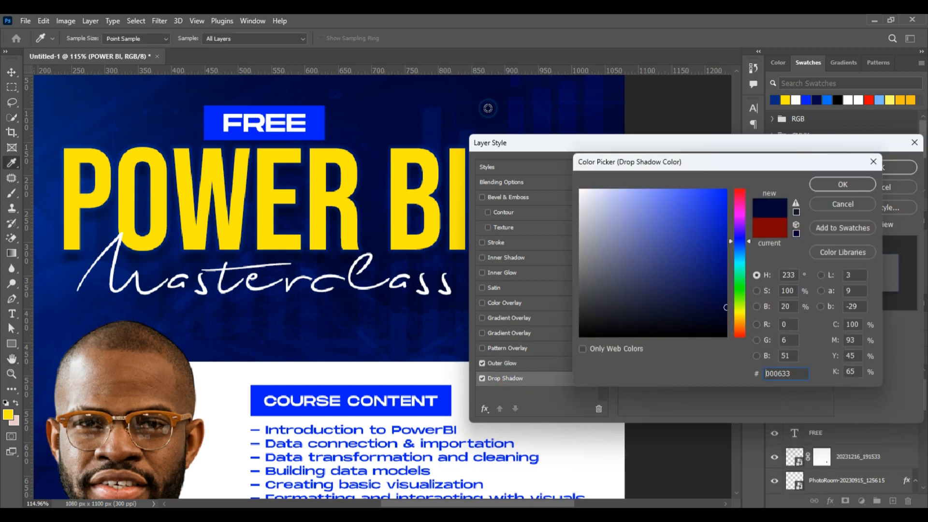
left_click(851, 185)
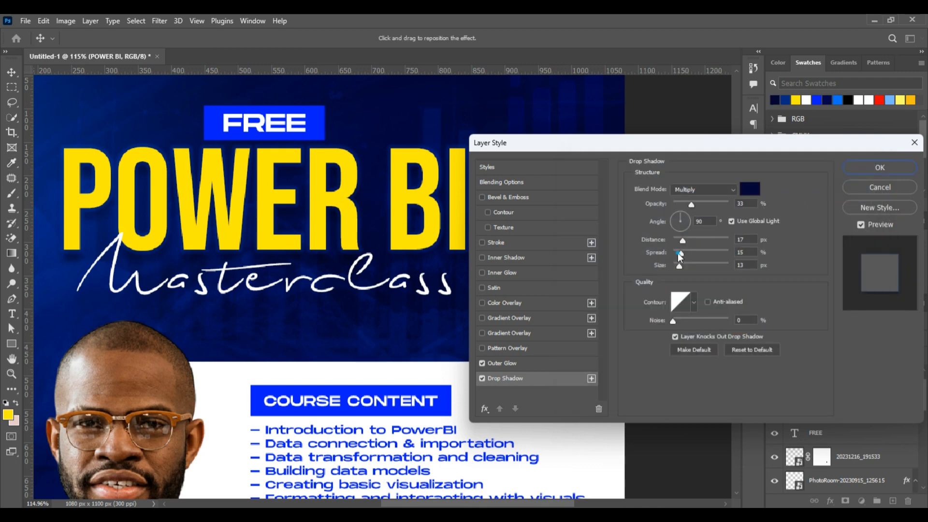
Set the title's Drop Shadow to 21% opacity, 10 px distance, 7% spread and 7 px size, and apply it
left_click(678, 253)
left_click(678, 265)
mouse_move(691, 203)
left_mouse_down()
mouse_move(703, 205)
mouse_move(695, 200)
left_mouse_up()
left_click_drag(682, 237, 672, 241)
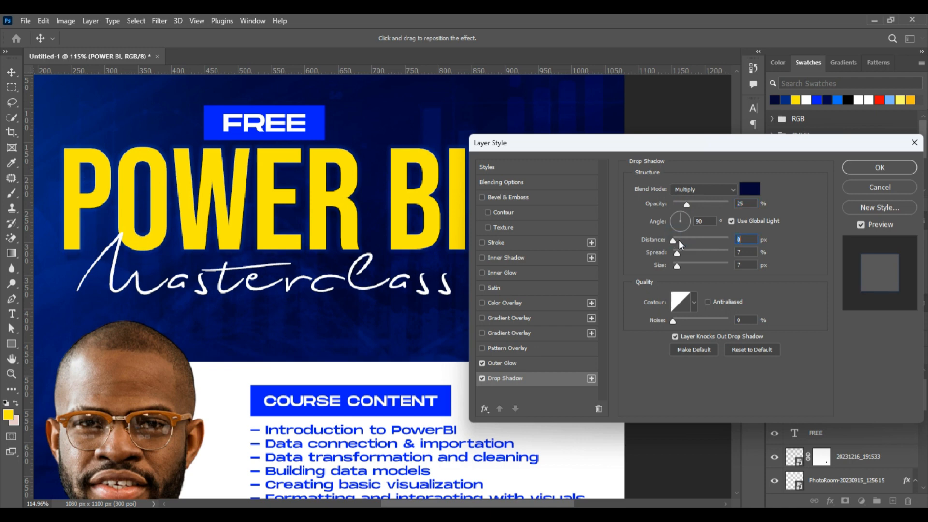
left_click(684, 242)
left_click_drag(684, 242, 681, 242)
left_click(694, 203)
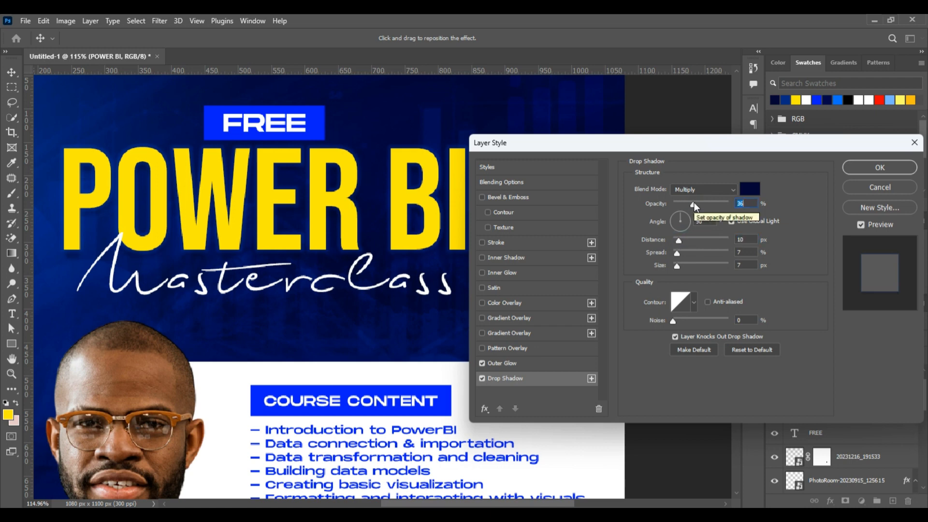
left_click(685, 202)
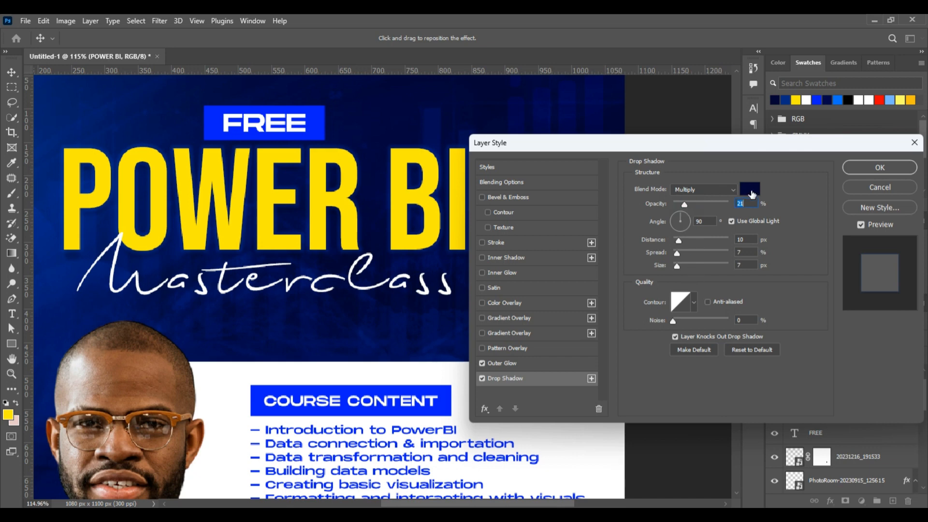
left_click(879, 167)
Change the POWER BI title's Outer Glow colour to the bright blue swatch 001eff
scroll(563, 224, "down", 2)
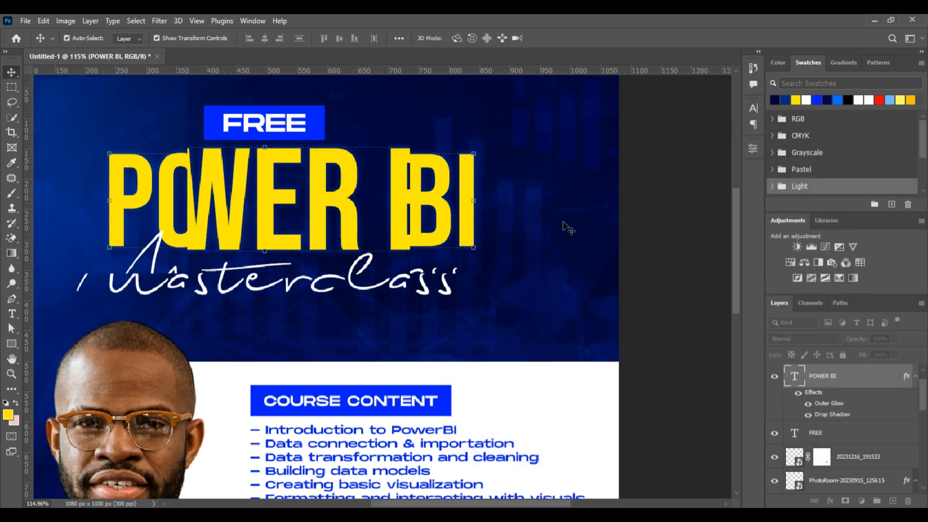
scroll(529, 244, "down", 3)
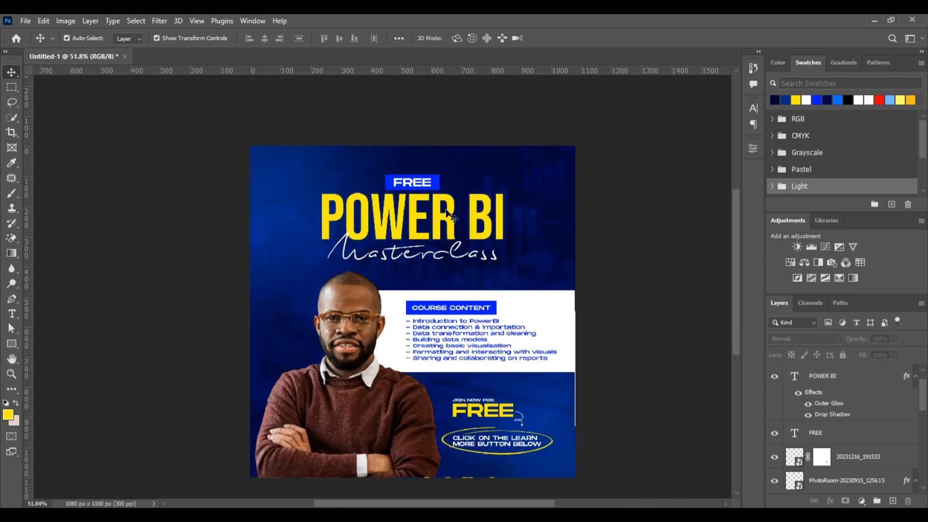
scroll(445, 212, "up", 1)
left_click(445, 213)
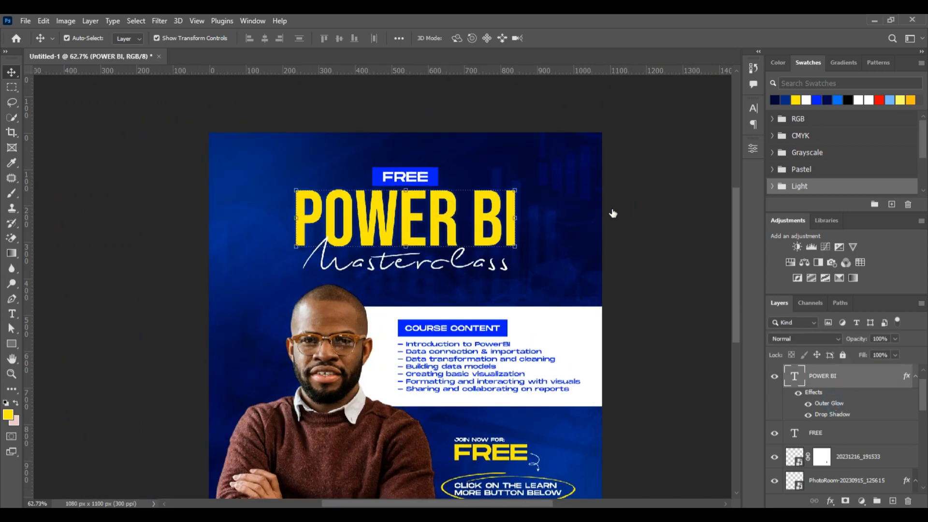
left_click(650, 228)
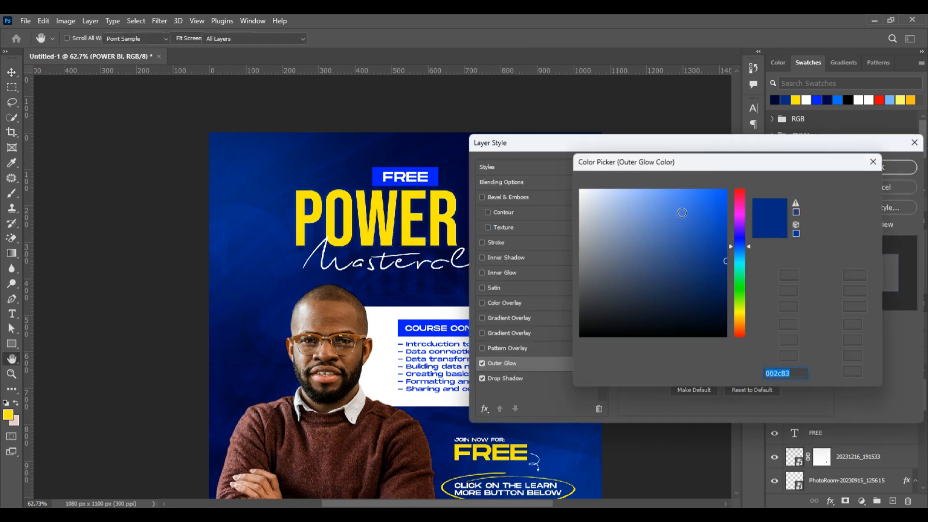
left_click(816, 99)
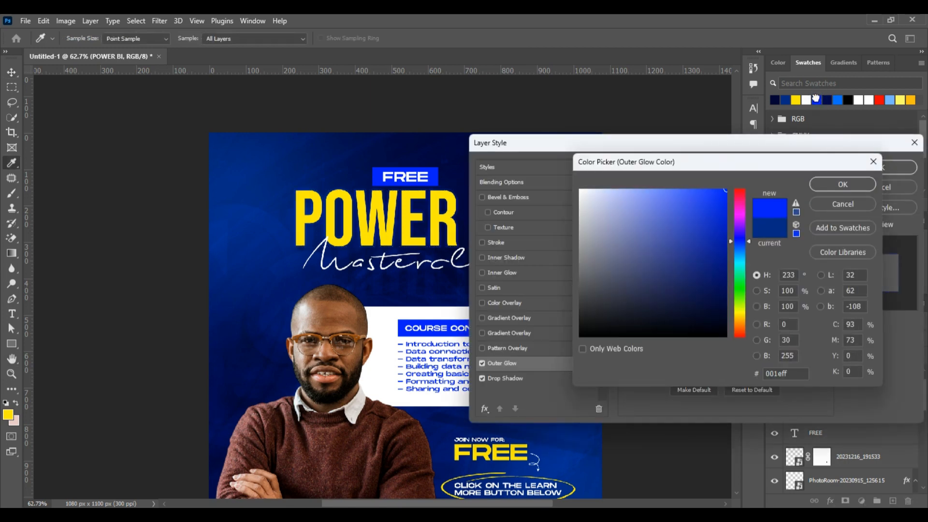
left_click(828, 182)
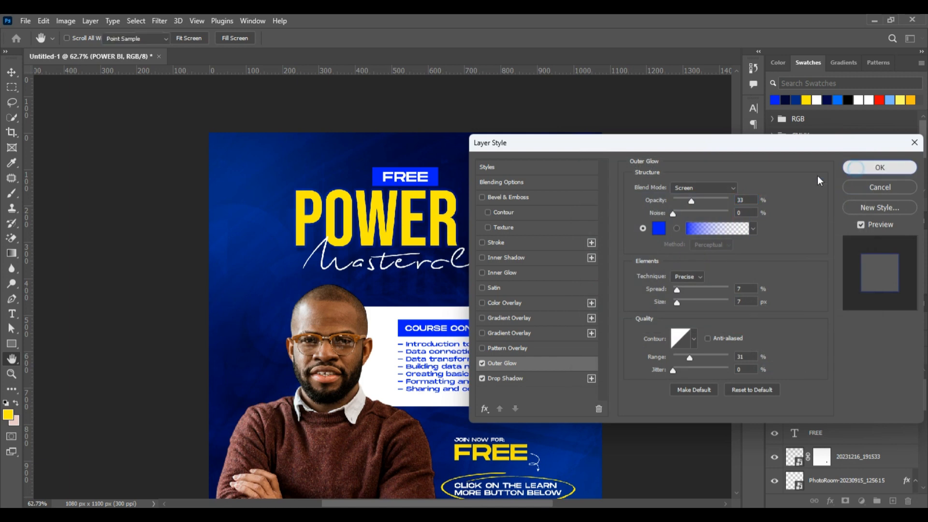
left_click(888, 167)
scroll(394, 238, "up", 5)
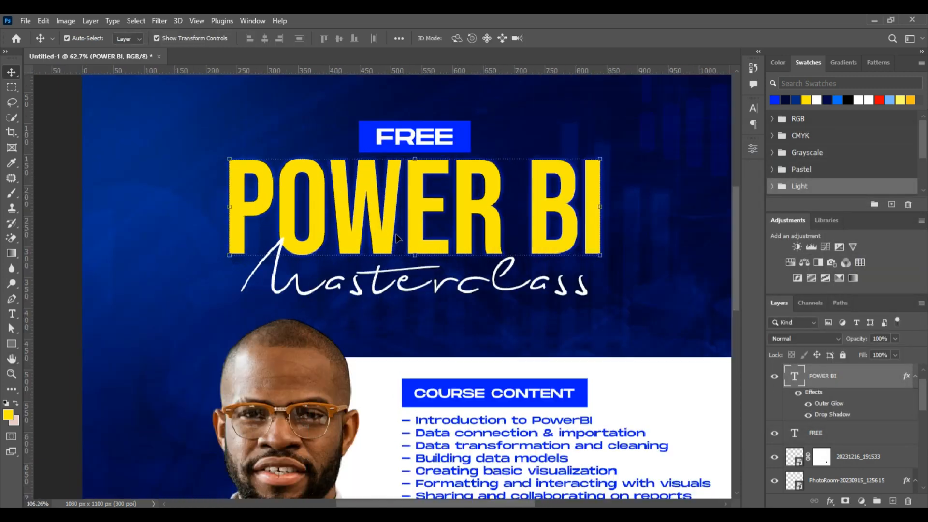
Add a navy Drop Shadow to the Masterclass text at 21% opacity, 11 px distance, 7% spread and 7 px size
scroll(399, 240, "down", 4)
left_click(428, 274)
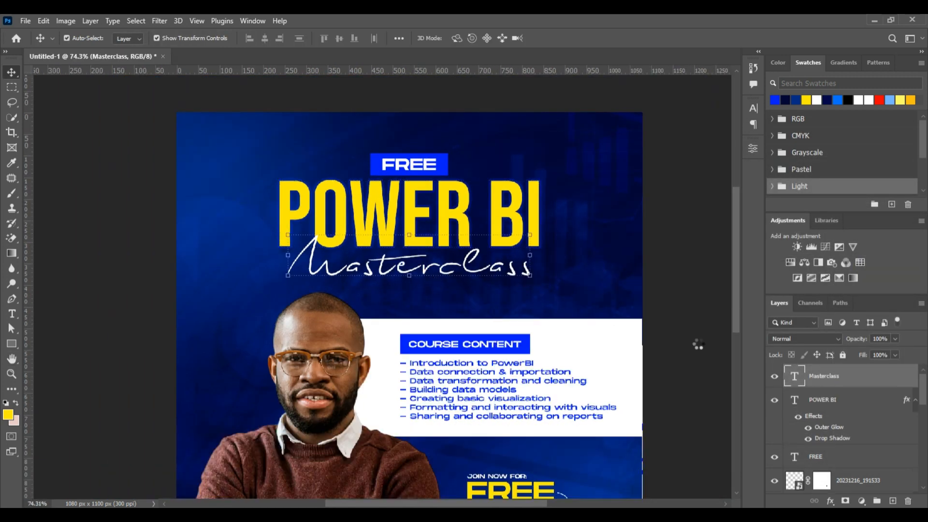
left_click(831, 501)
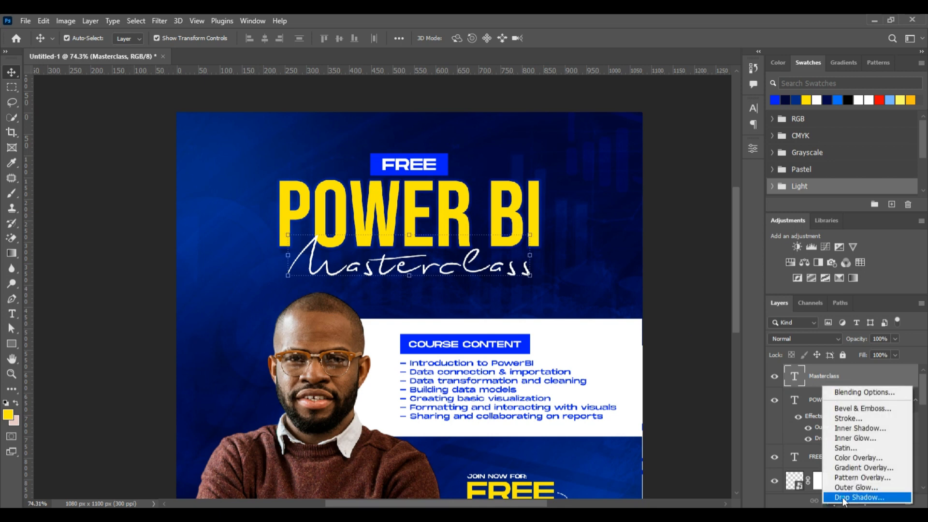
left_click(843, 499)
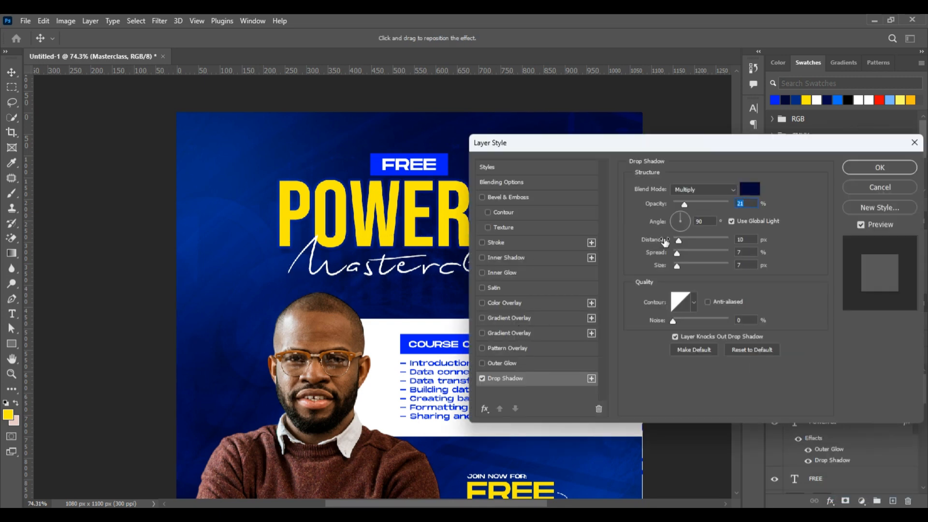
mouse_move(679, 241)
left_mouse_down()
mouse_move(689, 245)
mouse_move(681, 243)
left_mouse_up()
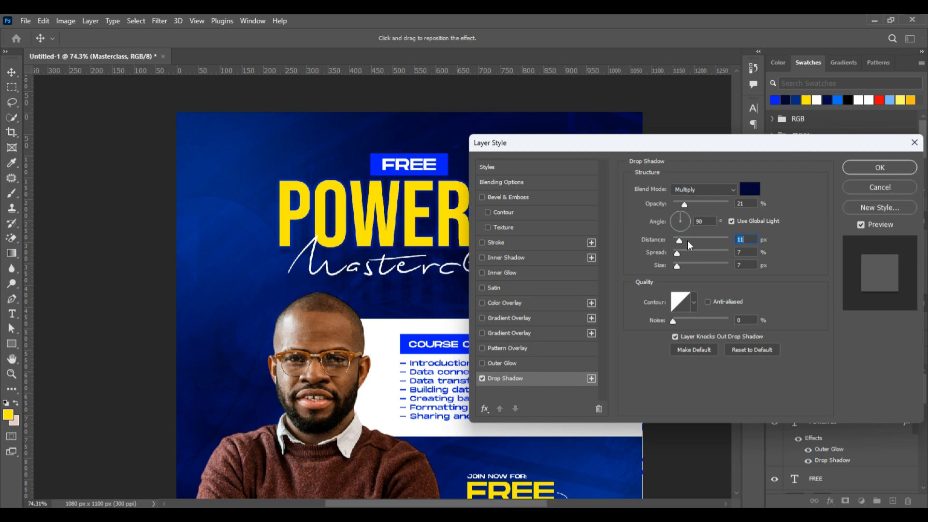
left_click(858, 177)
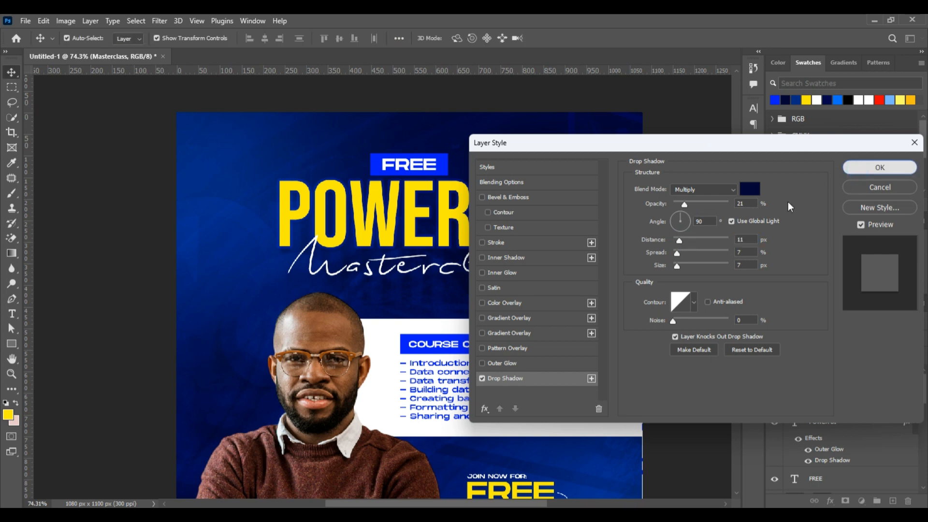
Compare the flyer's title effects with the POWER-BI.jpg reference in Photos
scroll(424, 181, "down", 1)
scroll(422, 180, "down", 6)
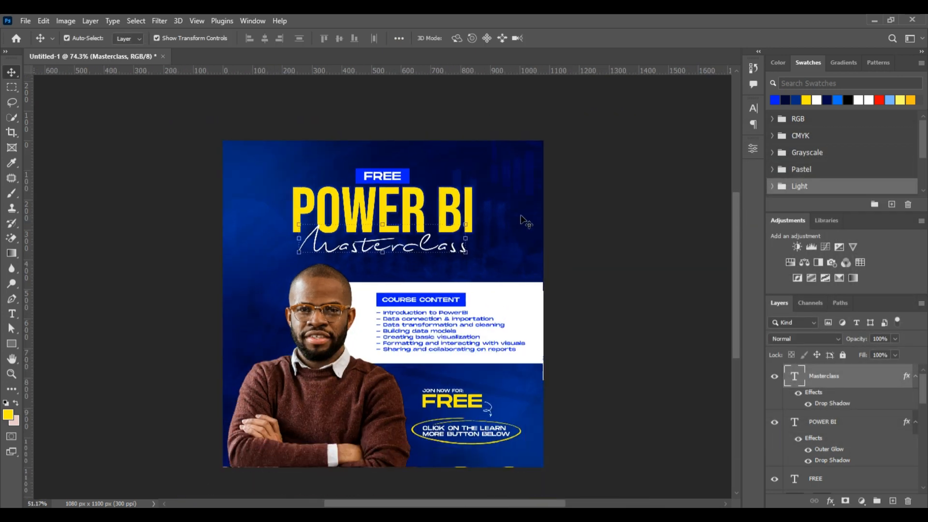
scroll(524, 222, "up", 2)
mouse_move(645, 515)
left_click(644, 464)
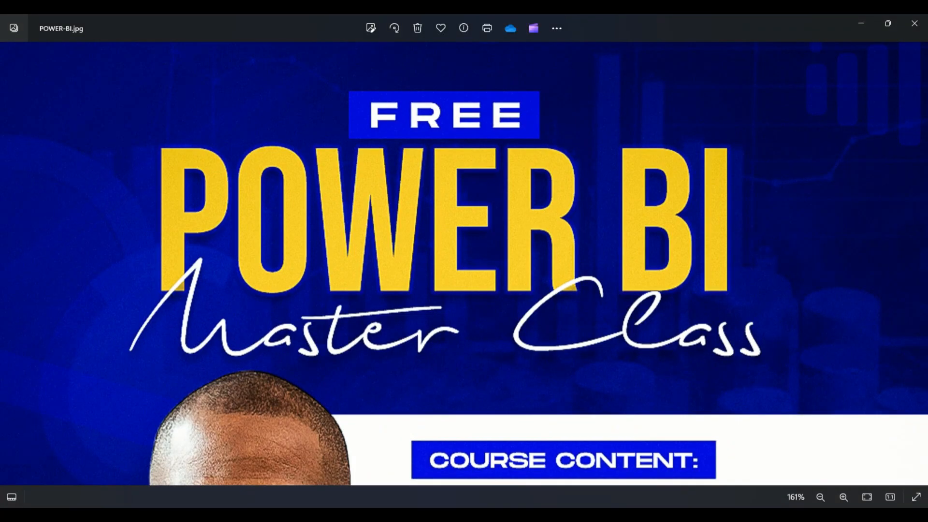
scroll(586, 346, "down", 2)
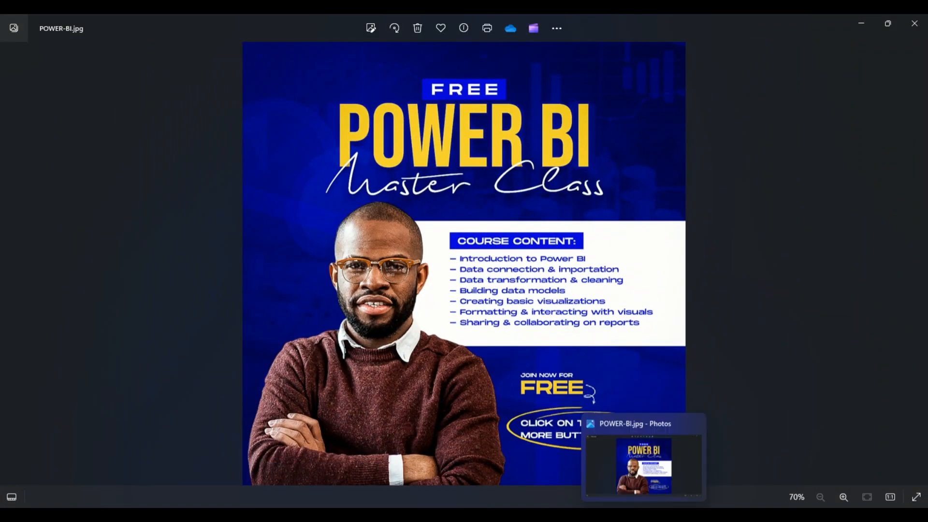
Switch repeatedly between the POWER-BI.jpg reference in Photos and the flyer in Photoshop to compare the overall layout and colours
left_click(644, 515)
left_click(642, 340)
scroll(406, 209, "up", 2)
scroll(461, 237, "down", 1)
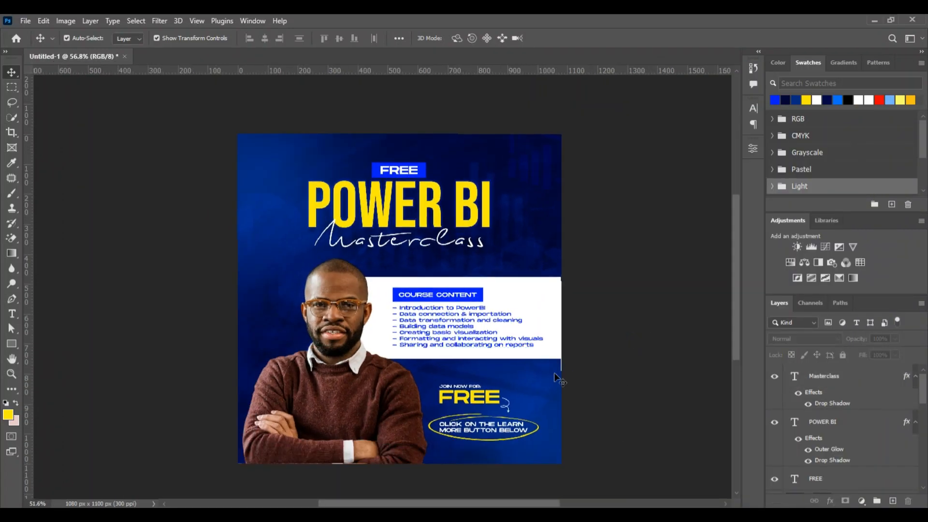
left_click(643, 515)
left_click(643, 515)
left_click(644, 515)
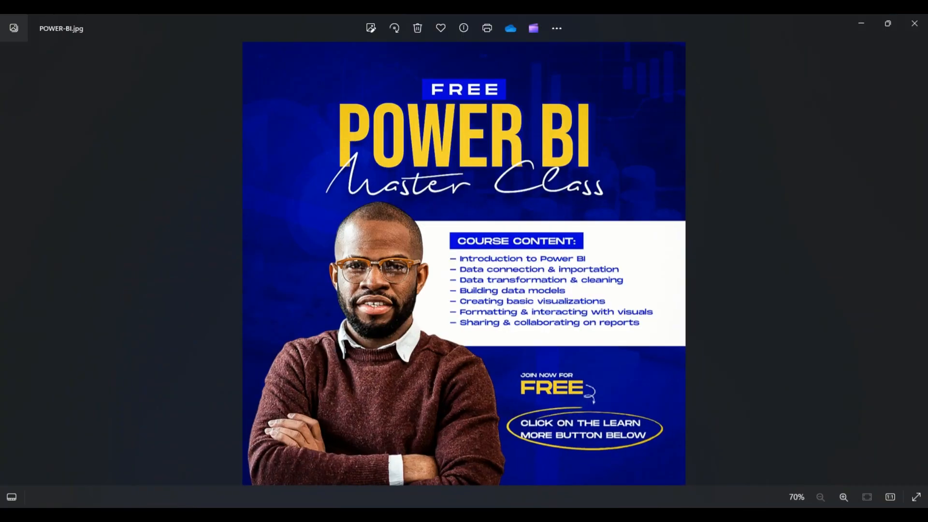
left_click(644, 515)
left_click(643, 515)
left_click(644, 515)
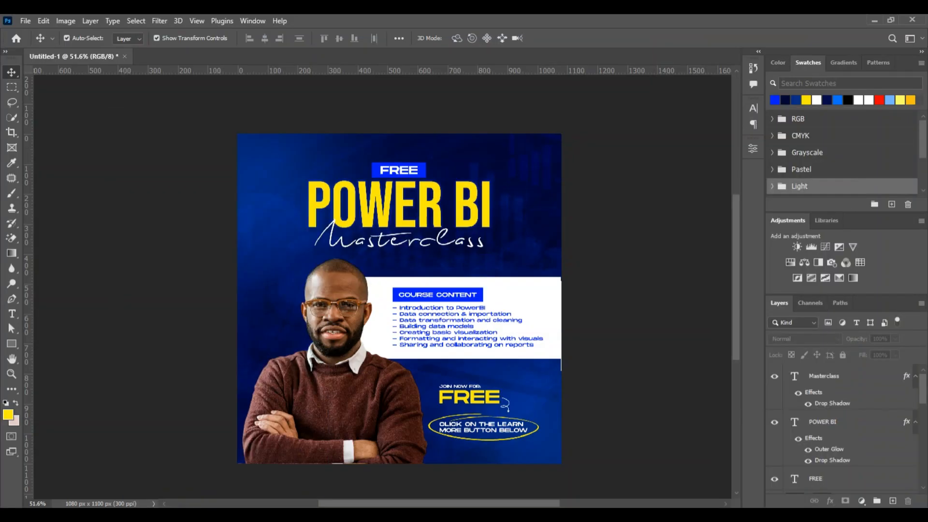
left_click(644, 515)
left_click(643, 515)
scroll(375, 350, "up", 1)
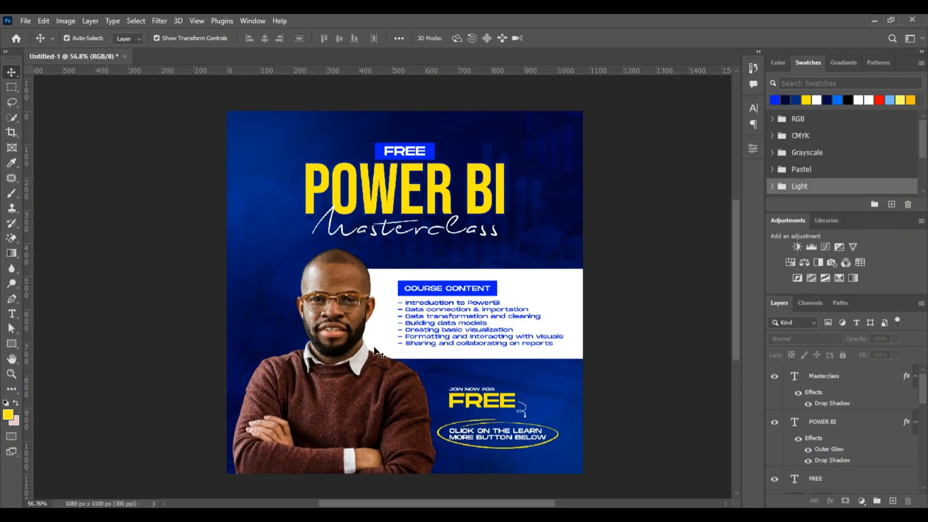
scroll(375, 350, "down", 1)
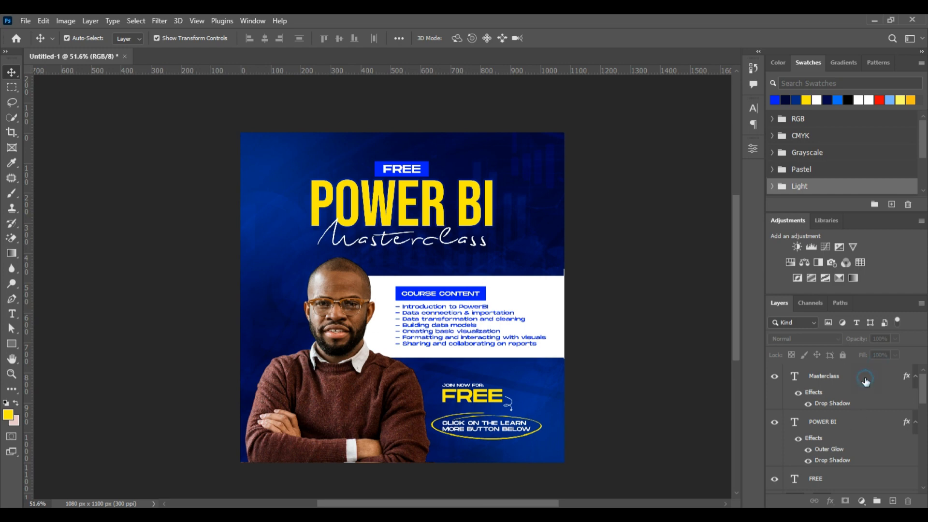
Stamp all visible layers into a new layer above the Masterclass text and convert it to a smart object
left_click(865, 381)
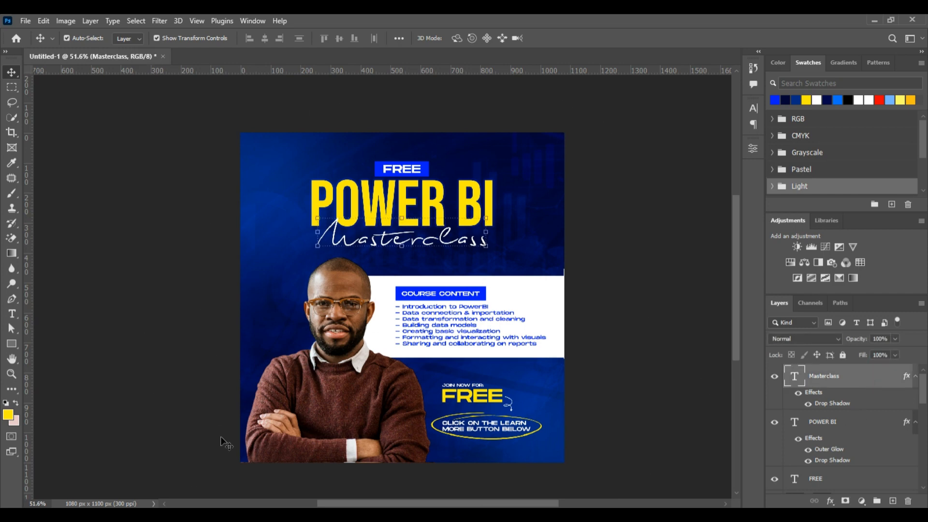
left_click(122, 112)
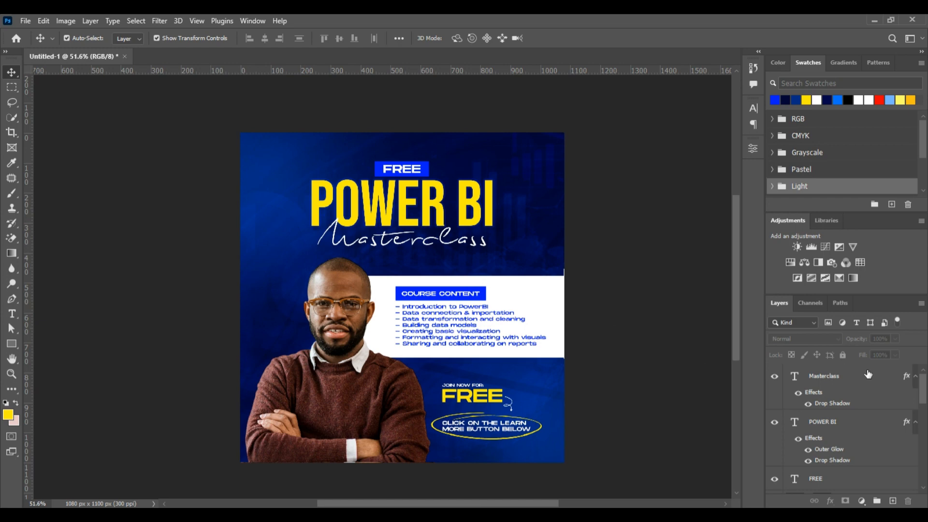
left_click(859, 377)
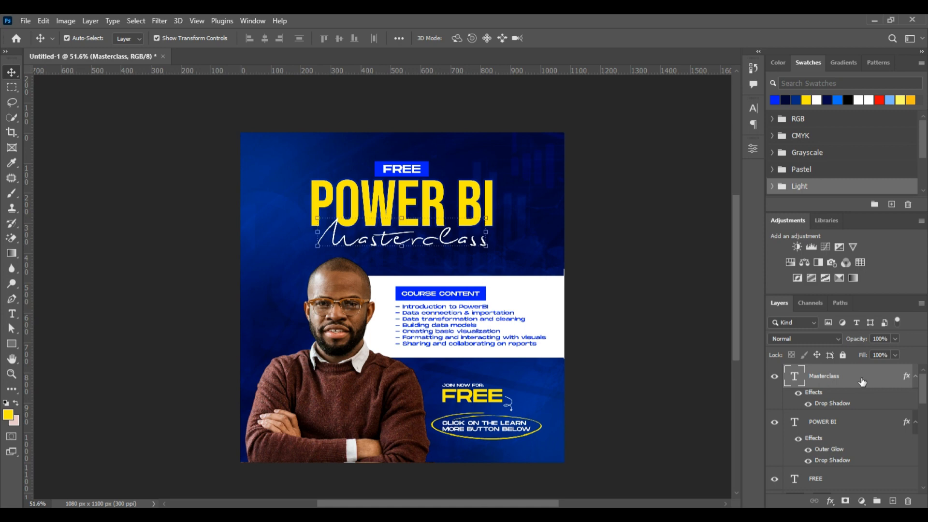
key("ctrl+shift+alt+e")
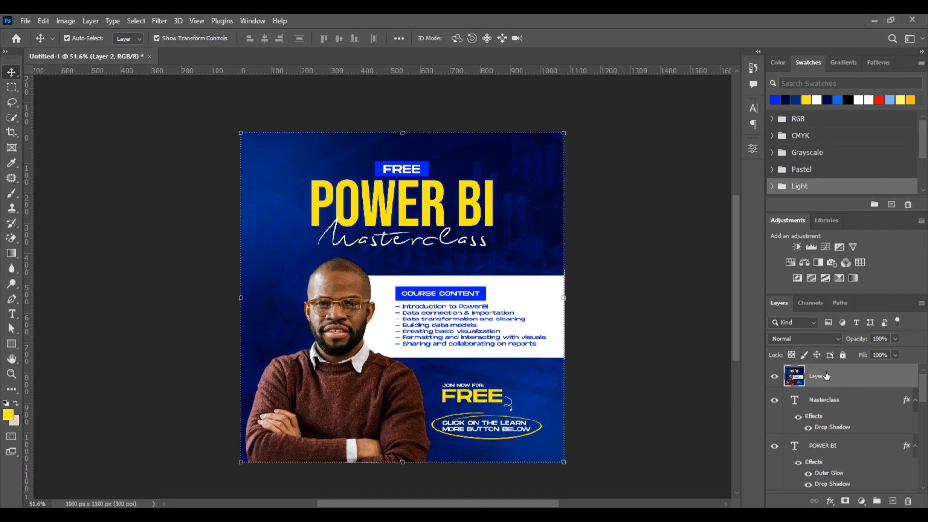
right_click(852, 382)
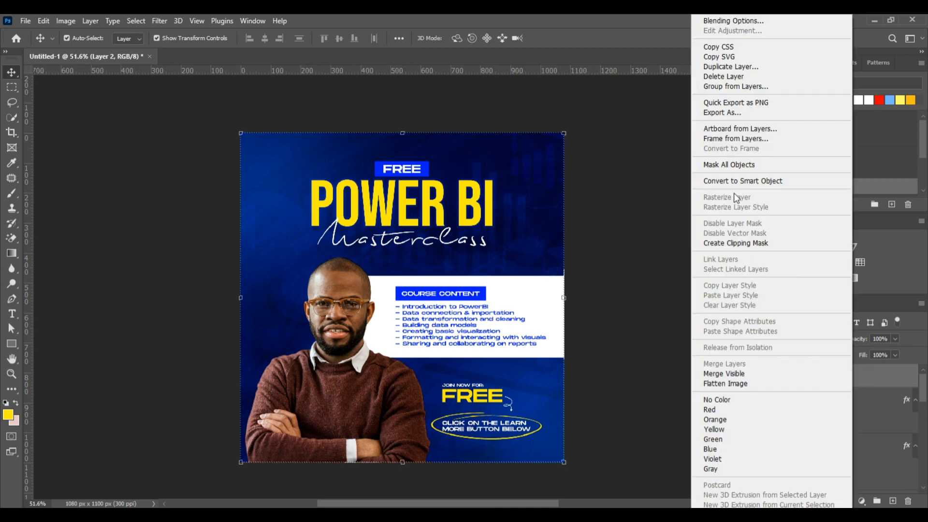
left_click(732, 180)
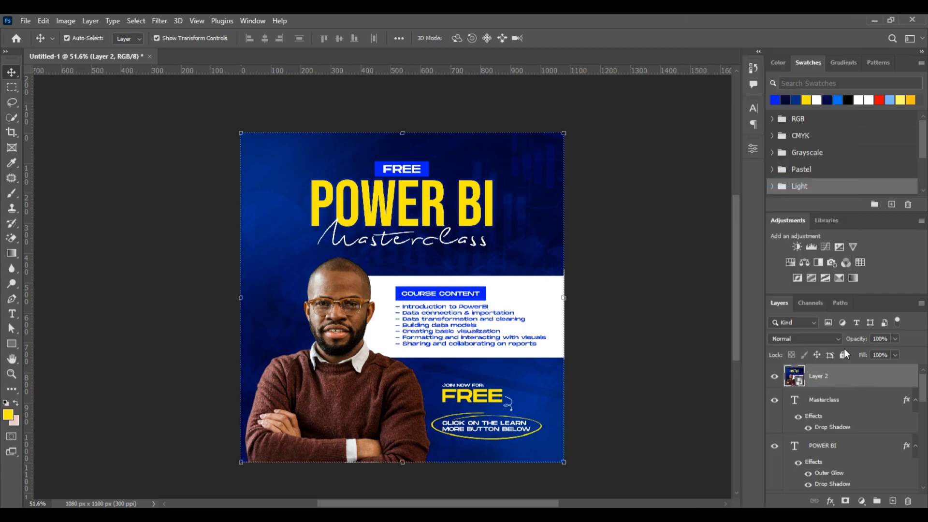
Apply a High Pass filter with a 3.5-pixel radius to the stamped smart object
left_click(159, 21)
mouse_move(209, 269)
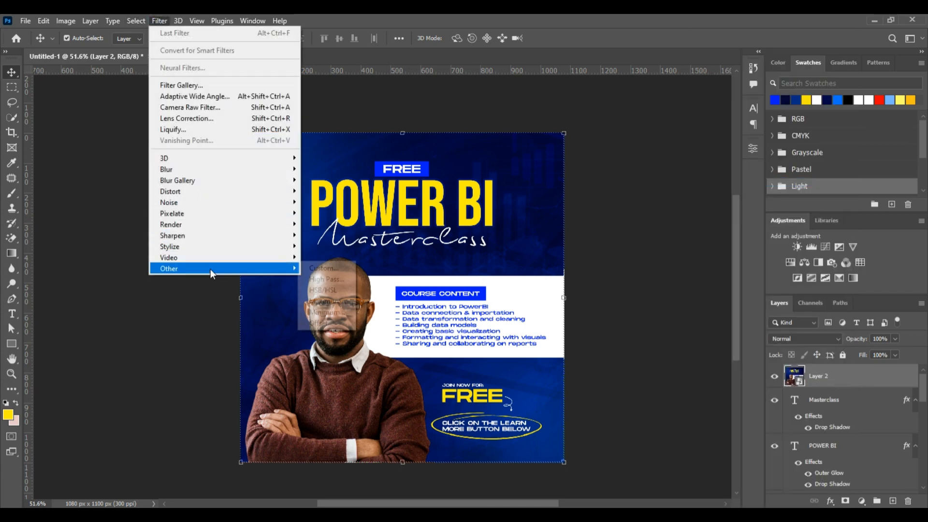
left_click(324, 280)
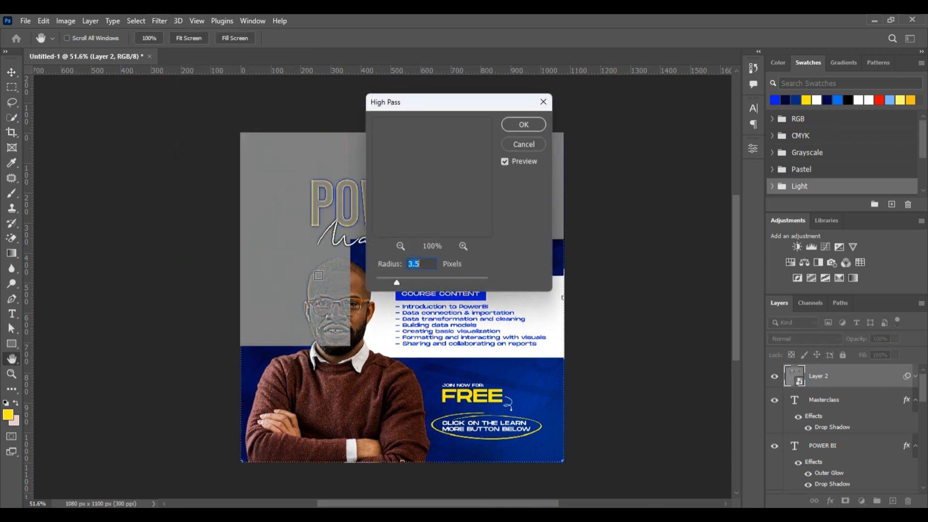
left_click(522, 125)
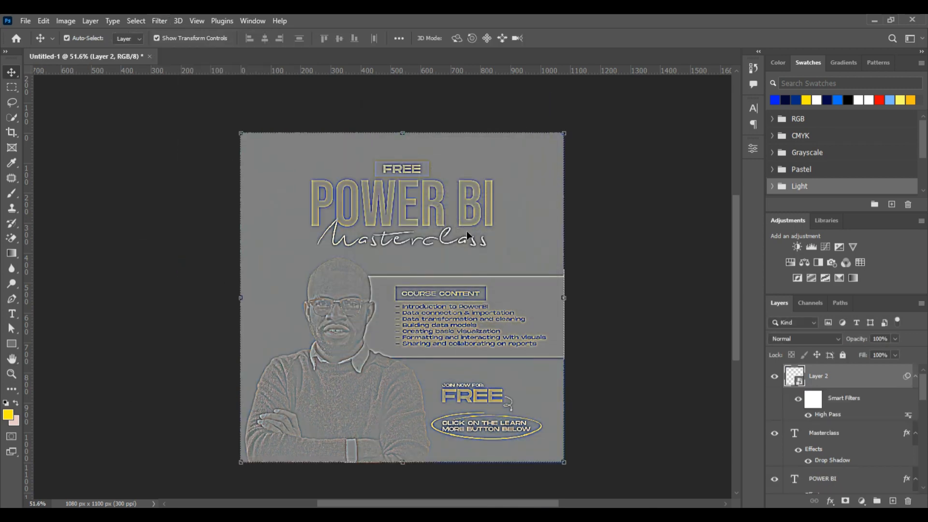
Set the High Pass layer's blend mode to Hard Light and its opacity to 27%, and deselect it
left_click(834, 339)
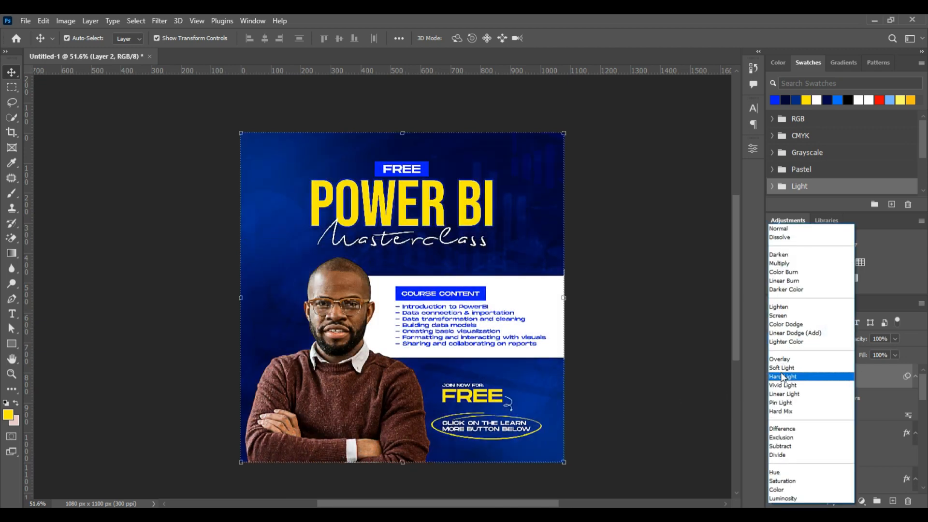
left_click(783, 377)
left_click(896, 339)
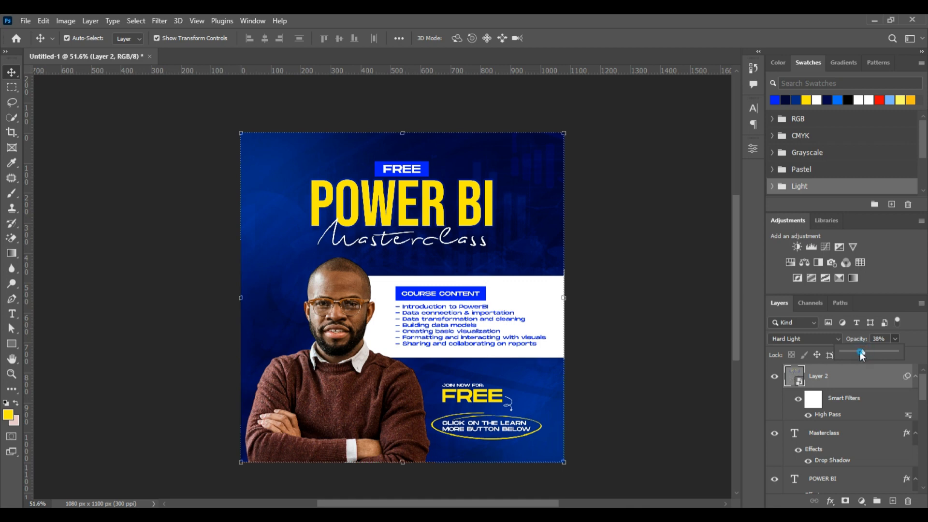
left_click_drag(863, 352, 857, 353)
left_click(611, 279)
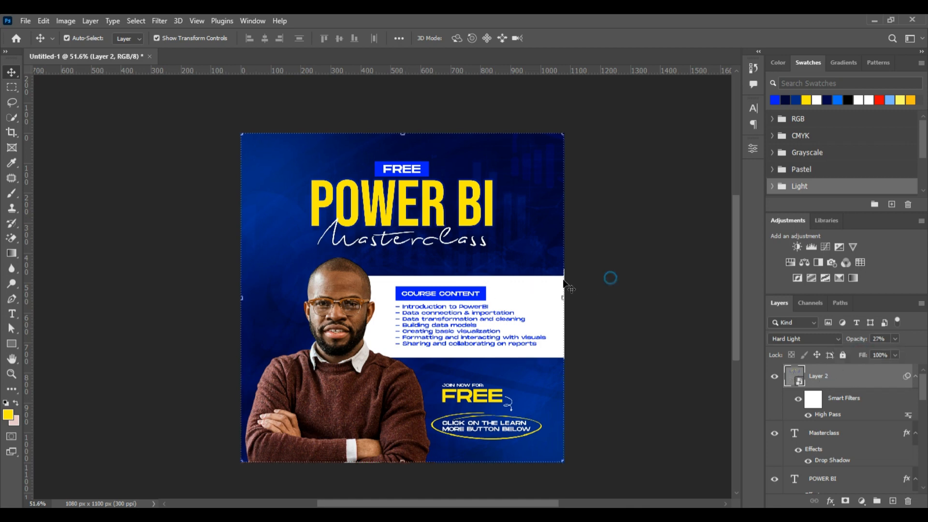
left_click(611, 278)
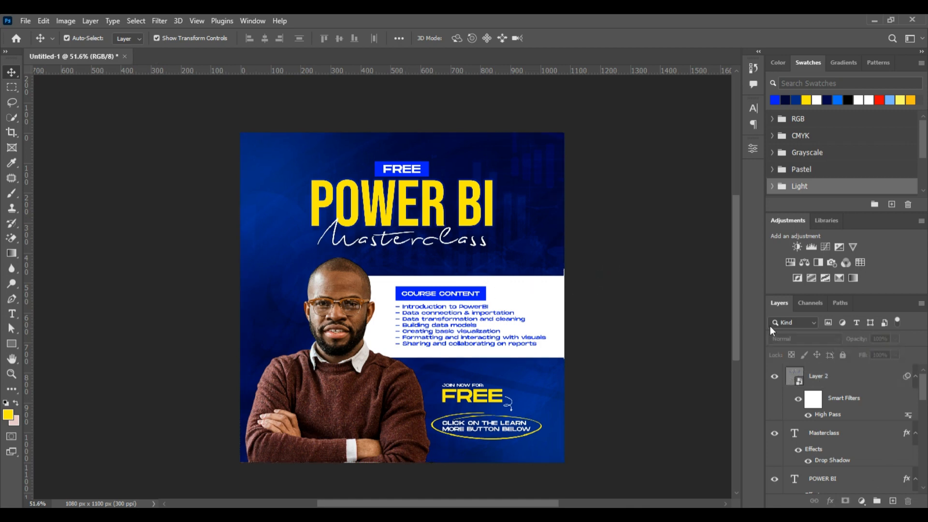
Stamp the visible flyer into another new layer above the High Pass layer and convert it to a smart object
left_click(841, 385)
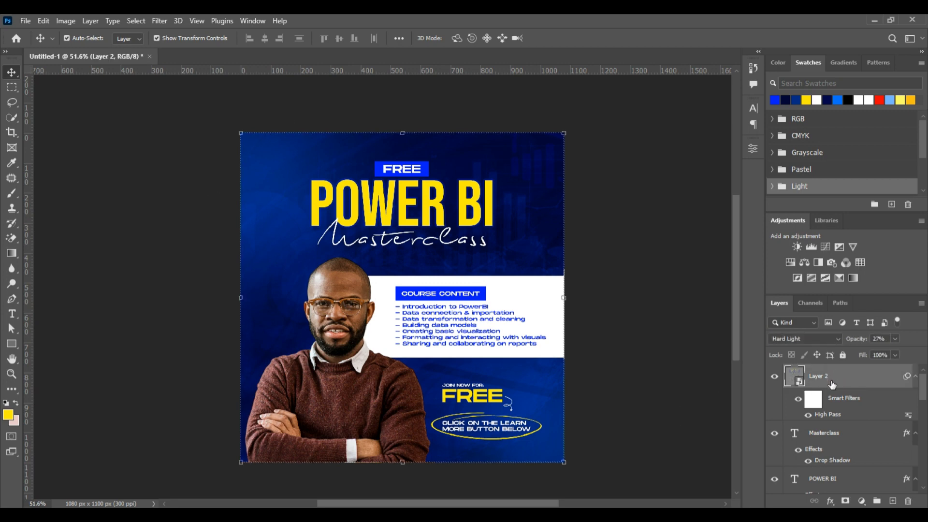
key("ctrl+shift+alt+e")
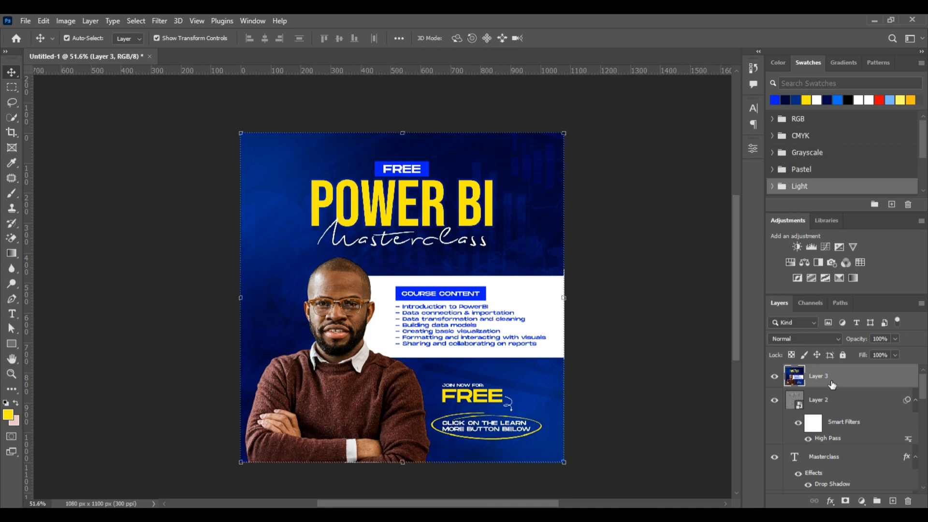
right_click(856, 376)
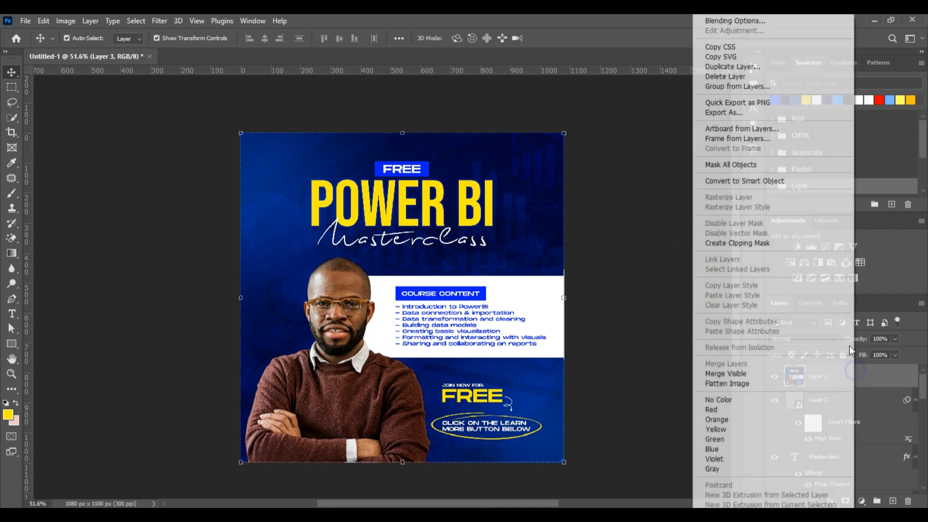
left_click(754, 181)
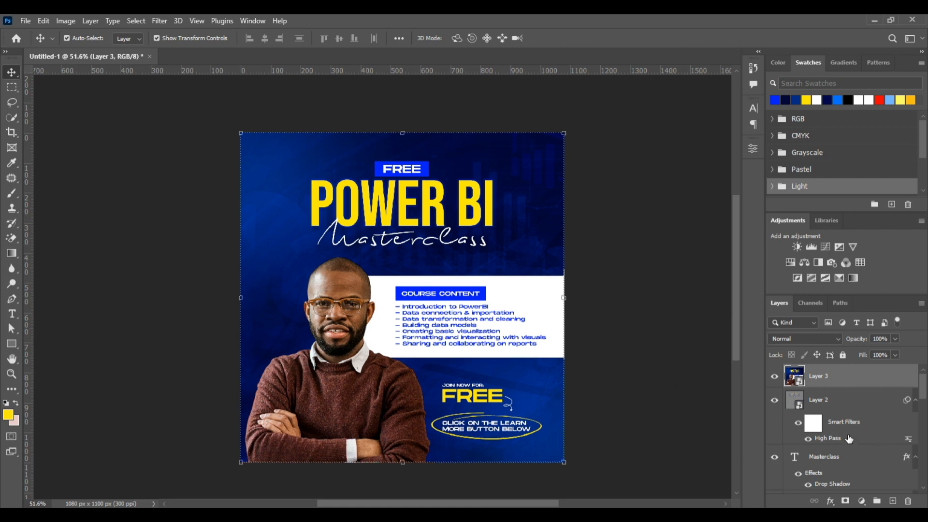
With the Camera Raw Filter on the new smart object, set Exposure +0.10, Contrast +9, Highlights +9, Shadows -2, Whites +9 and Blacks -9
left_click(159, 20)
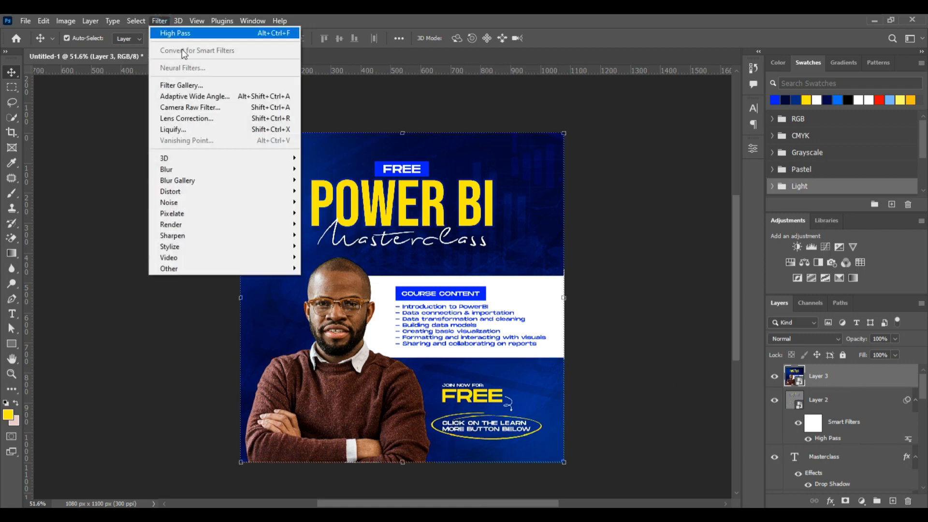
left_click(185, 108)
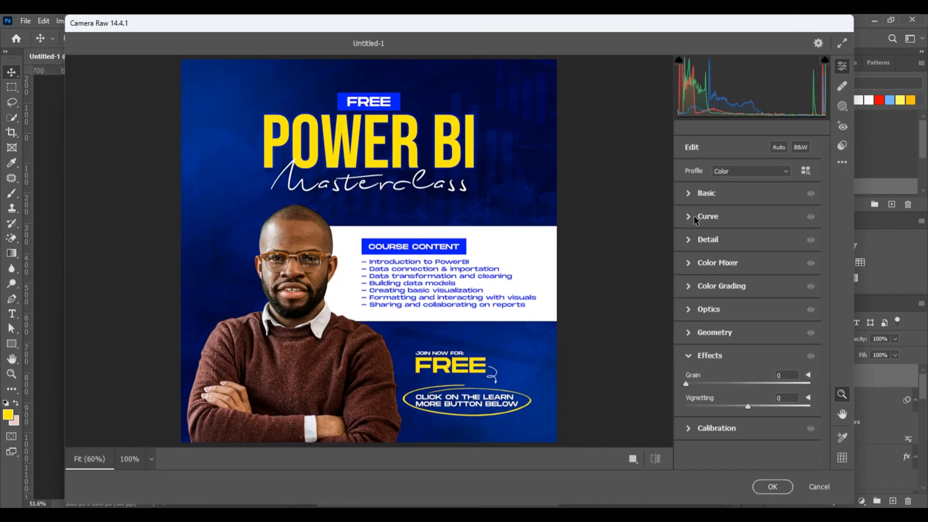
left_click(693, 196)
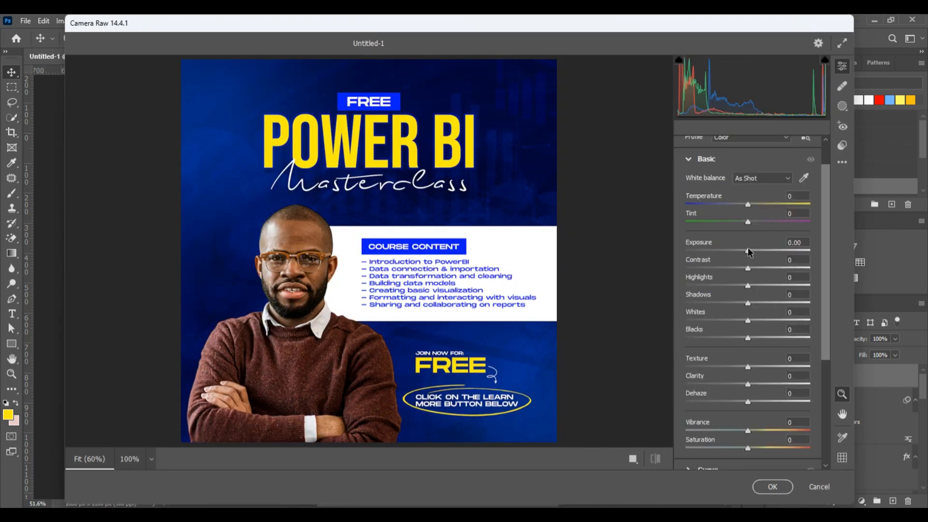
left_click_drag(748, 250, 749, 257)
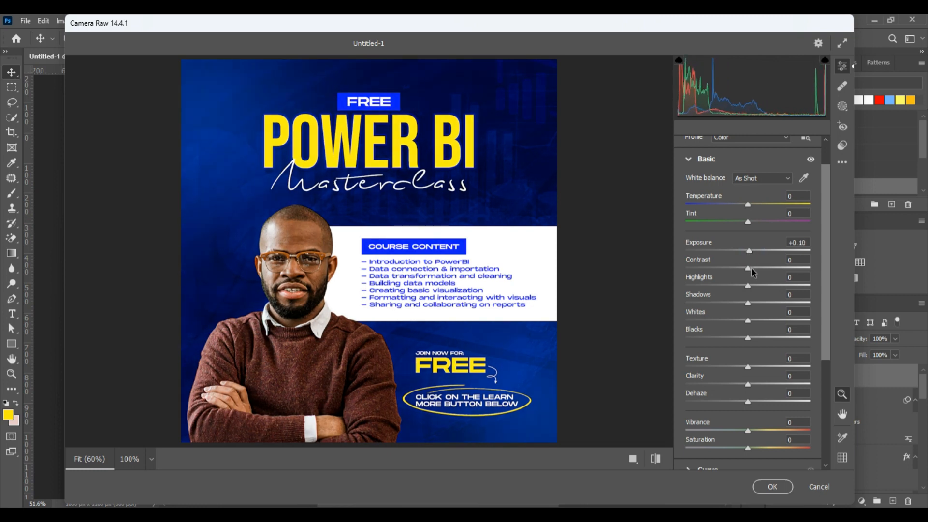
left_click(751, 269)
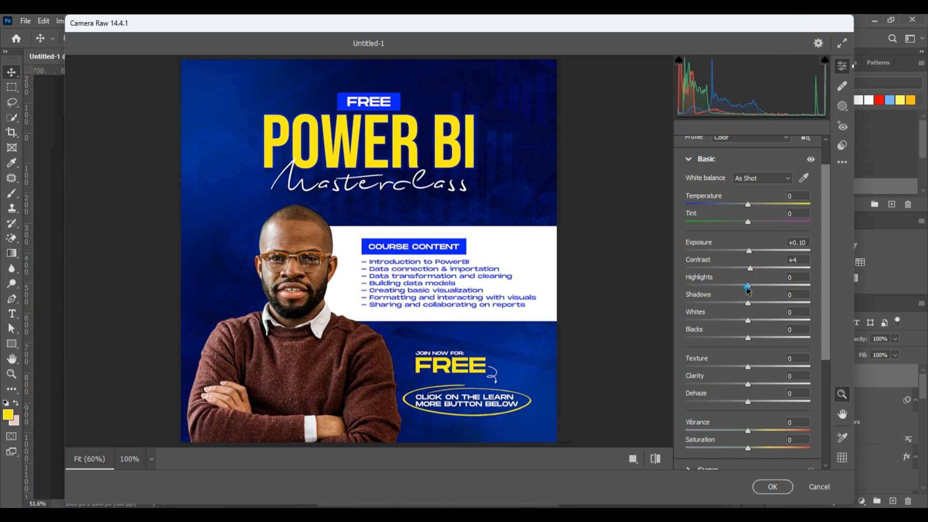
left_click(752, 286)
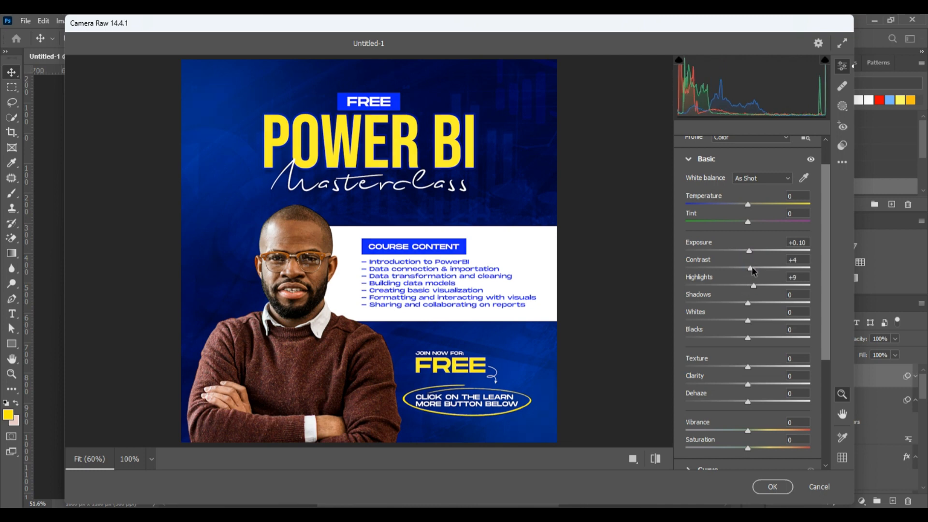
left_click_drag(753, 271, 757, 272)
left_click_drag(750, 304, 743, 338)
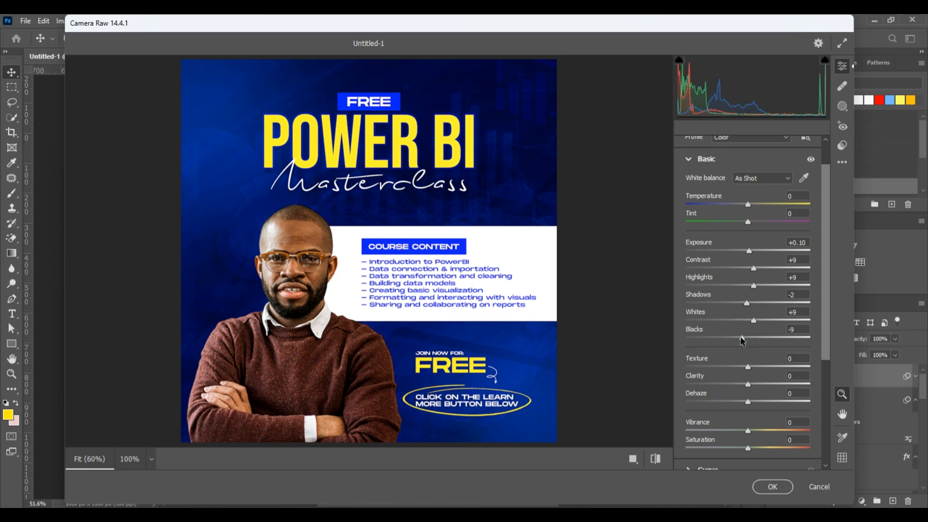
Set Texture to +15 and Vibrance to +5 in the Camera Raw Filter, with Clarity reset to 0
left_click(757, 368)
left_click(750, 384)
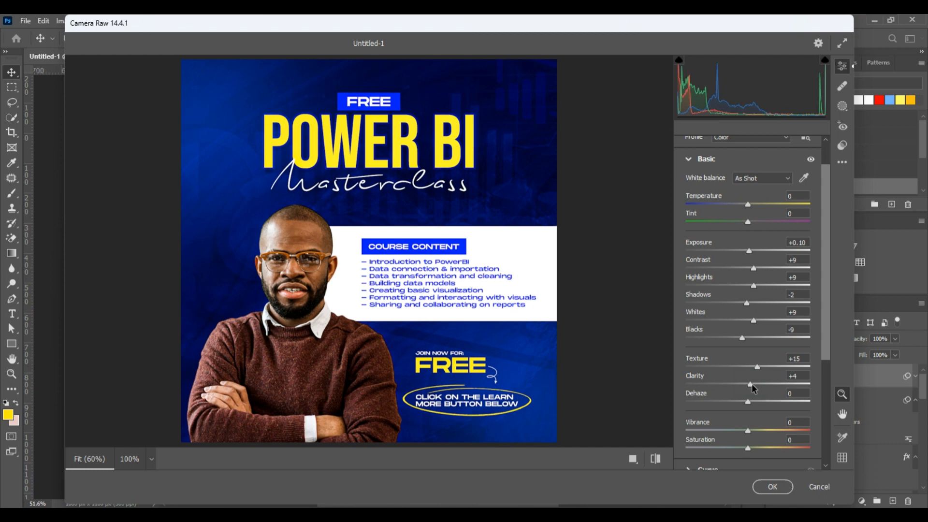
double_click(755, 385)
left_click_drag(748, 431, 748, 430)
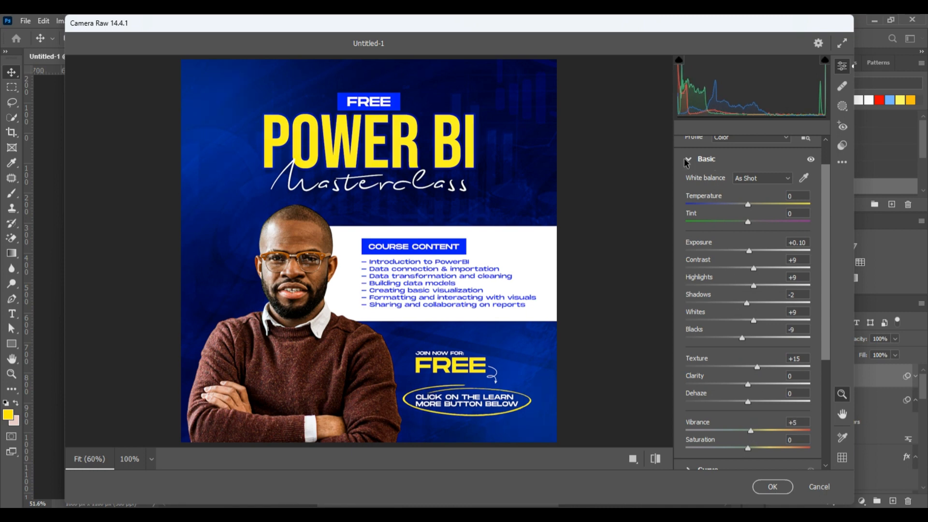
Set the Camera Raw Detail Sharpening to 38
left_click(696, 163)
left_click(688, 241)
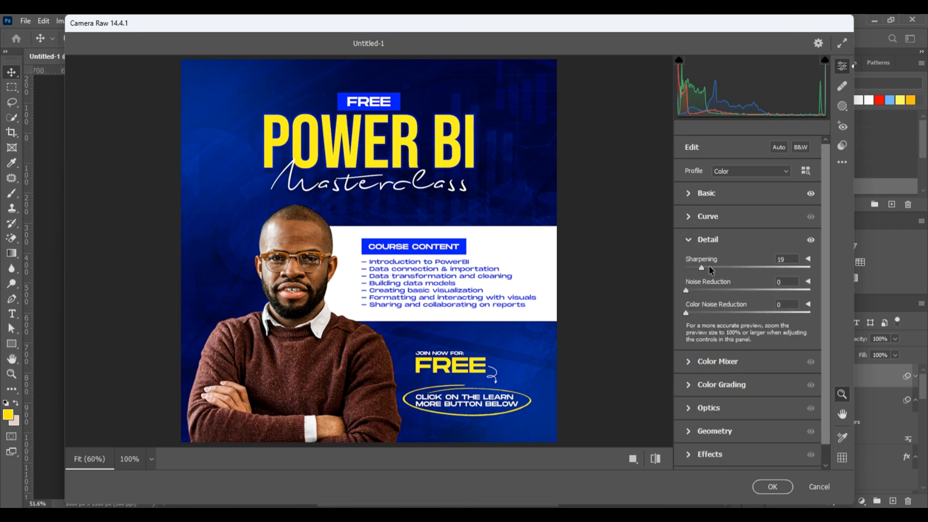
left_click_drag(721, 266, 716, 266)
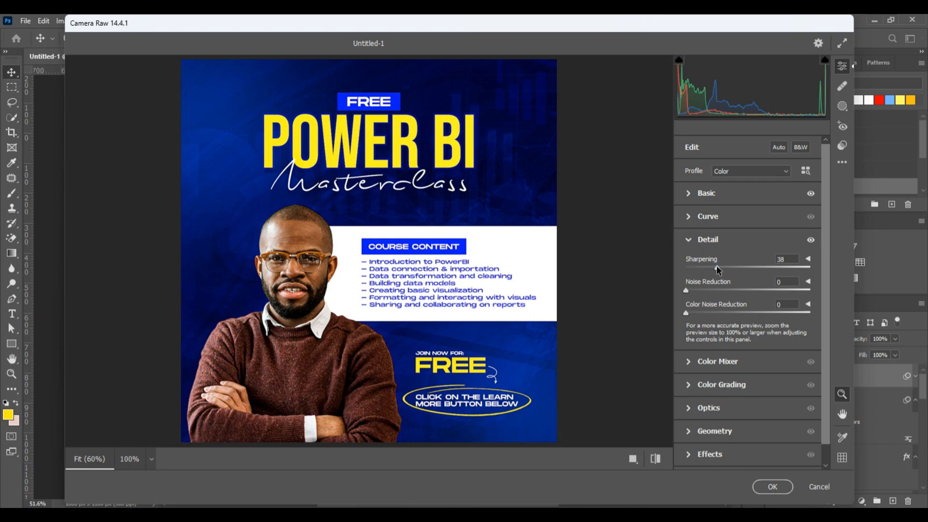
In the Camera Raw Effects settings, set Grain to 8 and Vignetting to -13
left_click(691, 240)
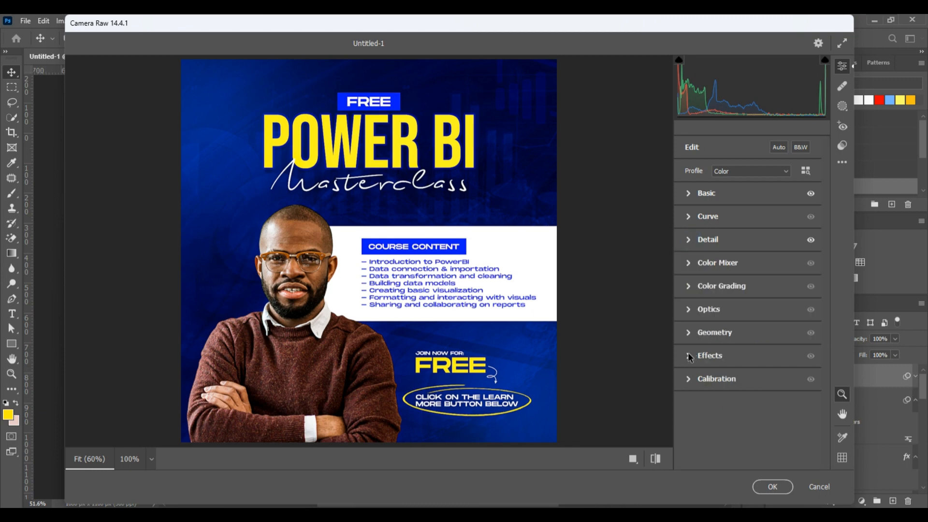
left_click(691, 357)
left_click(698, 384)
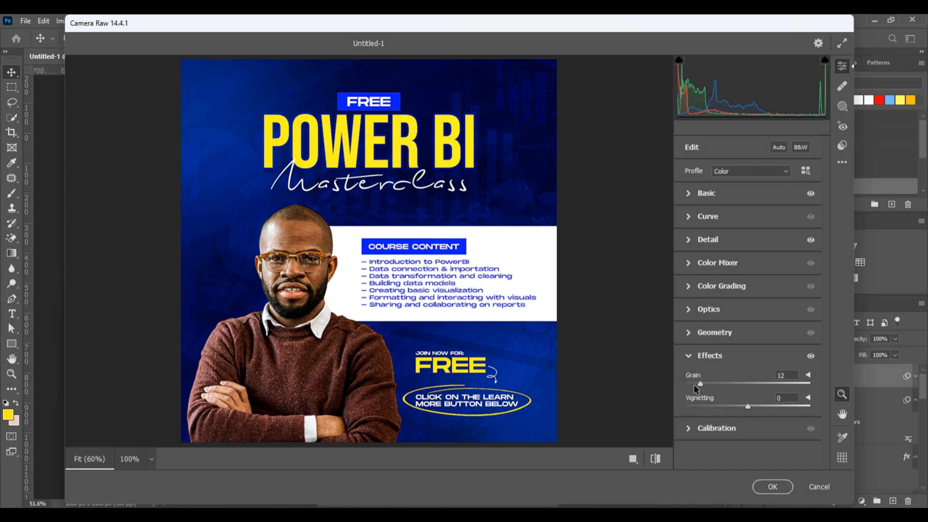
left_click(695, 385)
left_click_drag(738, 404, 730, 405)
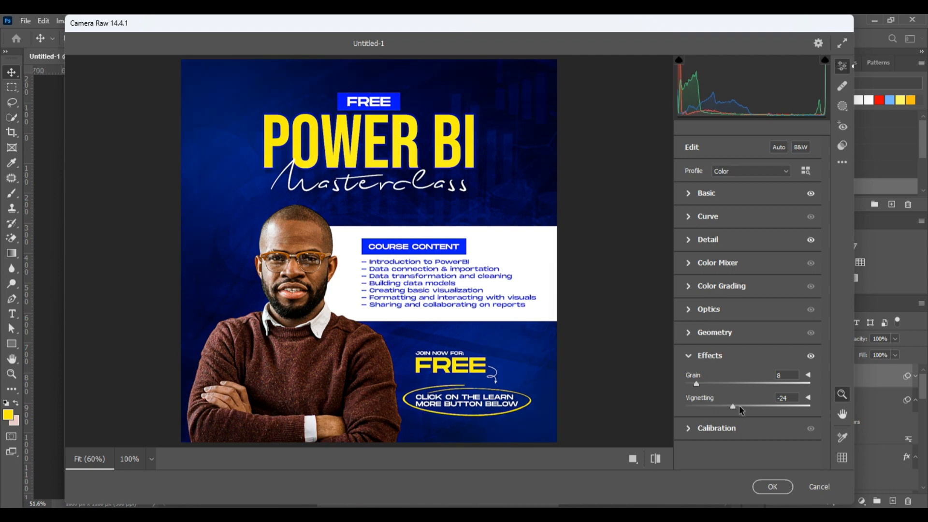
left_click(740, 406)
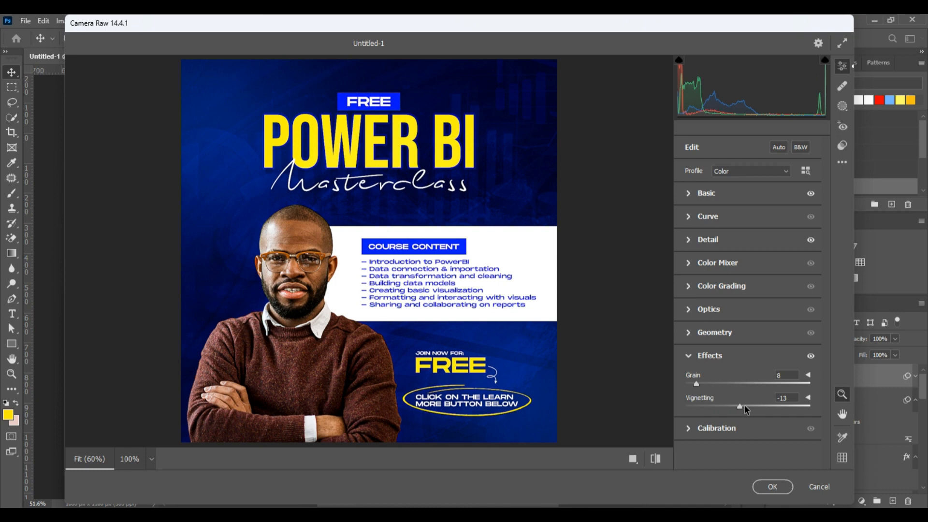
left_click(688, 358)
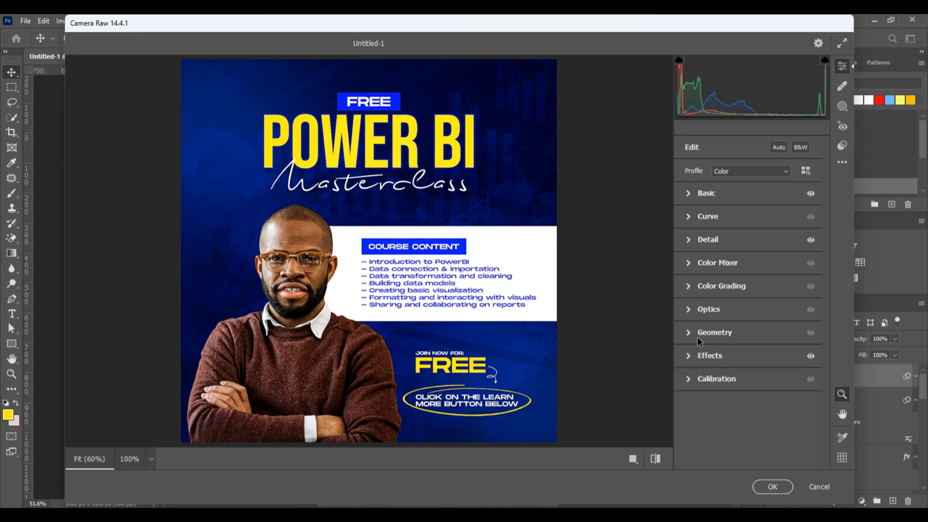
In the Camera Raw Calibration, set Red Primary Hue +17 and Saturation +4, and Green Primary Hue -18 and Saturation +10
left_click(690, 379)
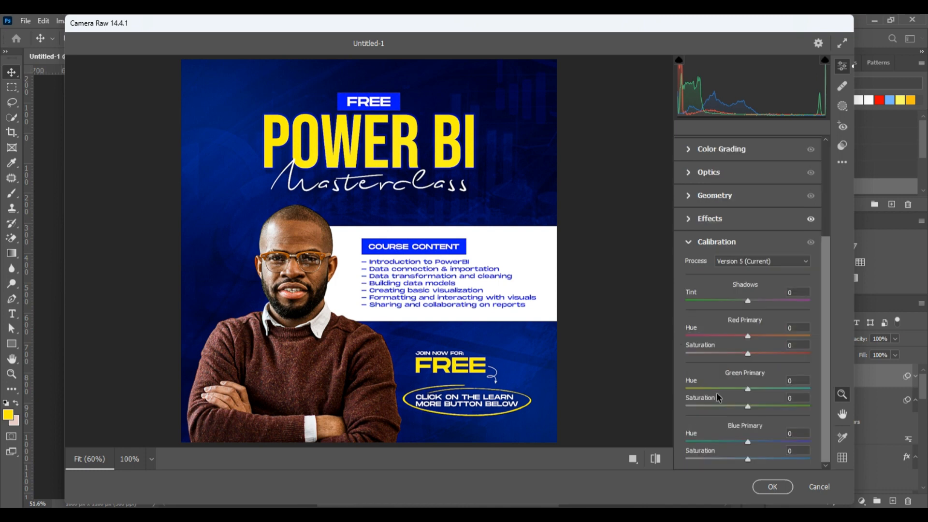
left_click(770, 336)
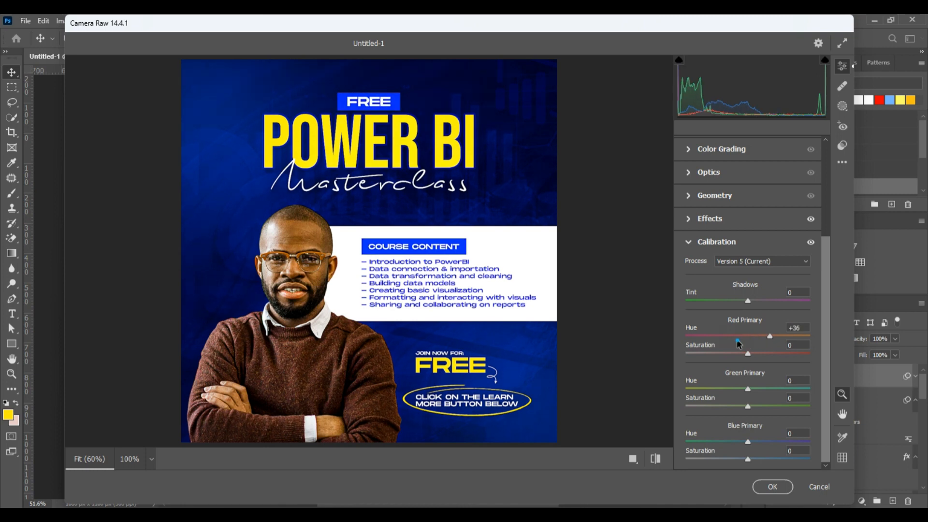
left_click_drag(733, 343, 734, 344)
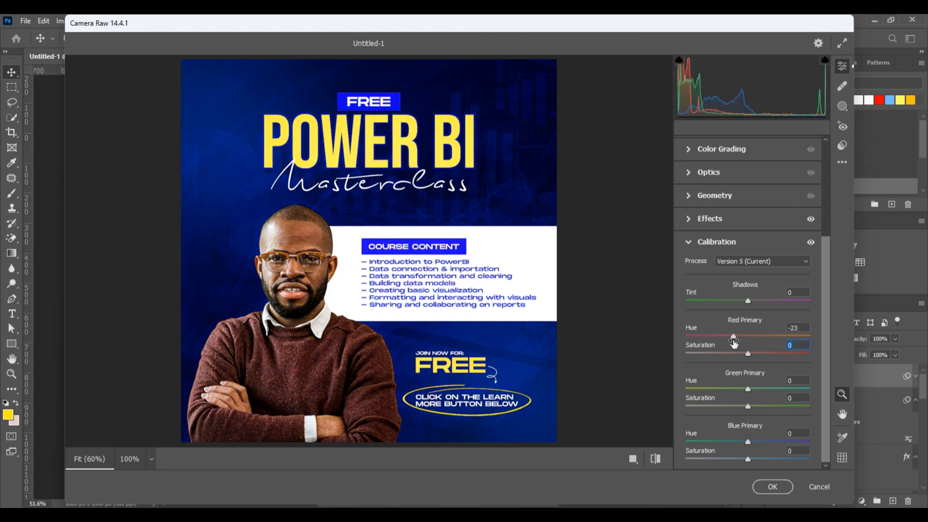
left_click(761, 336)
left_click_drag(747, 354, 749, 353)
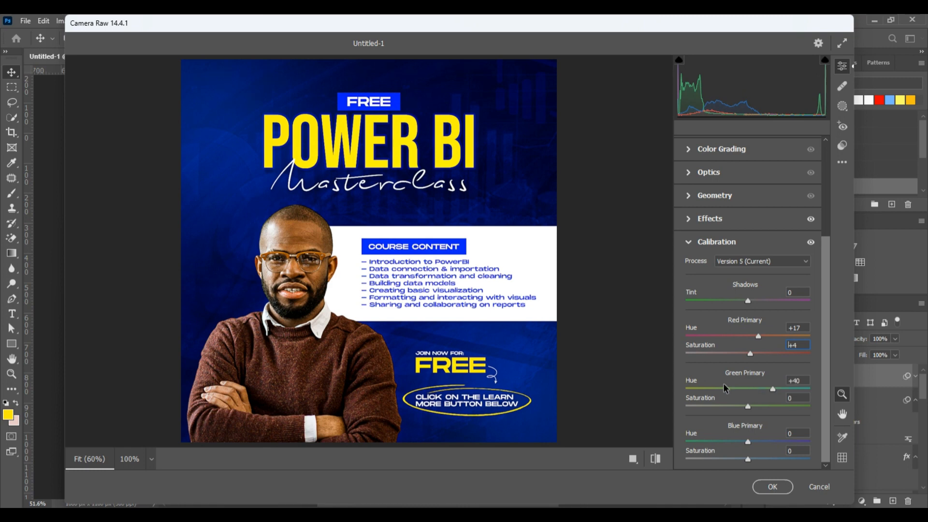
left_click_drag(757, 388, 727, 388)
left_click_drag(736, 391, 754, 408)
Set the Blue Primary Hue to -18 and Saturation to +10, and apply the Camera Raw Filter to the smart object
left_click(771, 441)
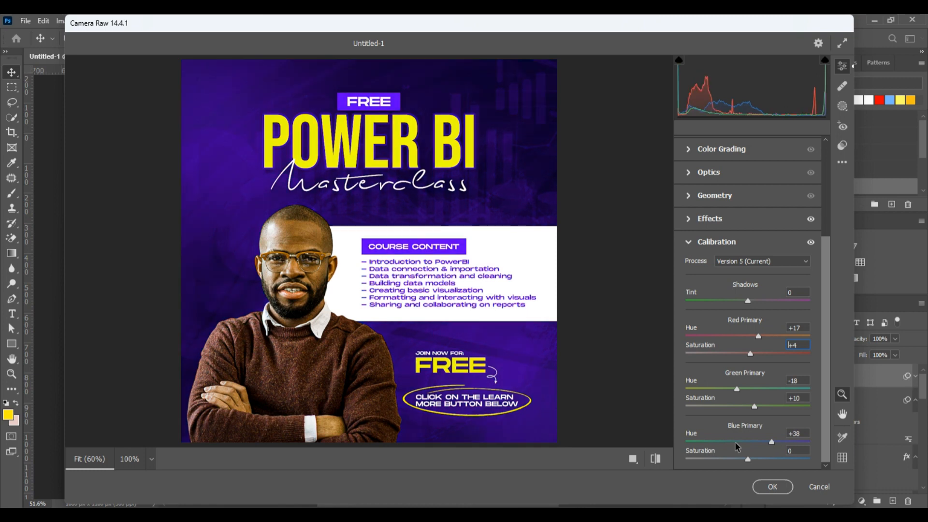
left_click(736, 442)
left_click(736, 441)
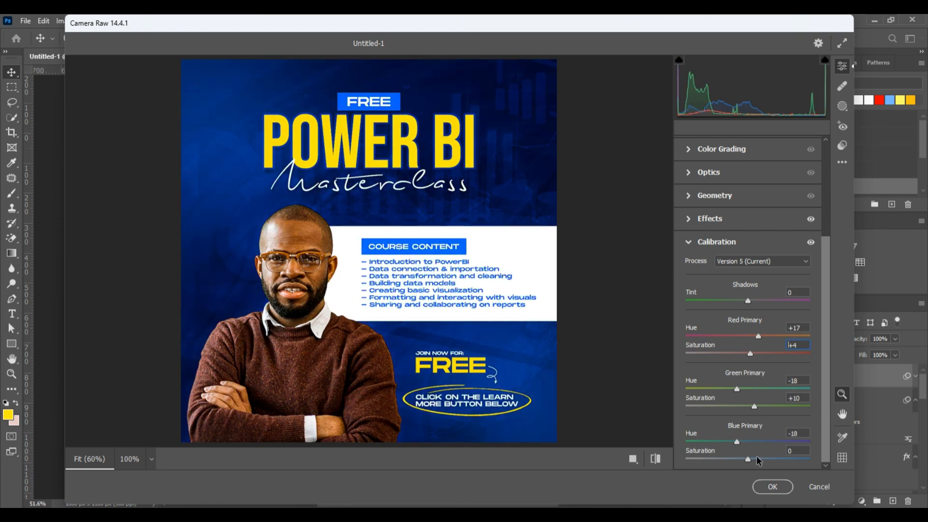
left_click(756, 459)
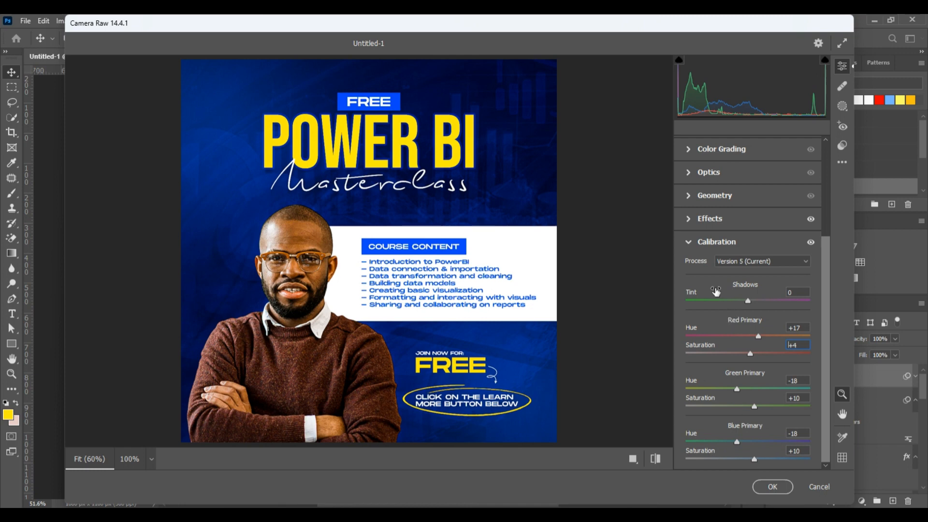
left_click(688, 241)
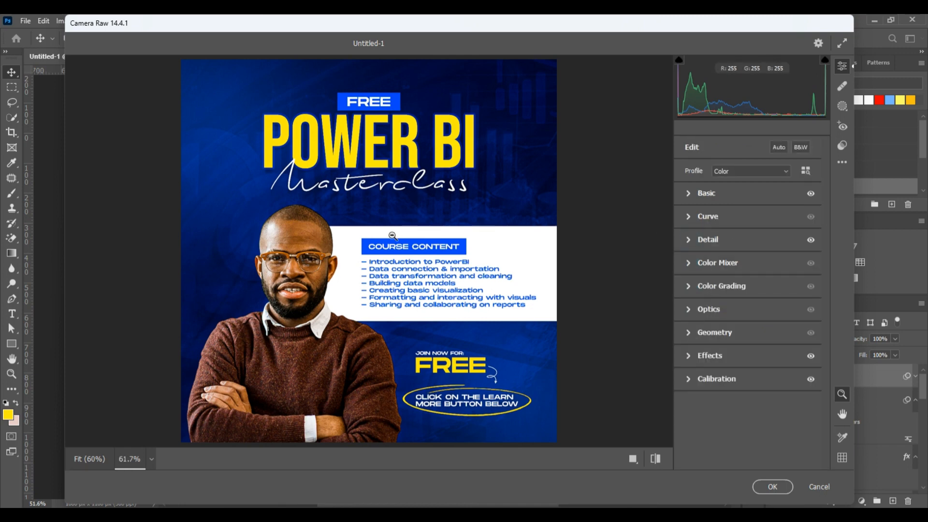
left_click(773, 487)
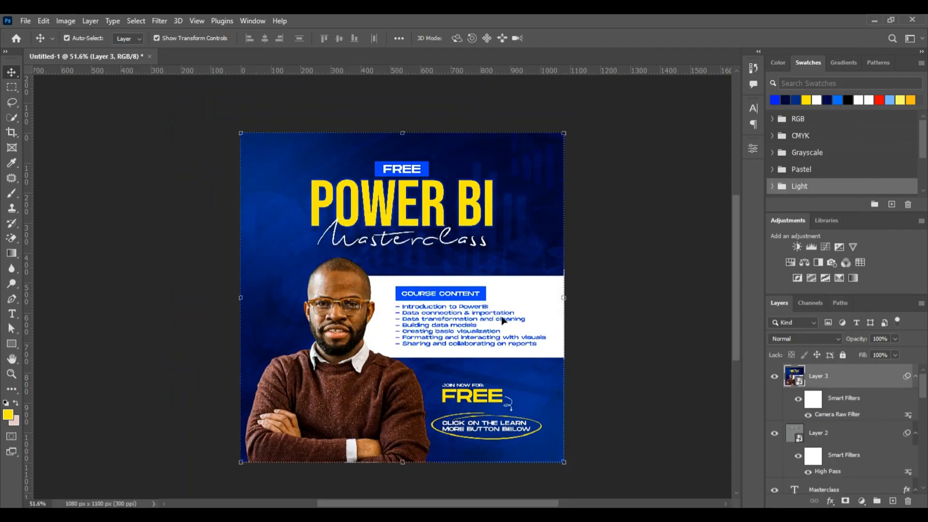
Examine the finished flyer at different zoom levels, checking its colours, sharpness and overall layout
scroll(435, 374, "down", 2)
scroll(435, 375, "up", 2)
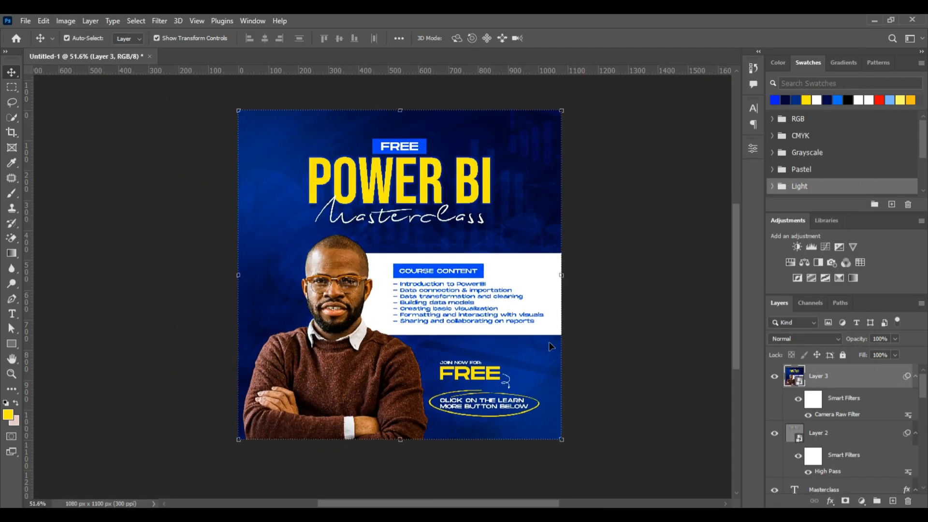
left_click(586, 333)
scroll(431, 256, "down", 2)
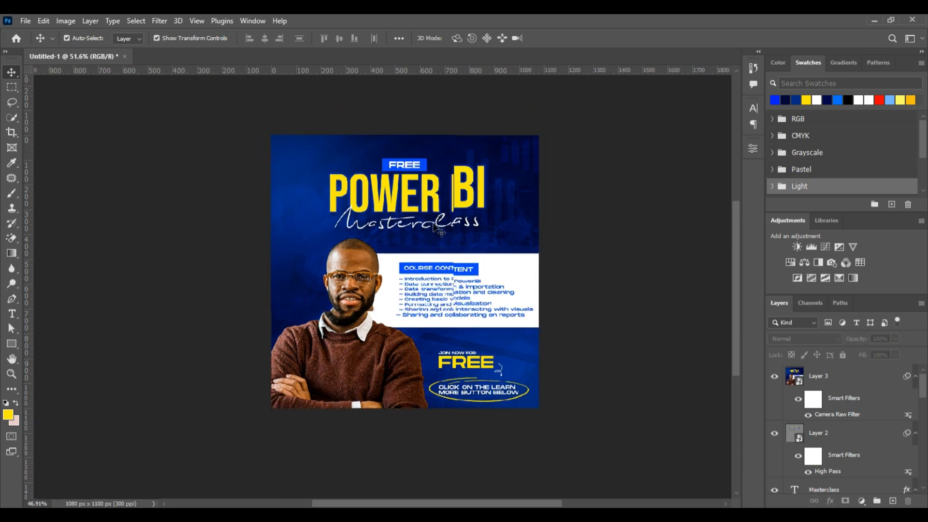
scroll(432, 213, "up", 2)
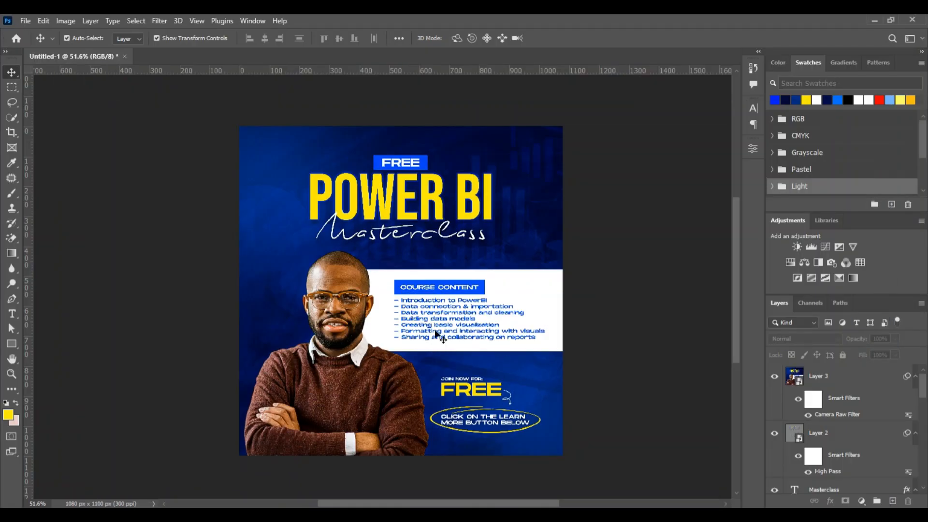
scroll(435, 335, "down", 2)
scroll(416, 384, "up", 1)
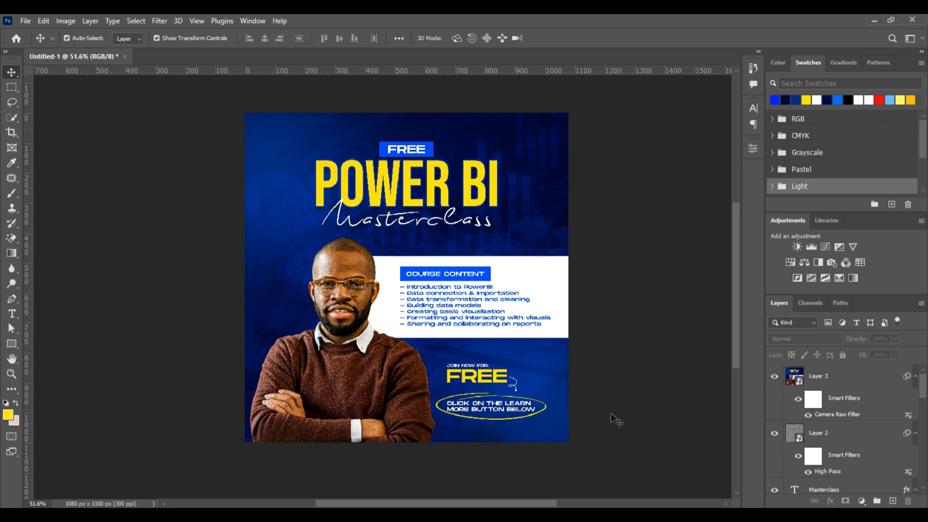
left_click(816, 384)
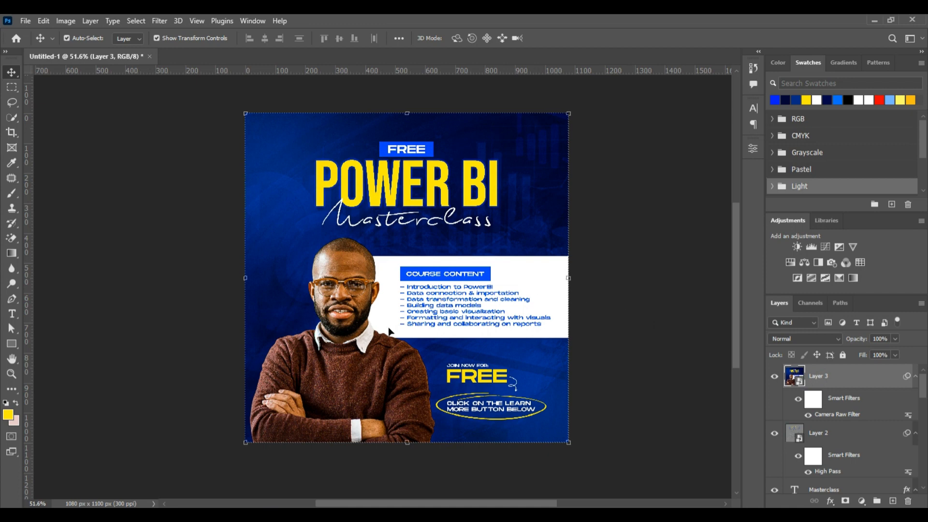
left_click(218, 290)
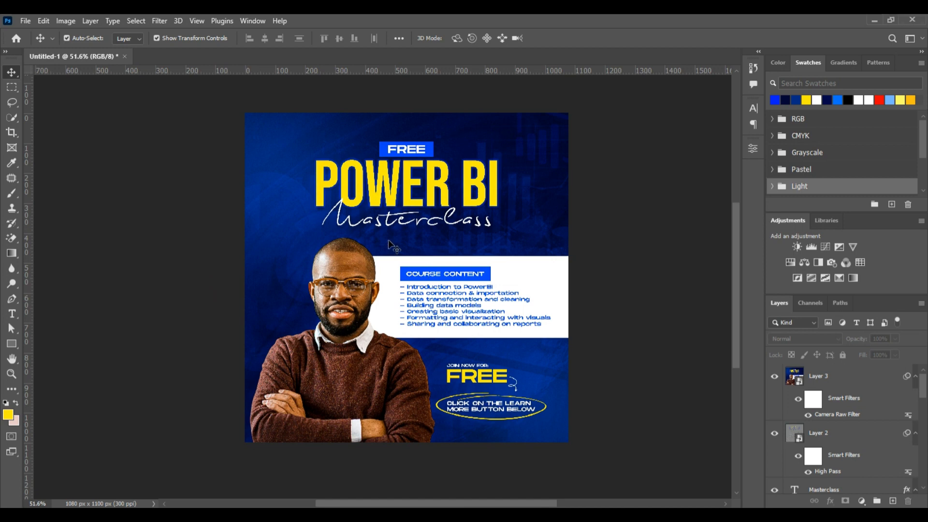
scroll(392, 247, "up", 1)
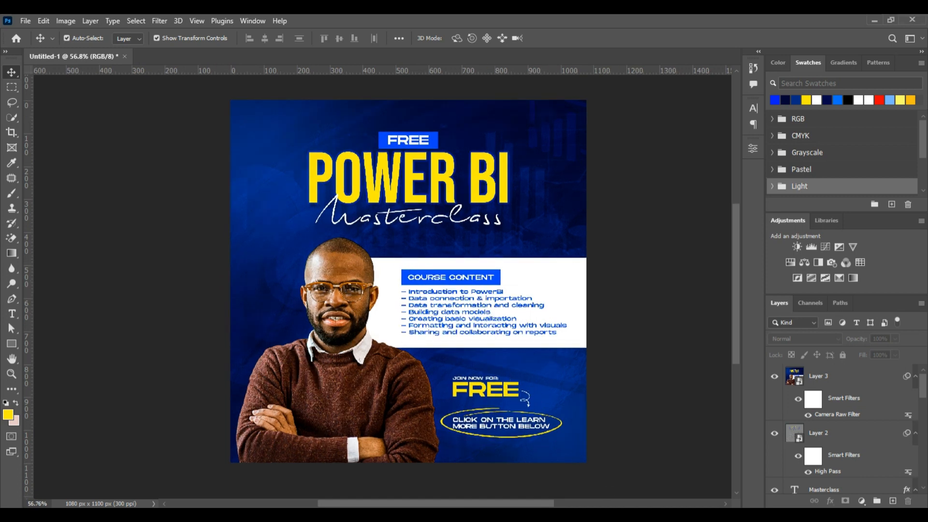